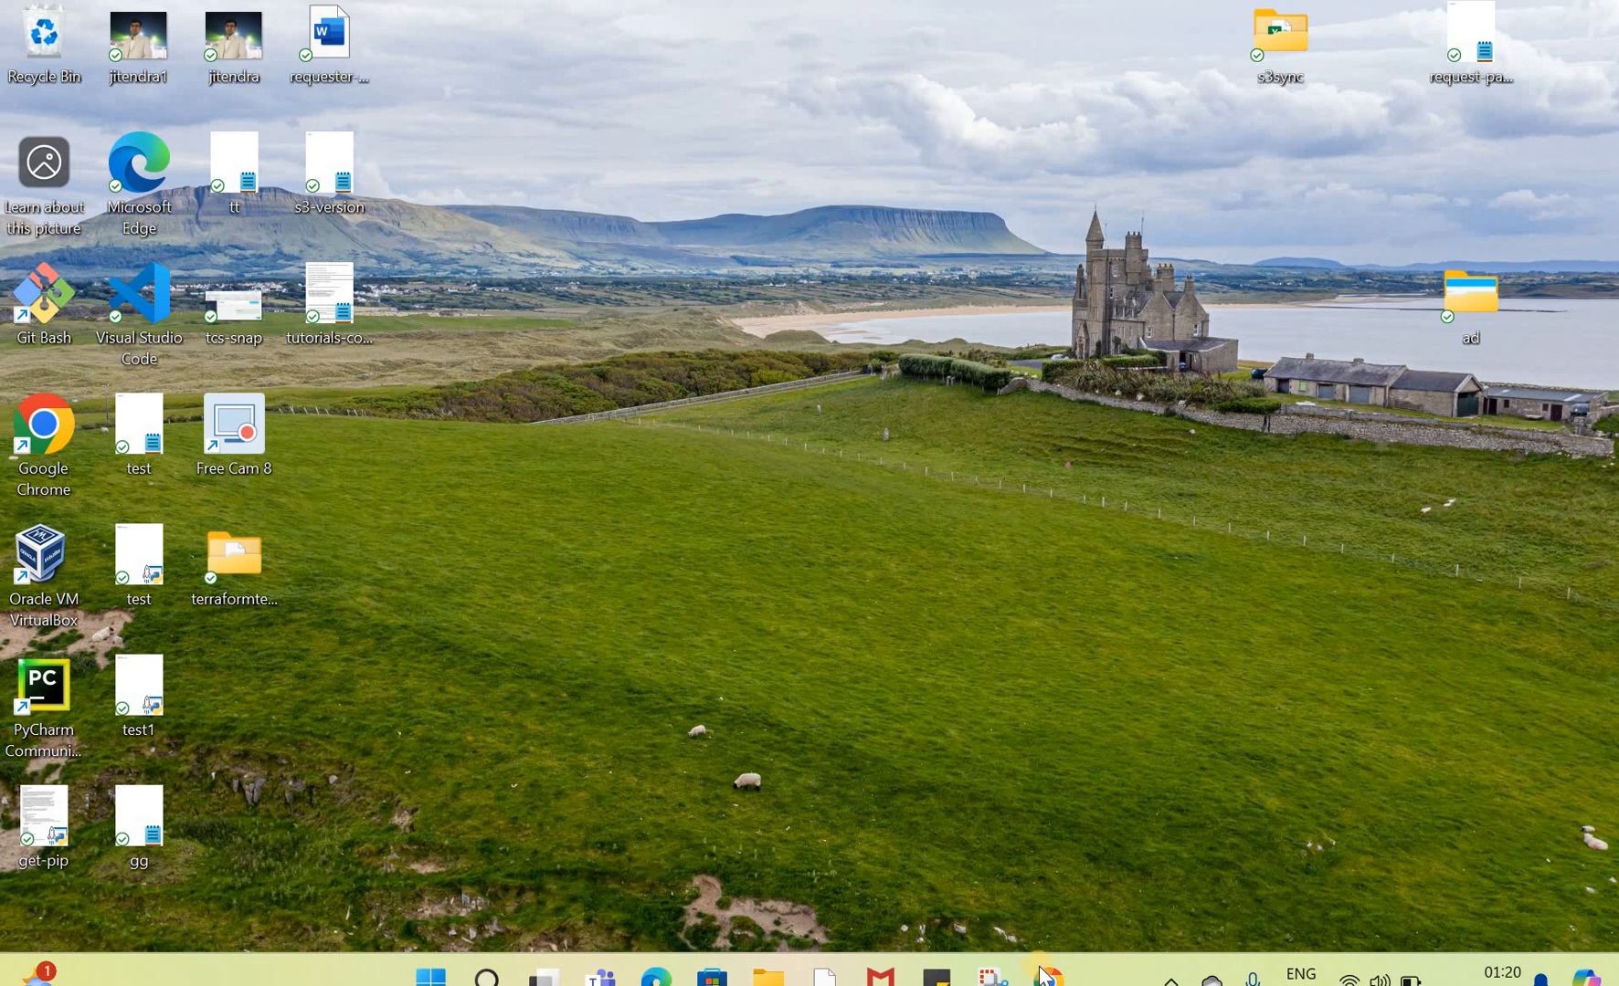
Step: Bring up the AWS Organizations accounts page in Chrome and check the management account's ID
mouse_move(1047, 976)
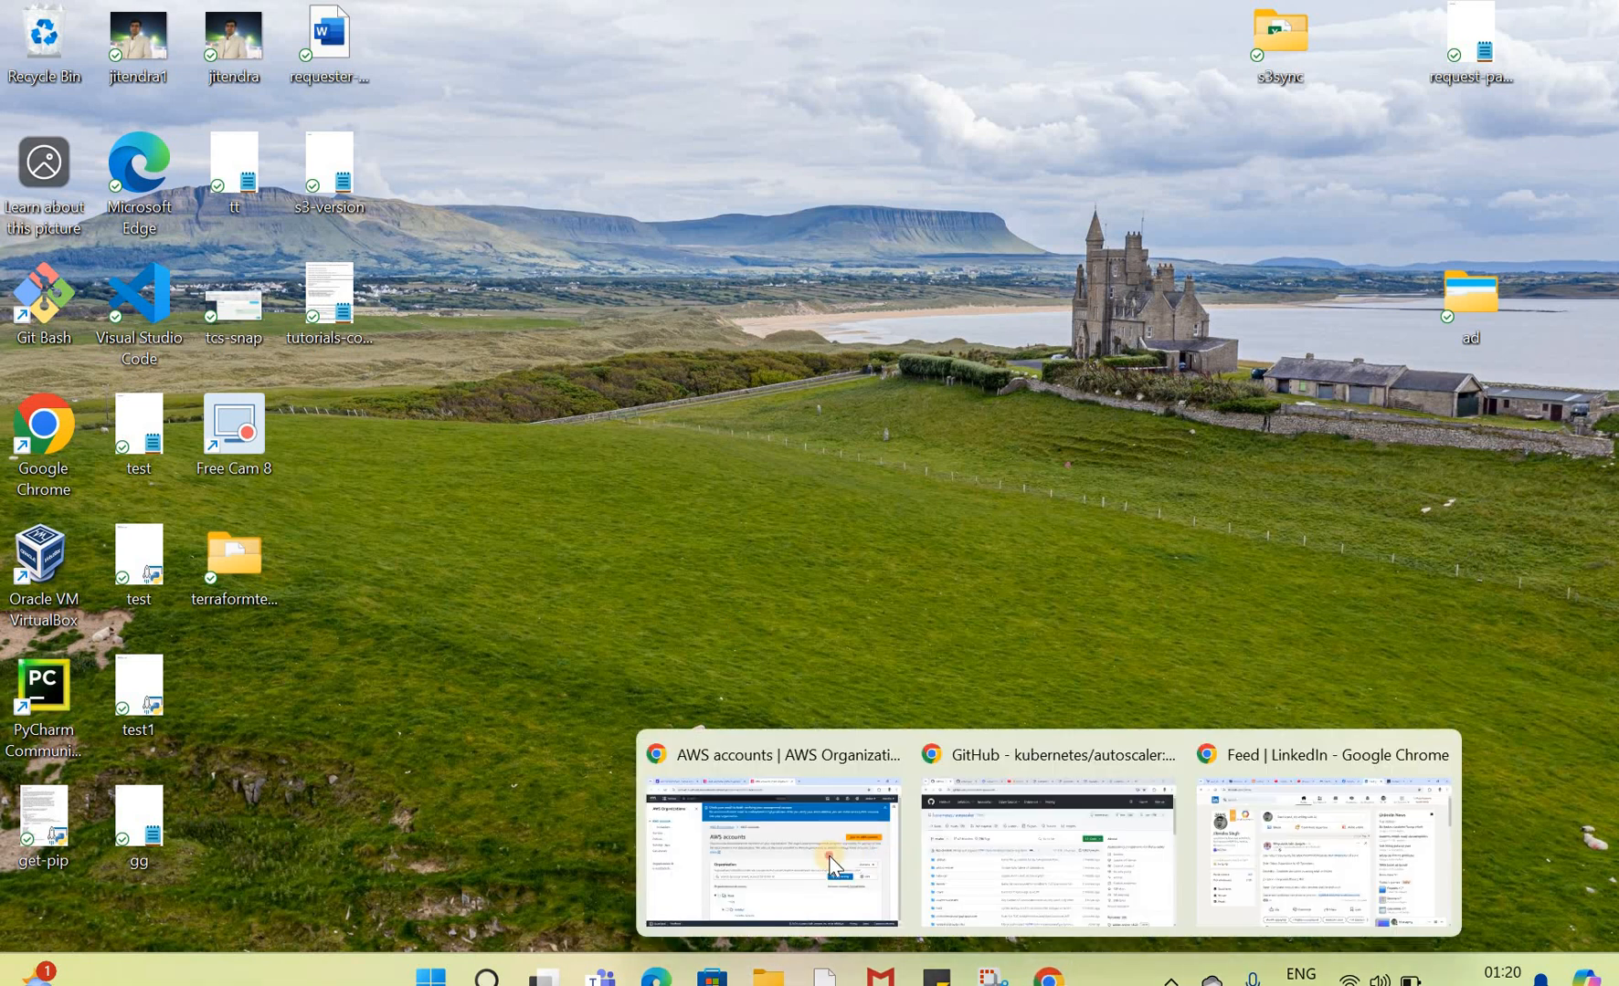
left_click(831, 866)
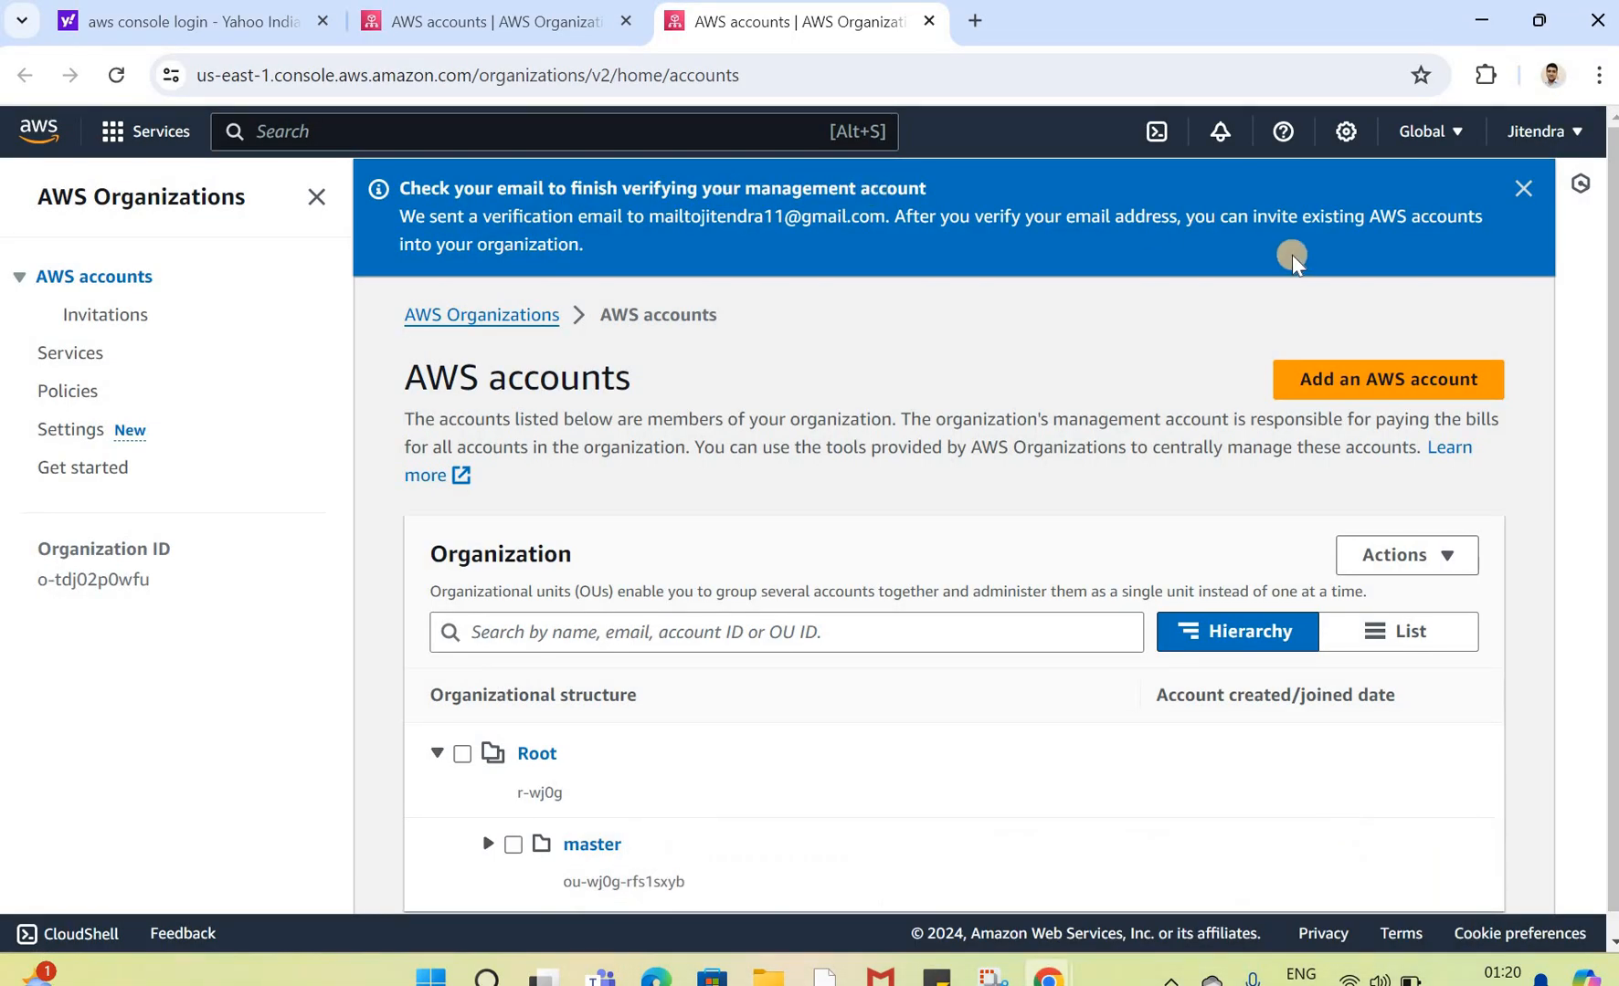
left_click(1543, 132)
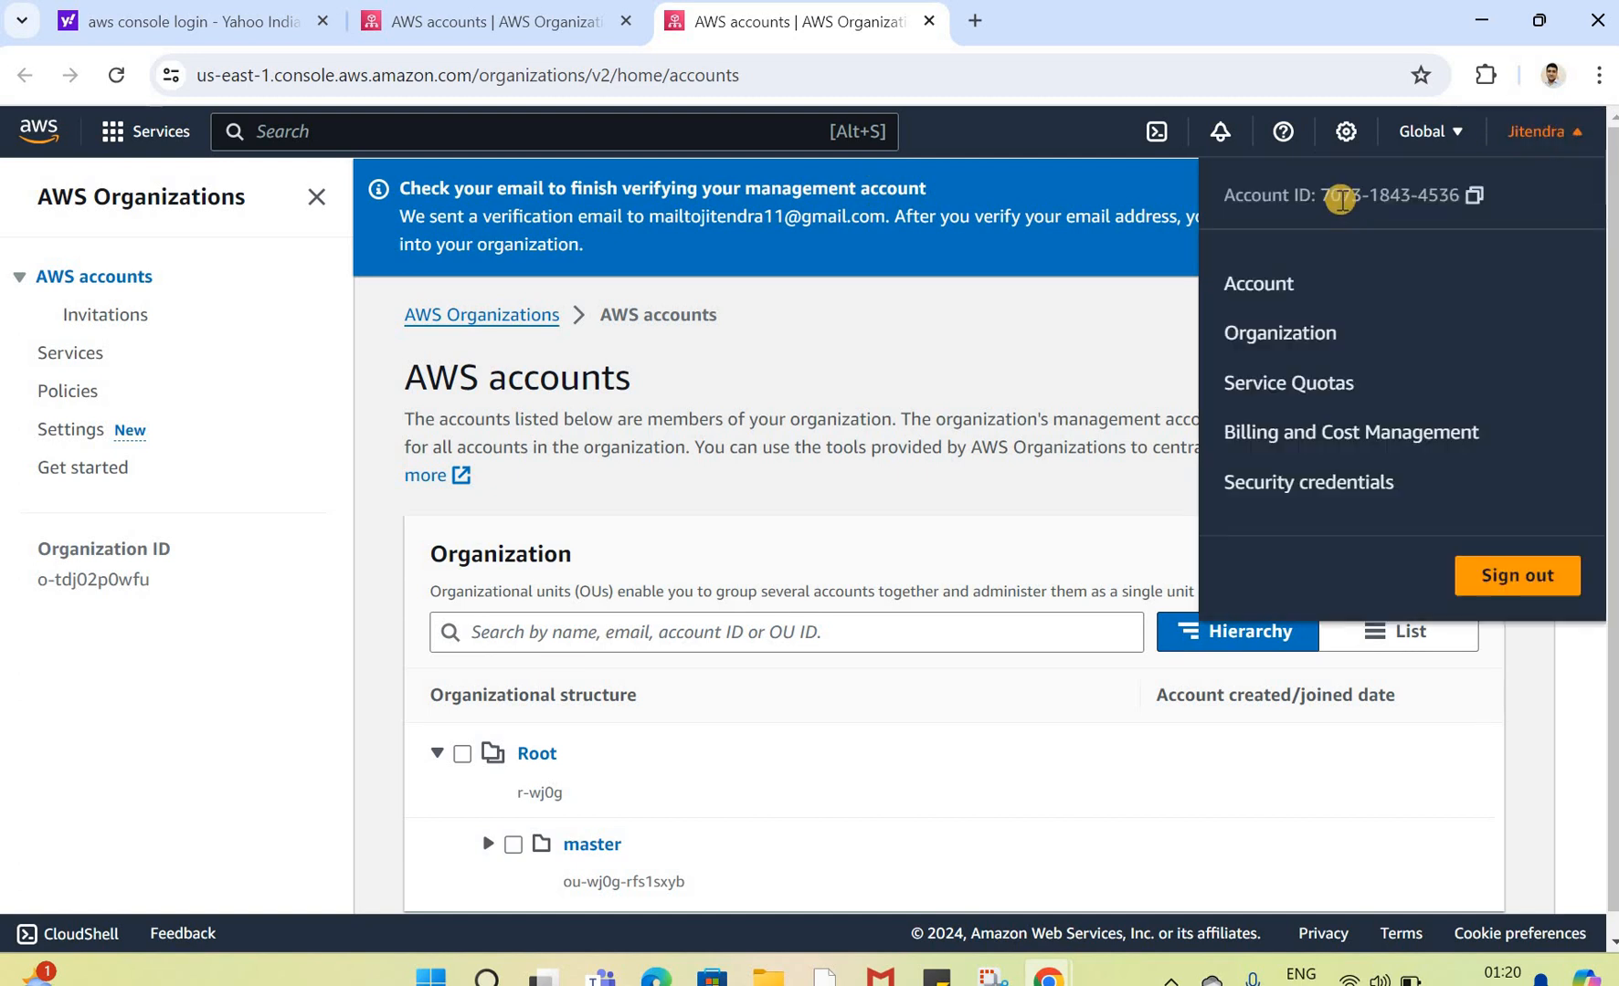
left_click_drag(1419, 193, 1460, 193)
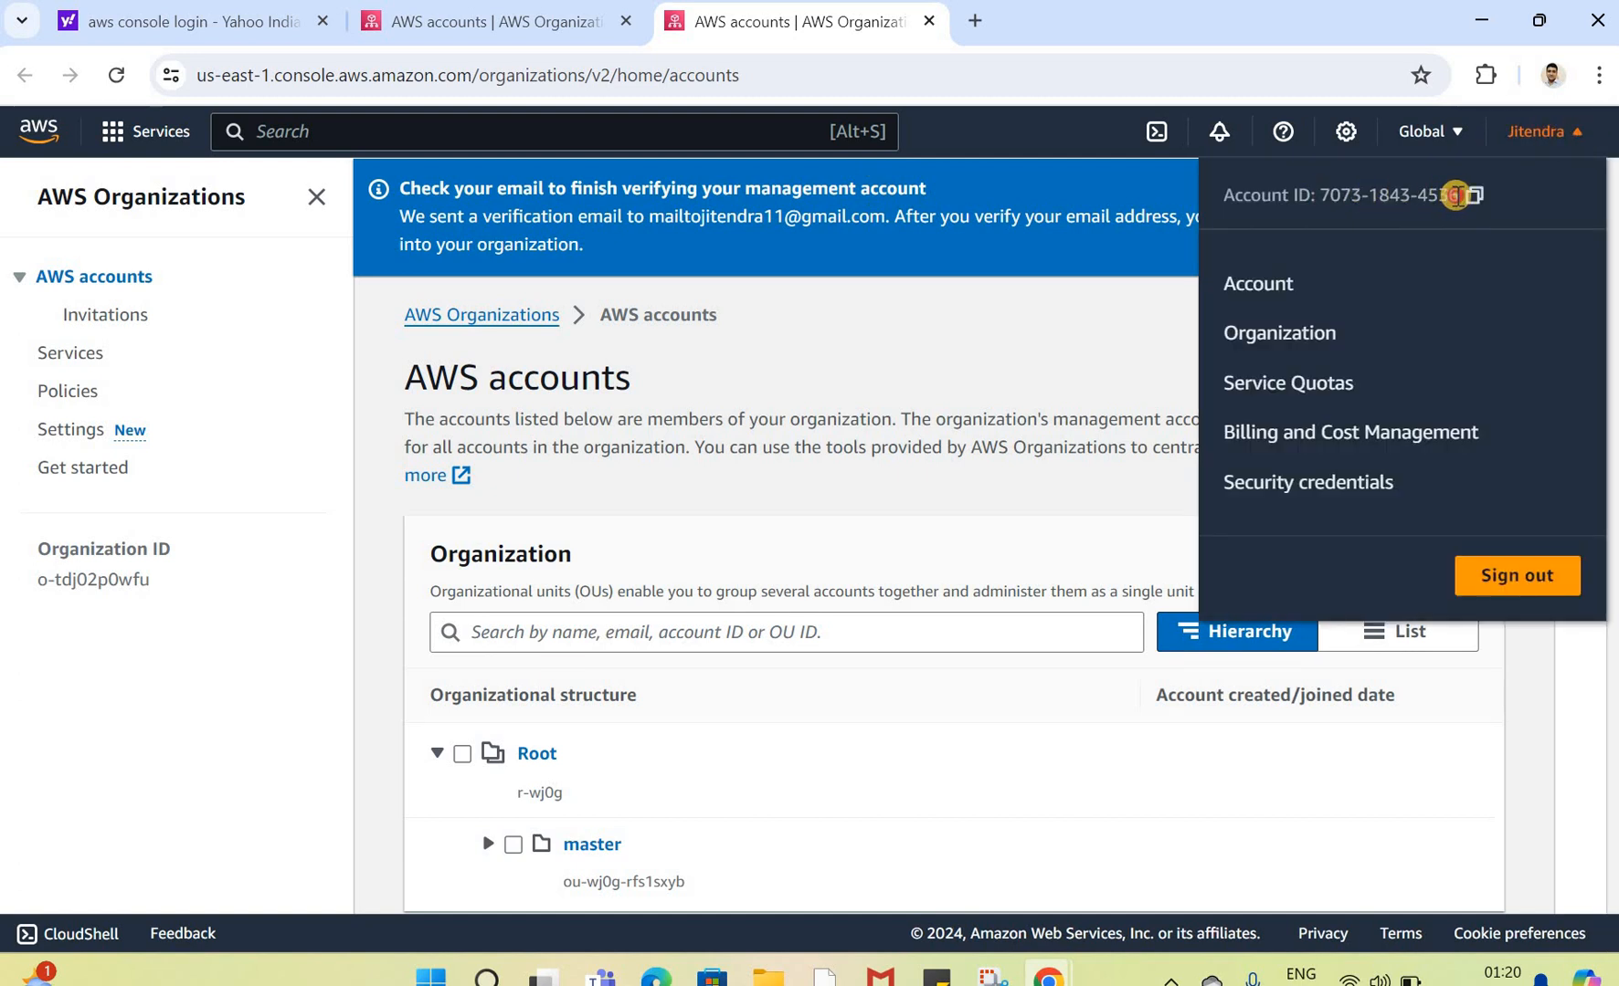
left_click(941, 382)
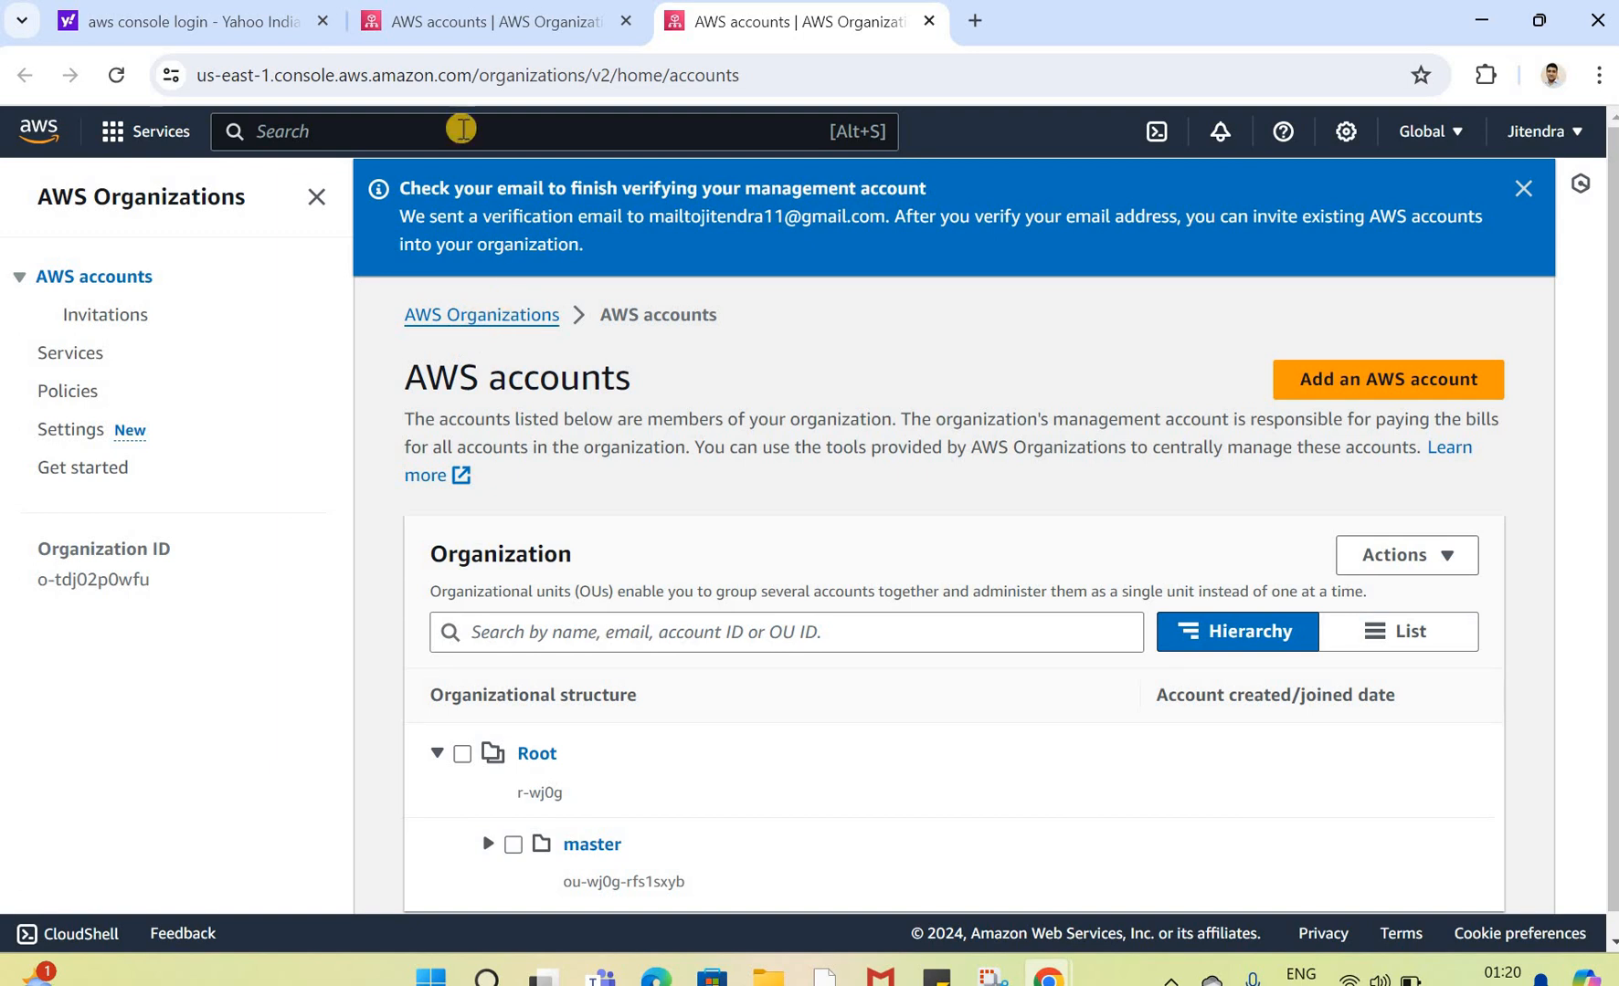
left_click(510, 126)
type("aws orga")
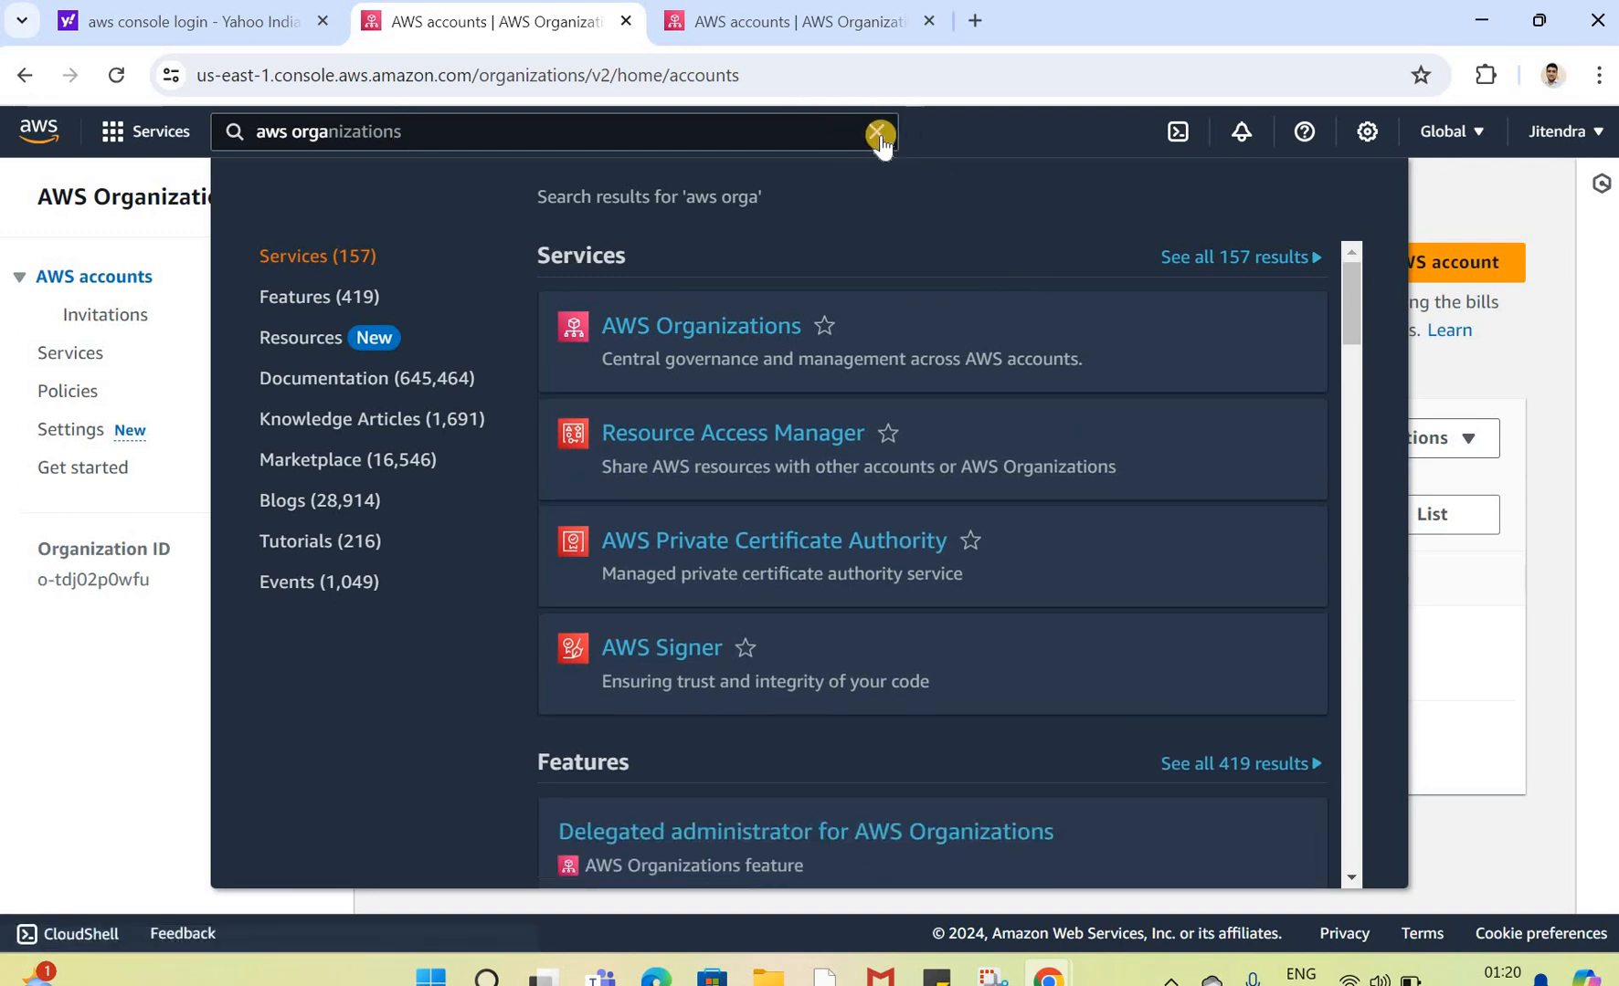
left_click(874, 133)
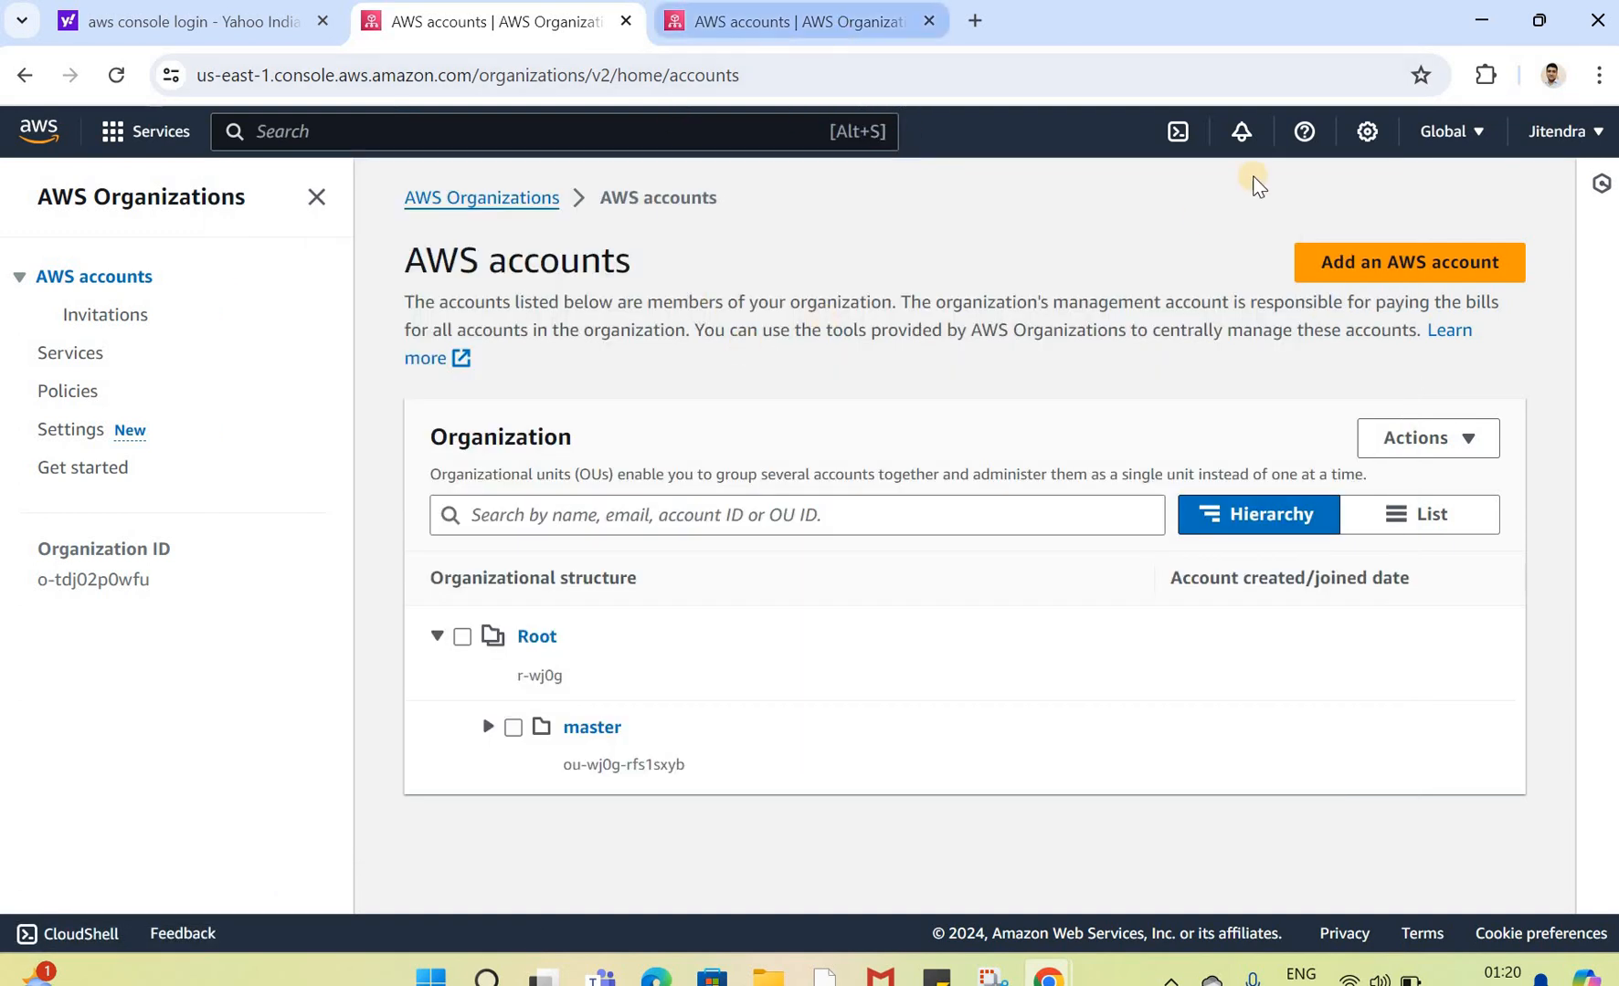
Step: Review the organization menu and the invitations page, returning to the AWS accounts list
left_click(1566, 135)
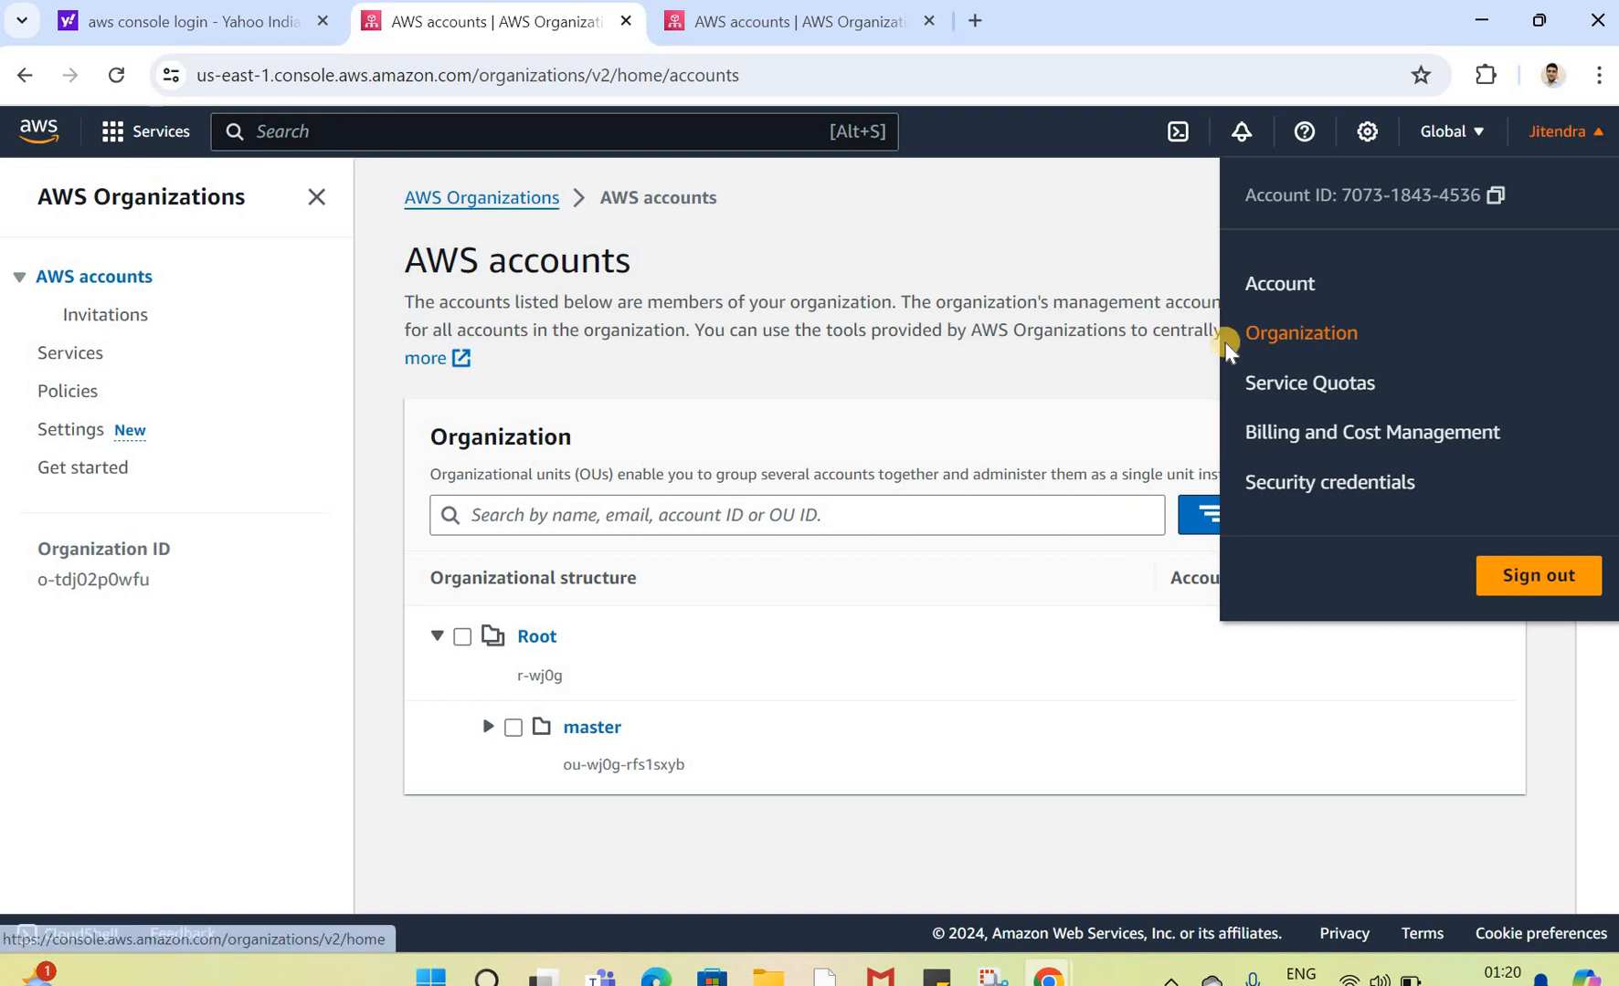
left_click(1066, 386)
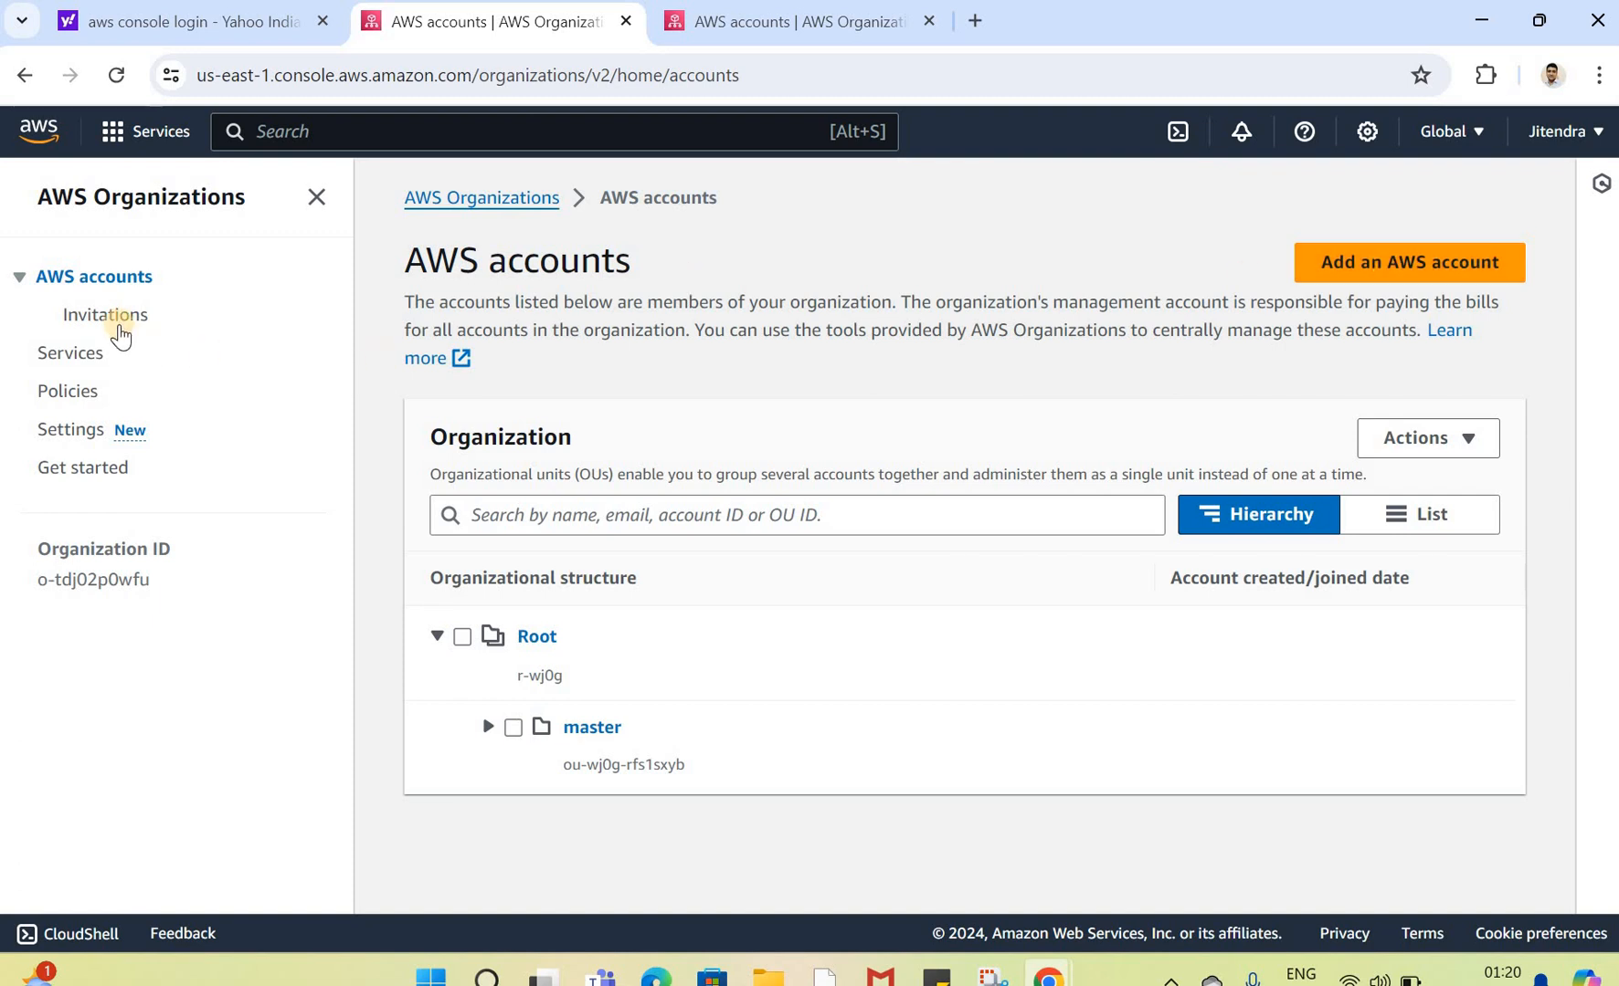
left_click(119, 329)
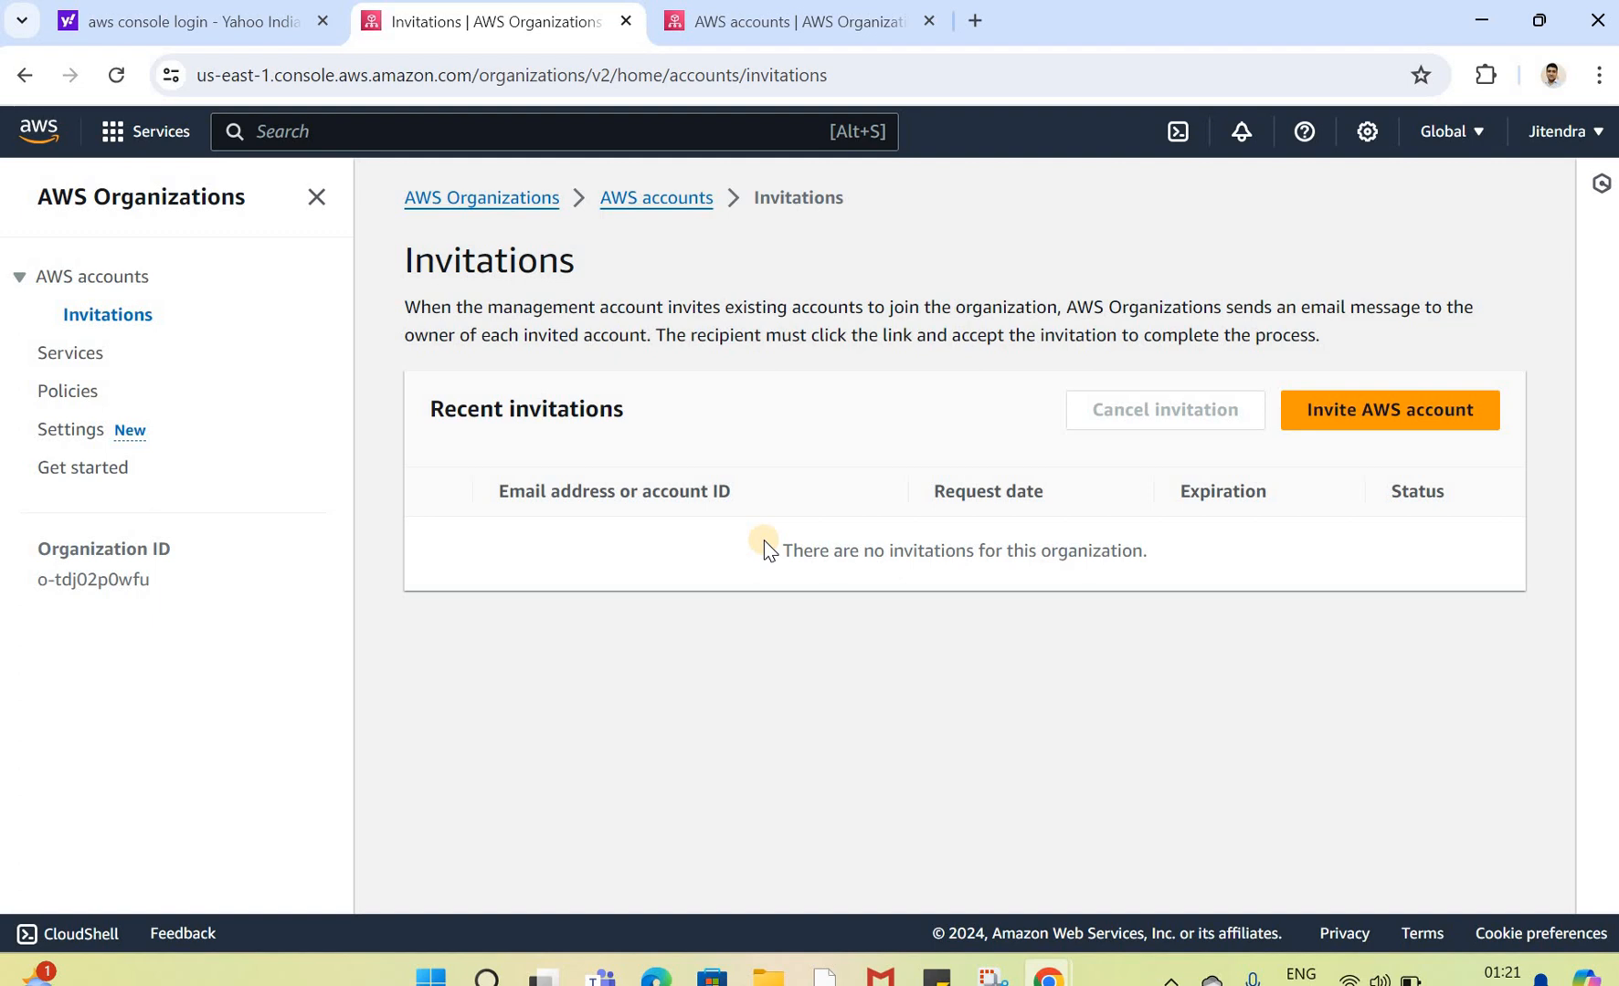
left_click(1369, 412)
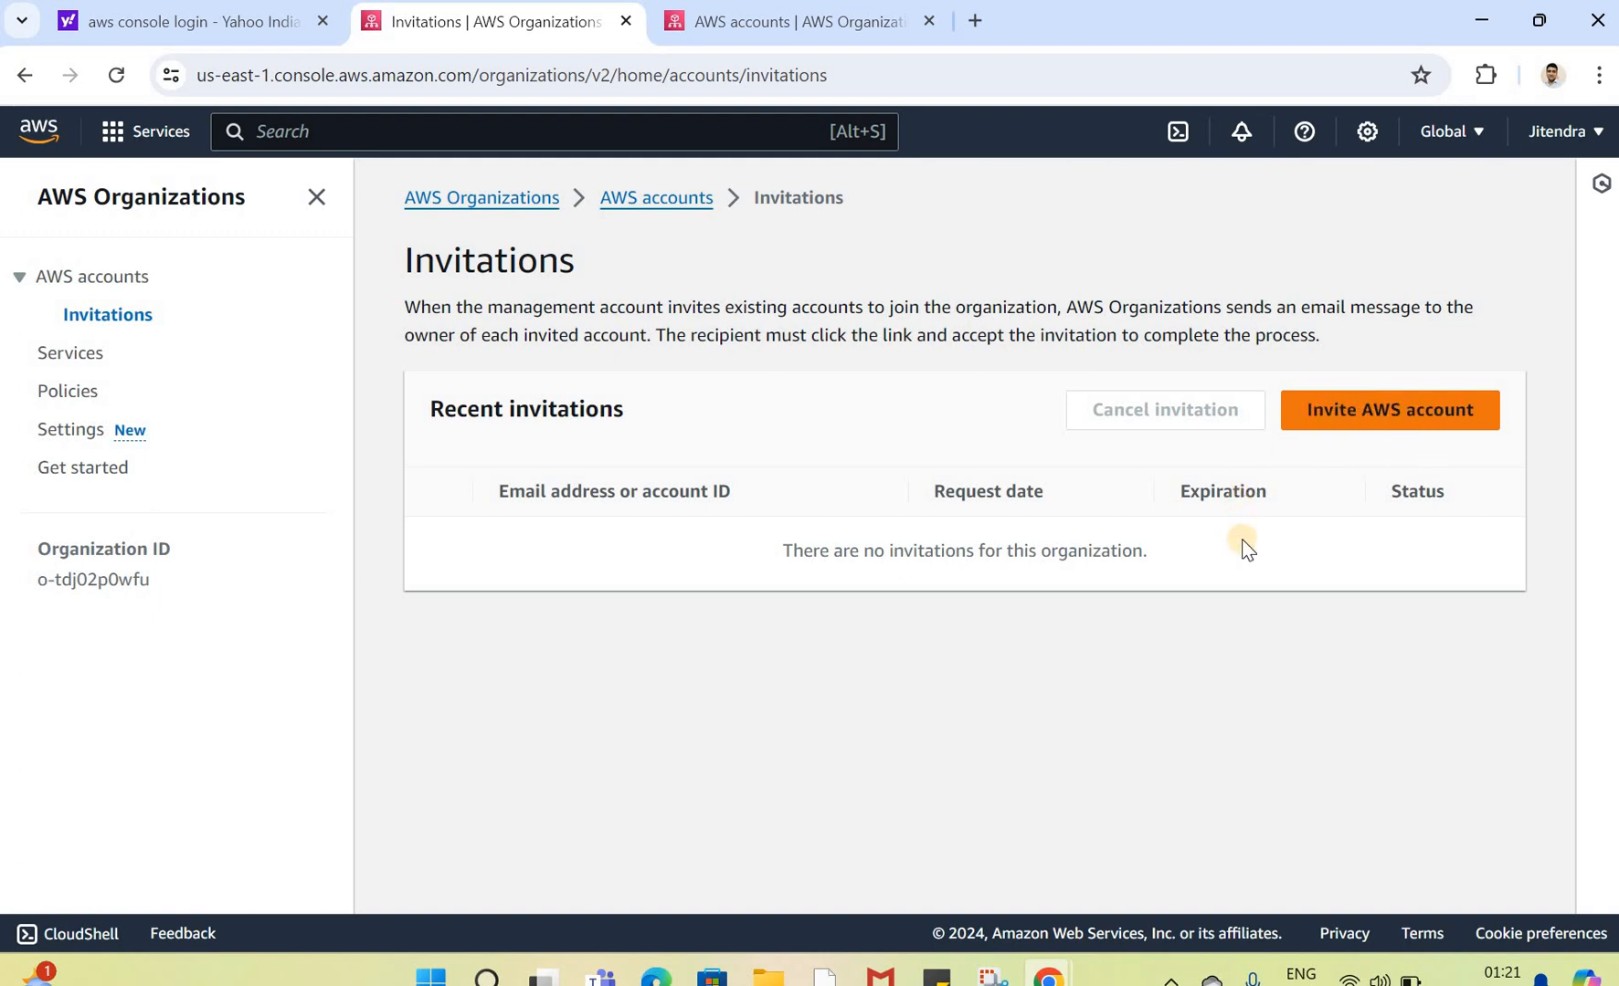
left_click(98, 278)
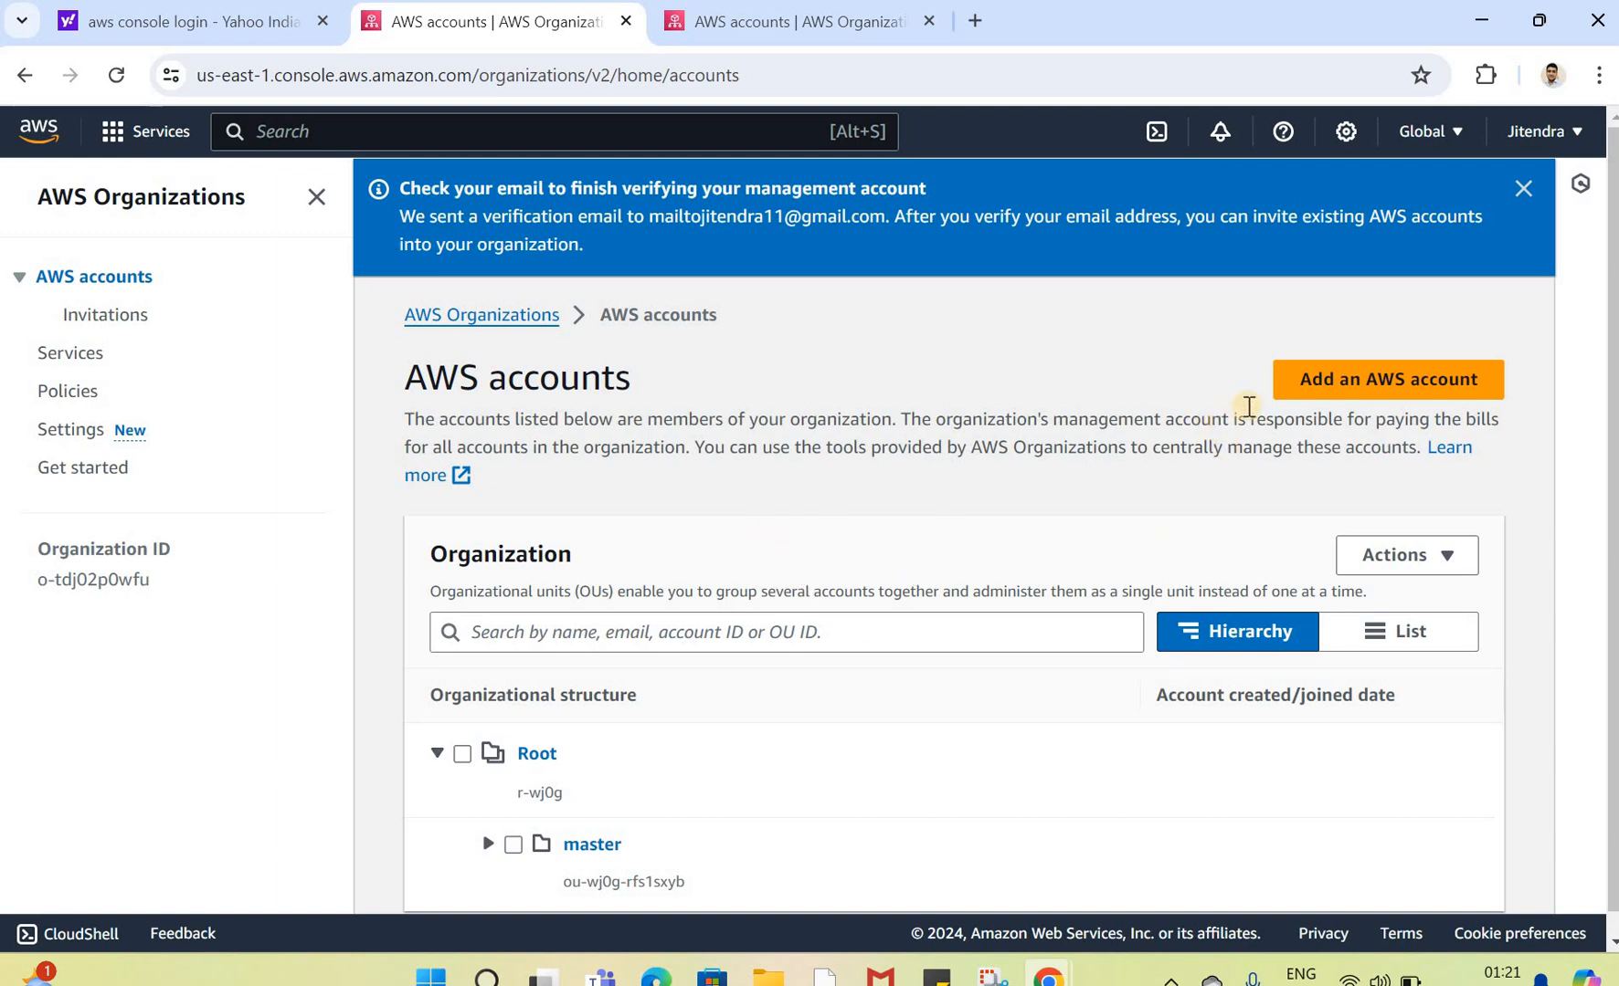
Step: Start adding an AWS account, choosing to create a new account instead of inviting an existing one
left_click(1336, 394)
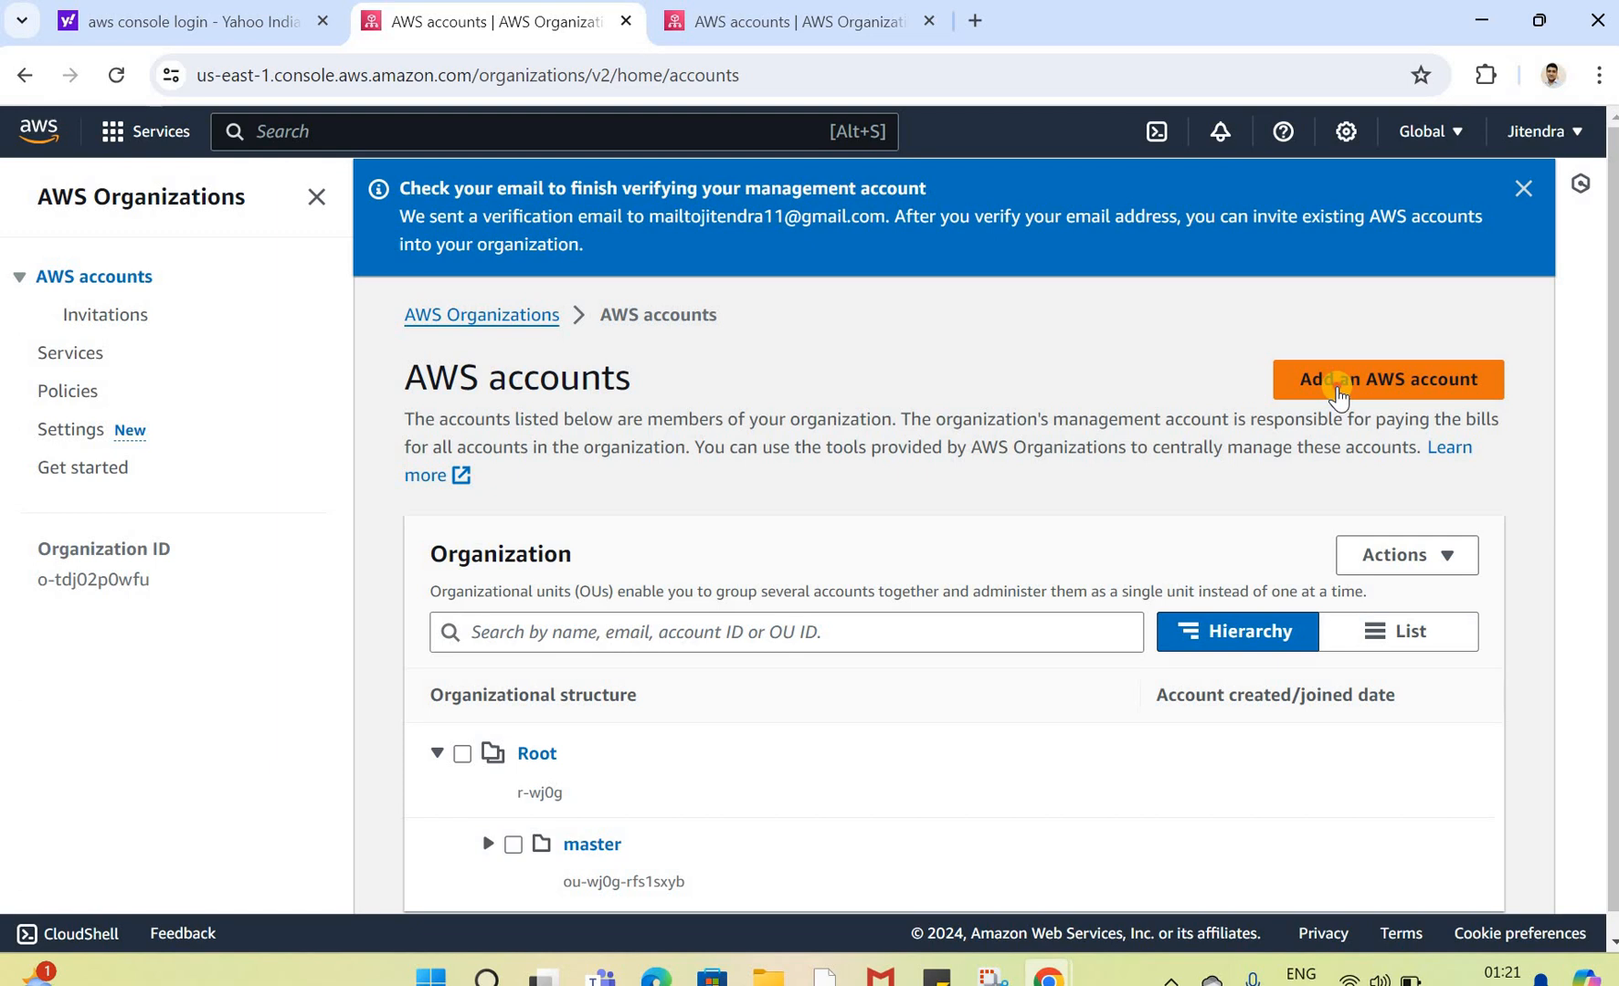
left_click(1336, 394)
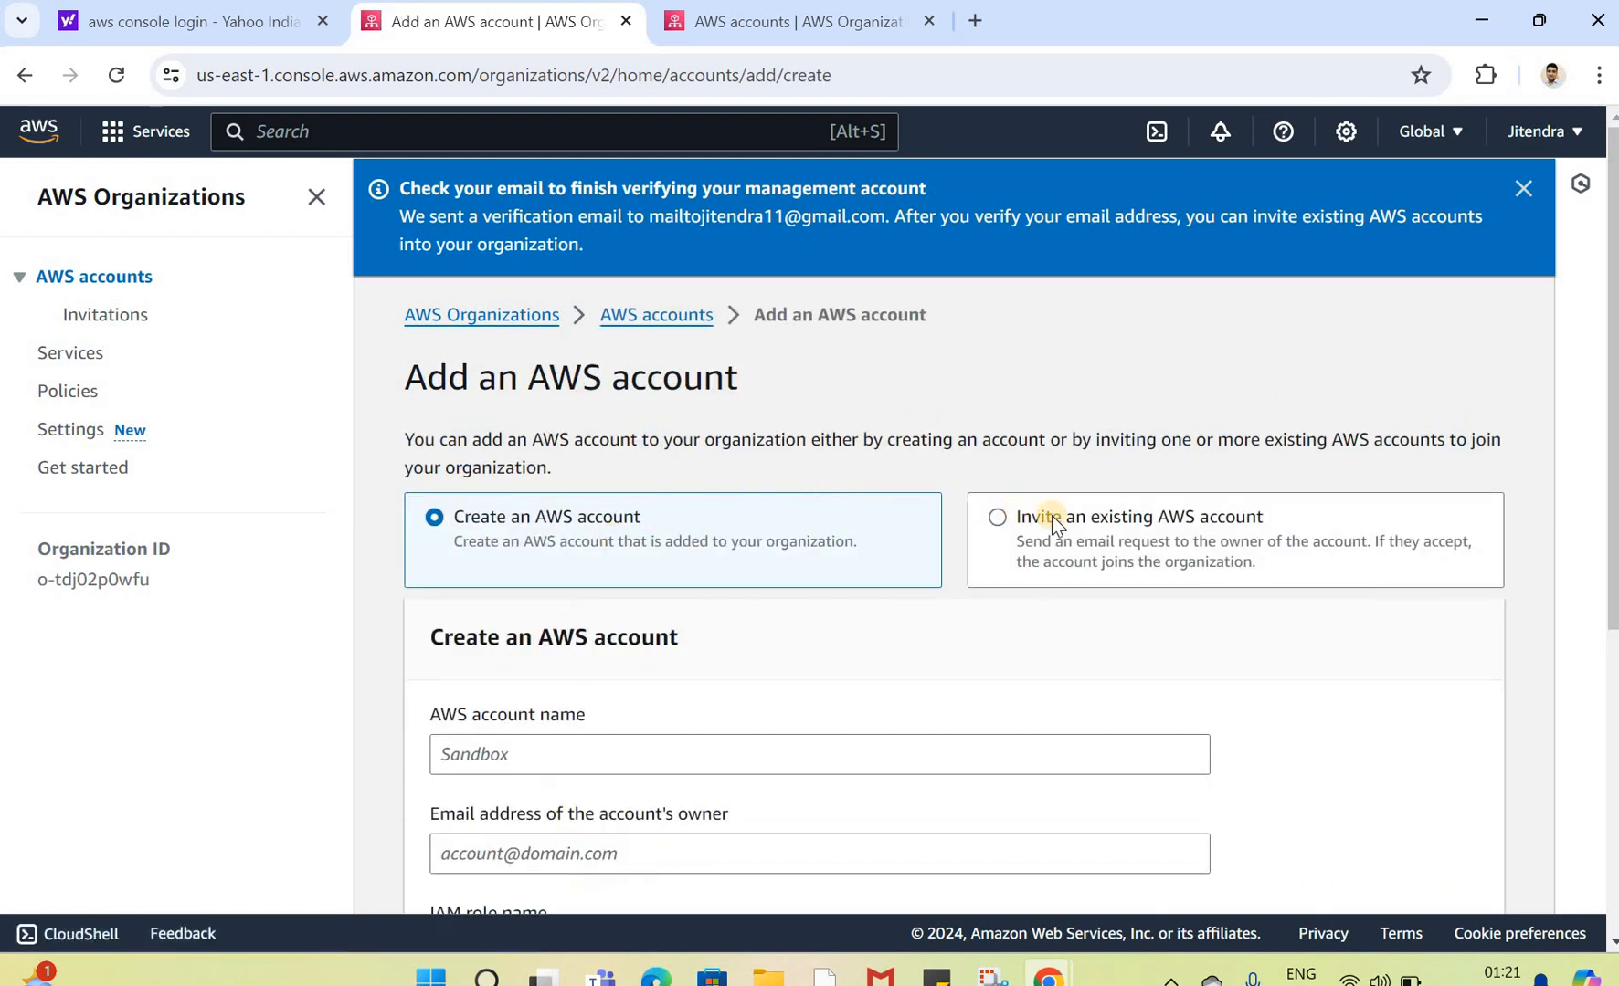
left_click(1149, 519)
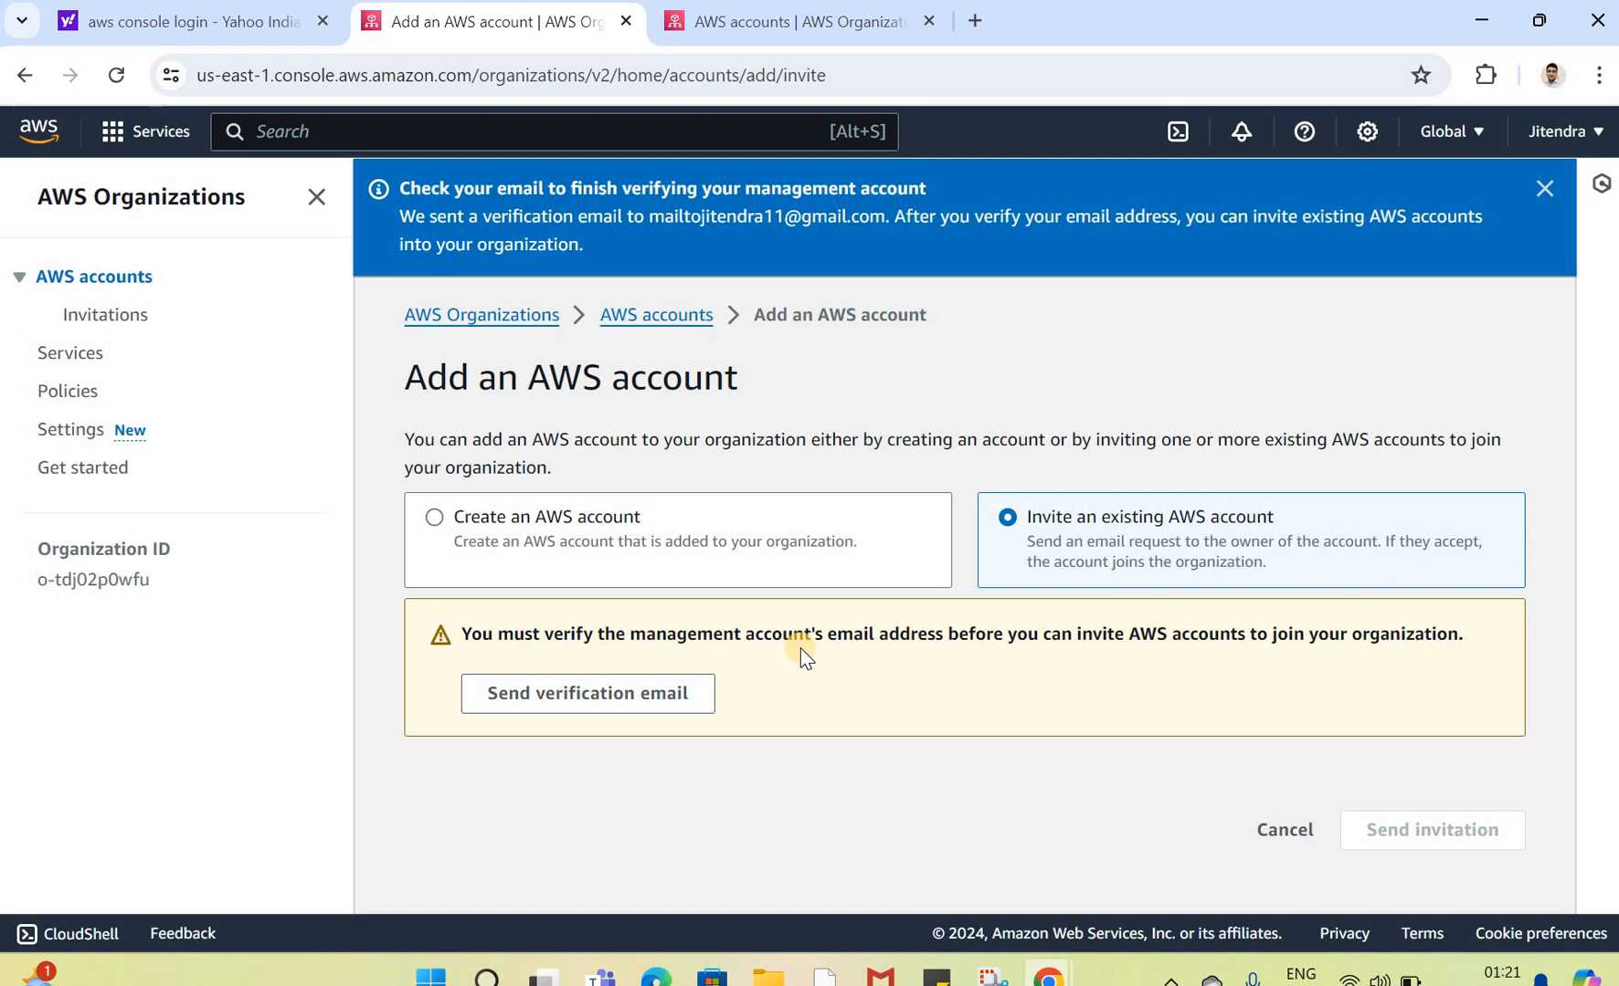
left_click(542, 526)
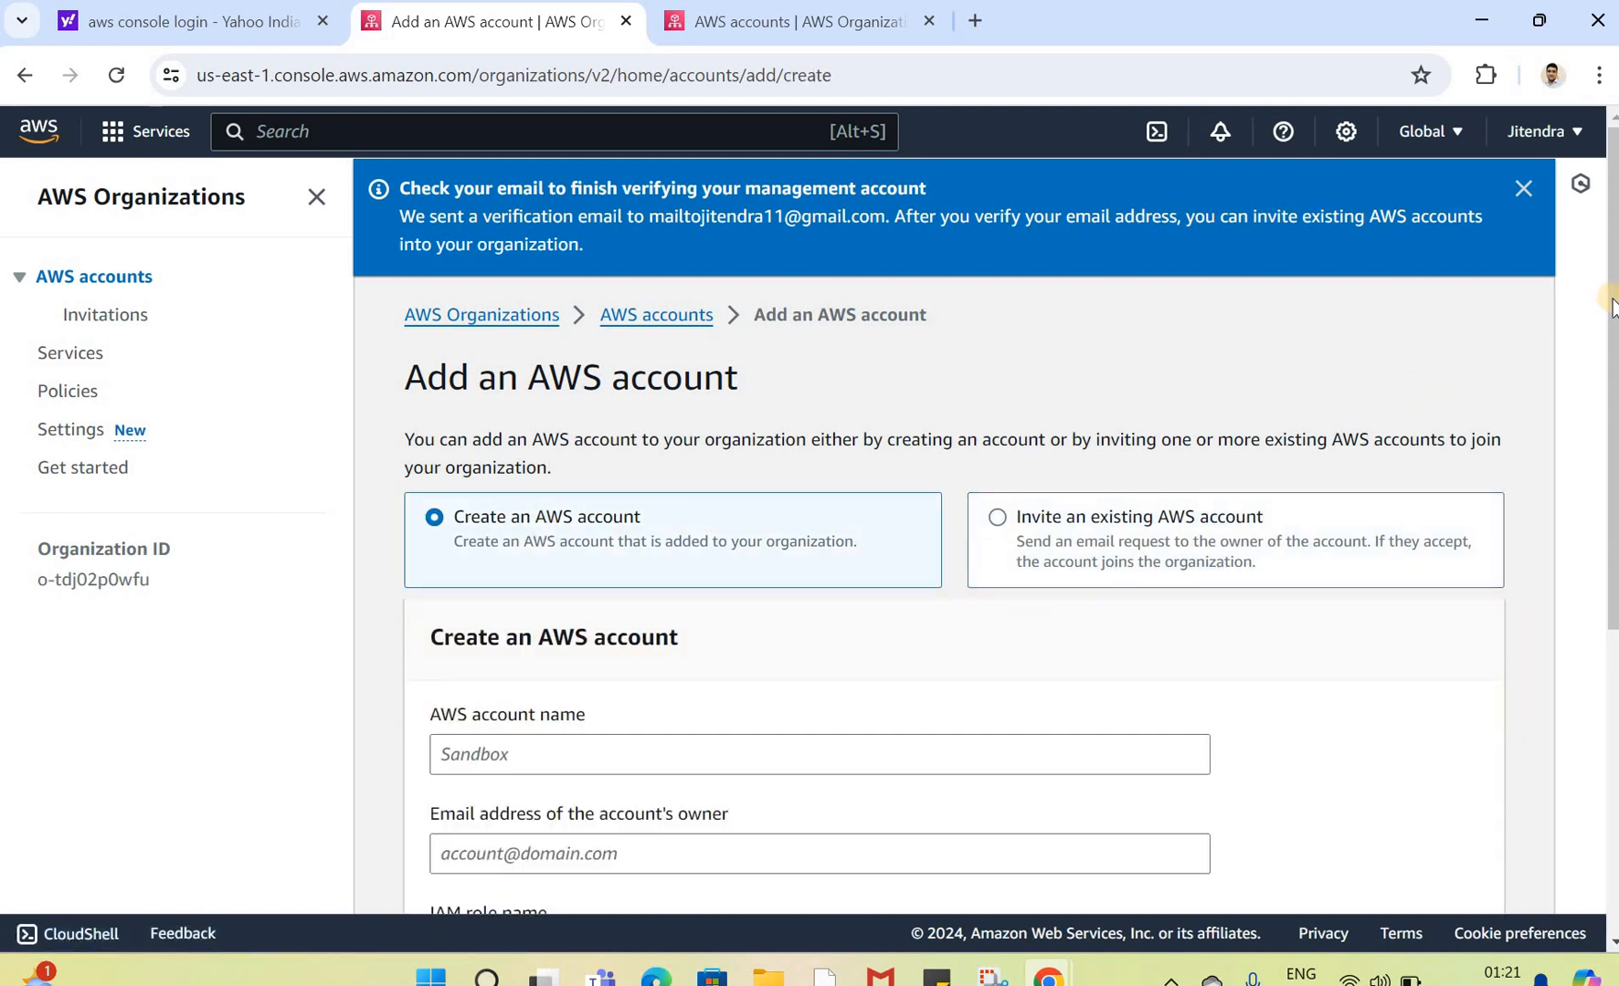
Step: Name the new AWS account AWS_Sandbox
scroll(530, 475, "down", 2)
scroll(528, 474, "down", 1)
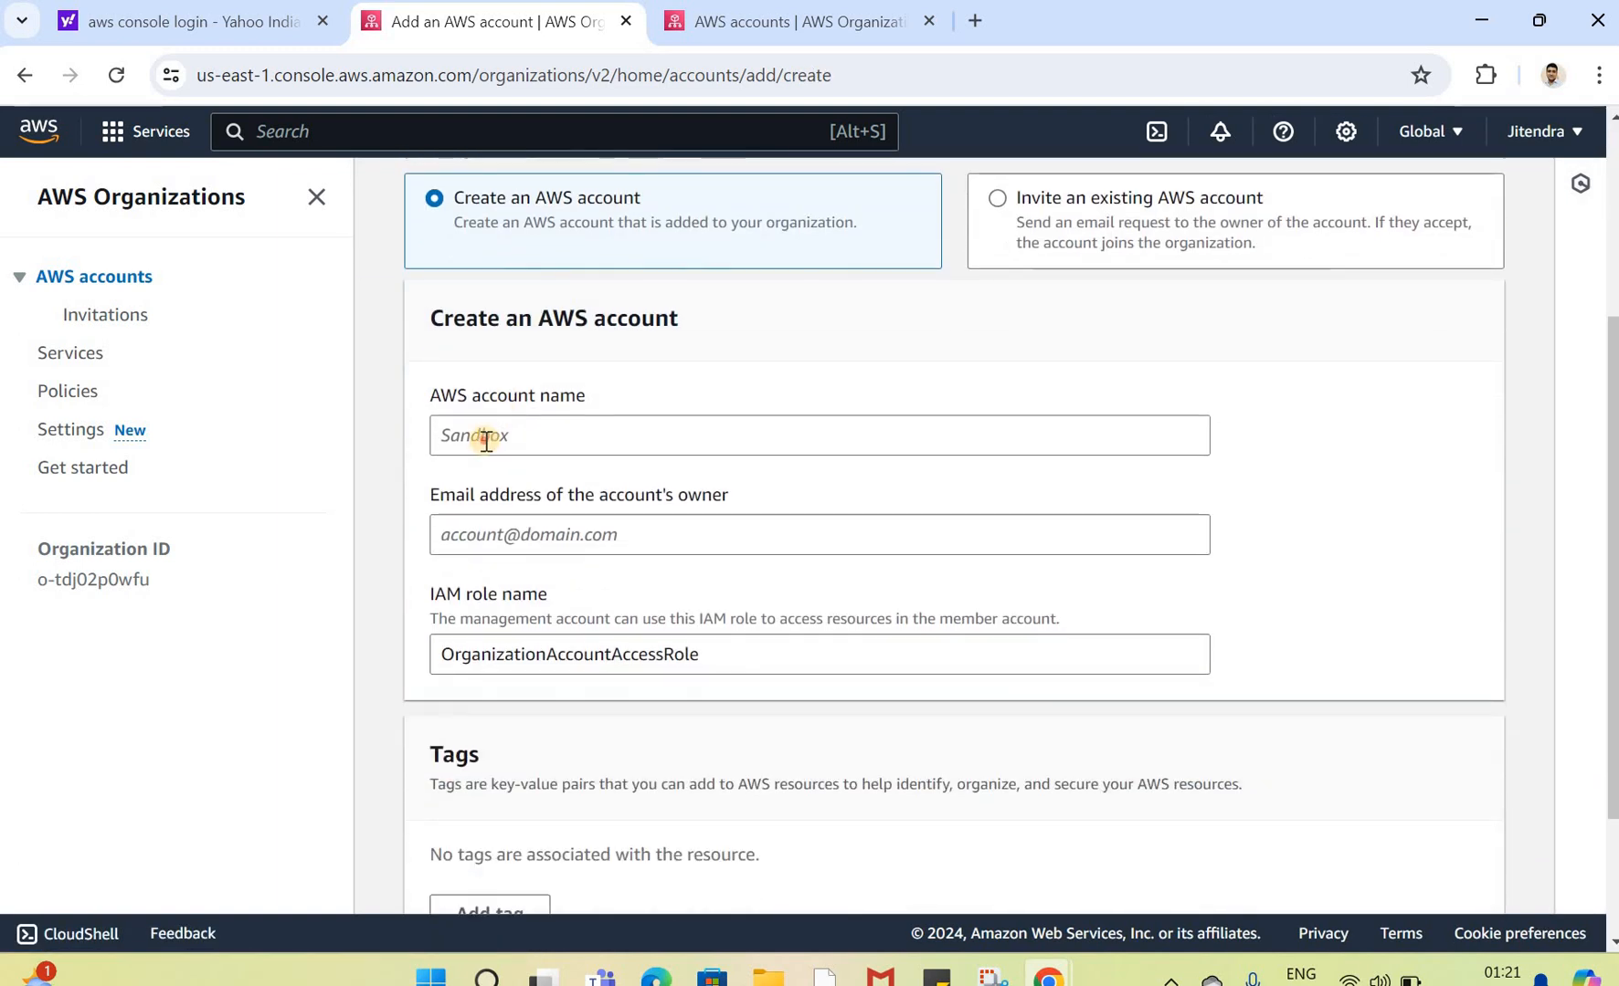
left_click(486, 439)
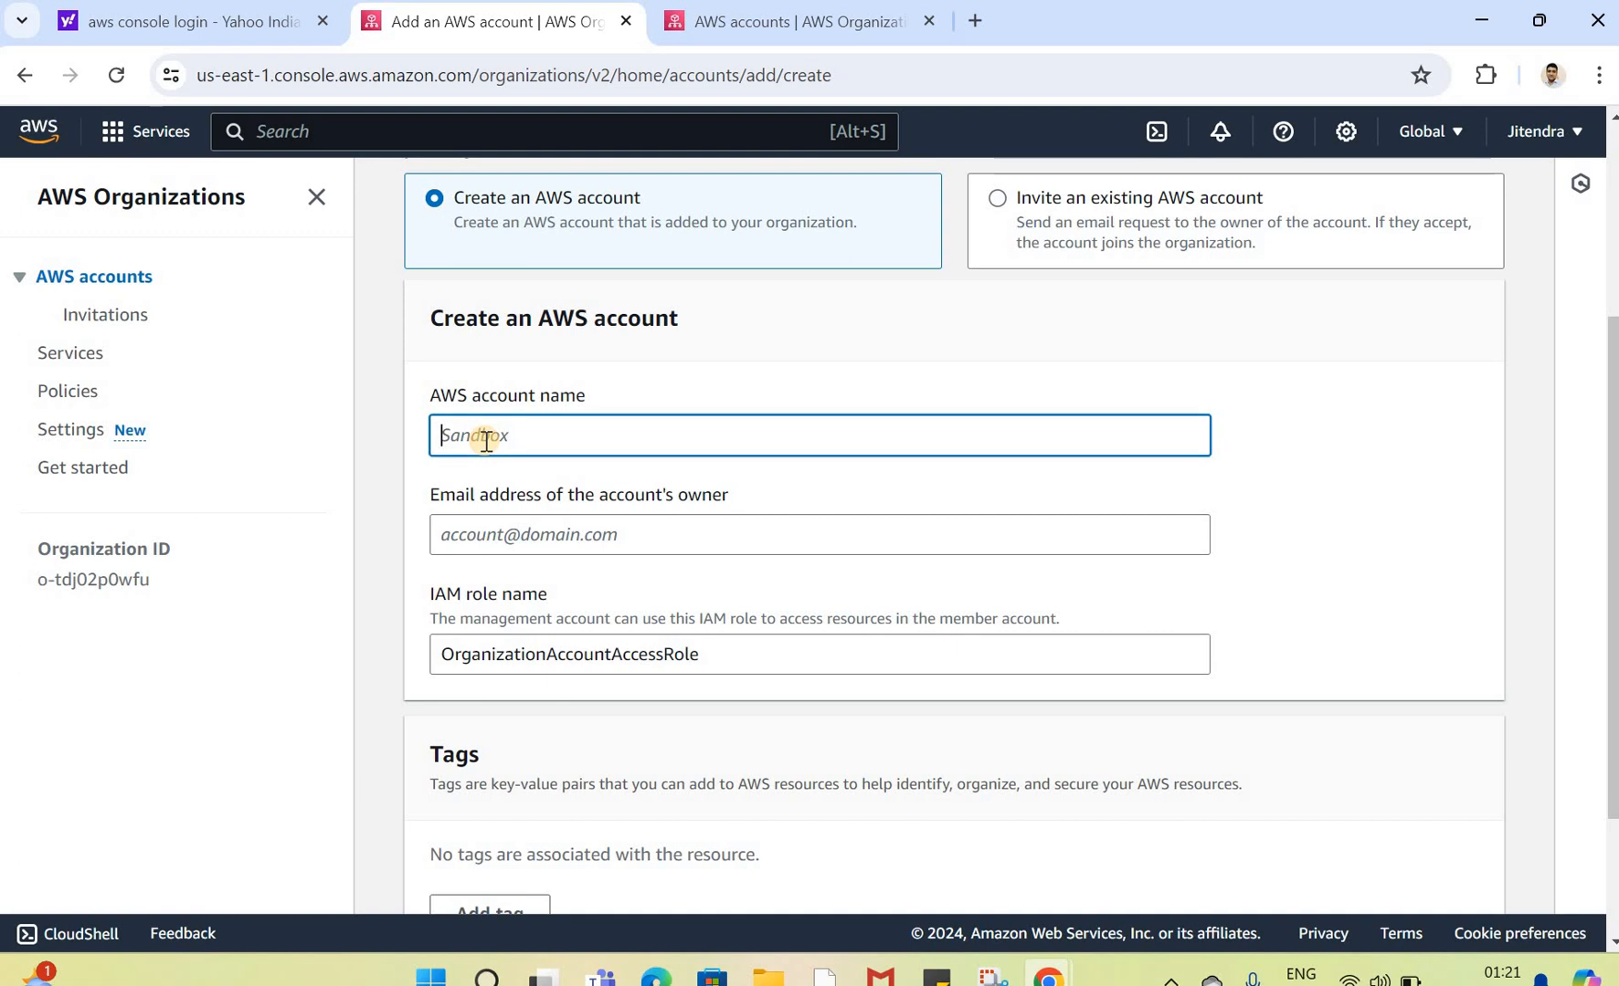
type("Sandbox")
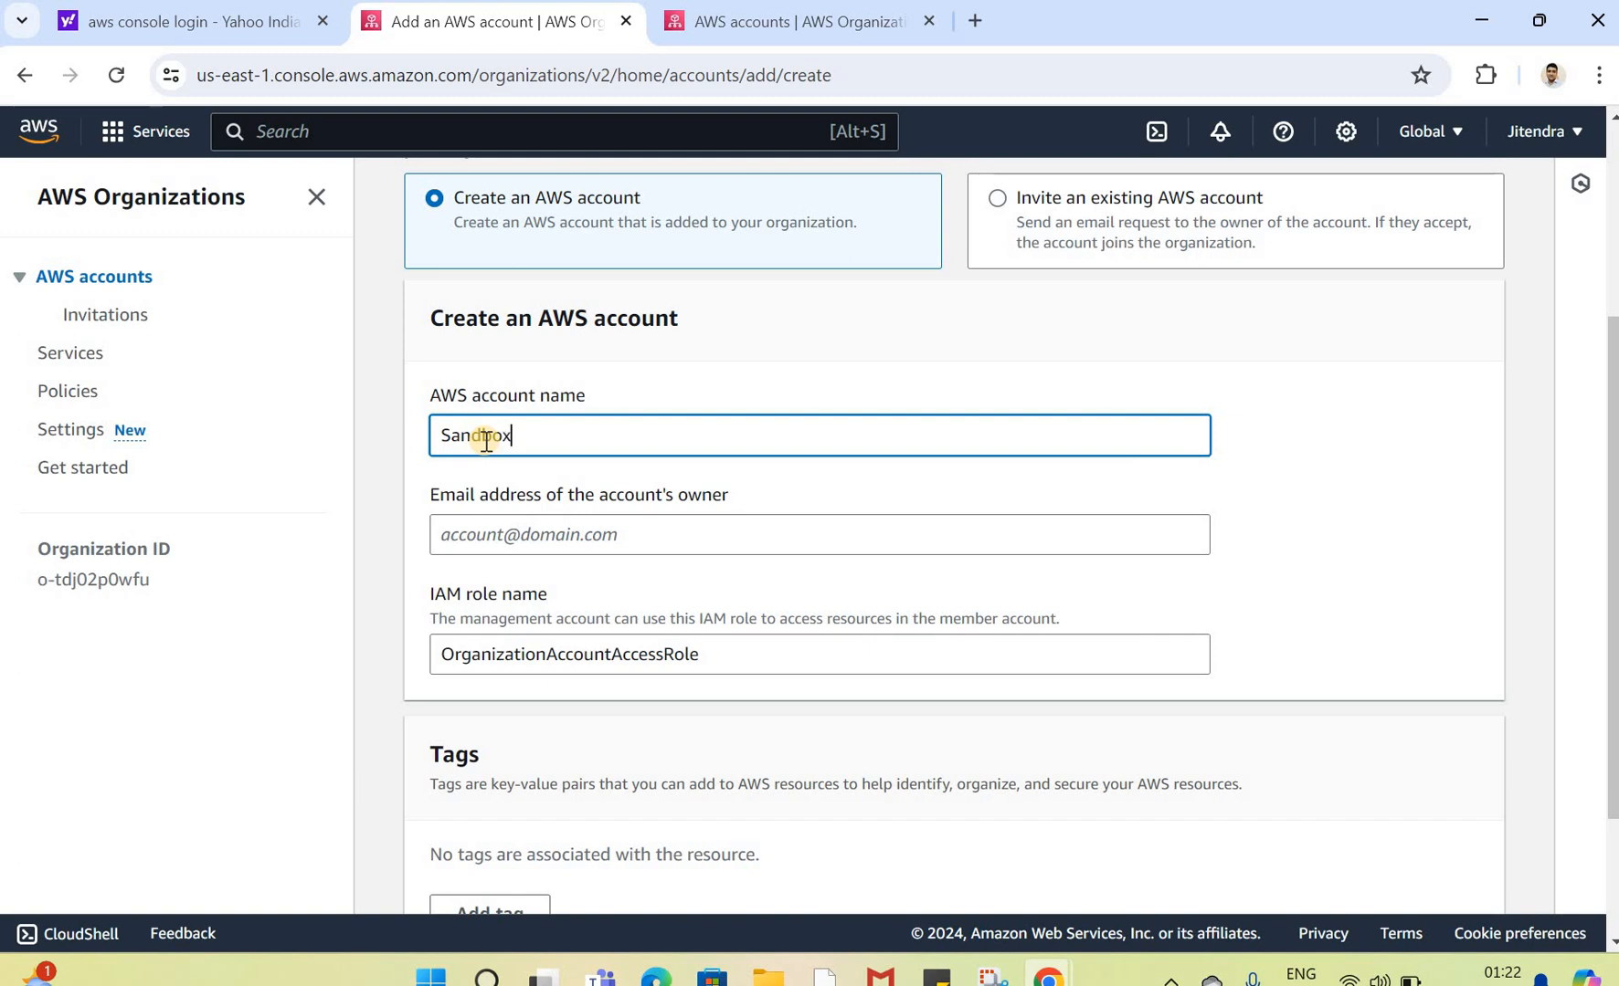
key("Home")
type("AWS")
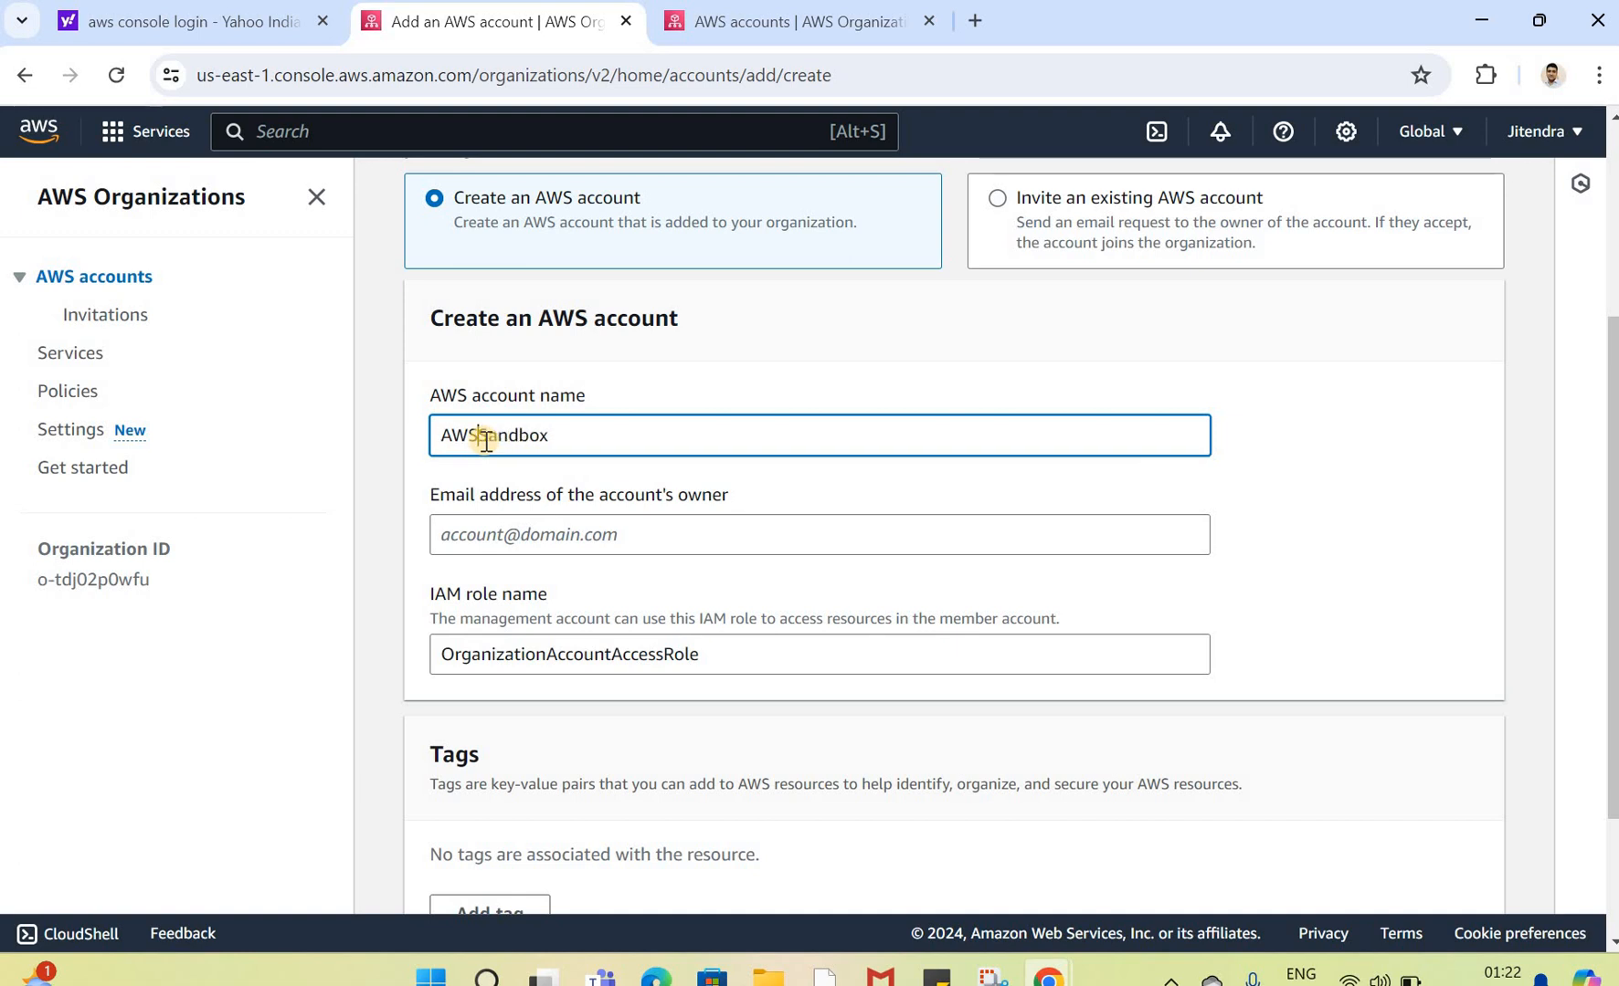
key("BackSpace")
type("_")
key("ctrl+a")
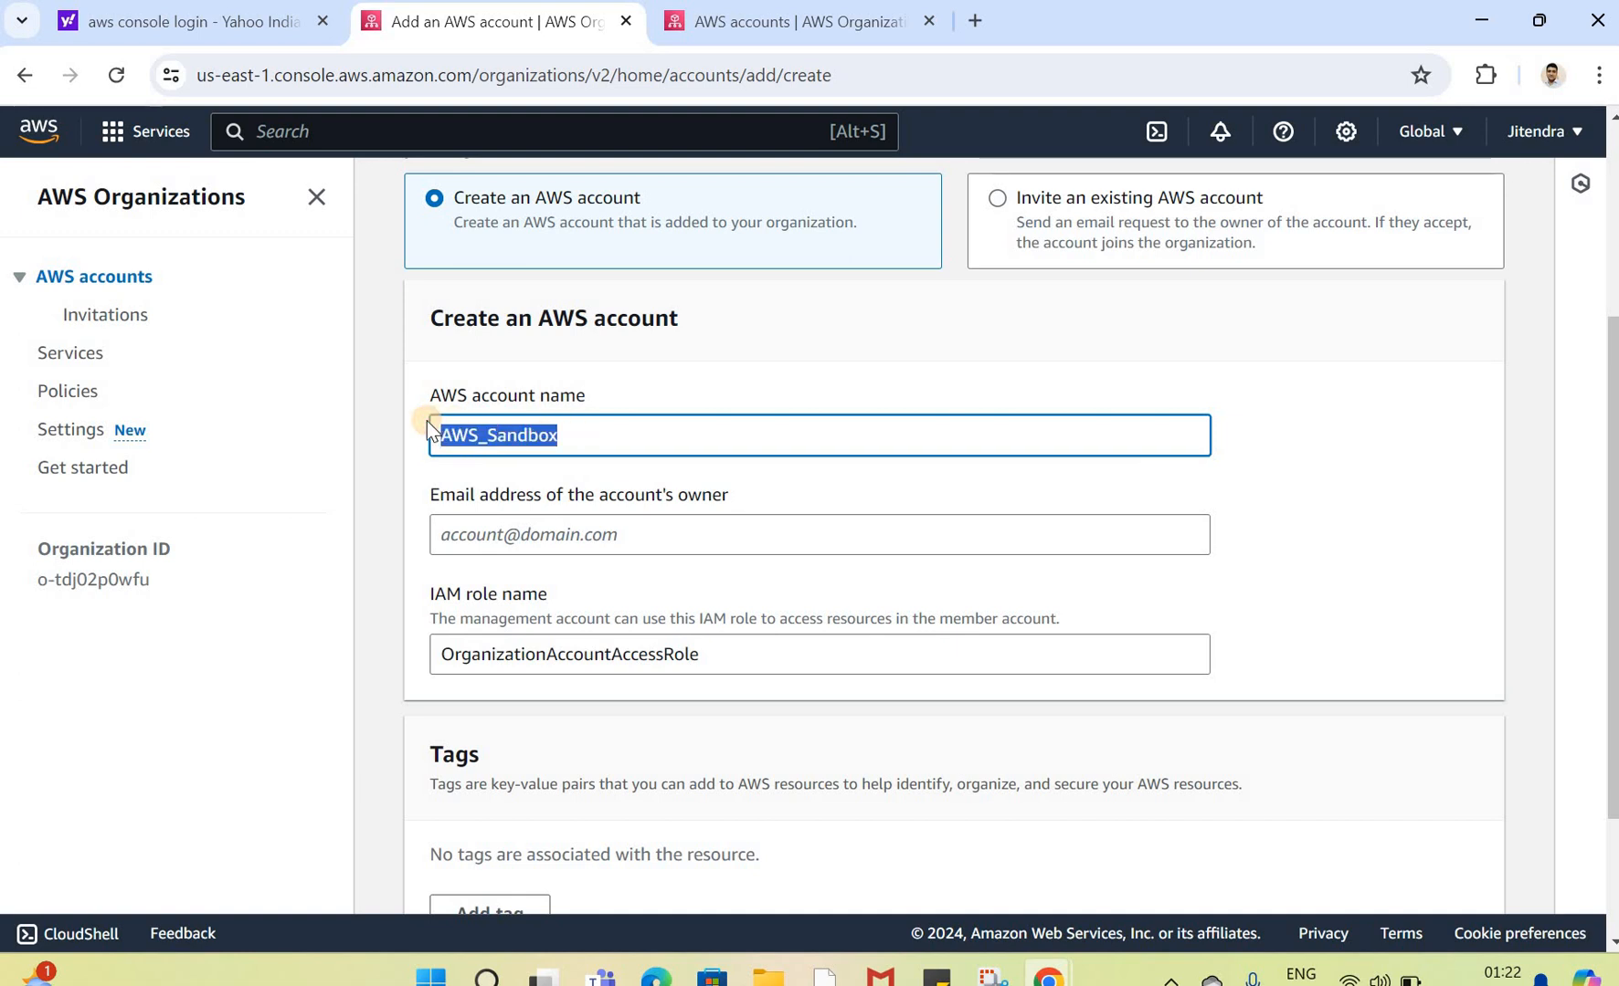
Step: Enter the e-mail address of the new account's owner
left_click(534, 527)
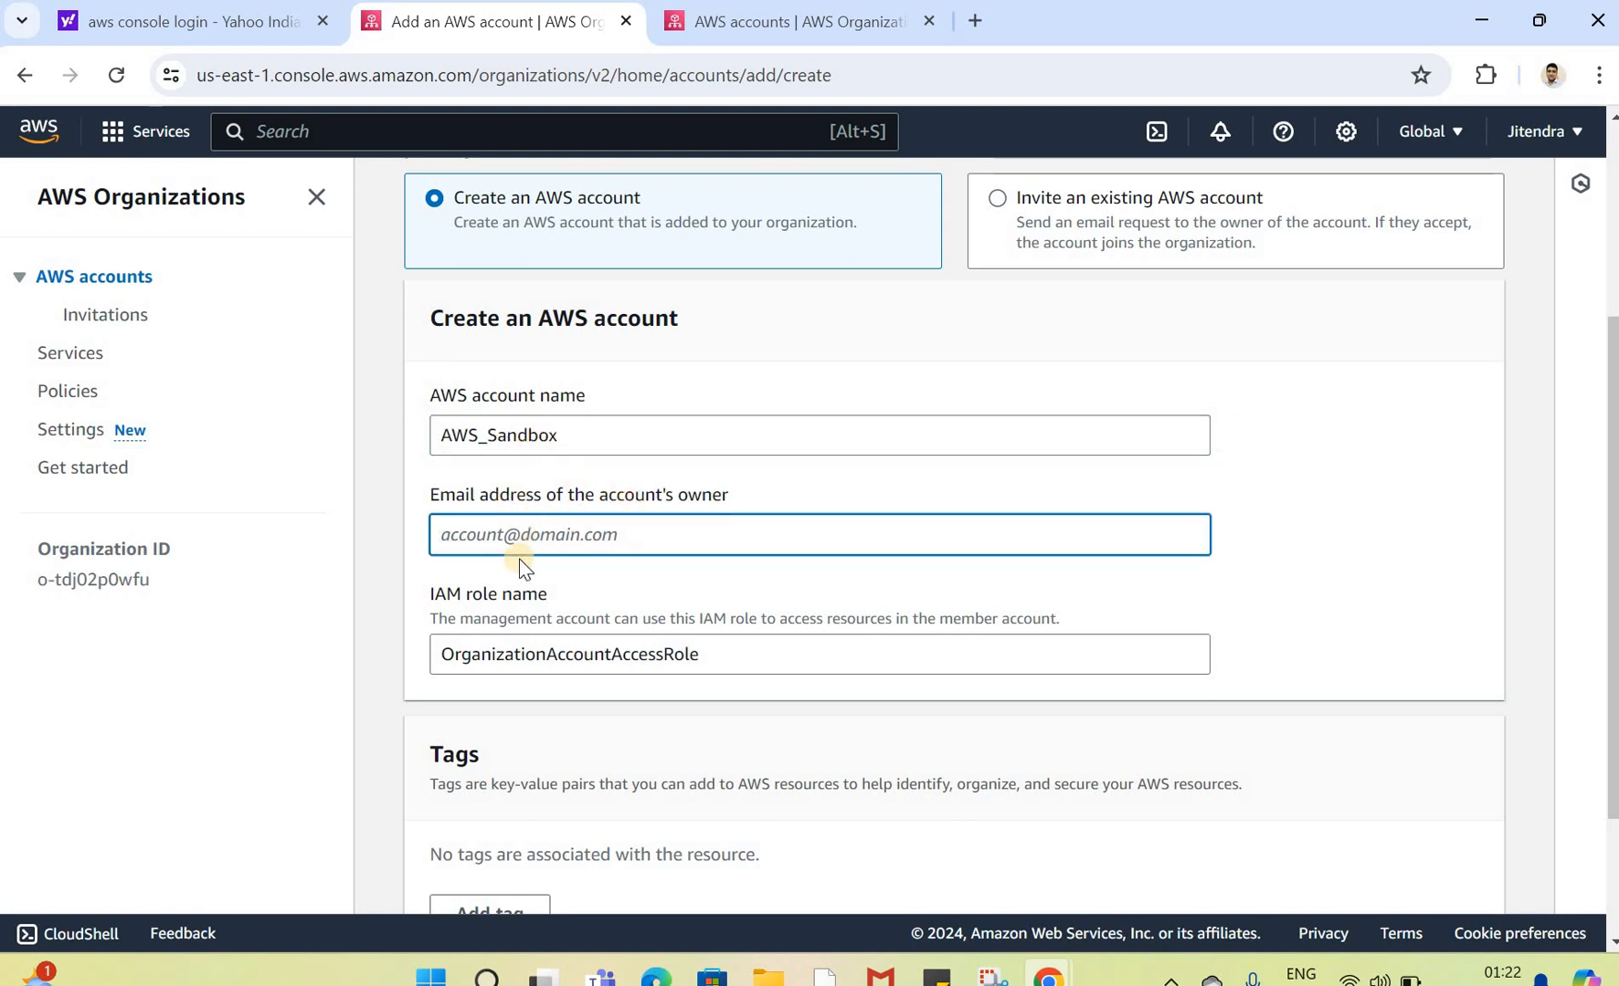
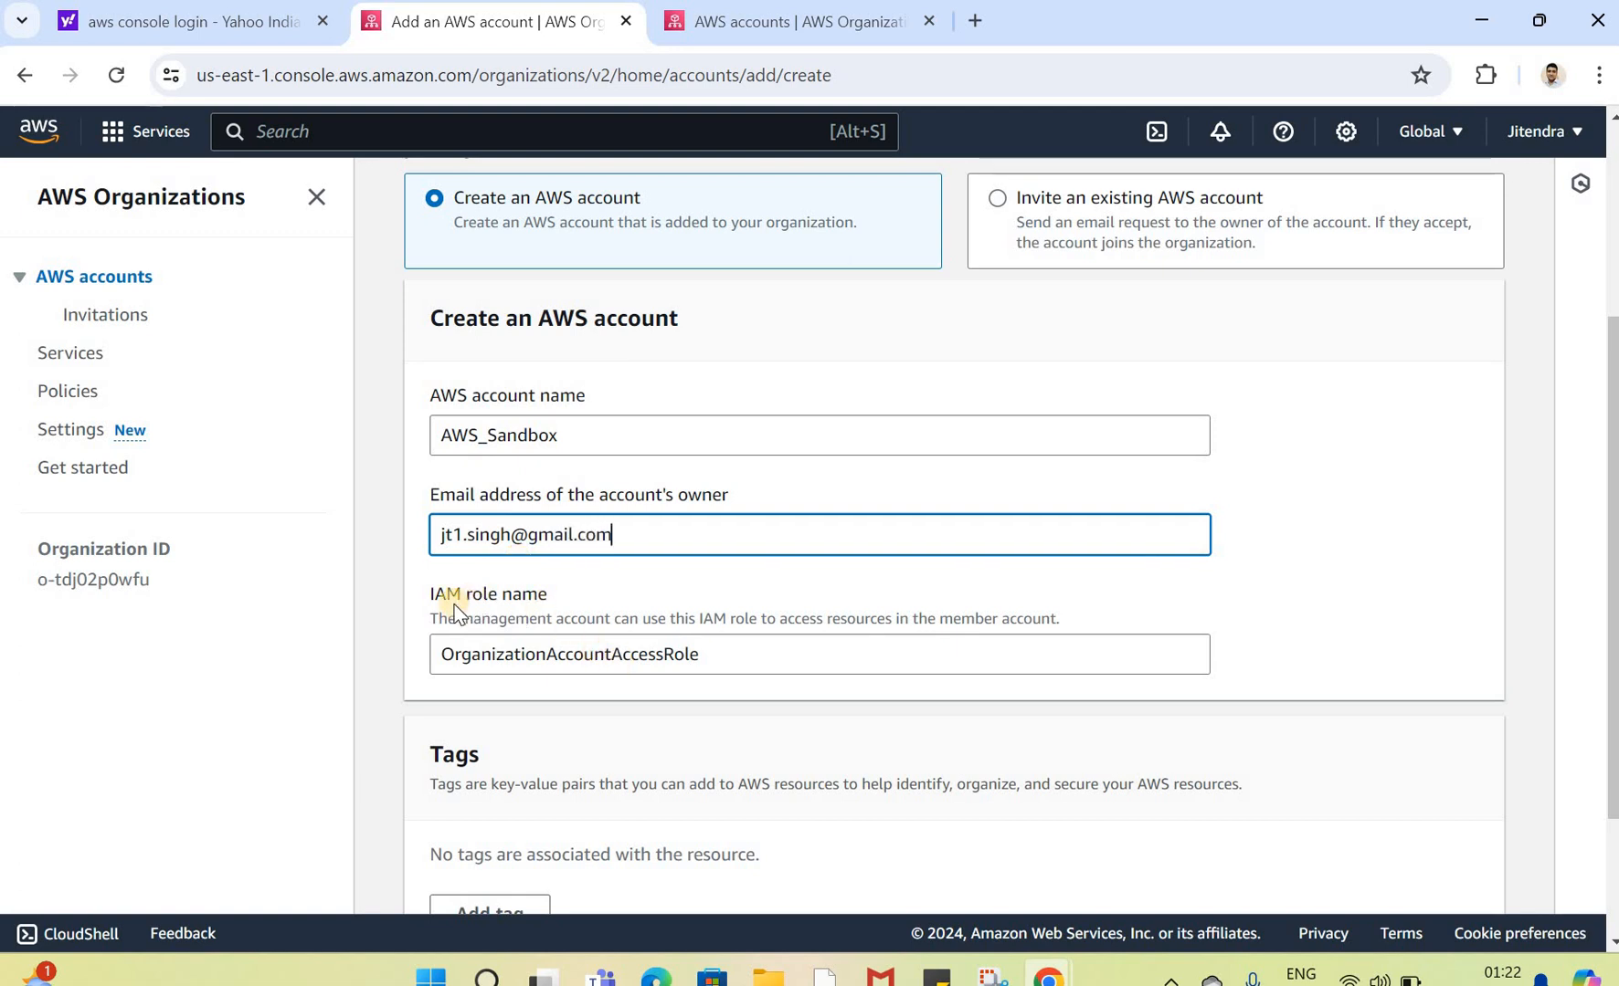
Step: Create the AWS account keeping the IAM role name OrganizationAccountAccessRole
triple_click(559, 597)
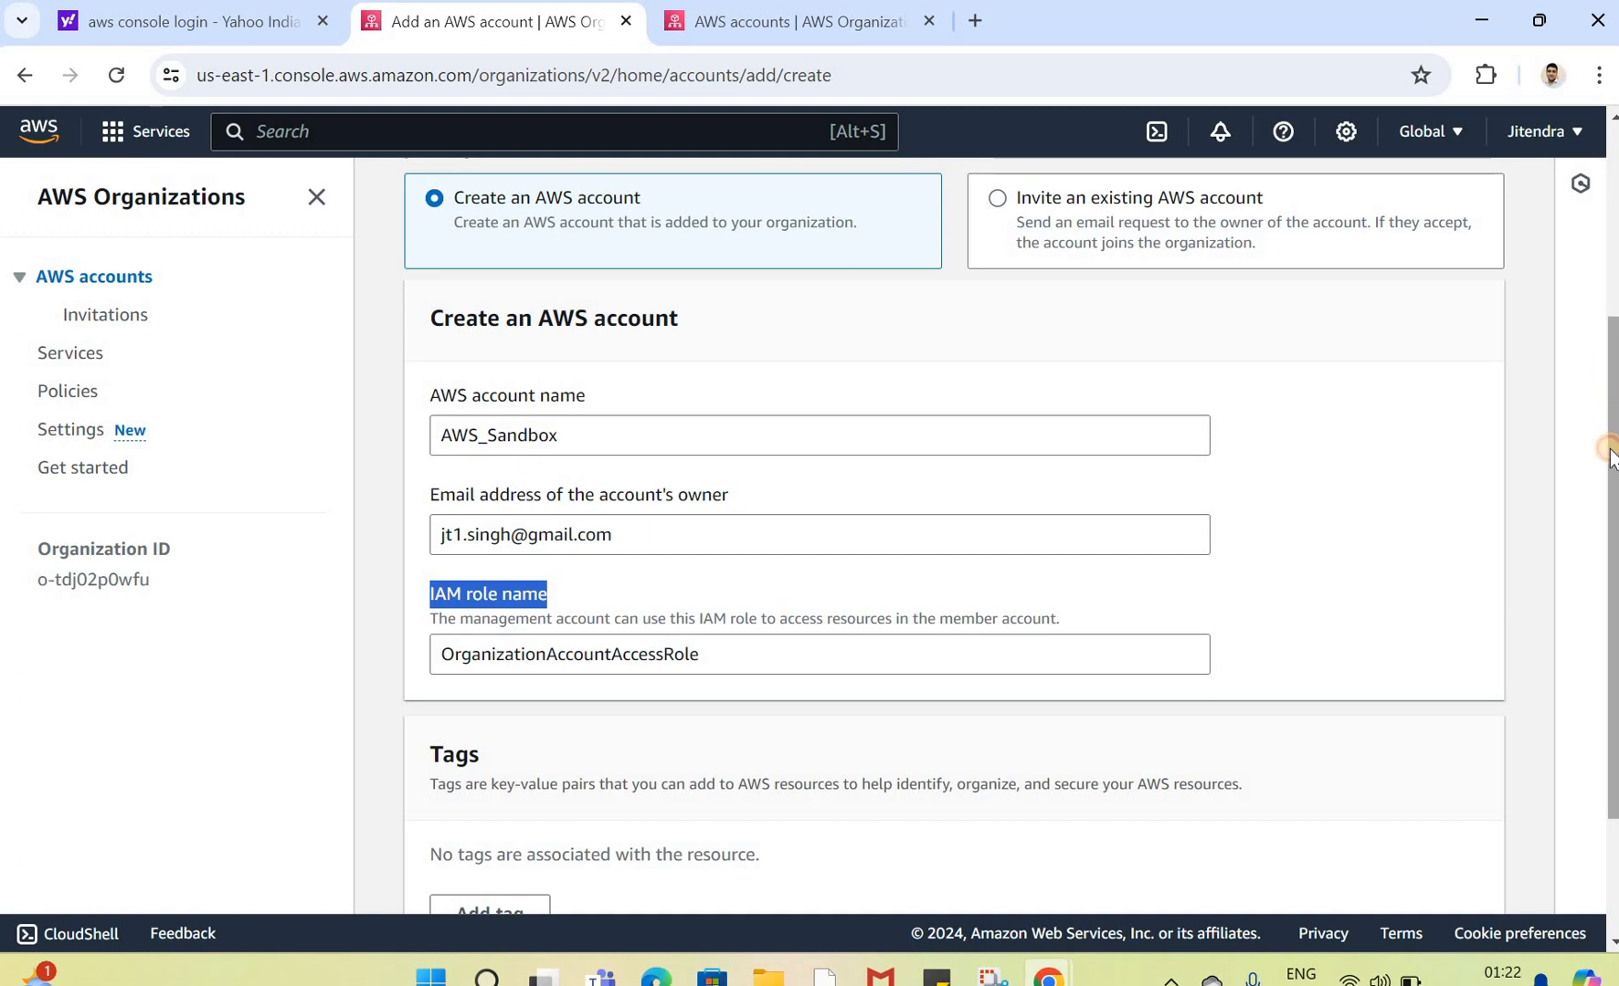
scroll(1611, 456, "down", 2)
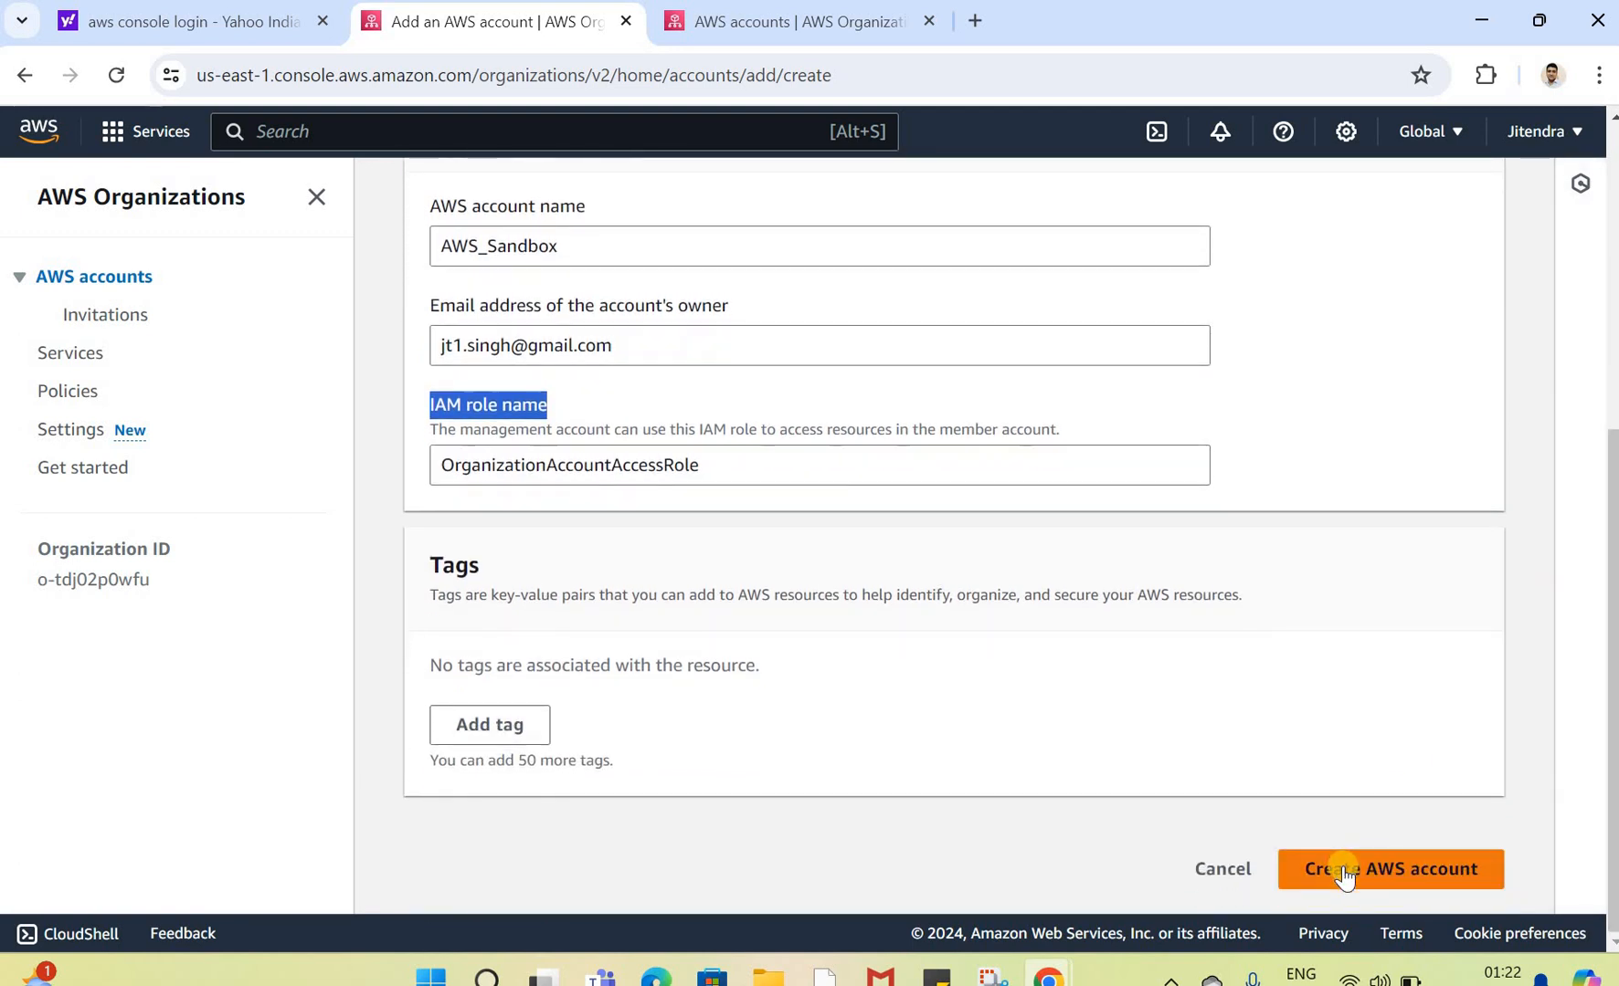
left_click(1342, 869)
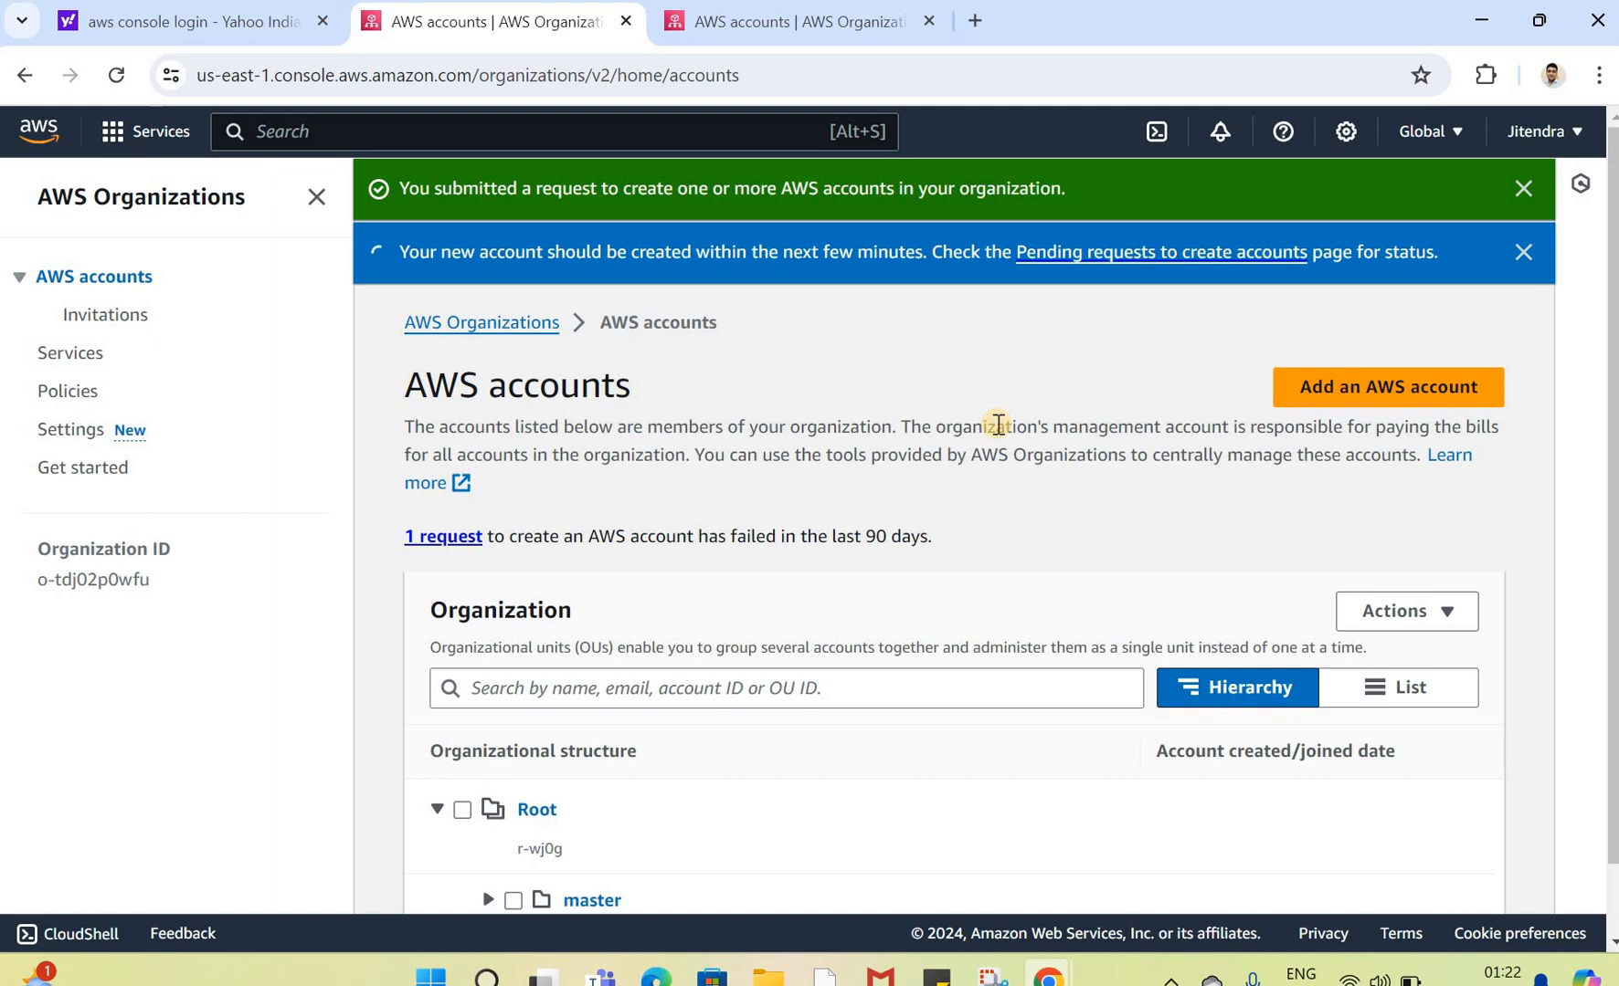
Step: Open the pending account-creation requests link in a new tab, then close that tab
left_click_drag(403, 188, 881, 192)
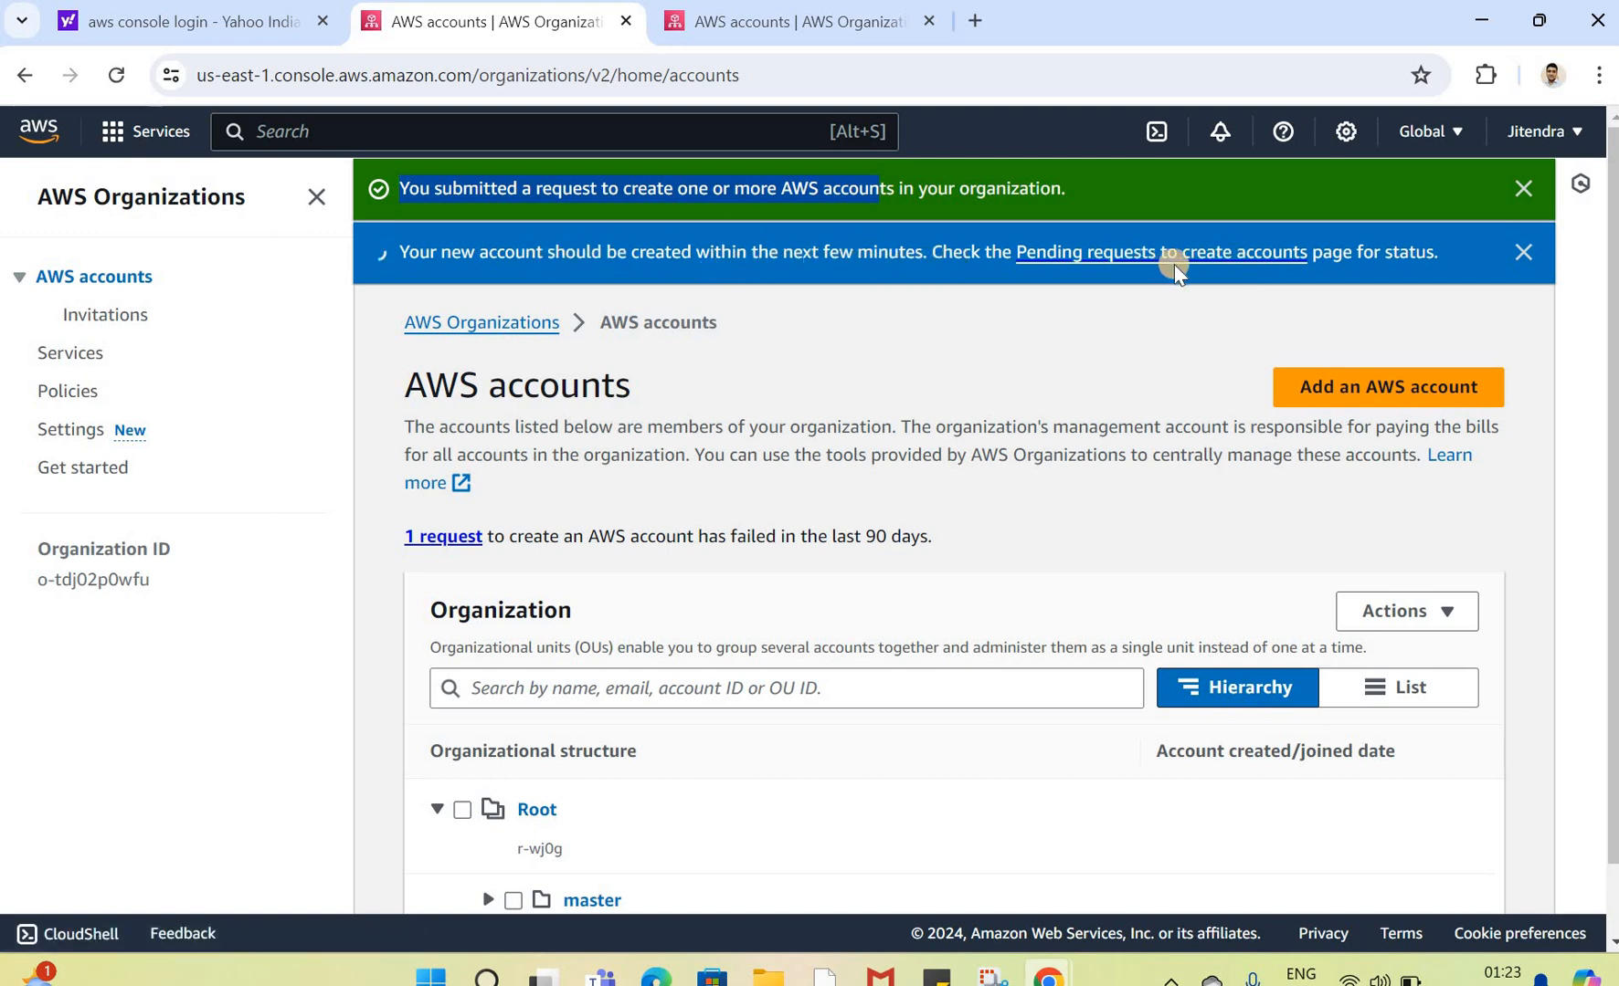
right_click(1231, 260)
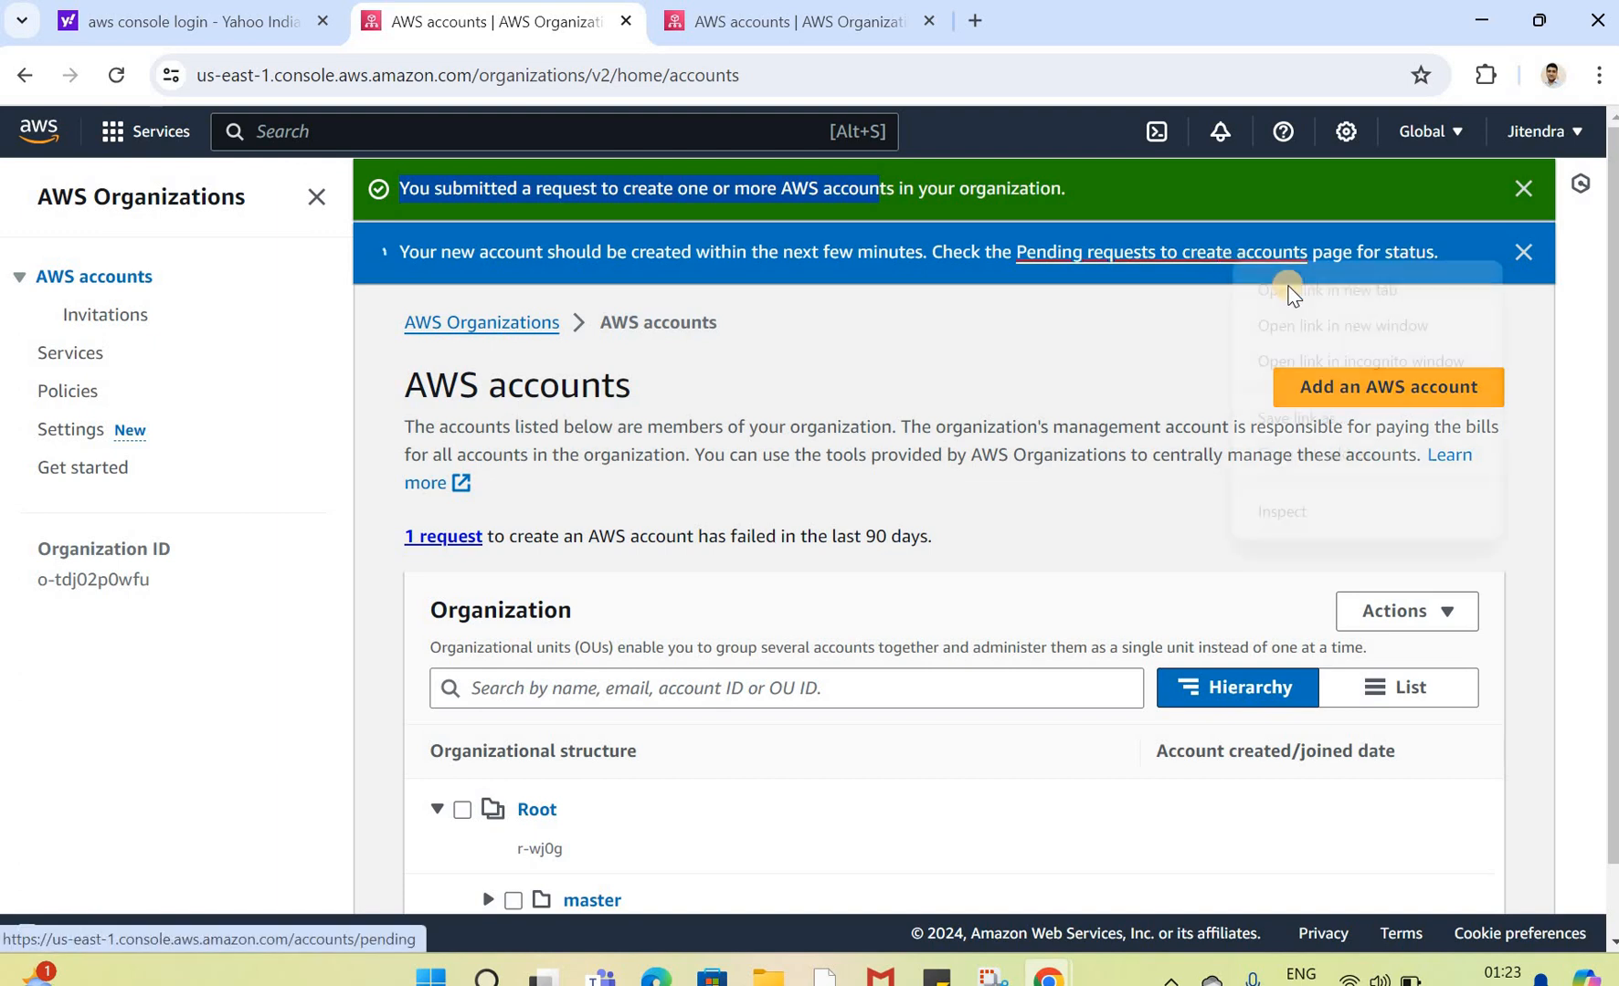
left_click(1279, 286)
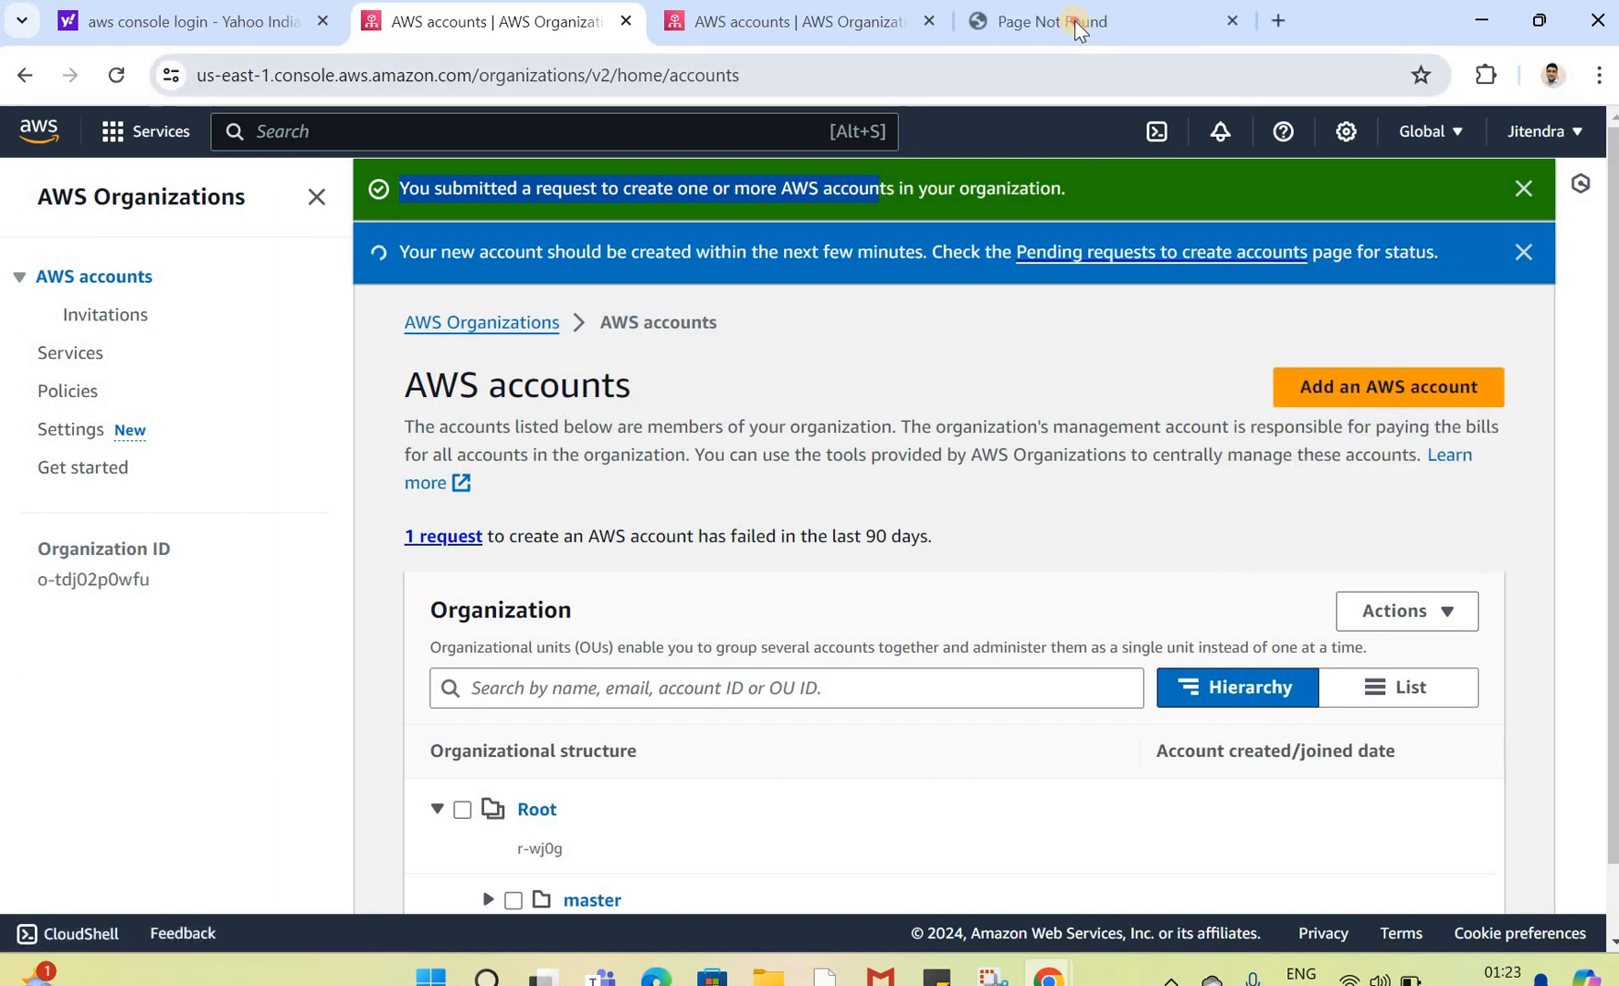
left_click(1073, 20)
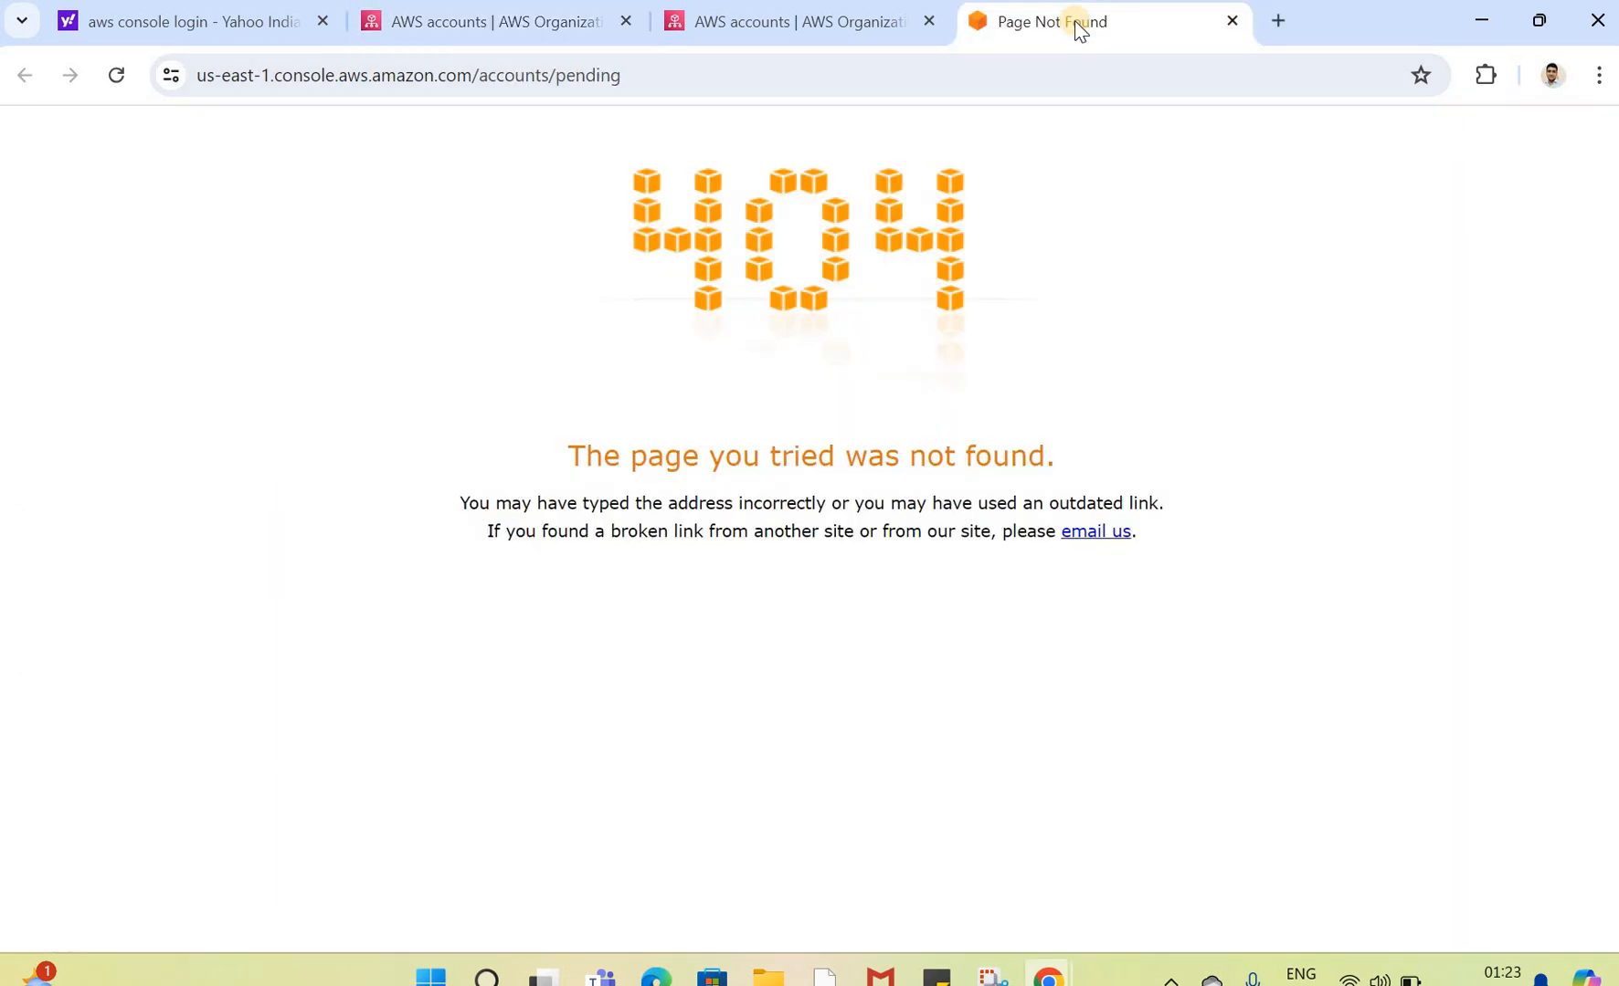
left_click(1231, 21)
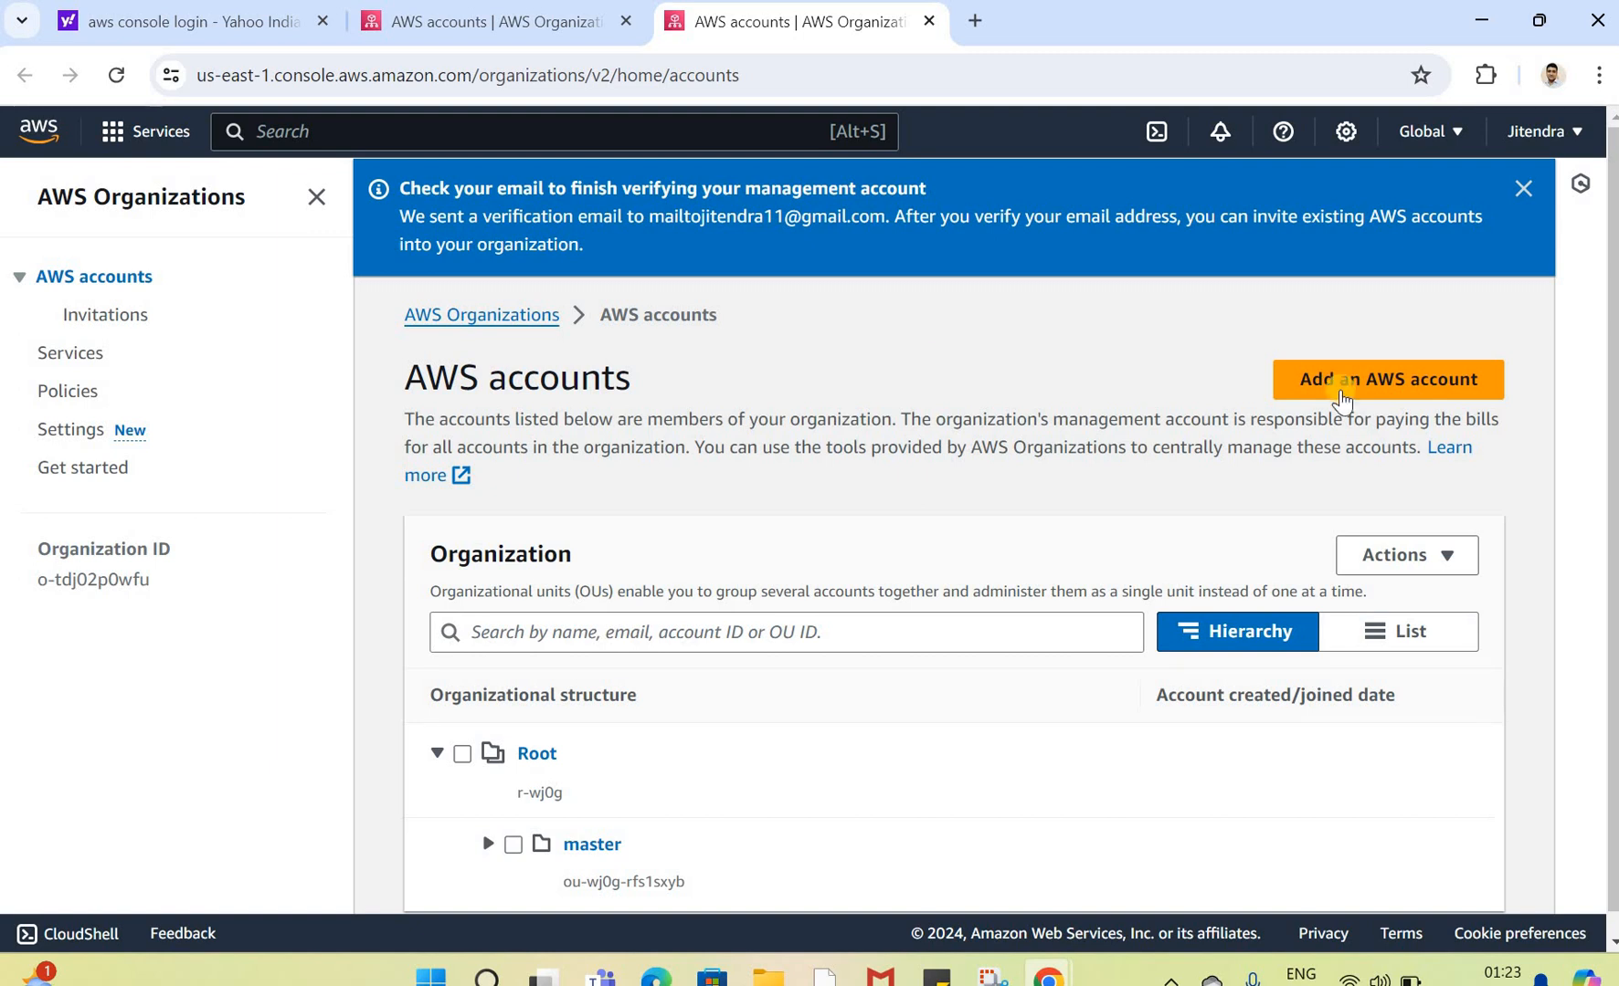
Step: Return to the AWS accounts list and dismiss the verification-email notification
scroll(1608, 391, "down", 1)
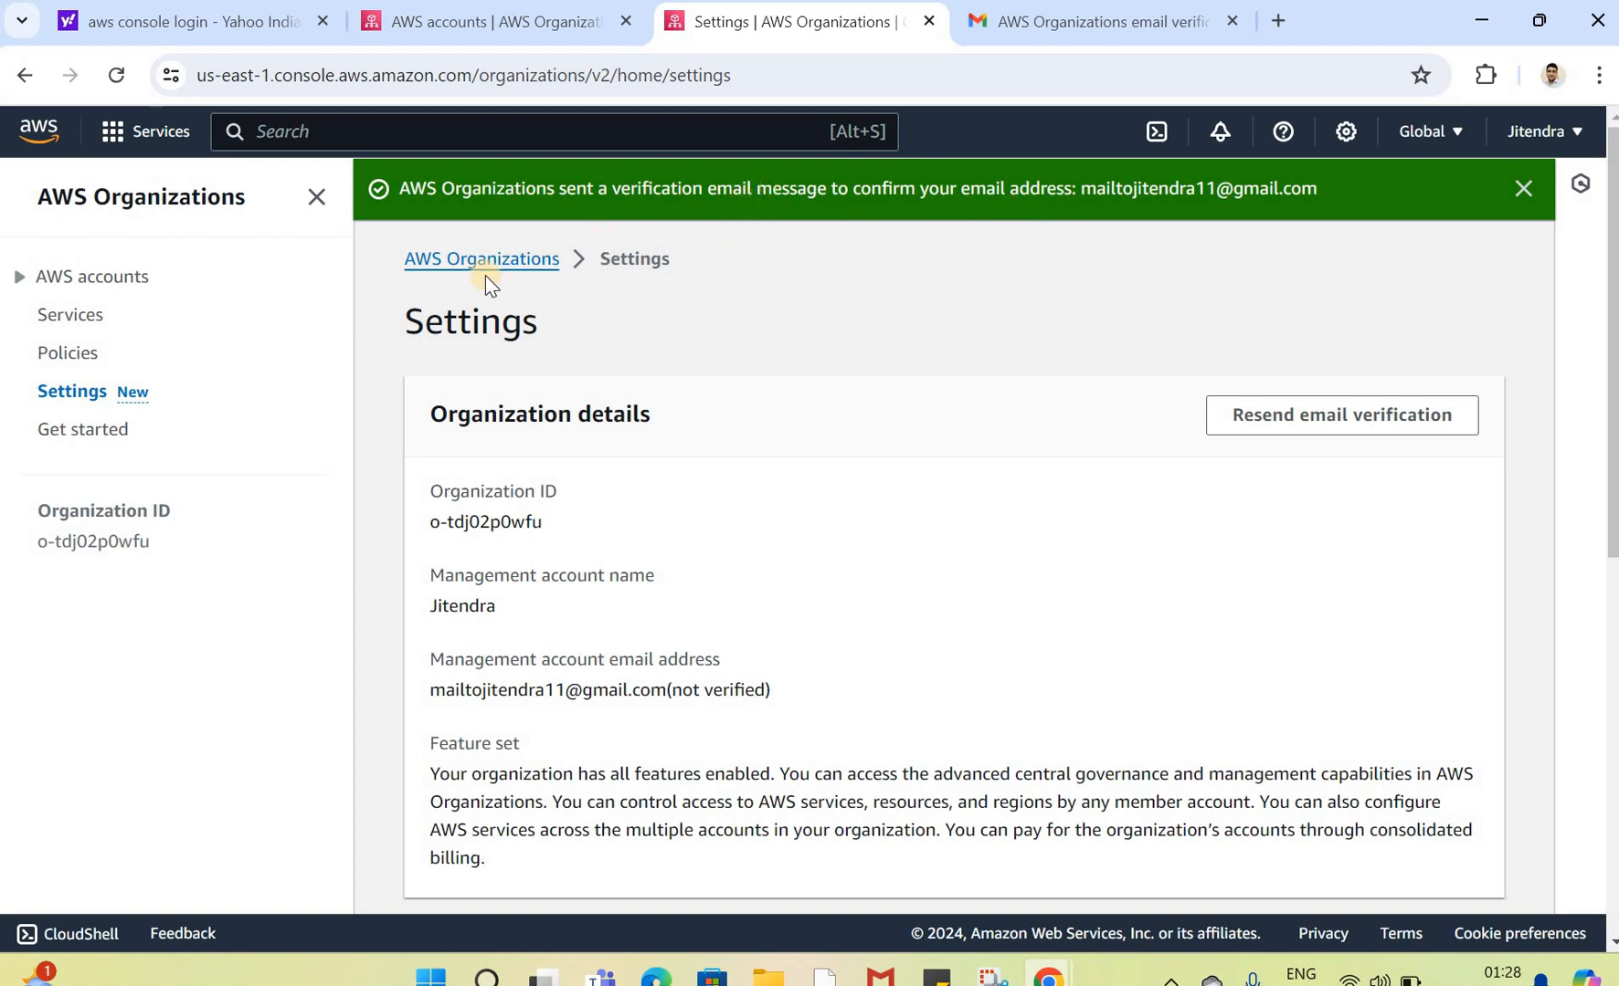
left_click(26, 284)
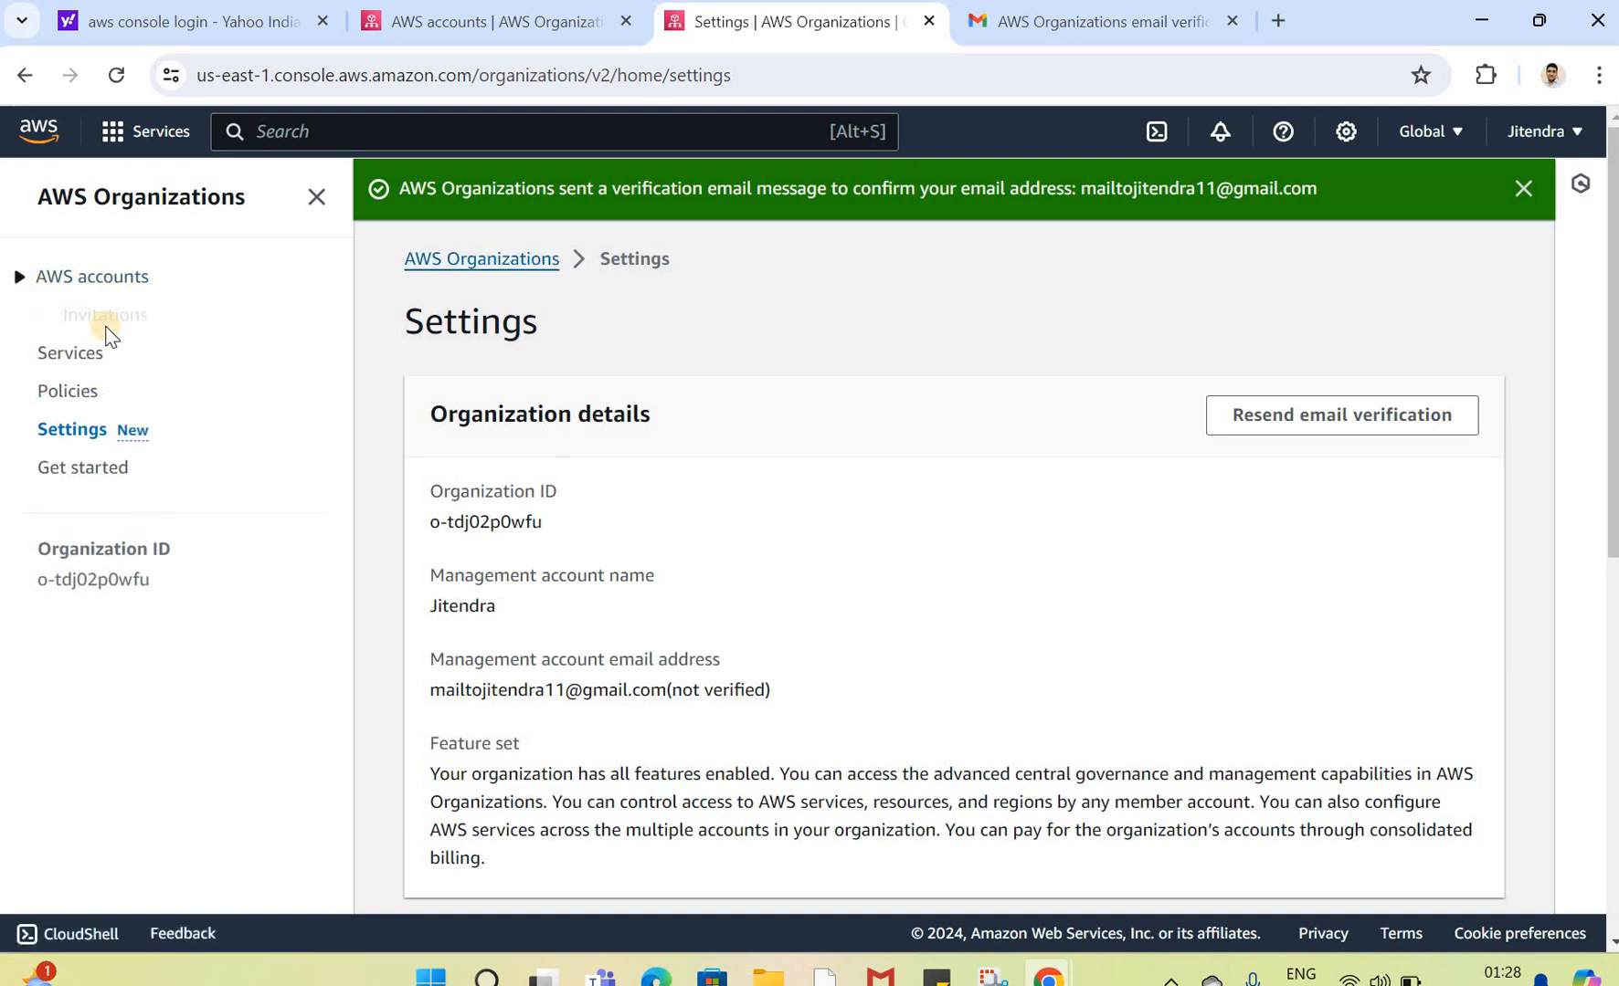
left_click(100, 281)
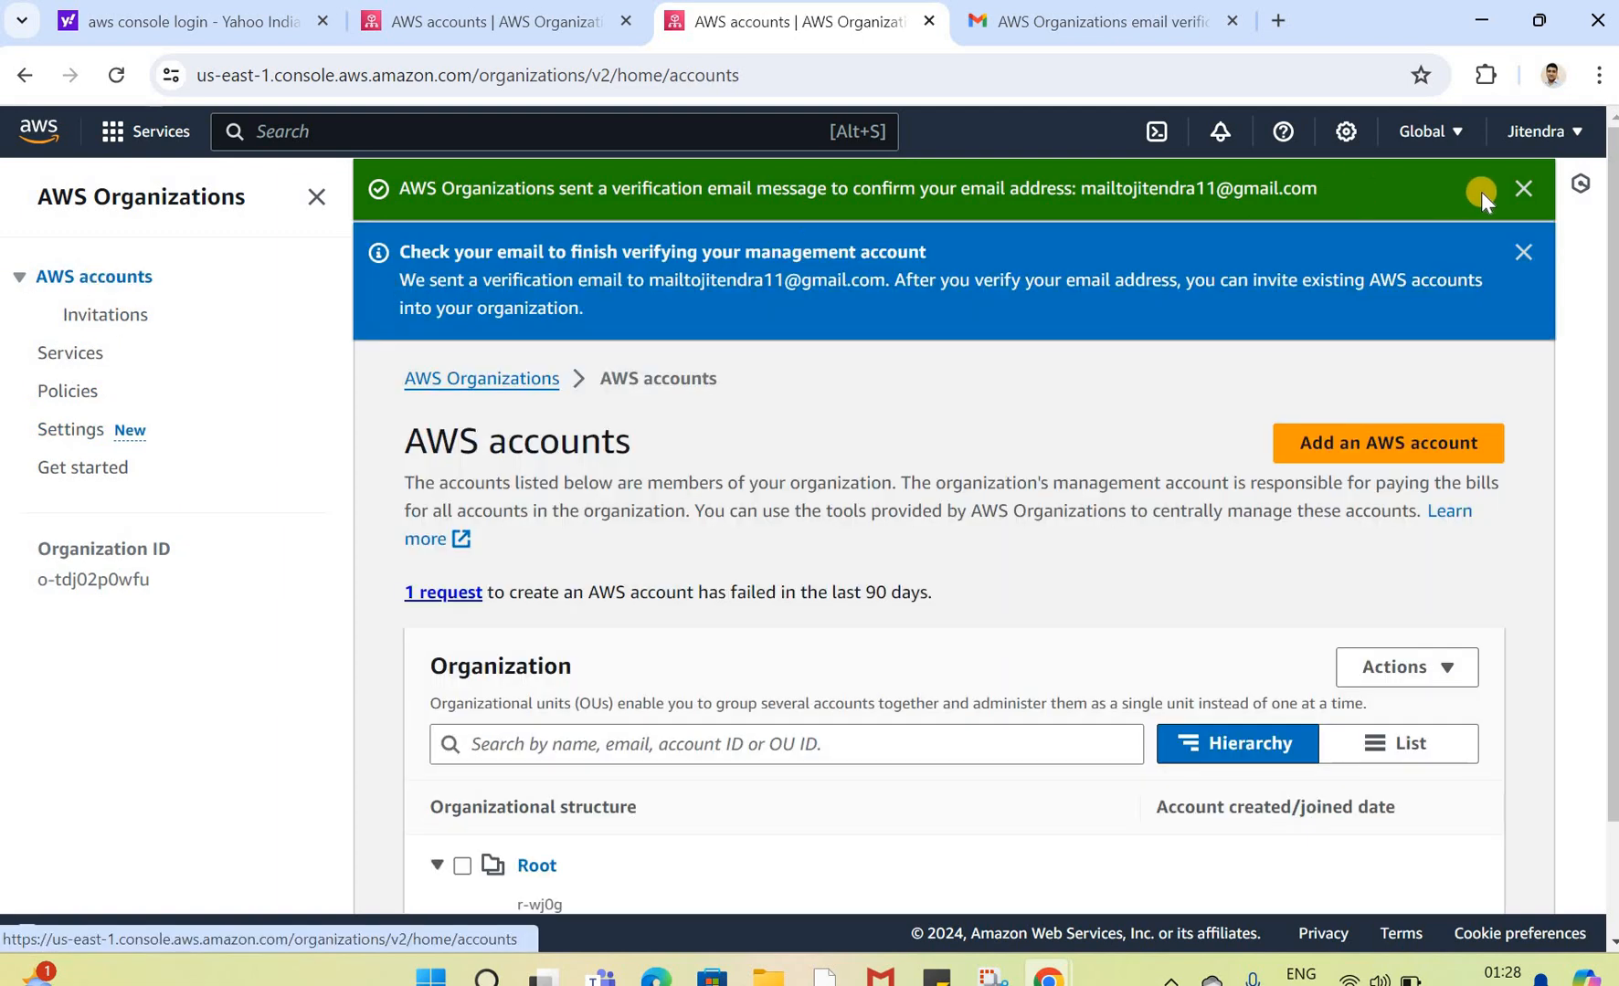
left_click(1522, 189)
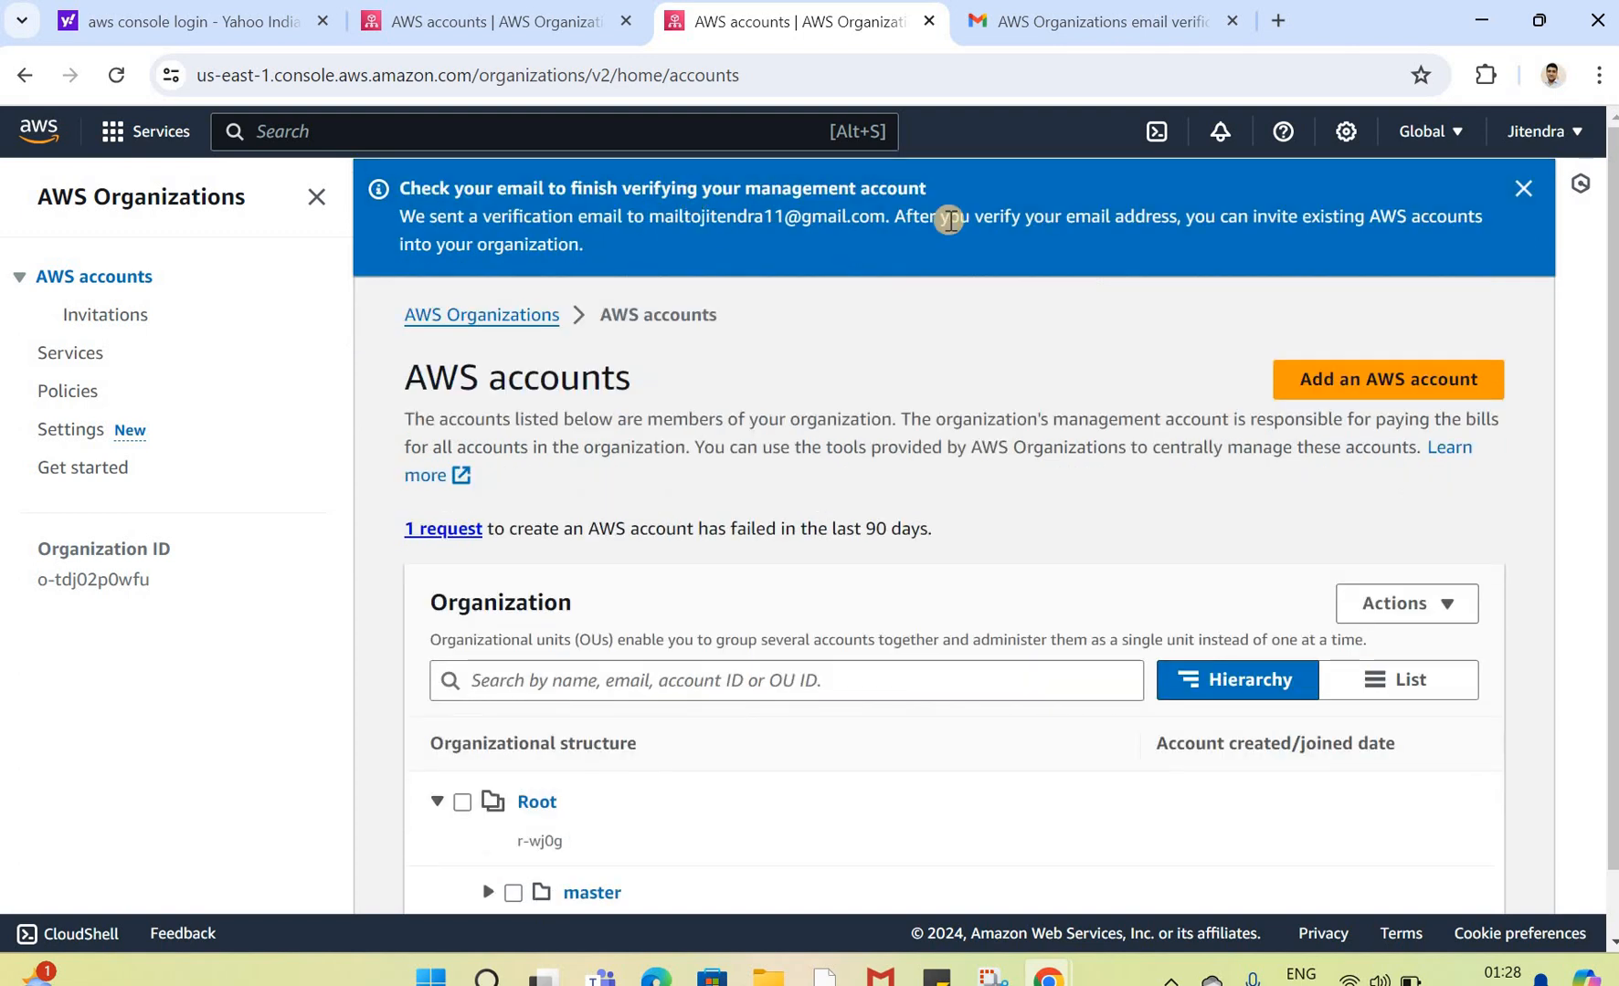
Step: Dismiss the verification banner, reload the accounts page and open the failed account-creation request to see its failure reason
left_click(1524, 187)
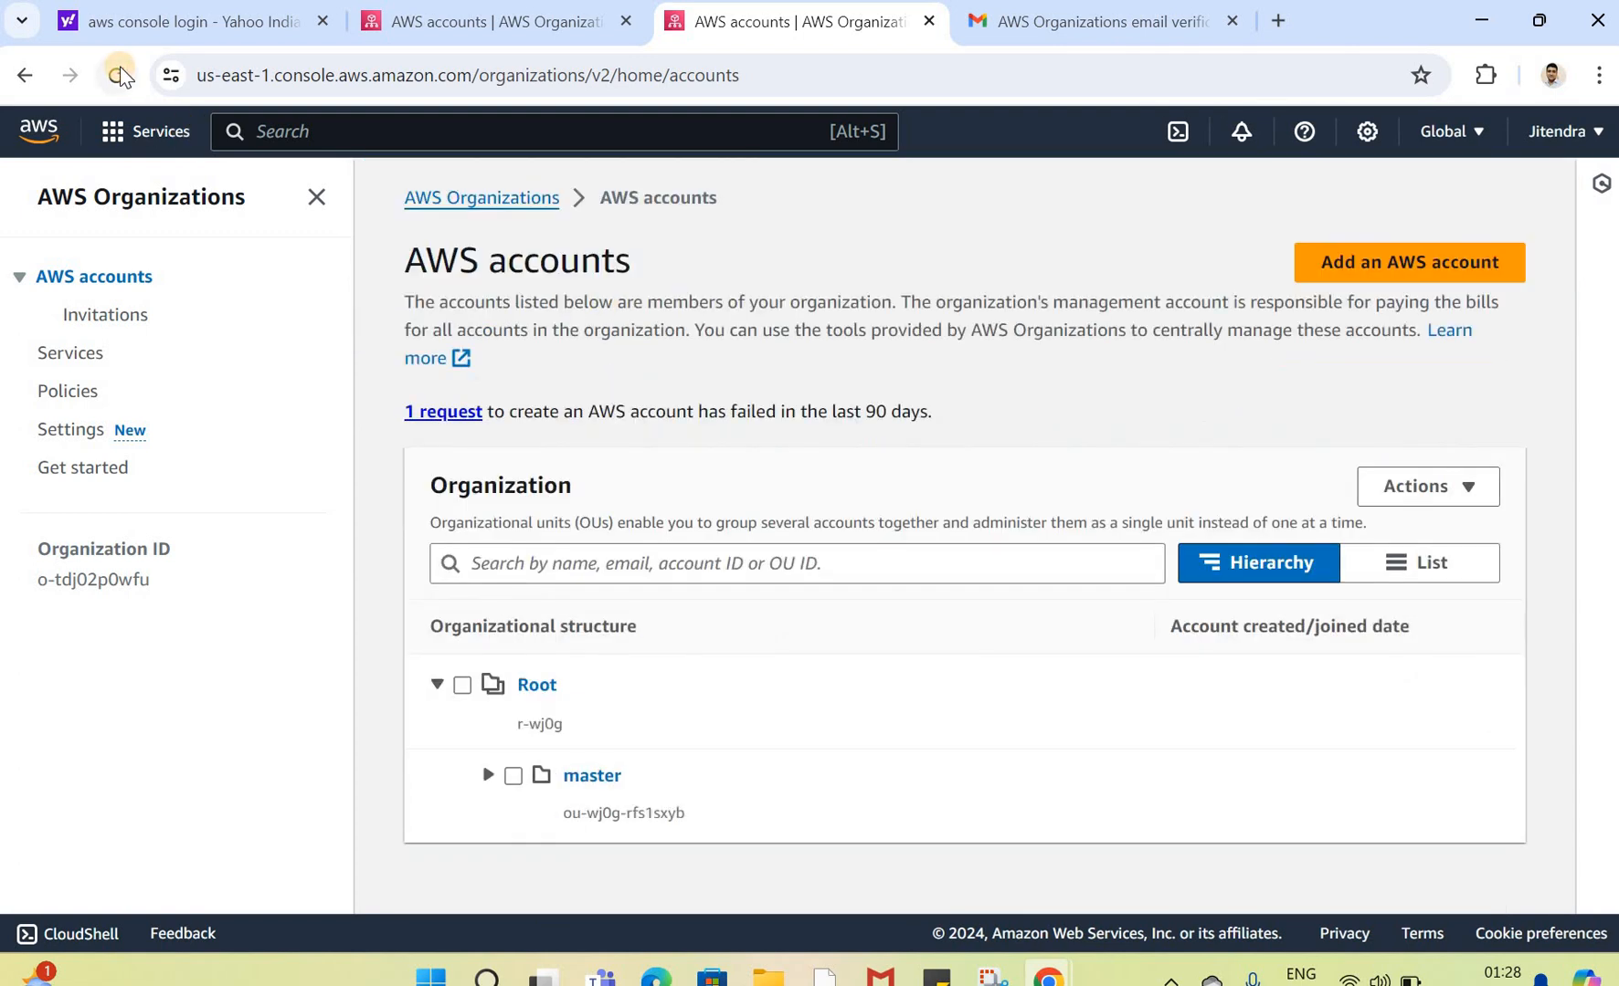
left_click(118, 75)
left_click(444, 412)
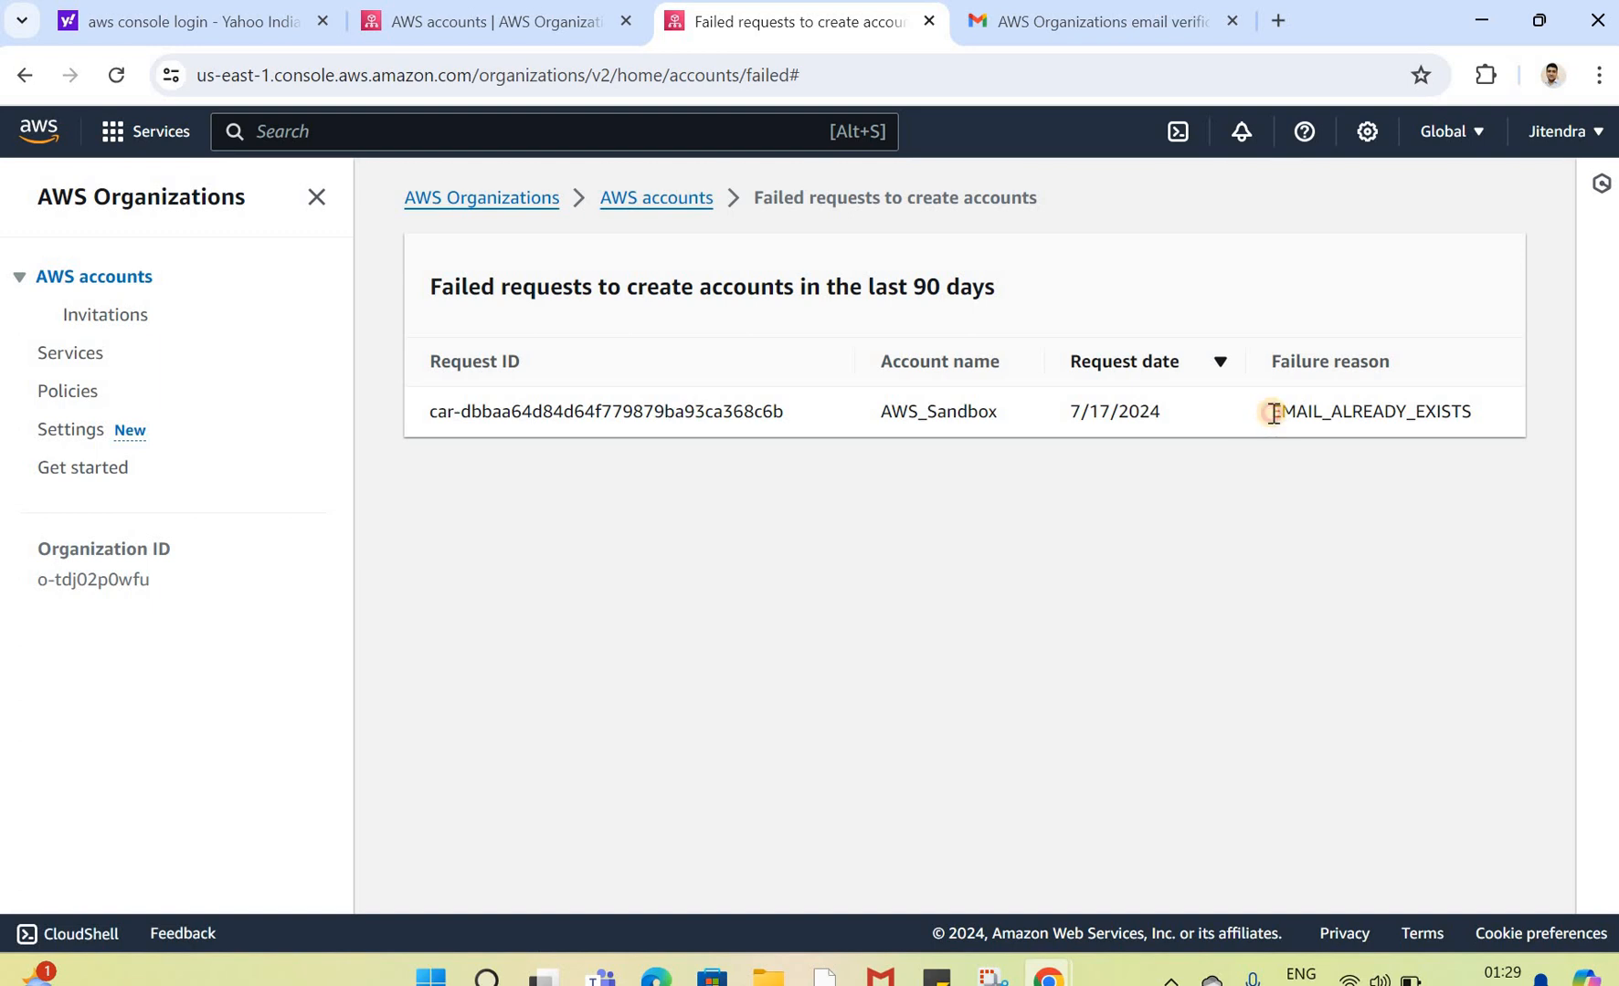
left_click(1474, 415, "shift")
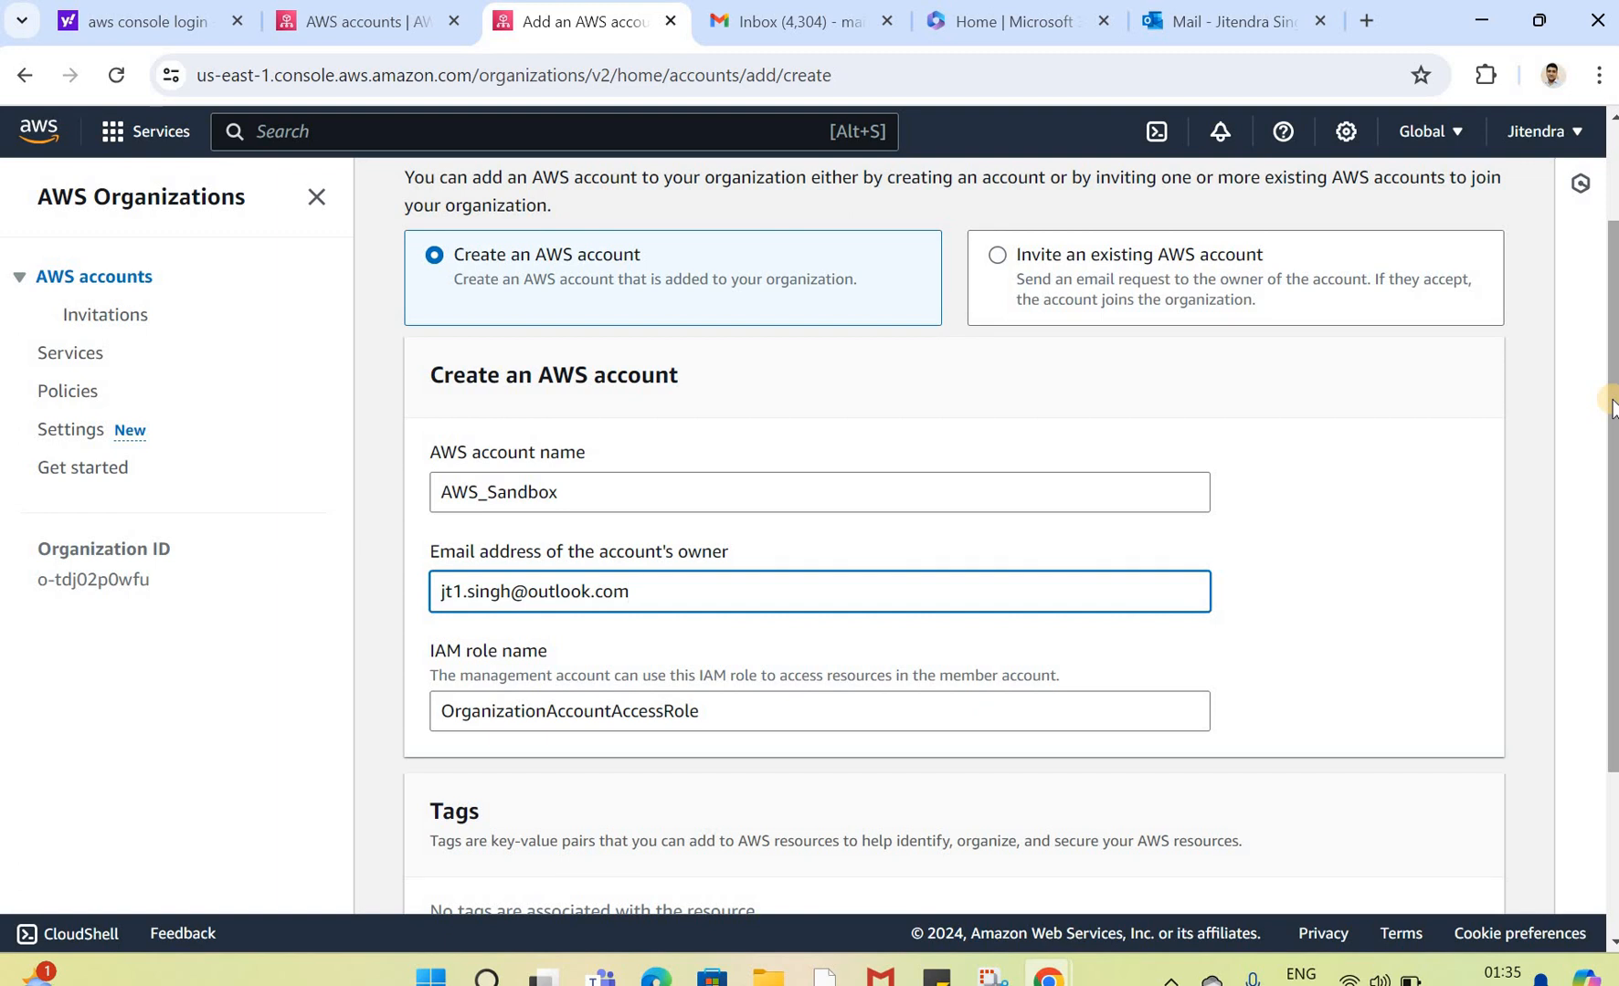
Step: Submit the AWS_Sandbox account creation again using a different owner e-mail address
scroll(1507, 676, "down", 3)
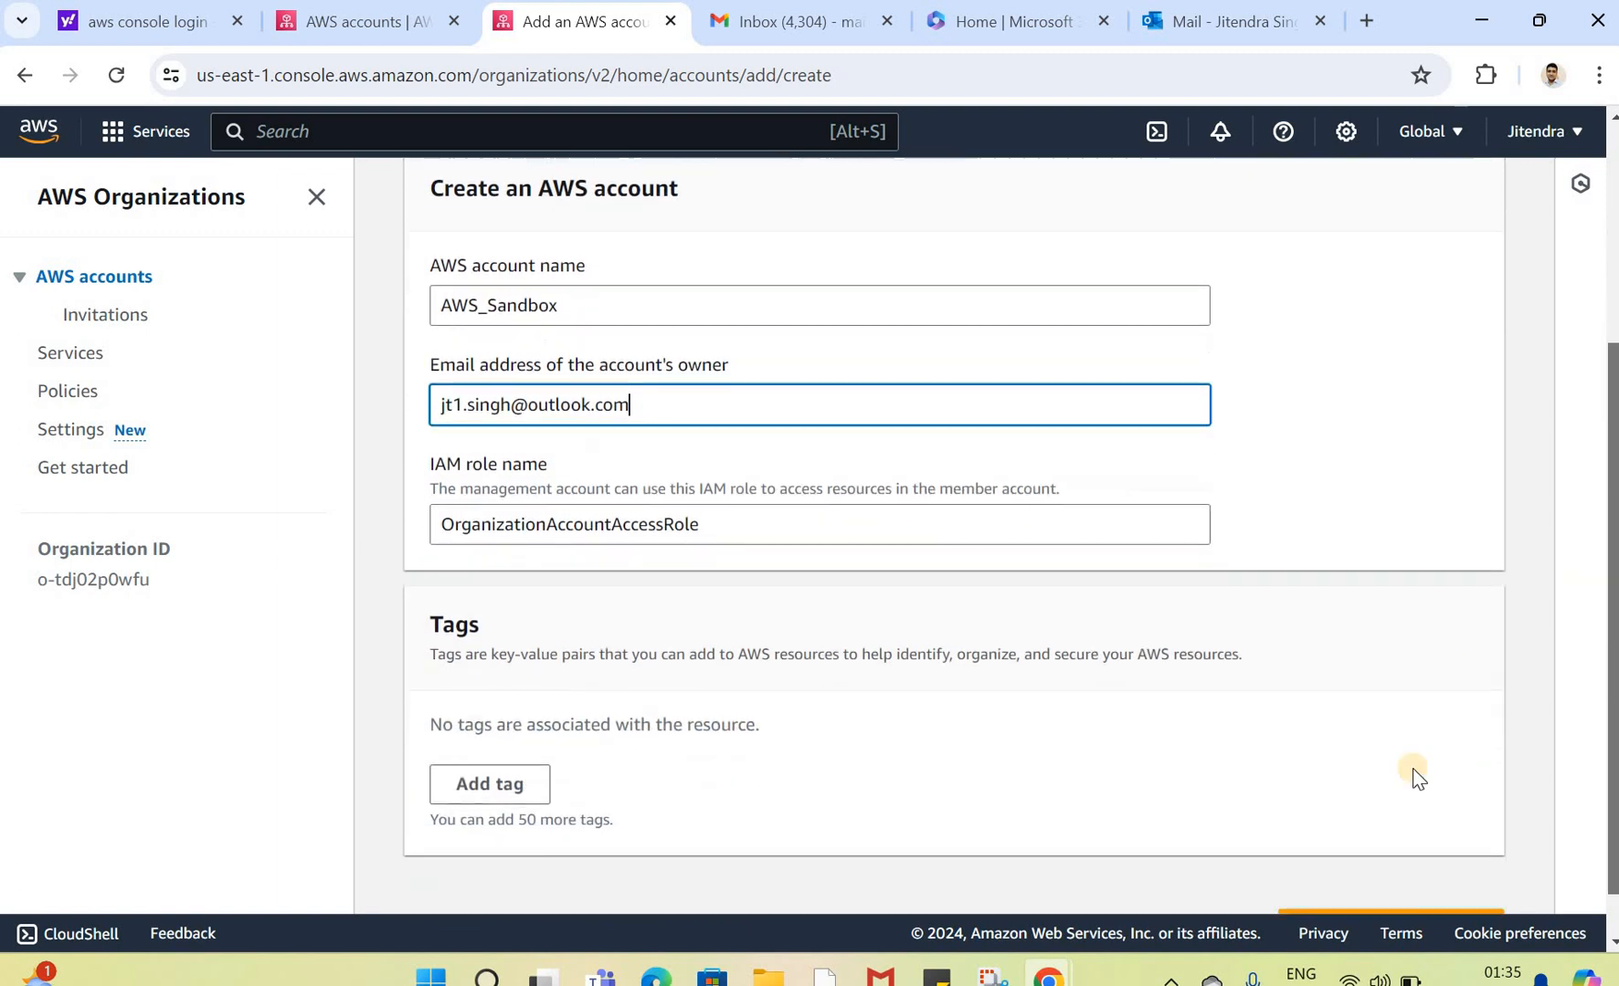
left_click(1345, 873)
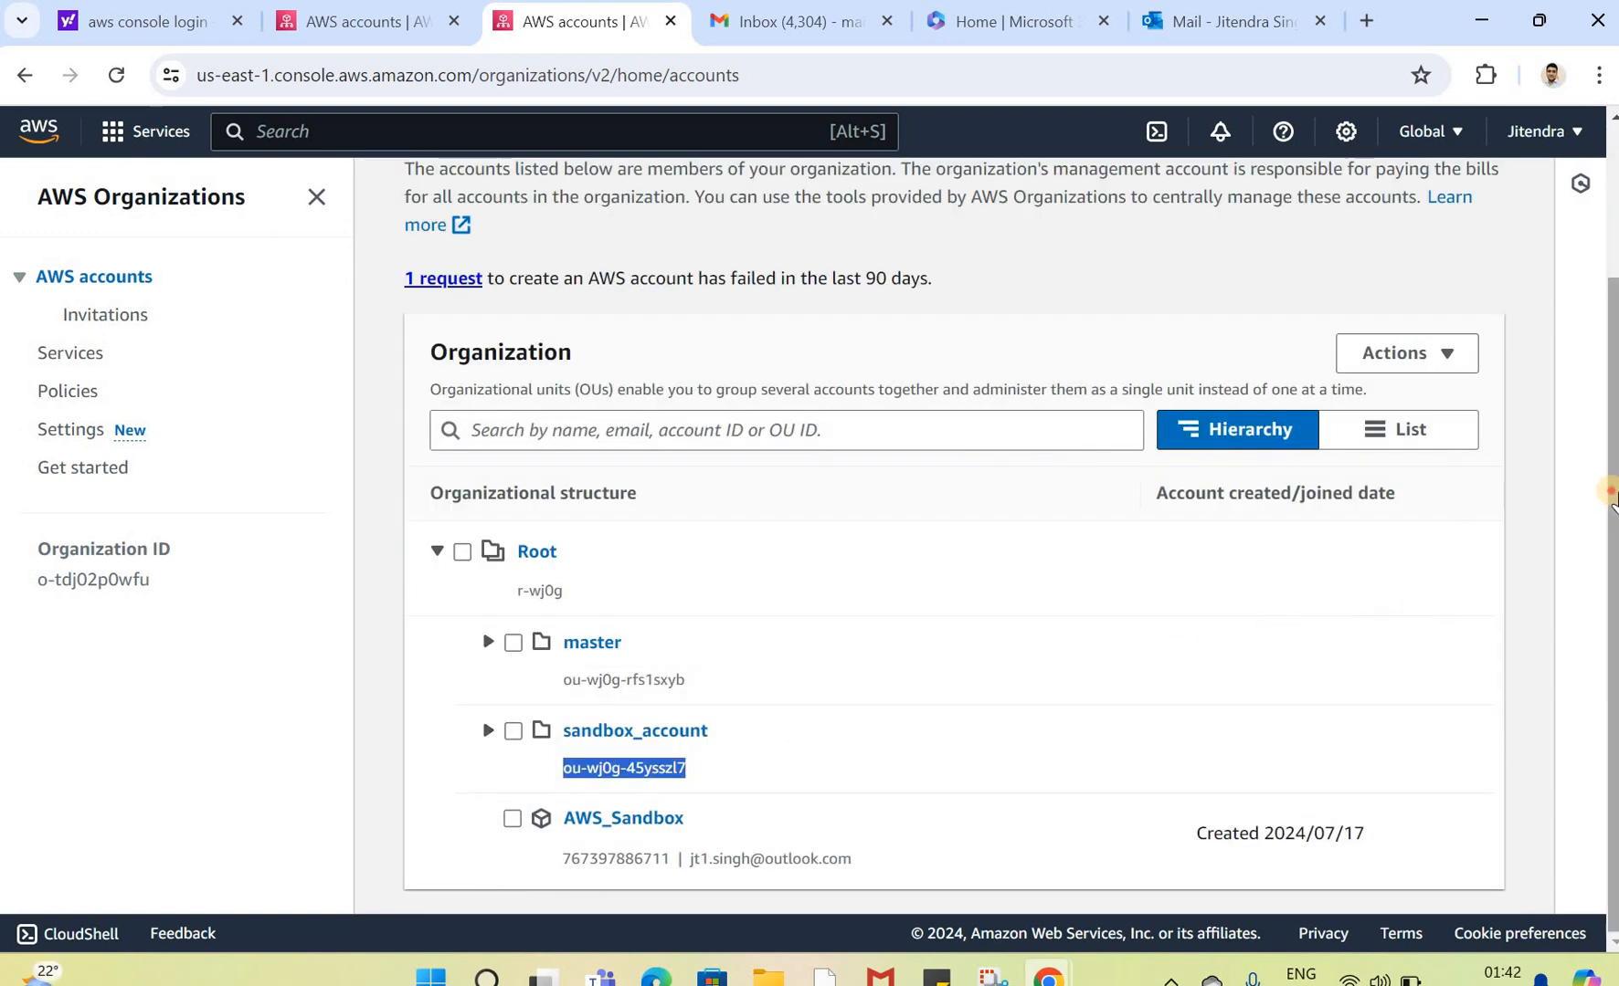
Step: Examine the organization hierarchy, the e-mail addresses of the accounts and the management account ID
scroll(1589, 351, "up", 3)
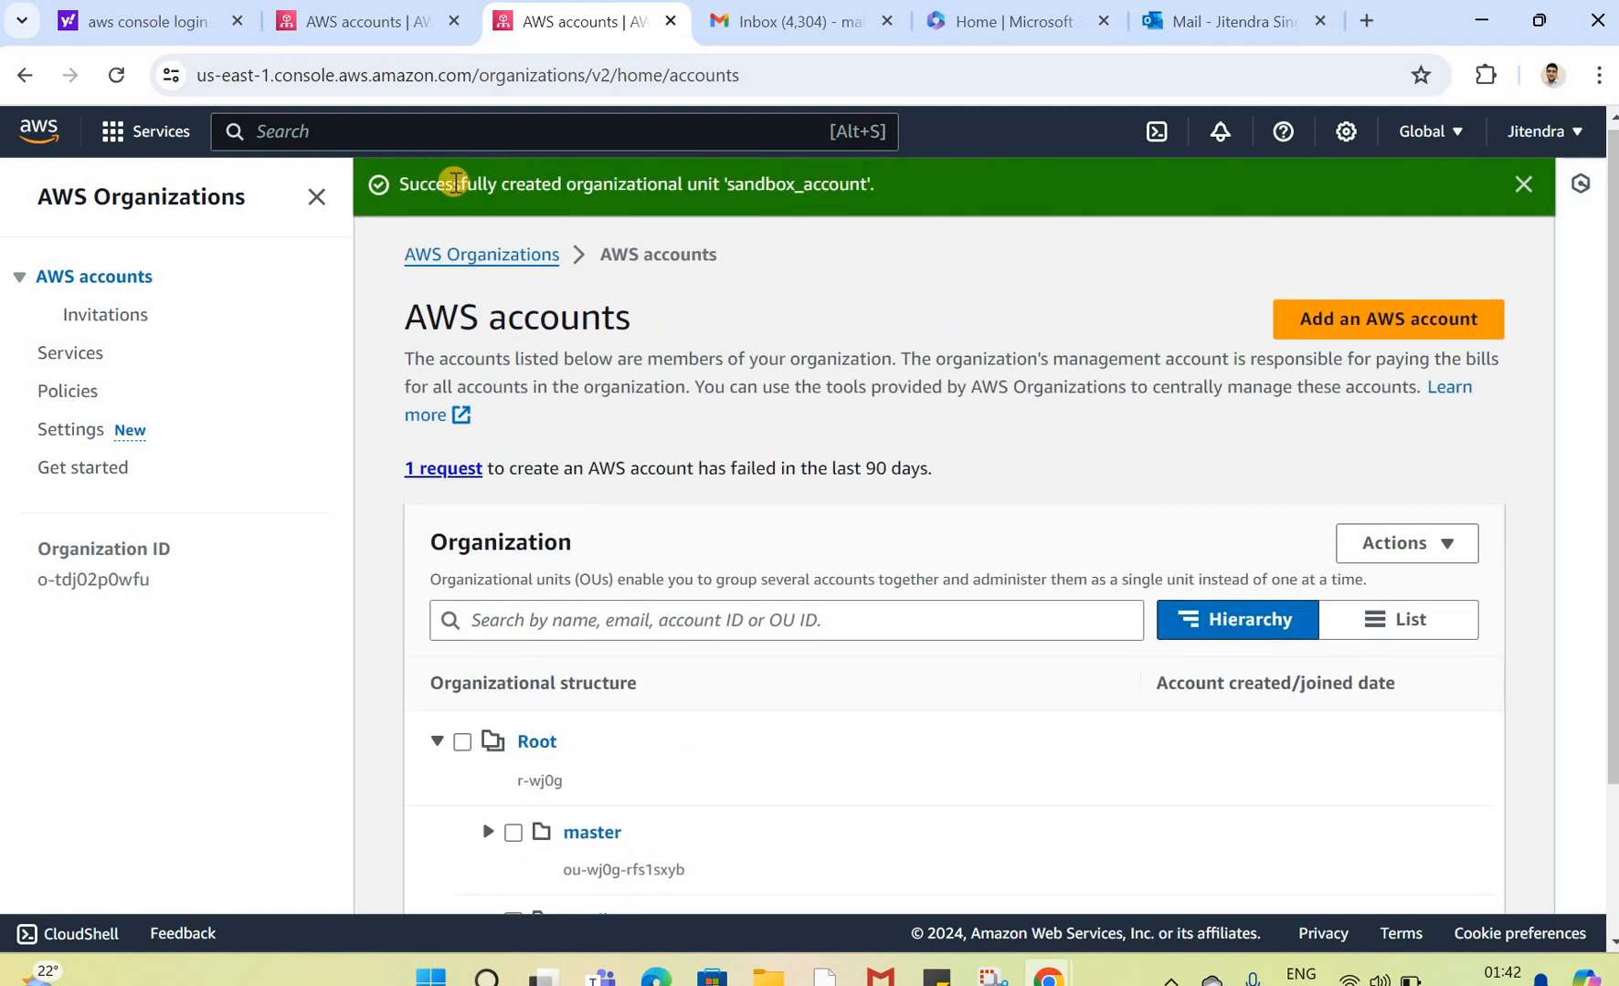
left_click(1522, 183)
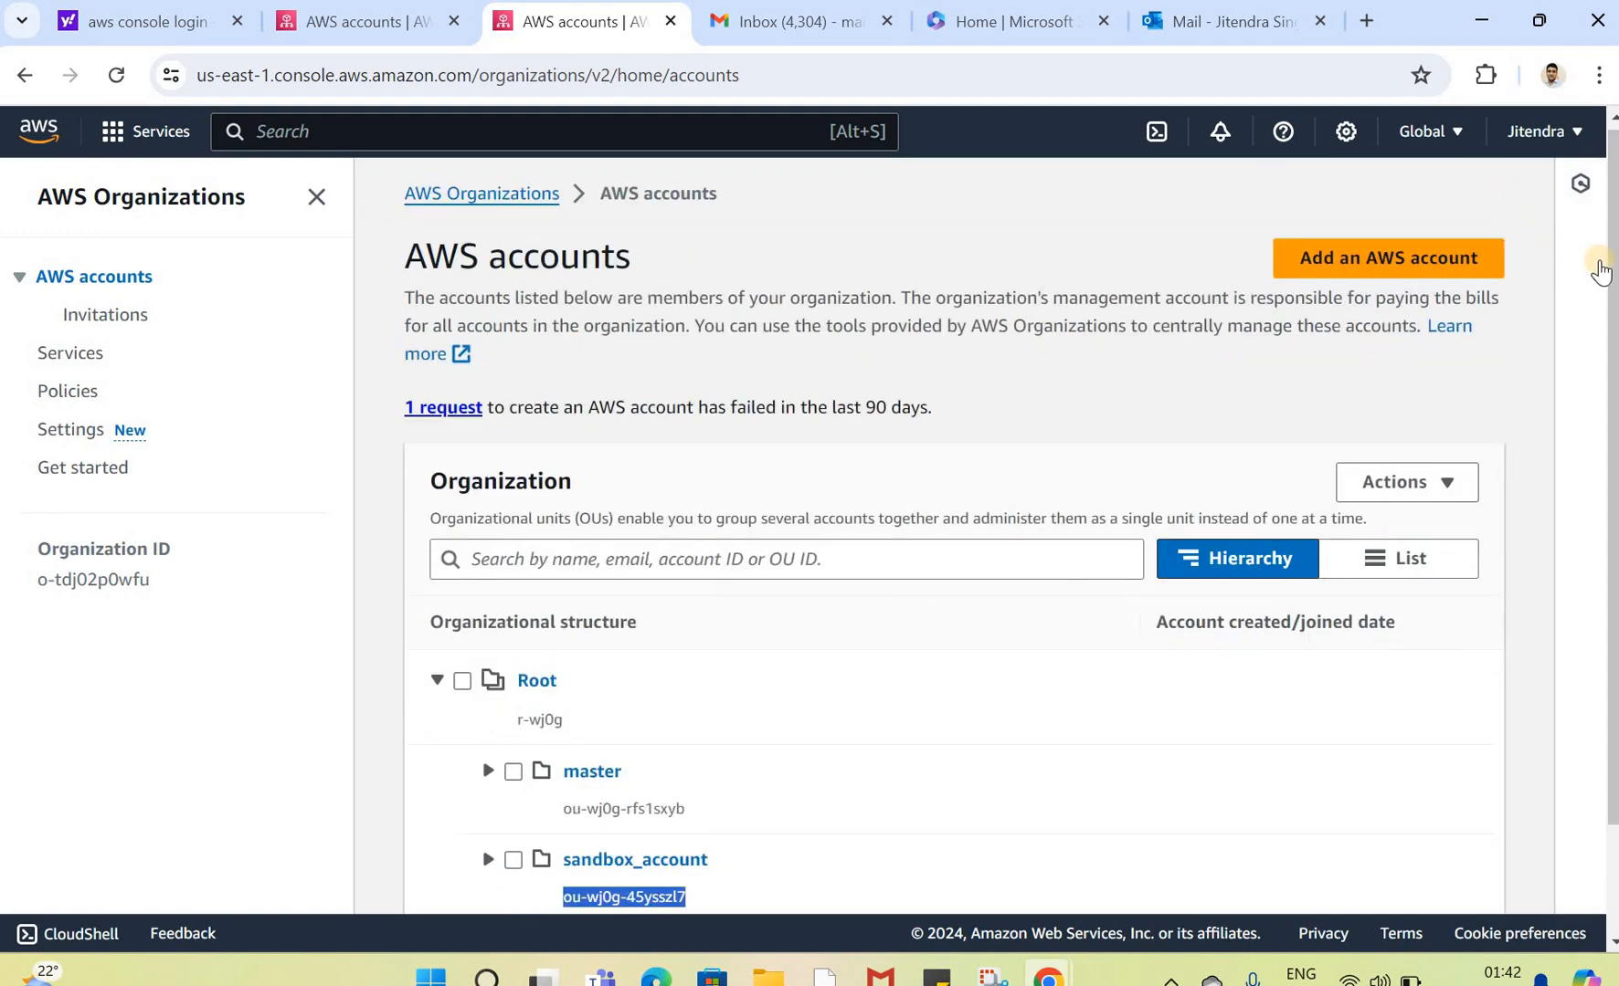
left_click_drag(1608, 289, 1608, 495)
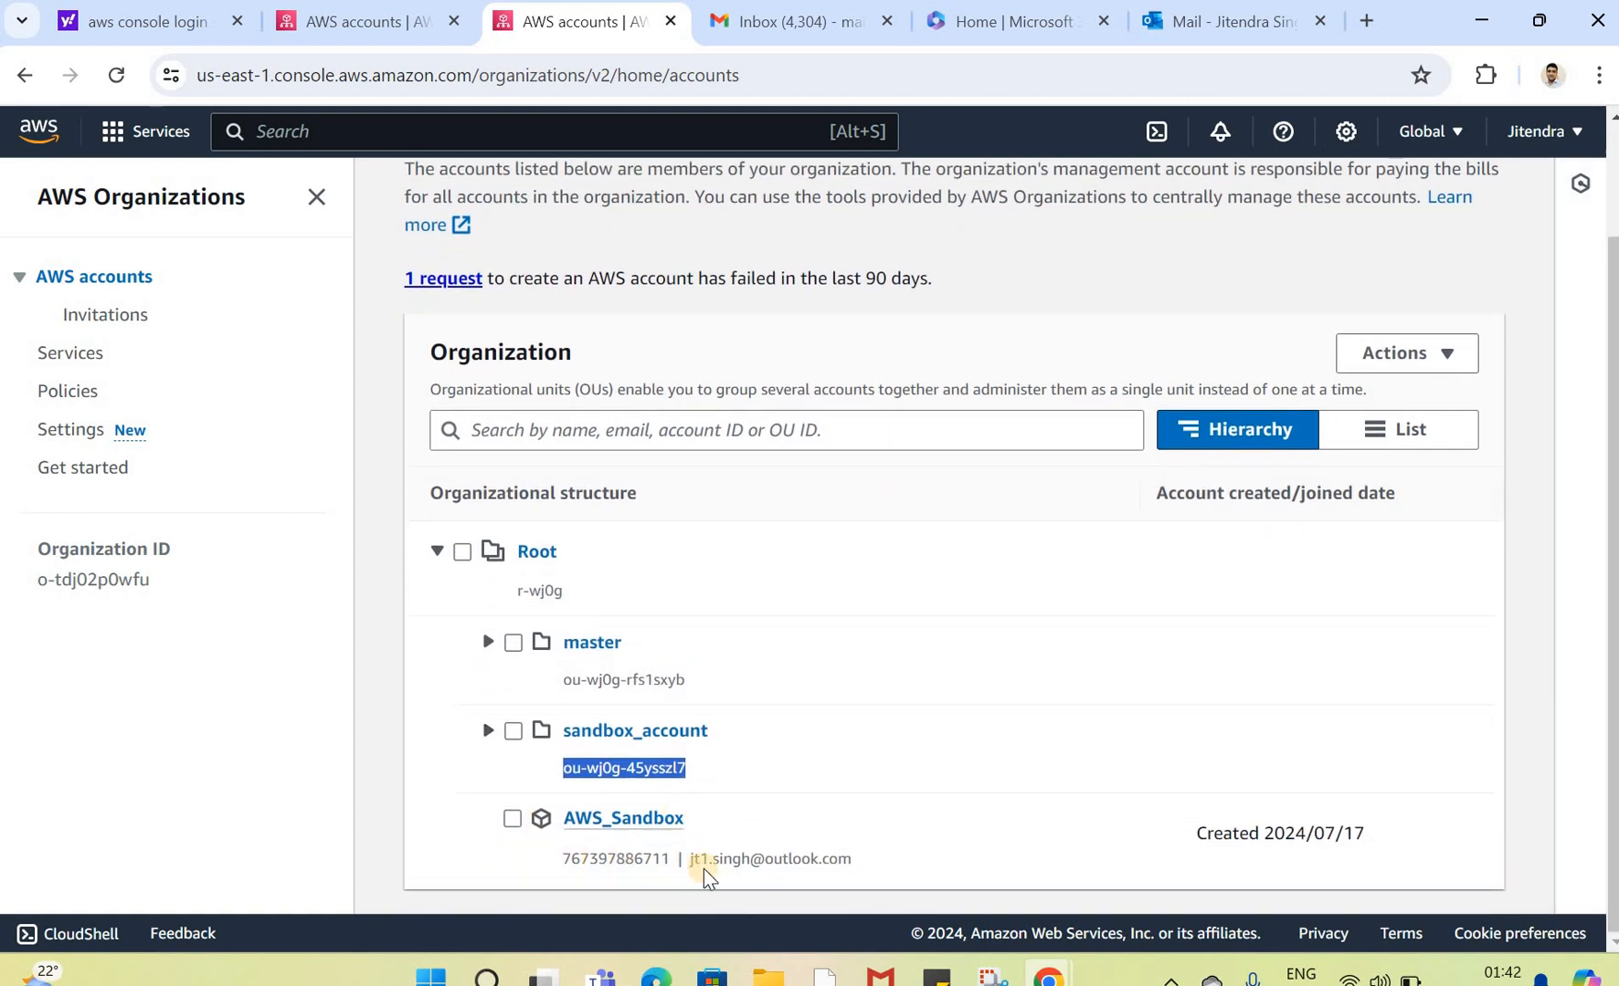
left_click_drag(692, 859, 884, 859)
left_click(885, 859)
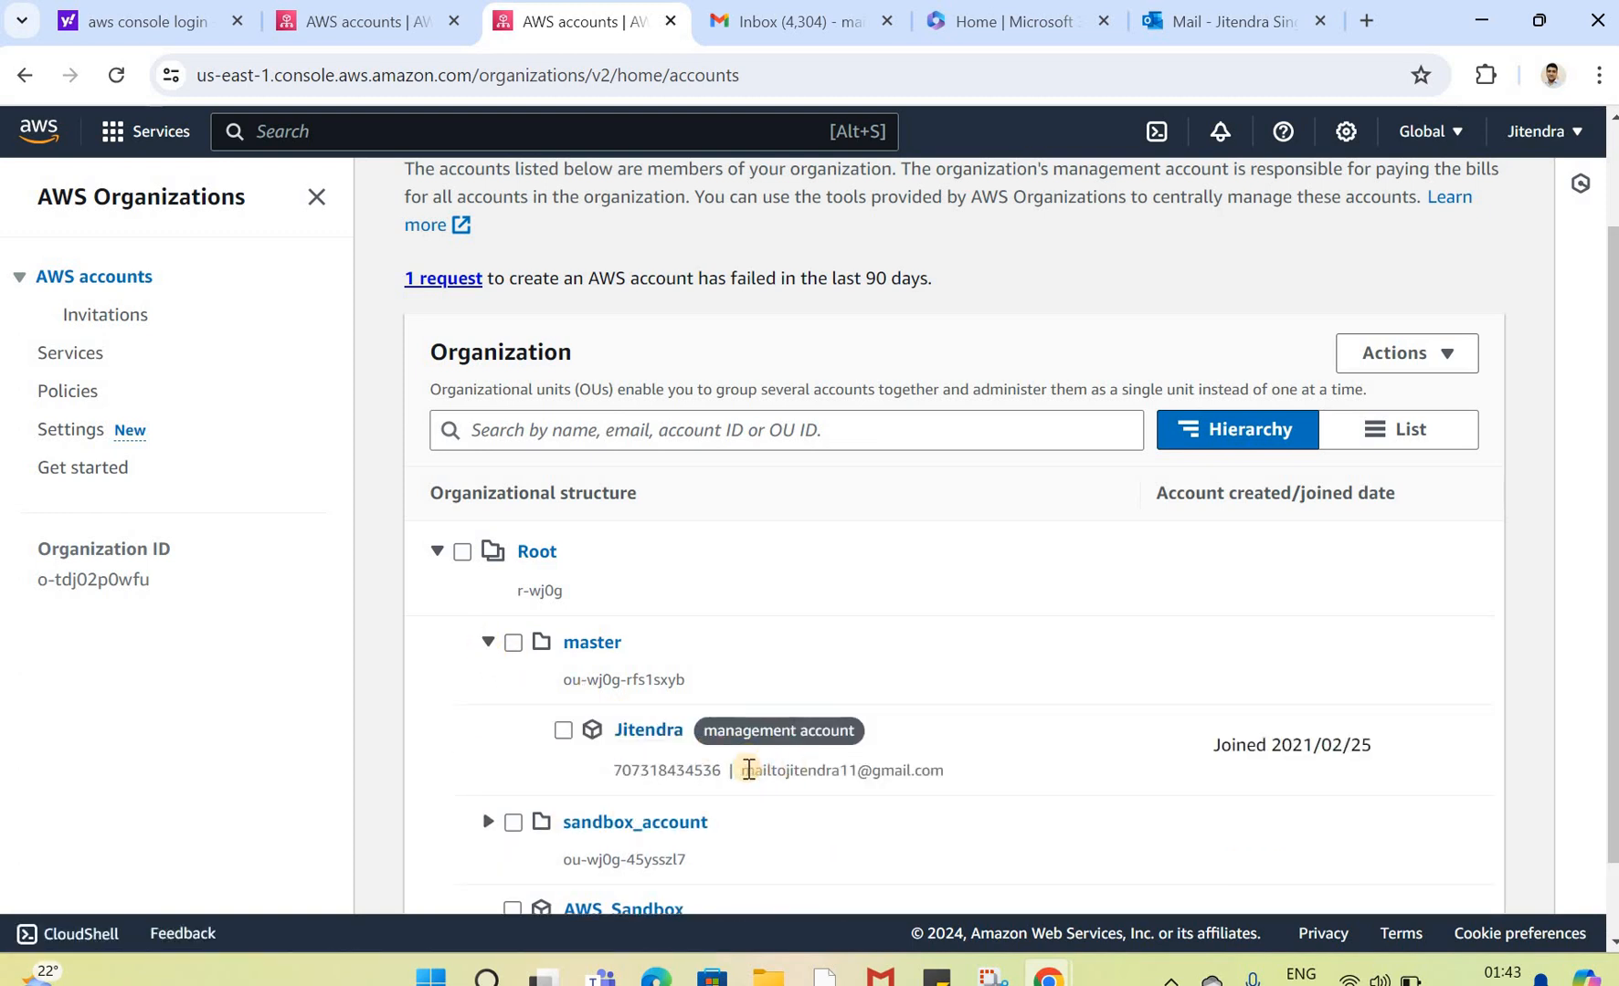
left_click_drag(748, 770, 946, 770)
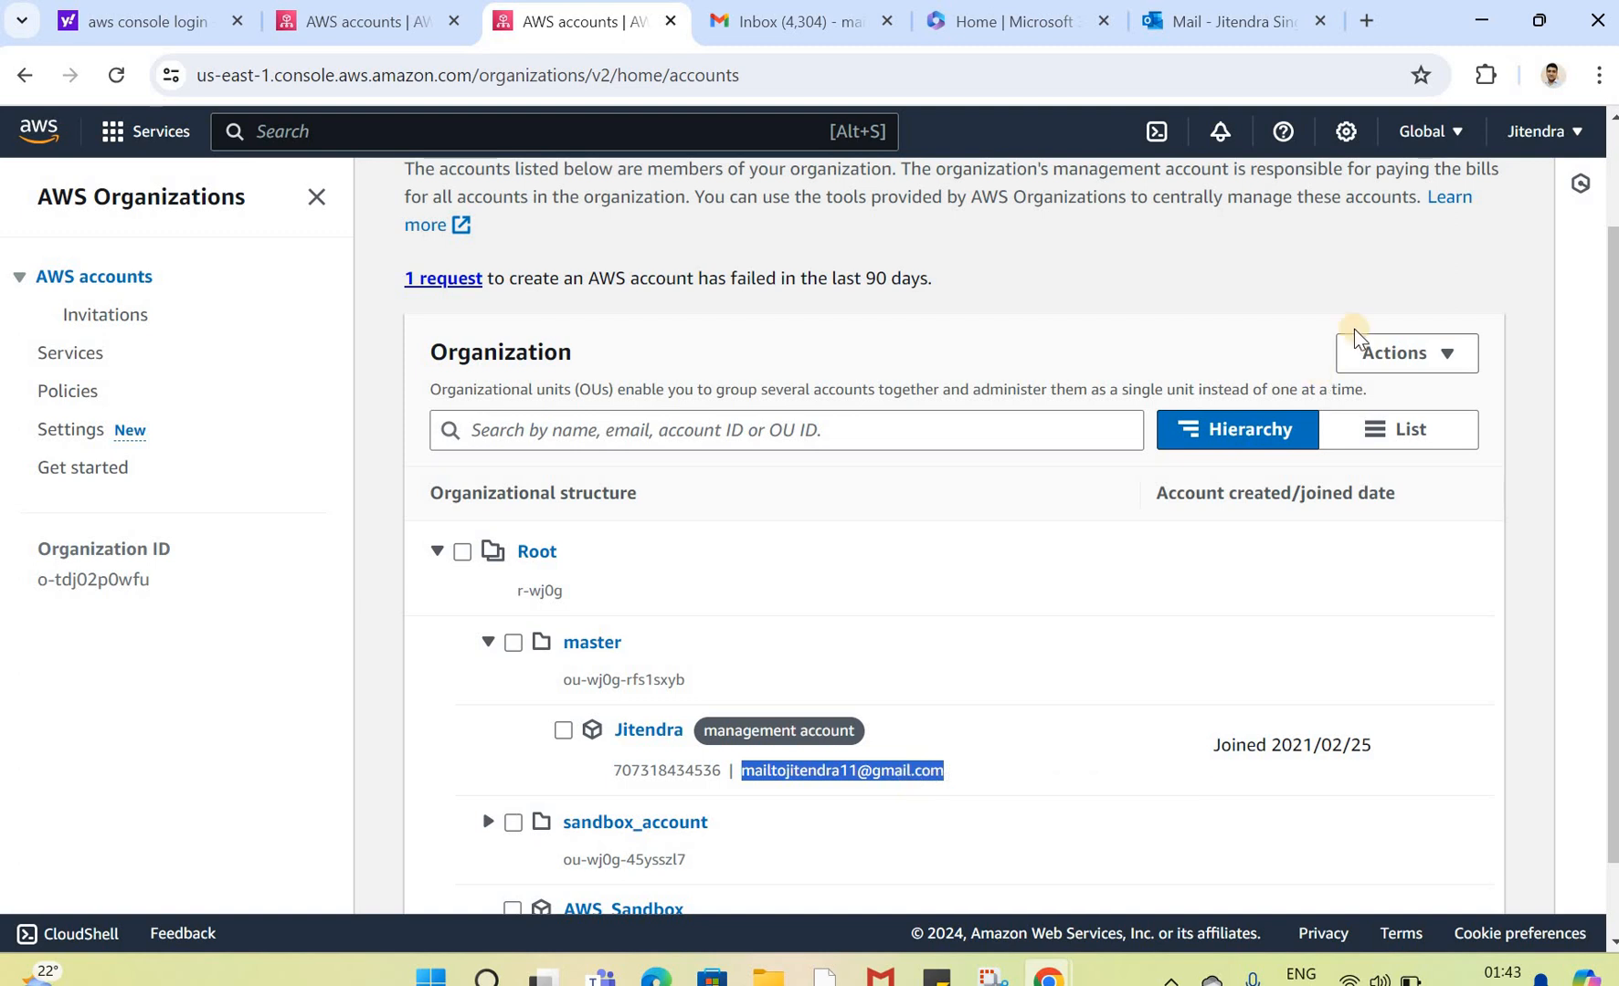
left_click(1543, 130)
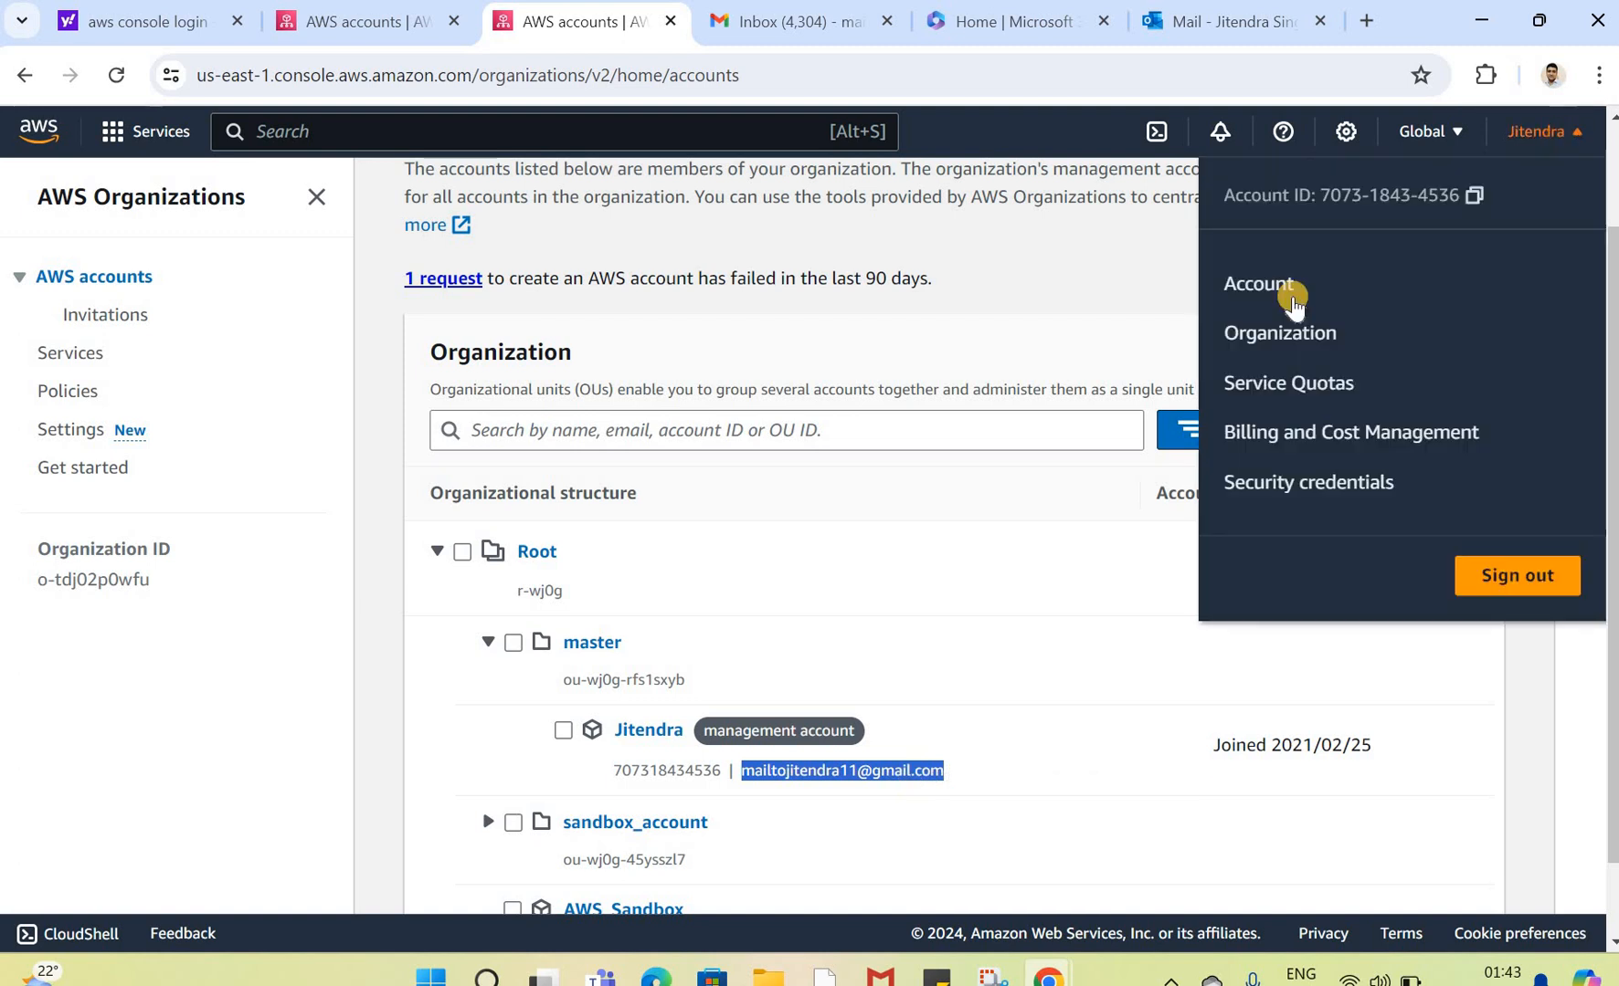
double_click(1445, 195)
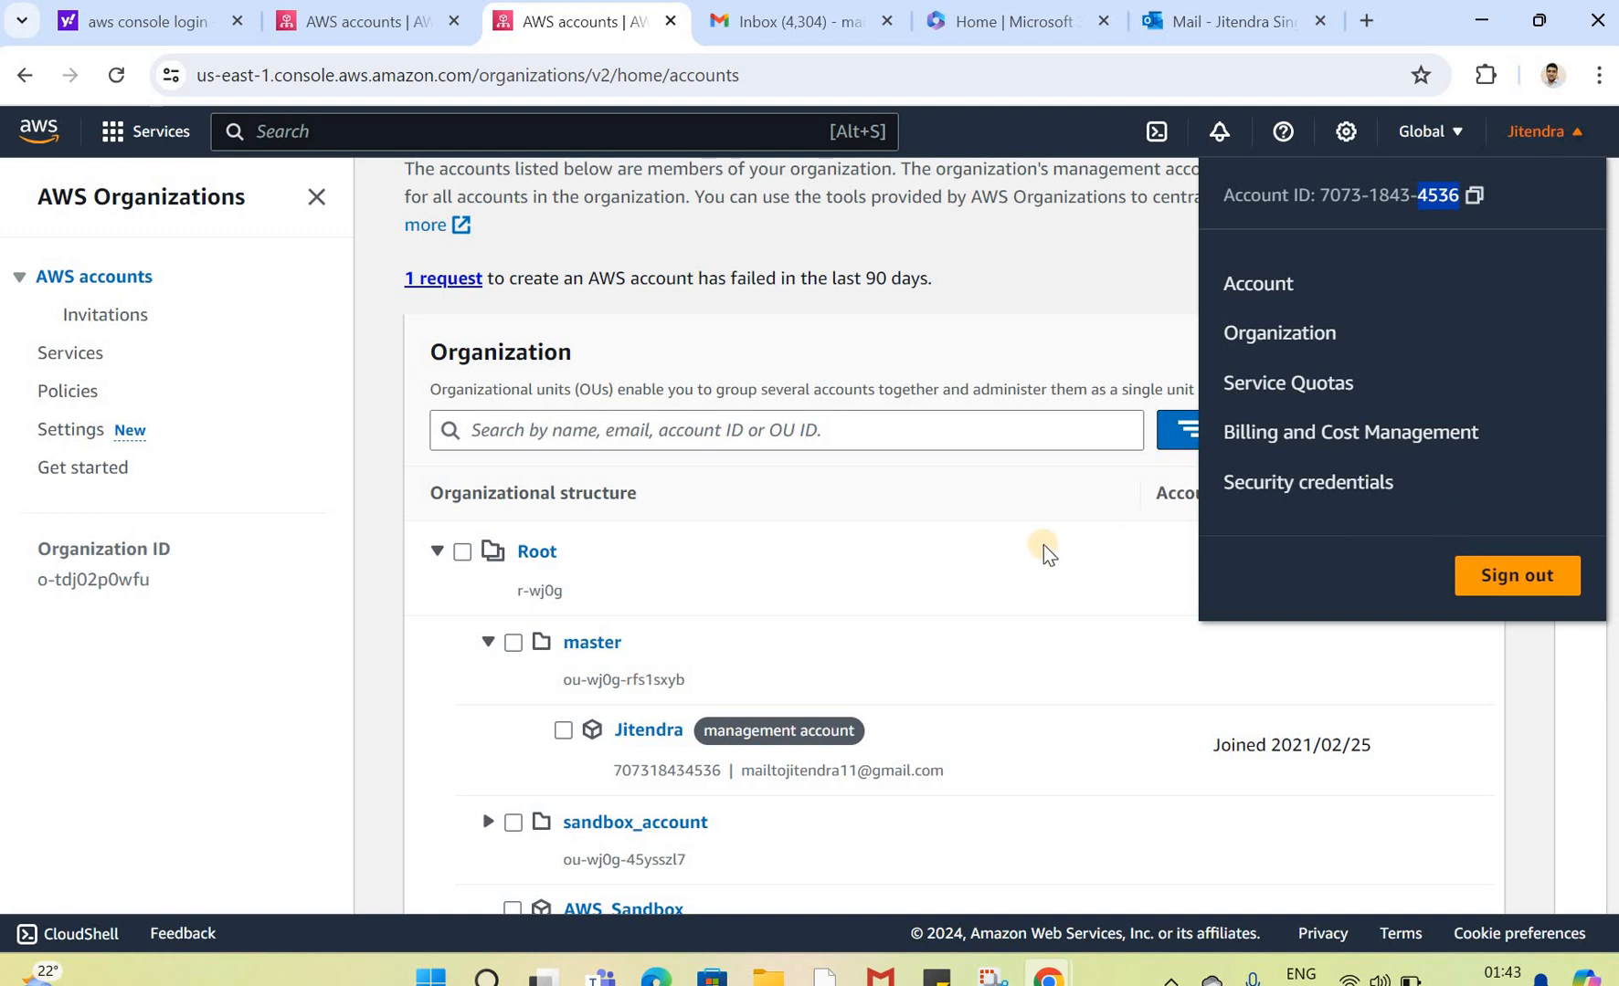
left_click(1604, 405)
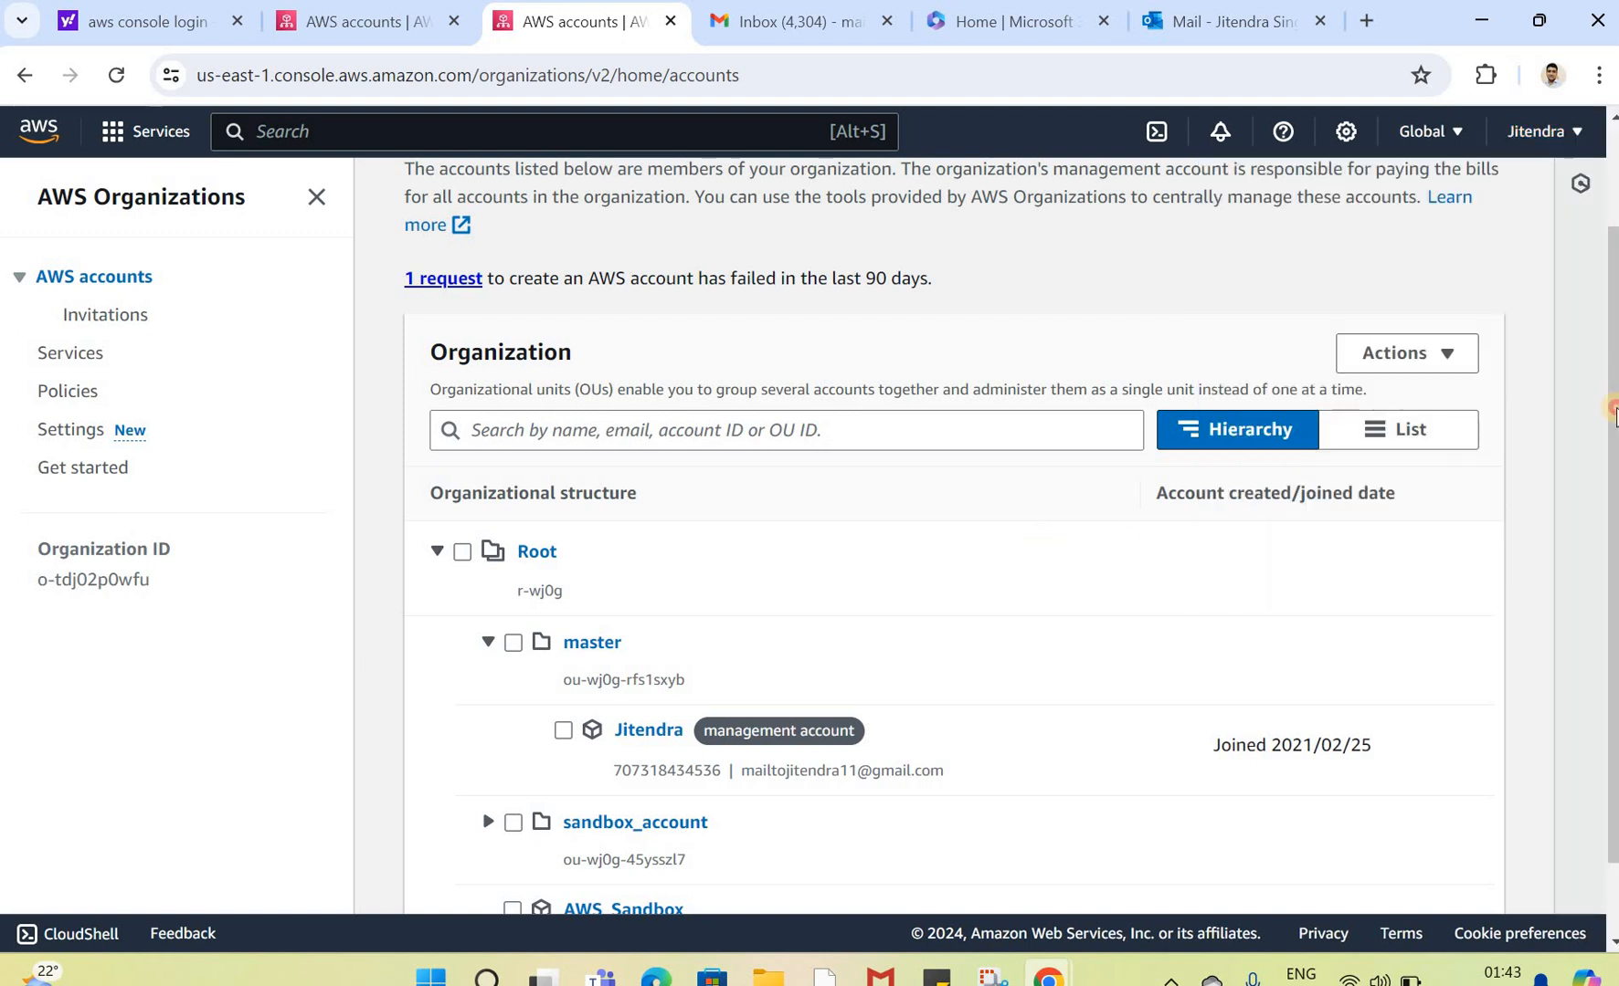
scroll(1594, 592, "down", 1)
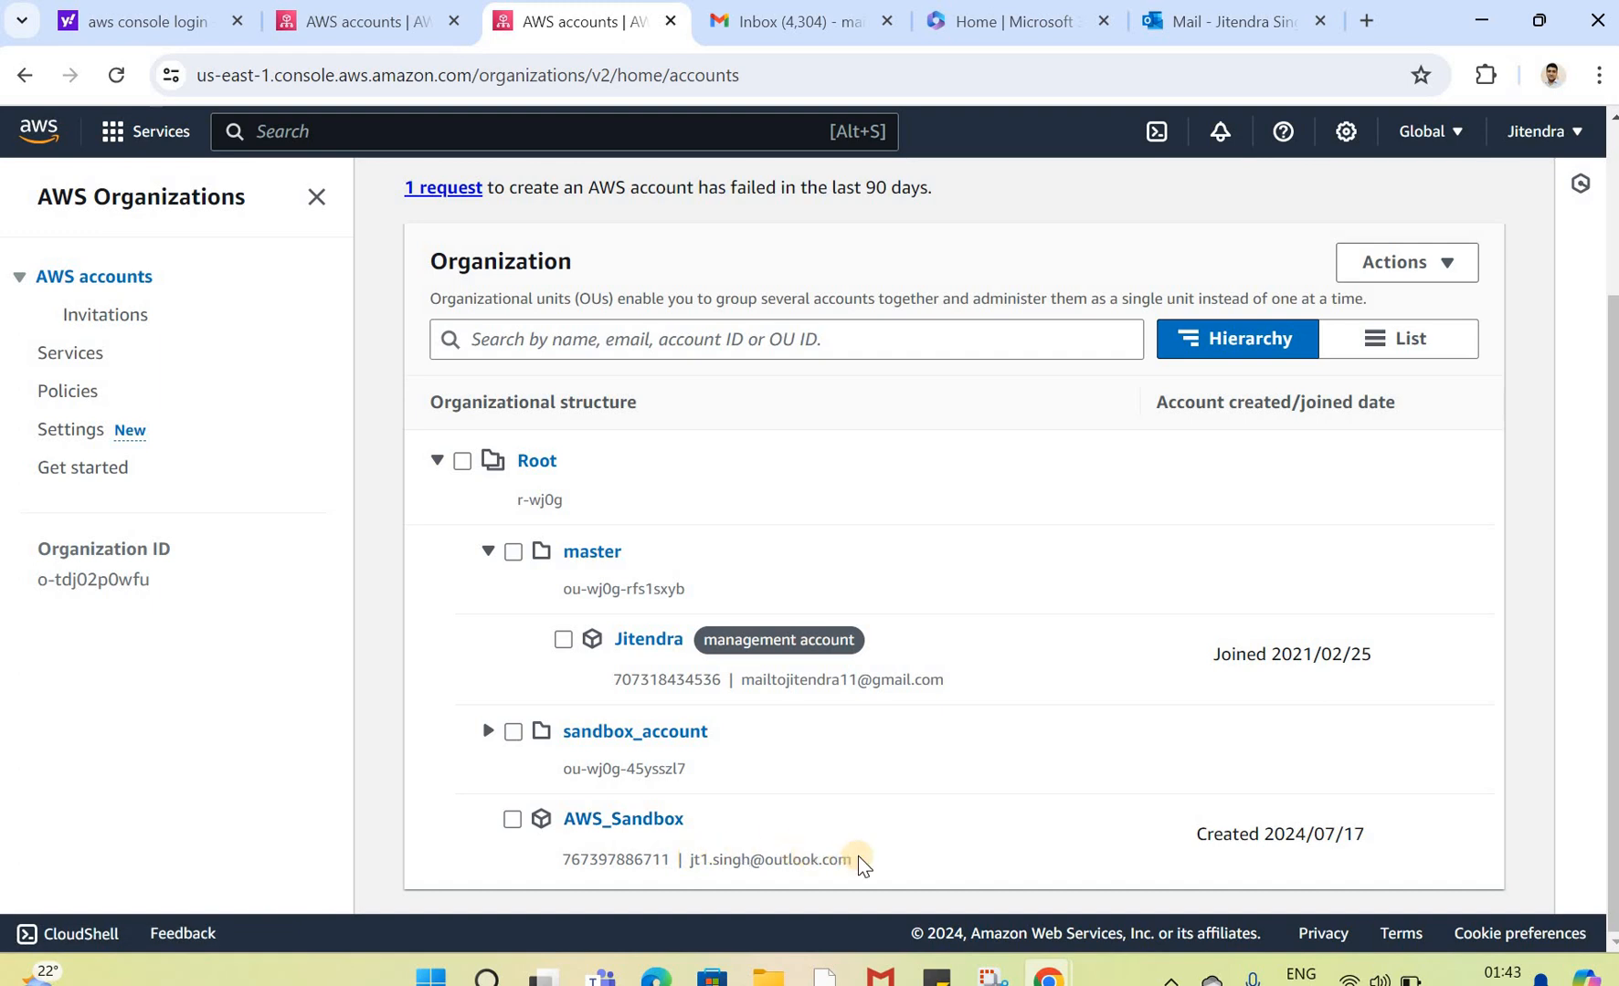
left_click_drag(851, 861, 691, 866)
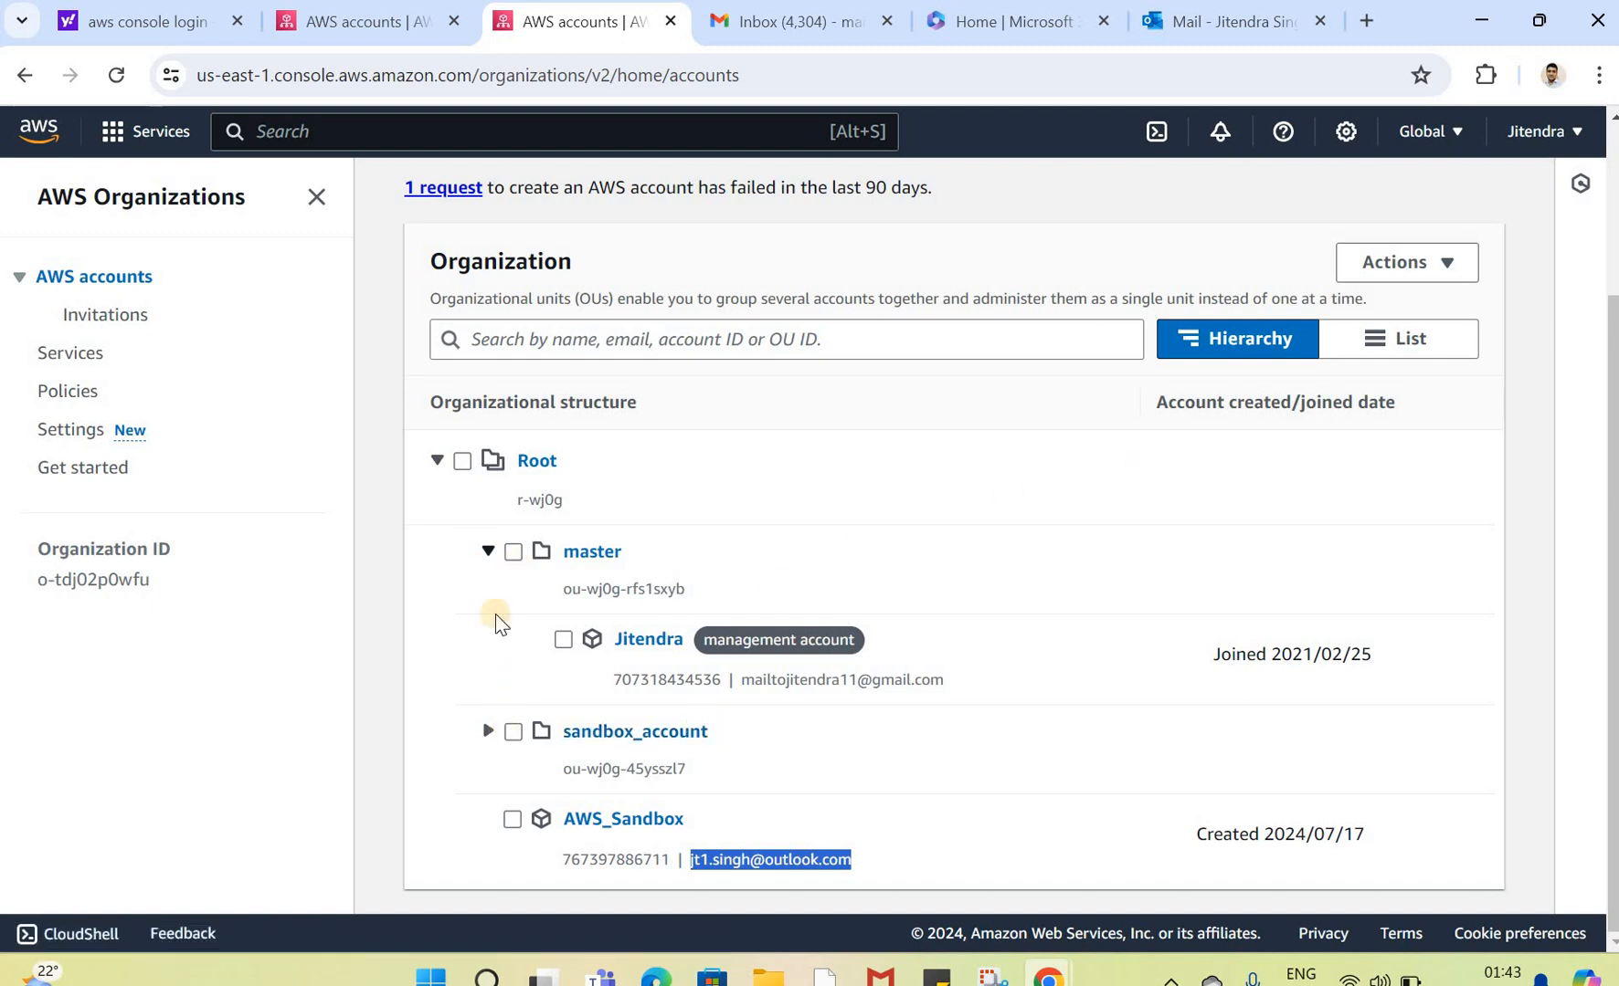
Step: Create a new organizational unit named test_account under Root
left_click(466, 463)
left_click(1407, 262)
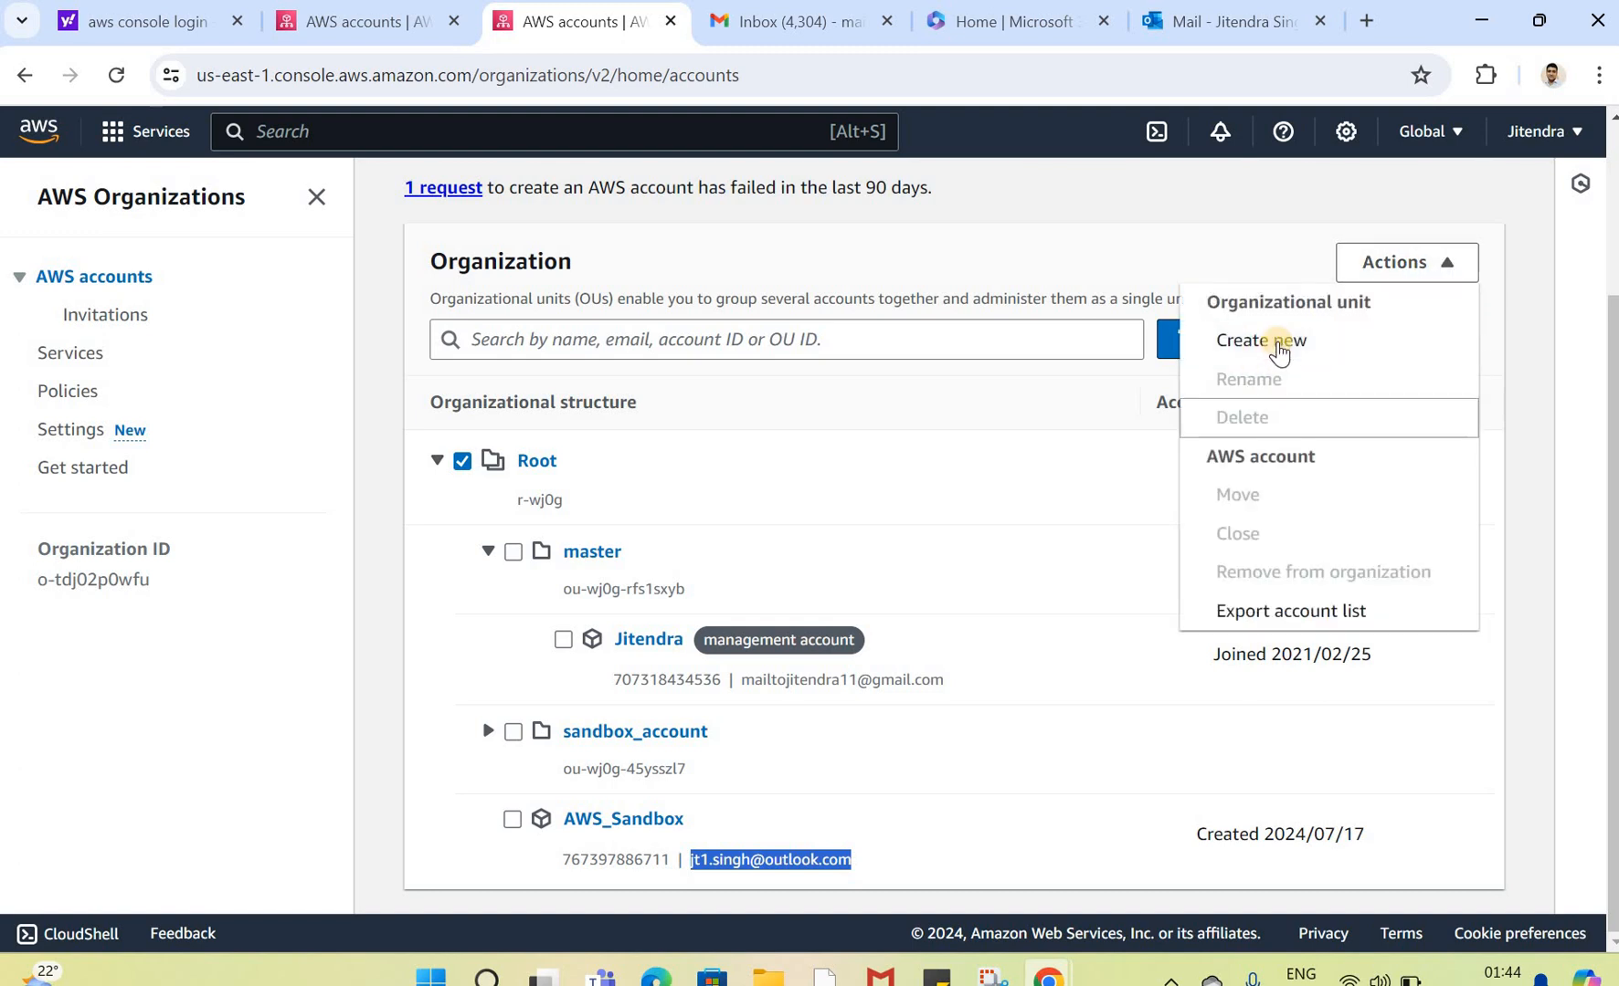
left_click(1279, 340)
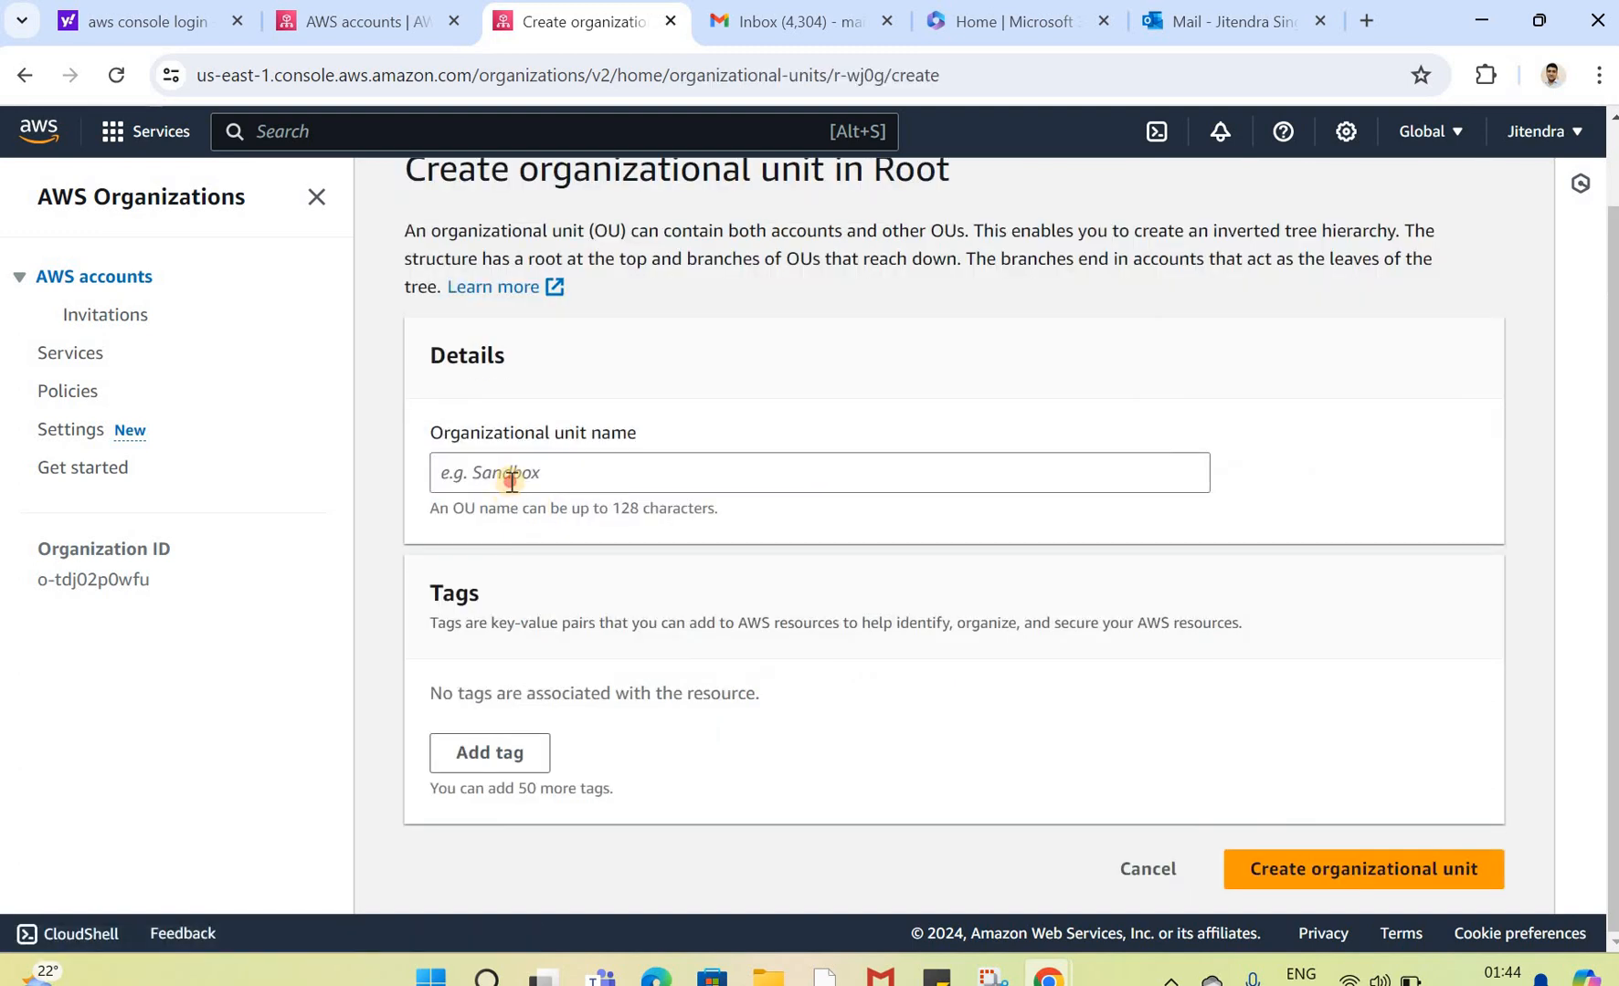
left_click(511, 480)
type("test")
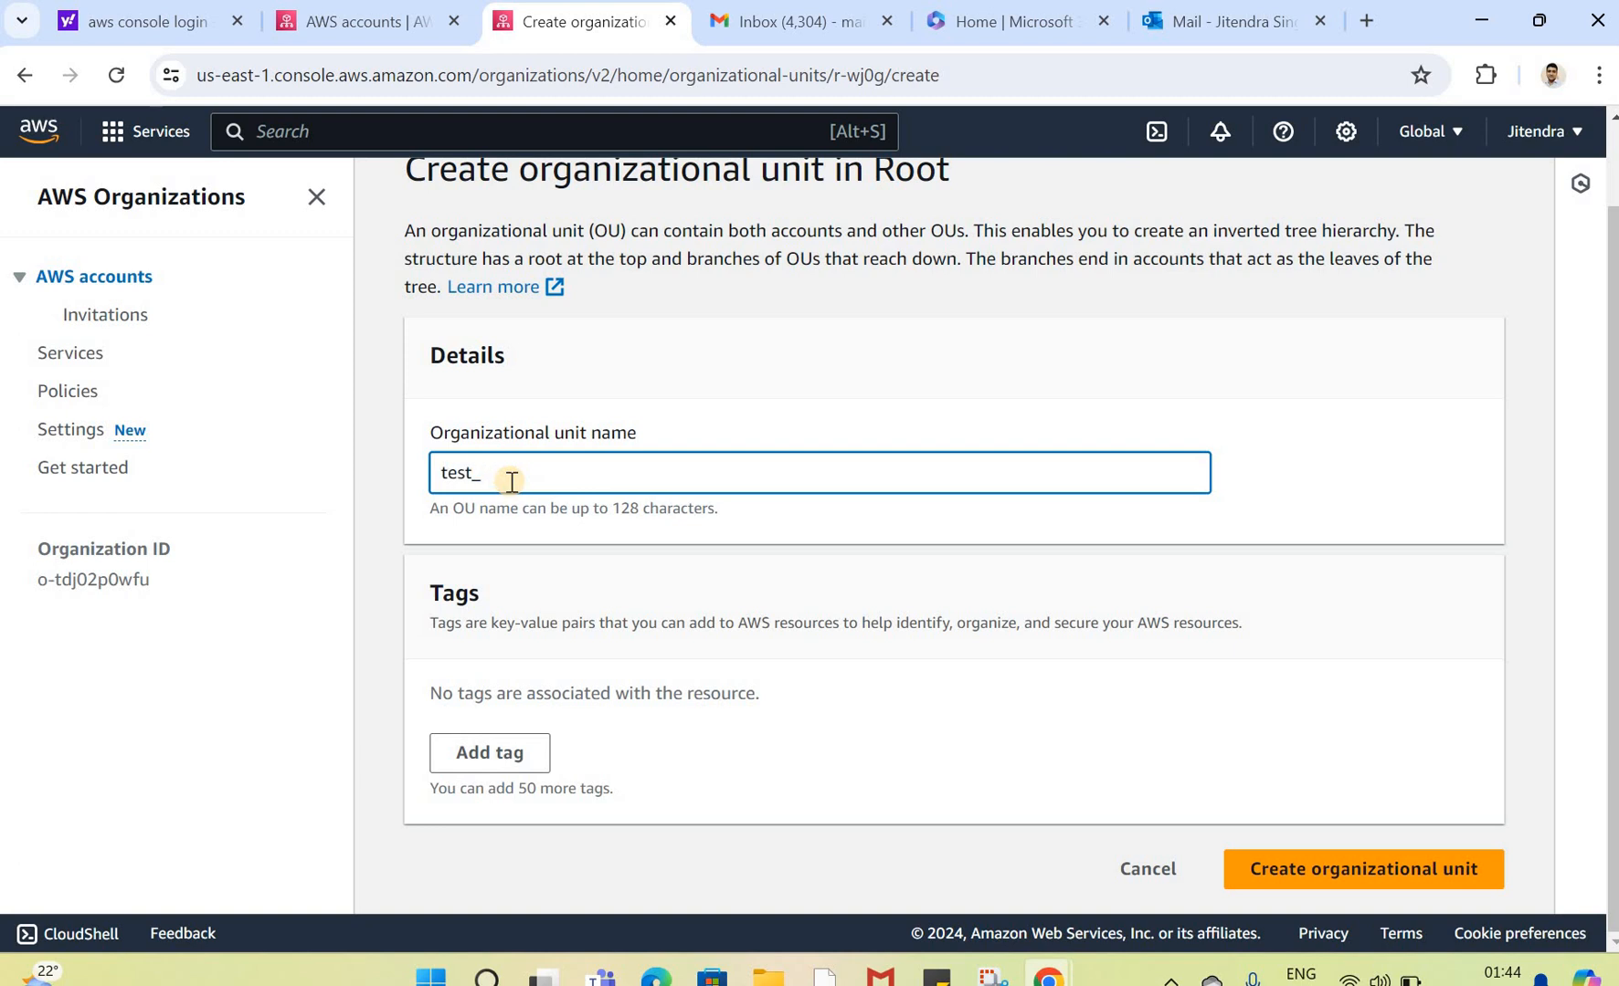
type("_adcount")
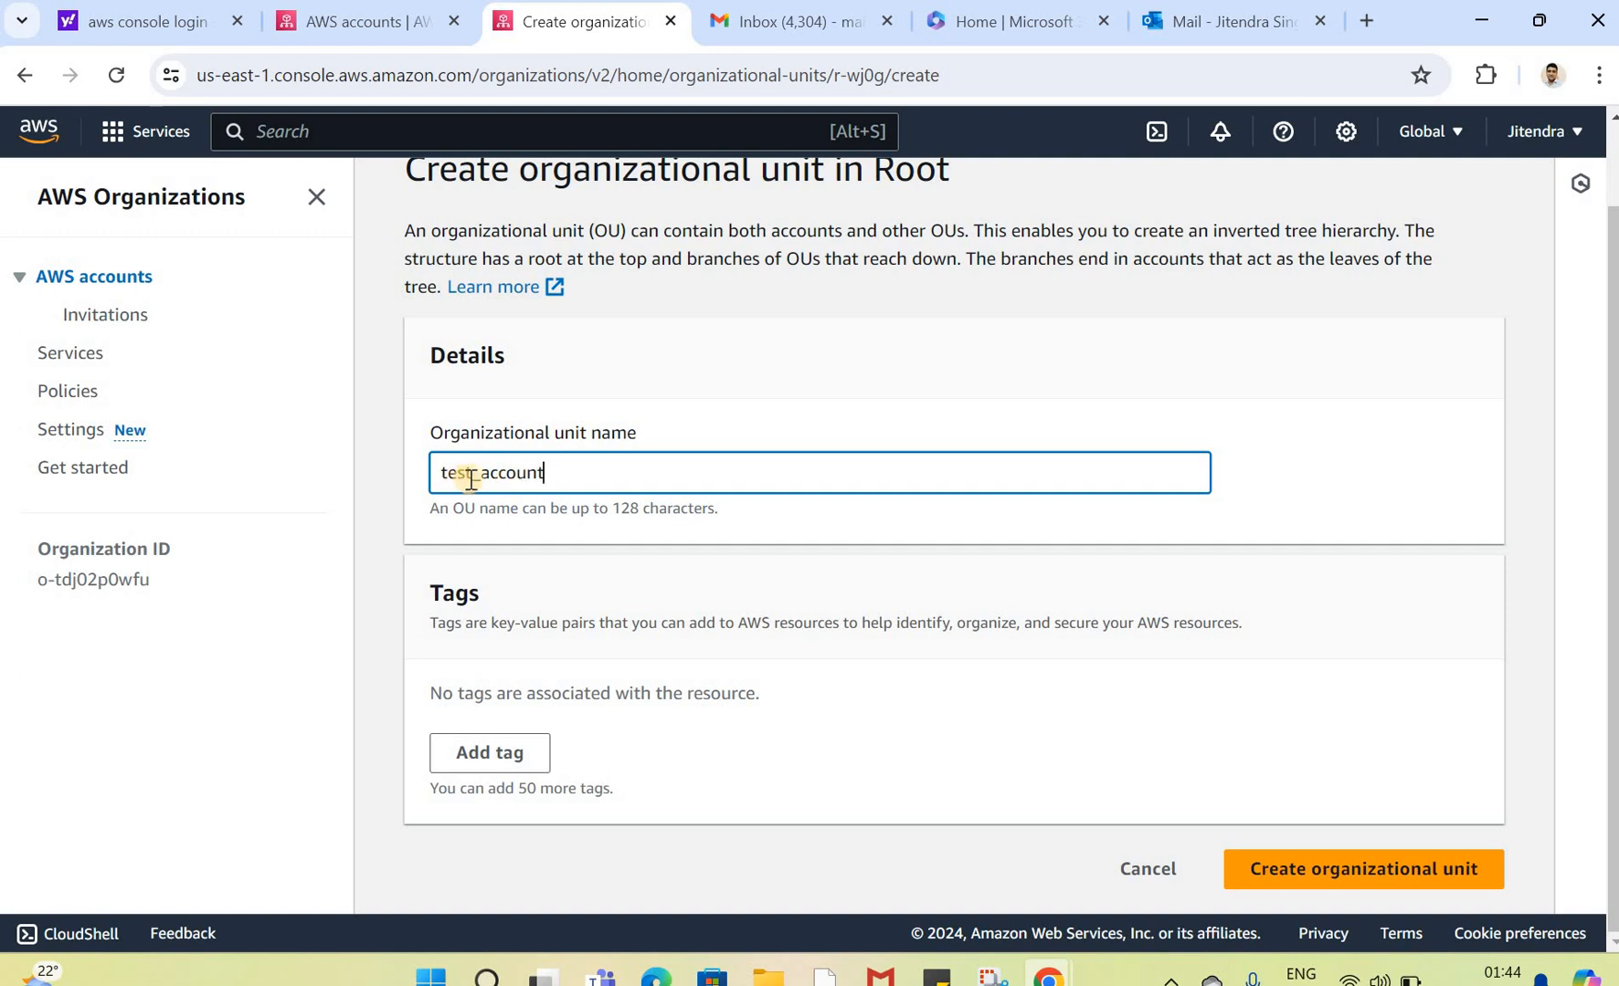
left_click(1339, 874)
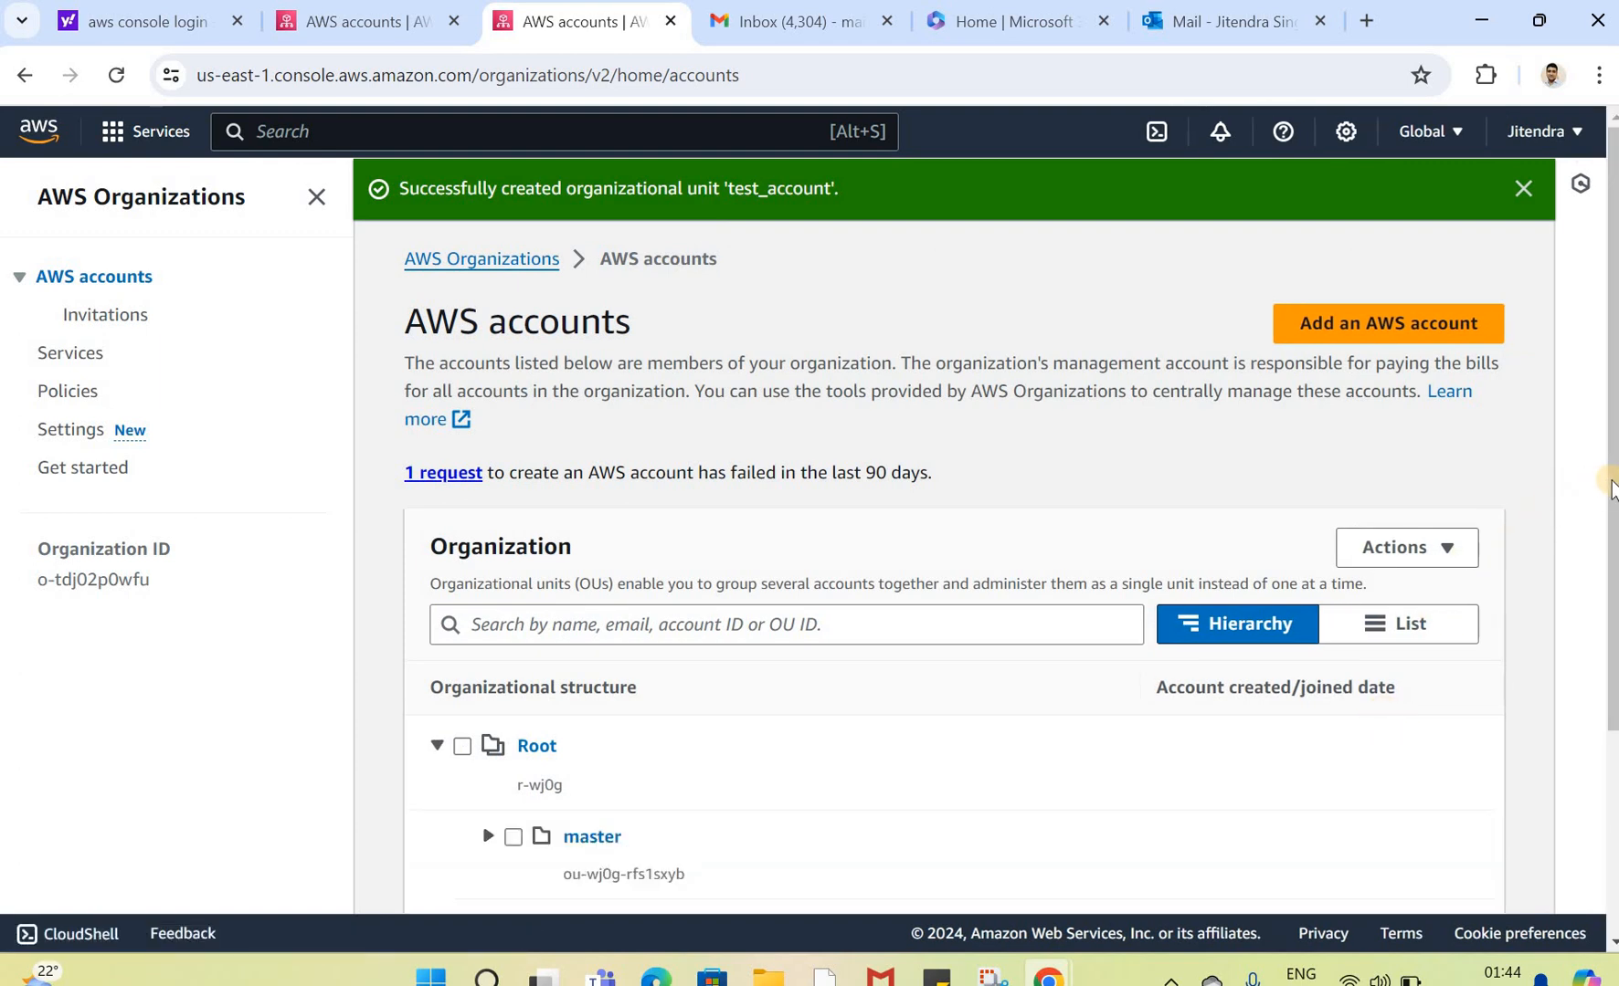
Step: Move the AWS_Sandbox account into the sandbox_account organizational unit
scroll(1596, 748, "down", 3)
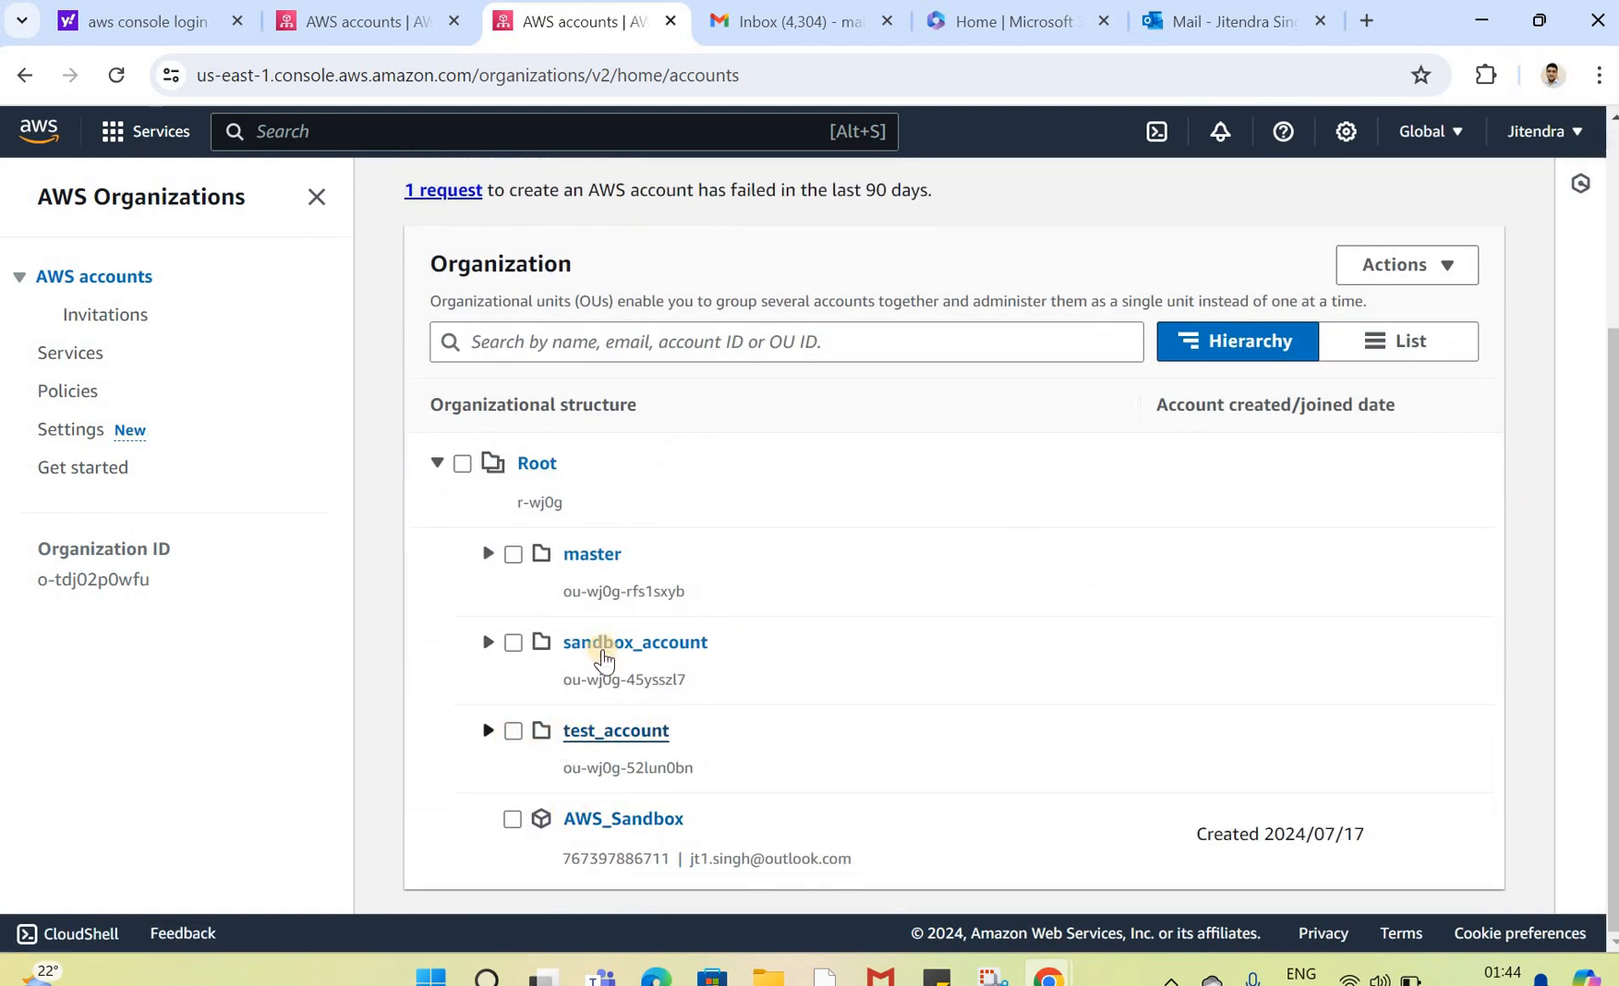
left_click(513, 820)
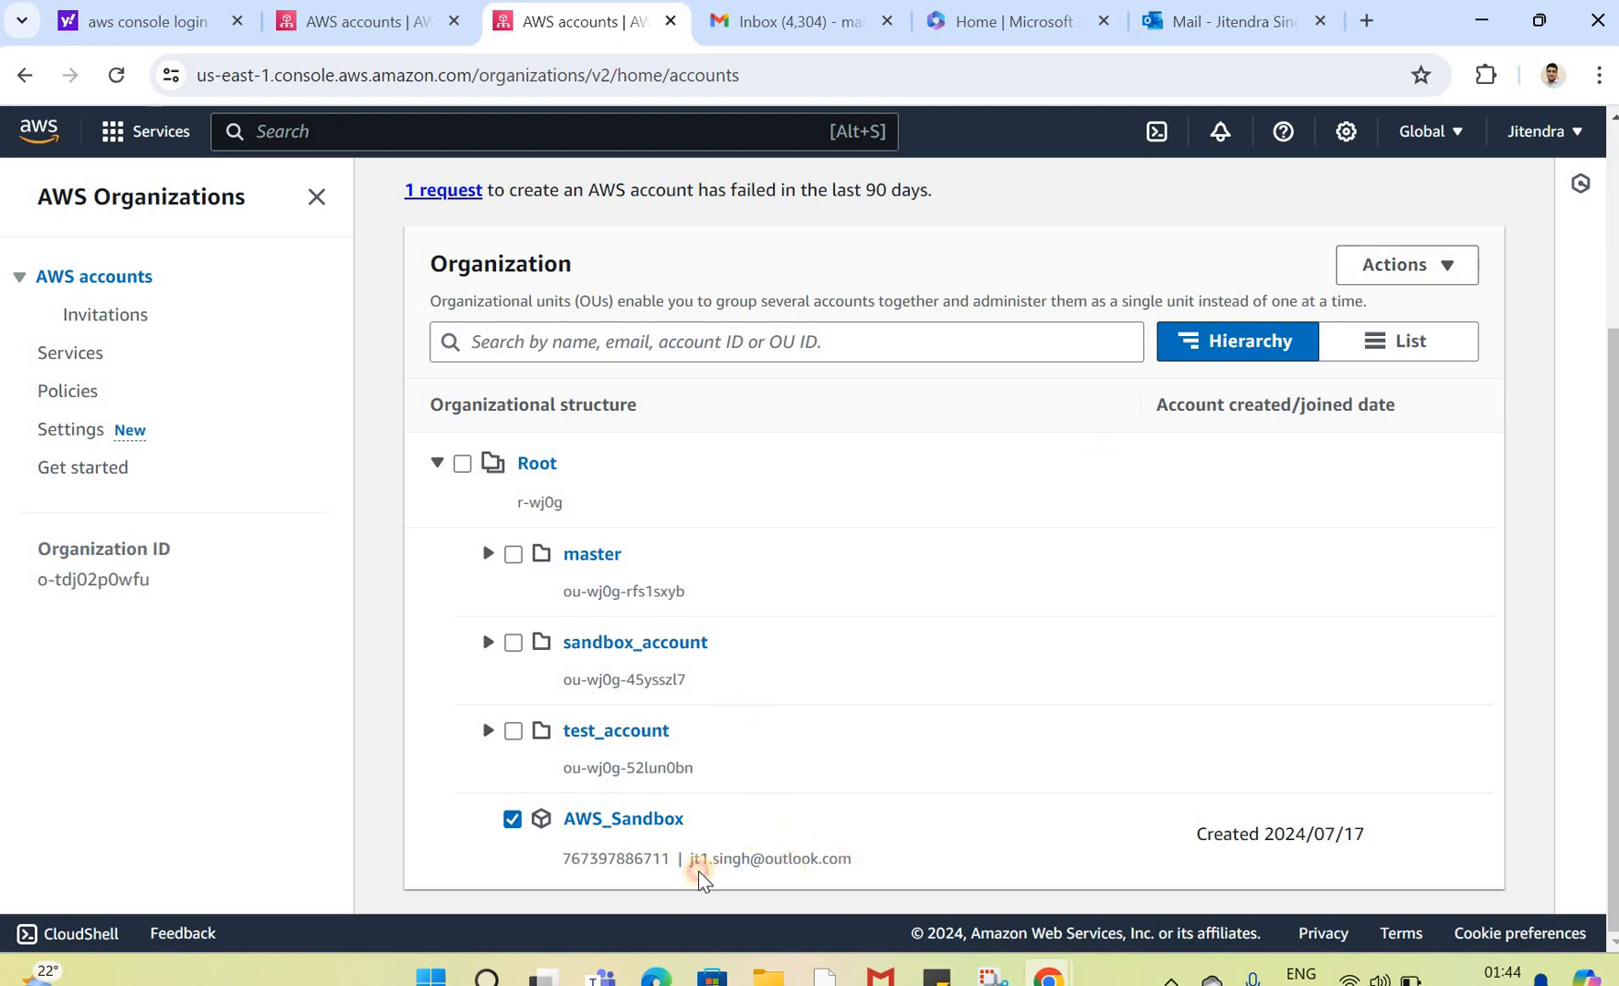
left_click_drag(692, 867, 847, 878)
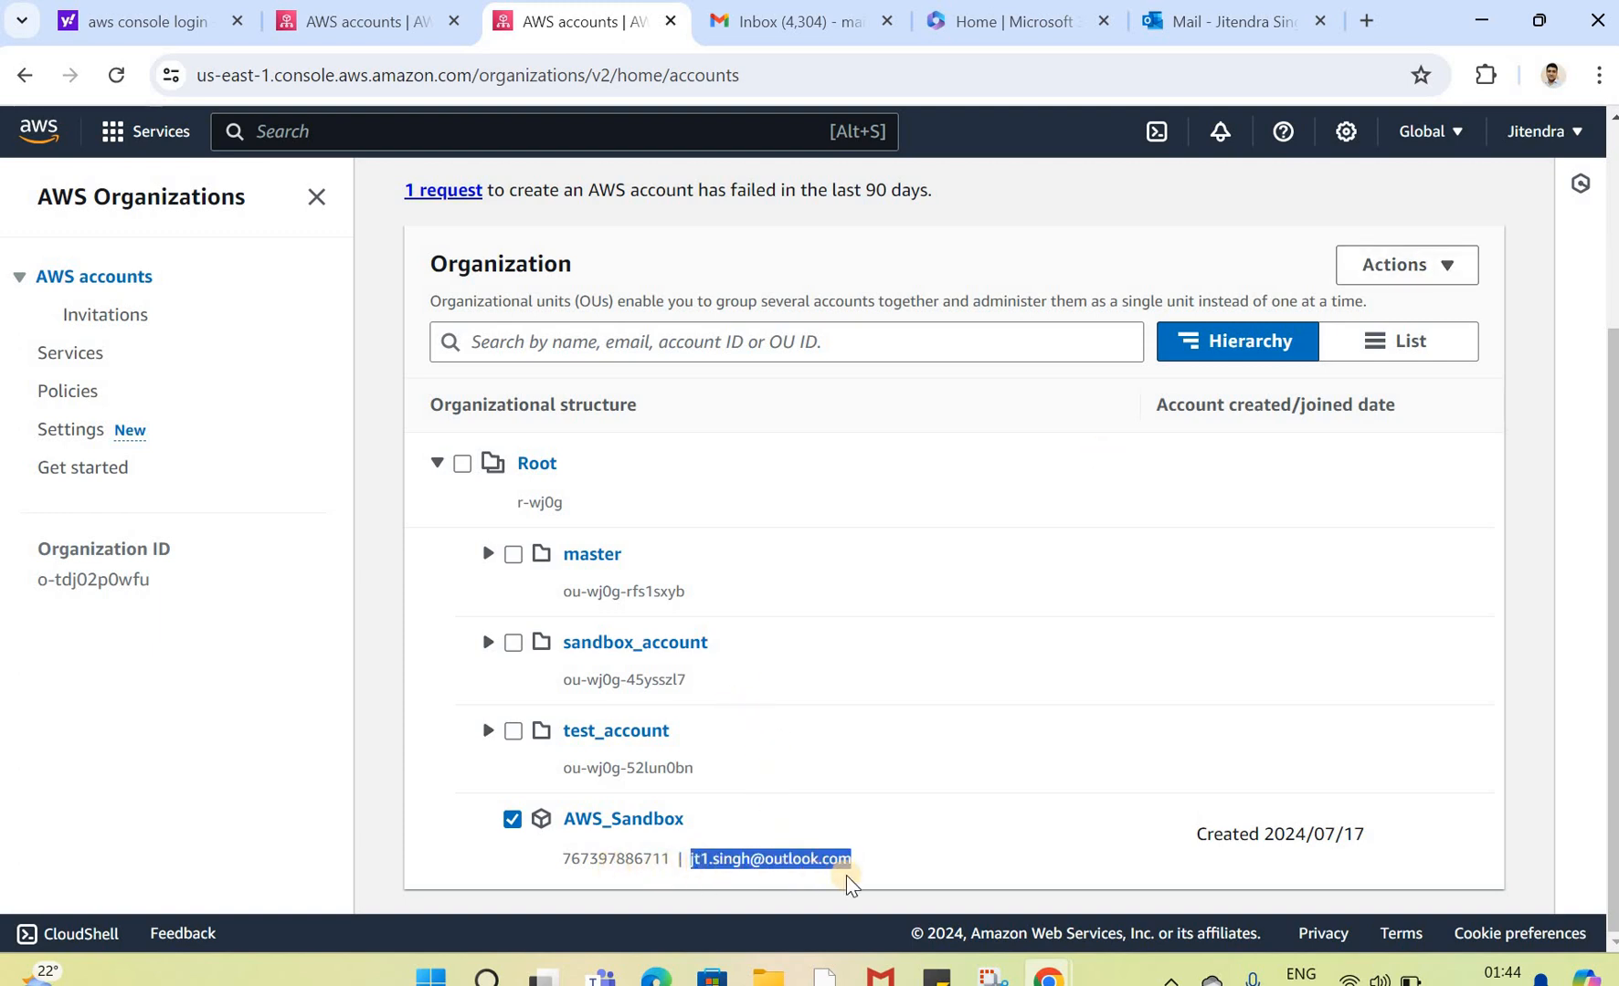
double_click(669, 859)
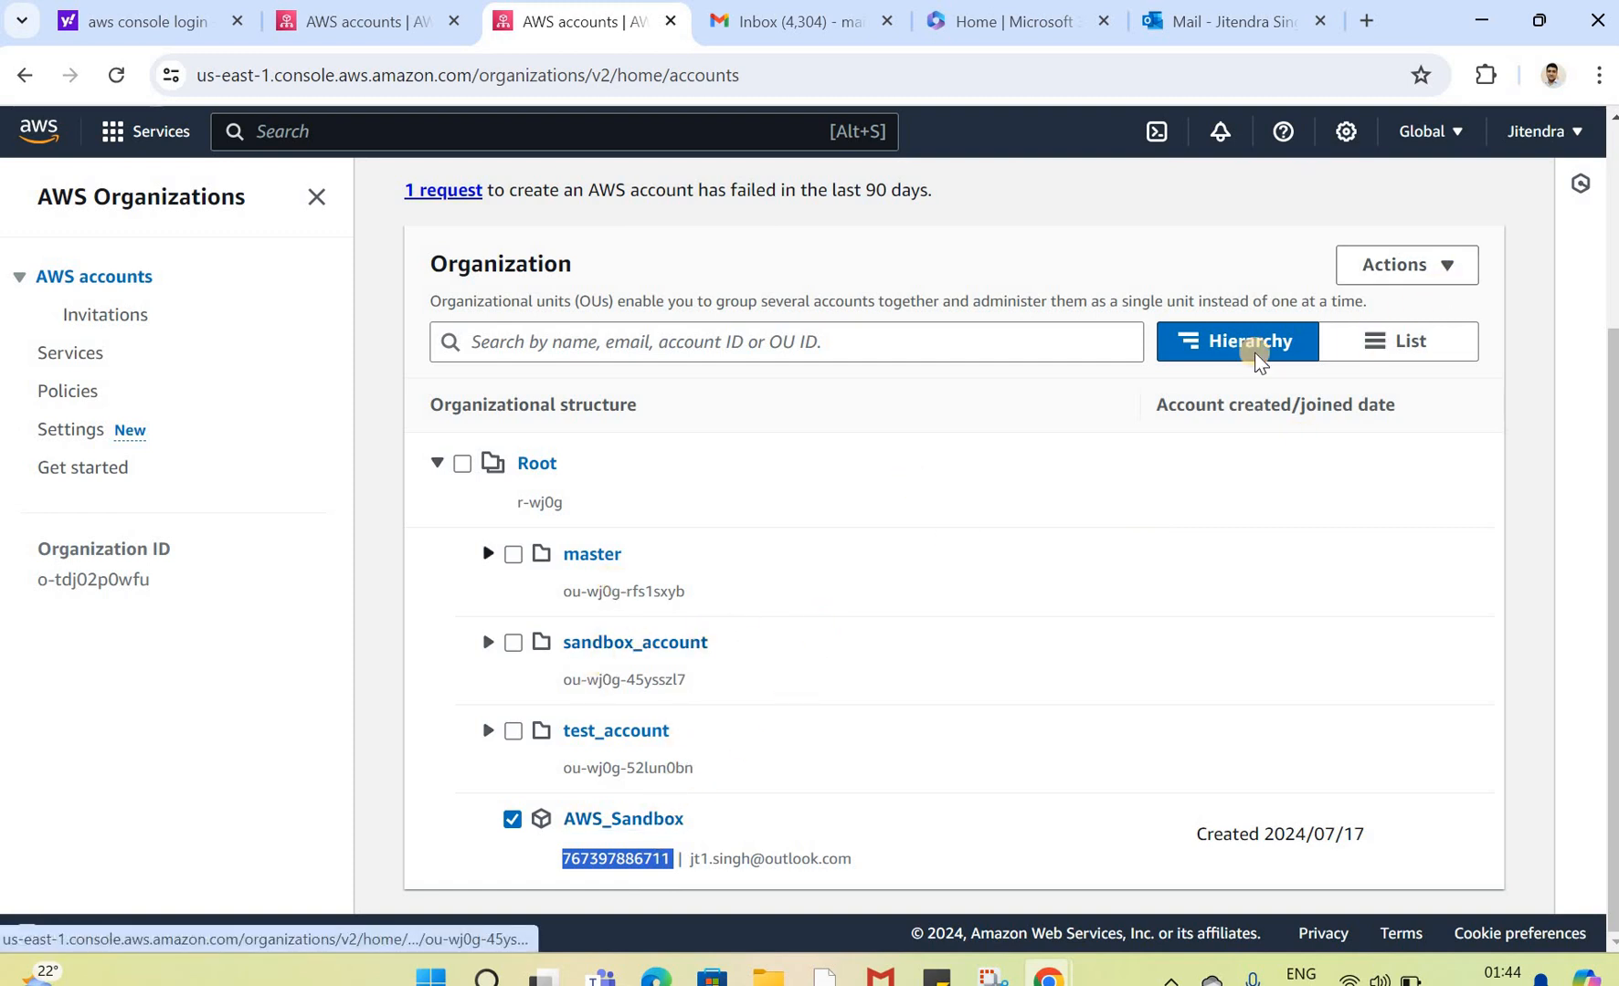
left_click(1427, 290)
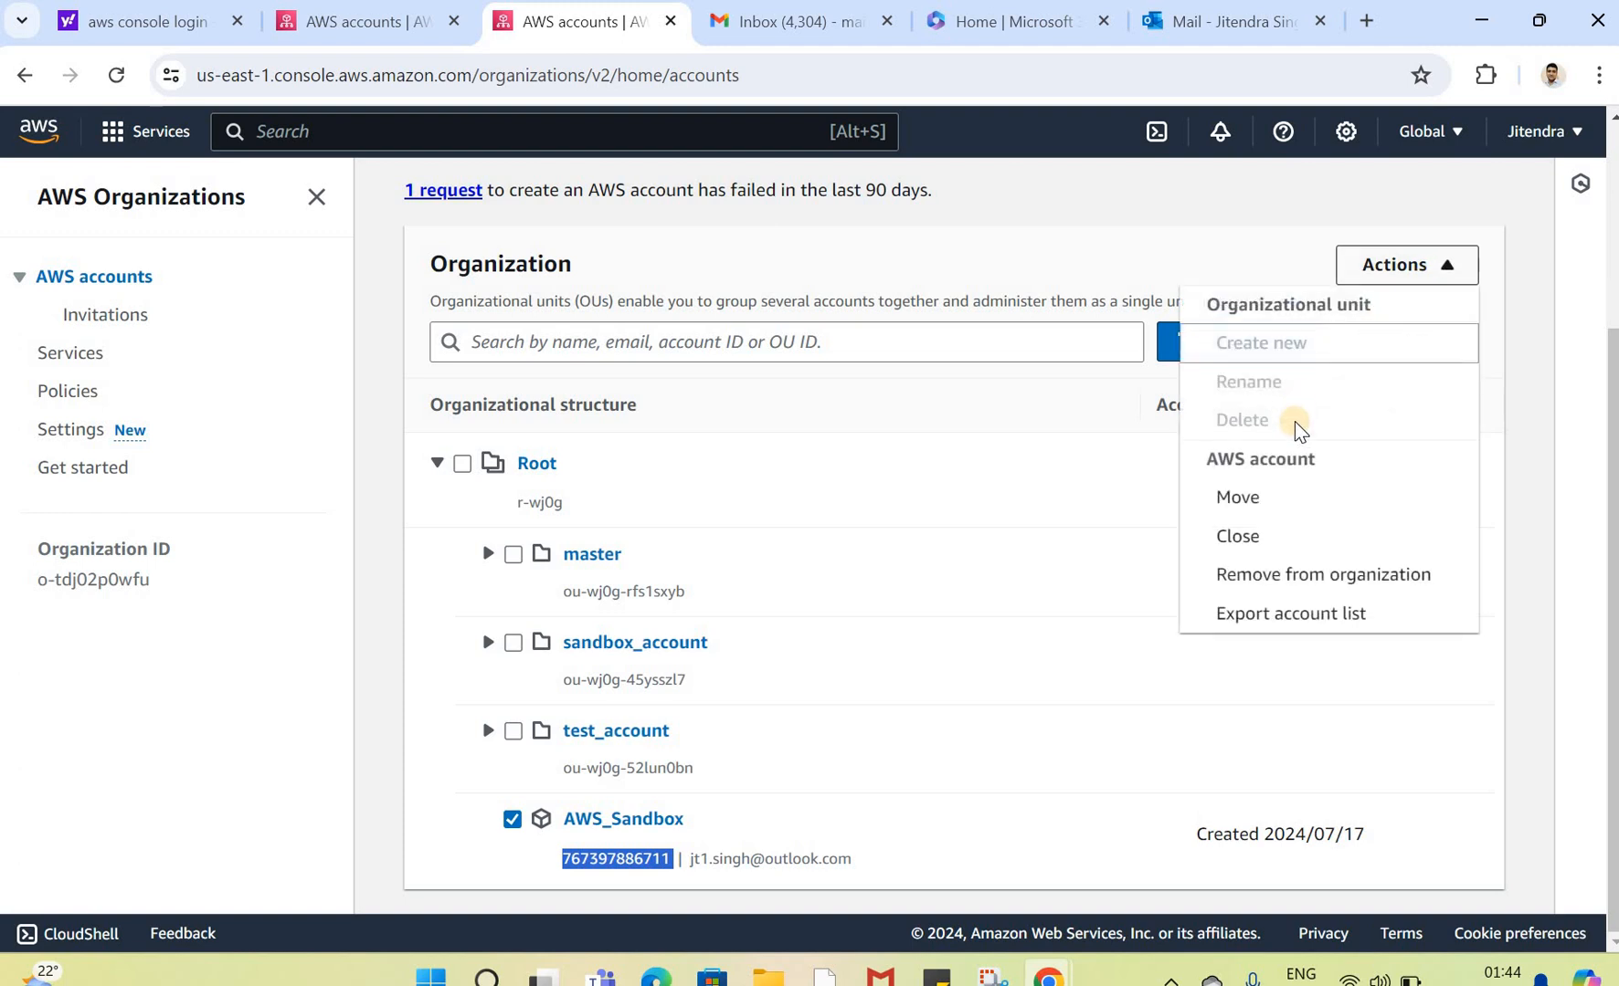
left_click(1248, 505)
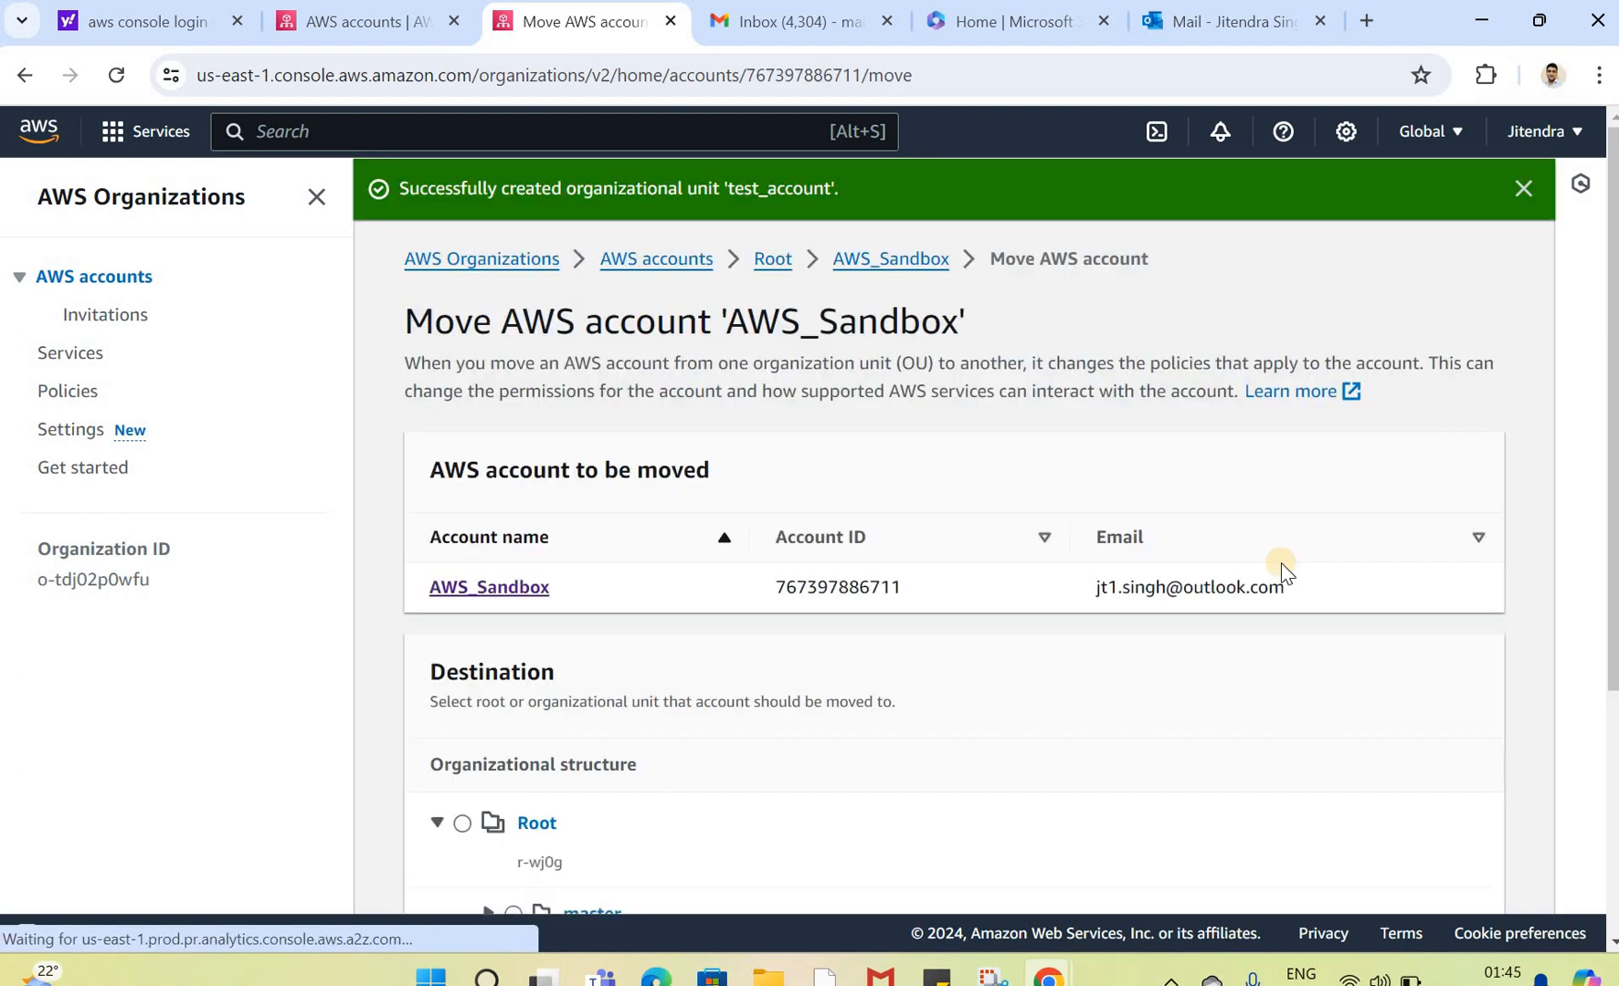
scroll(621, 708, "down", 4)
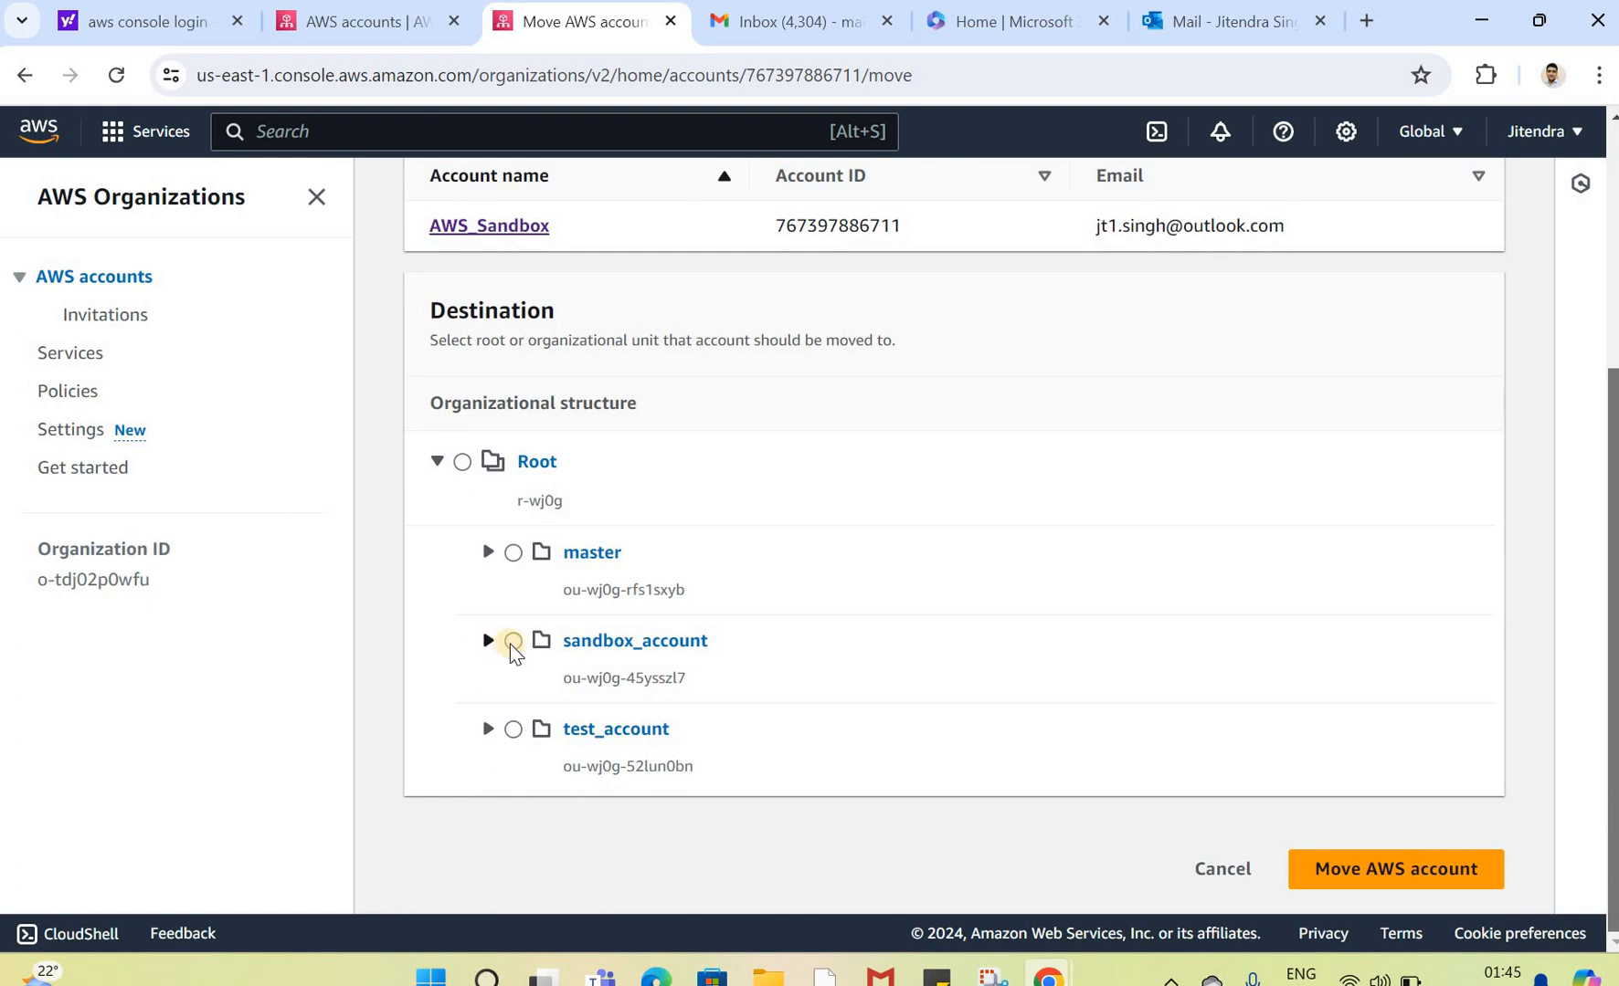
left_click(512, 641)
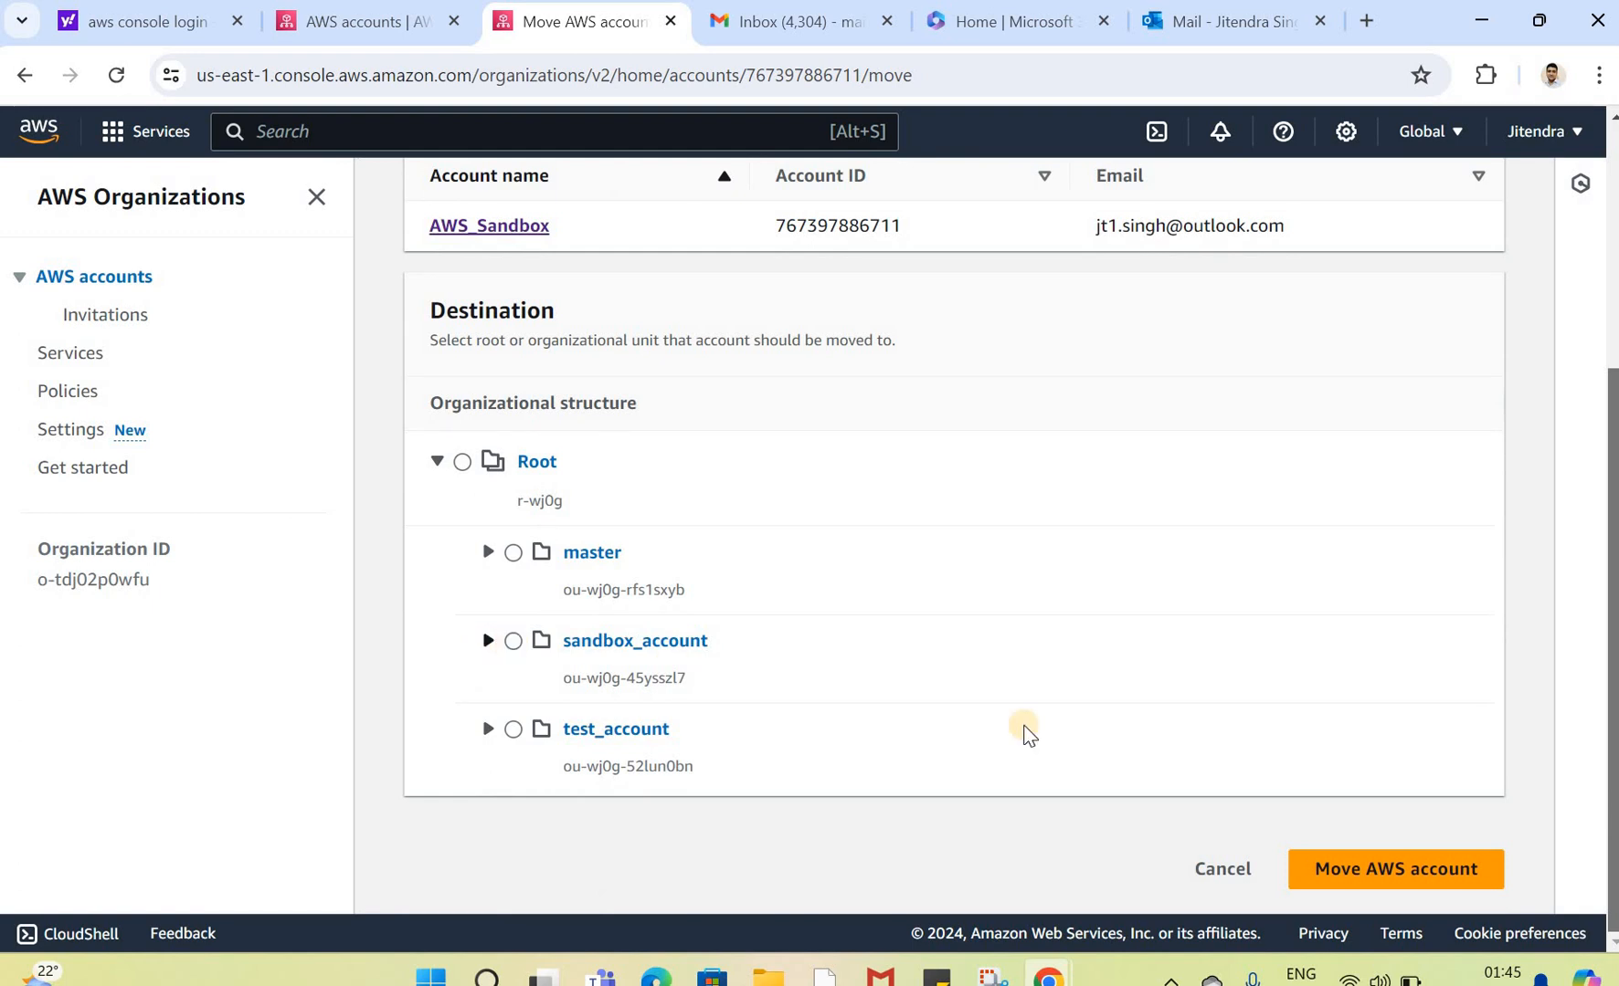
left_click(1383, 869)
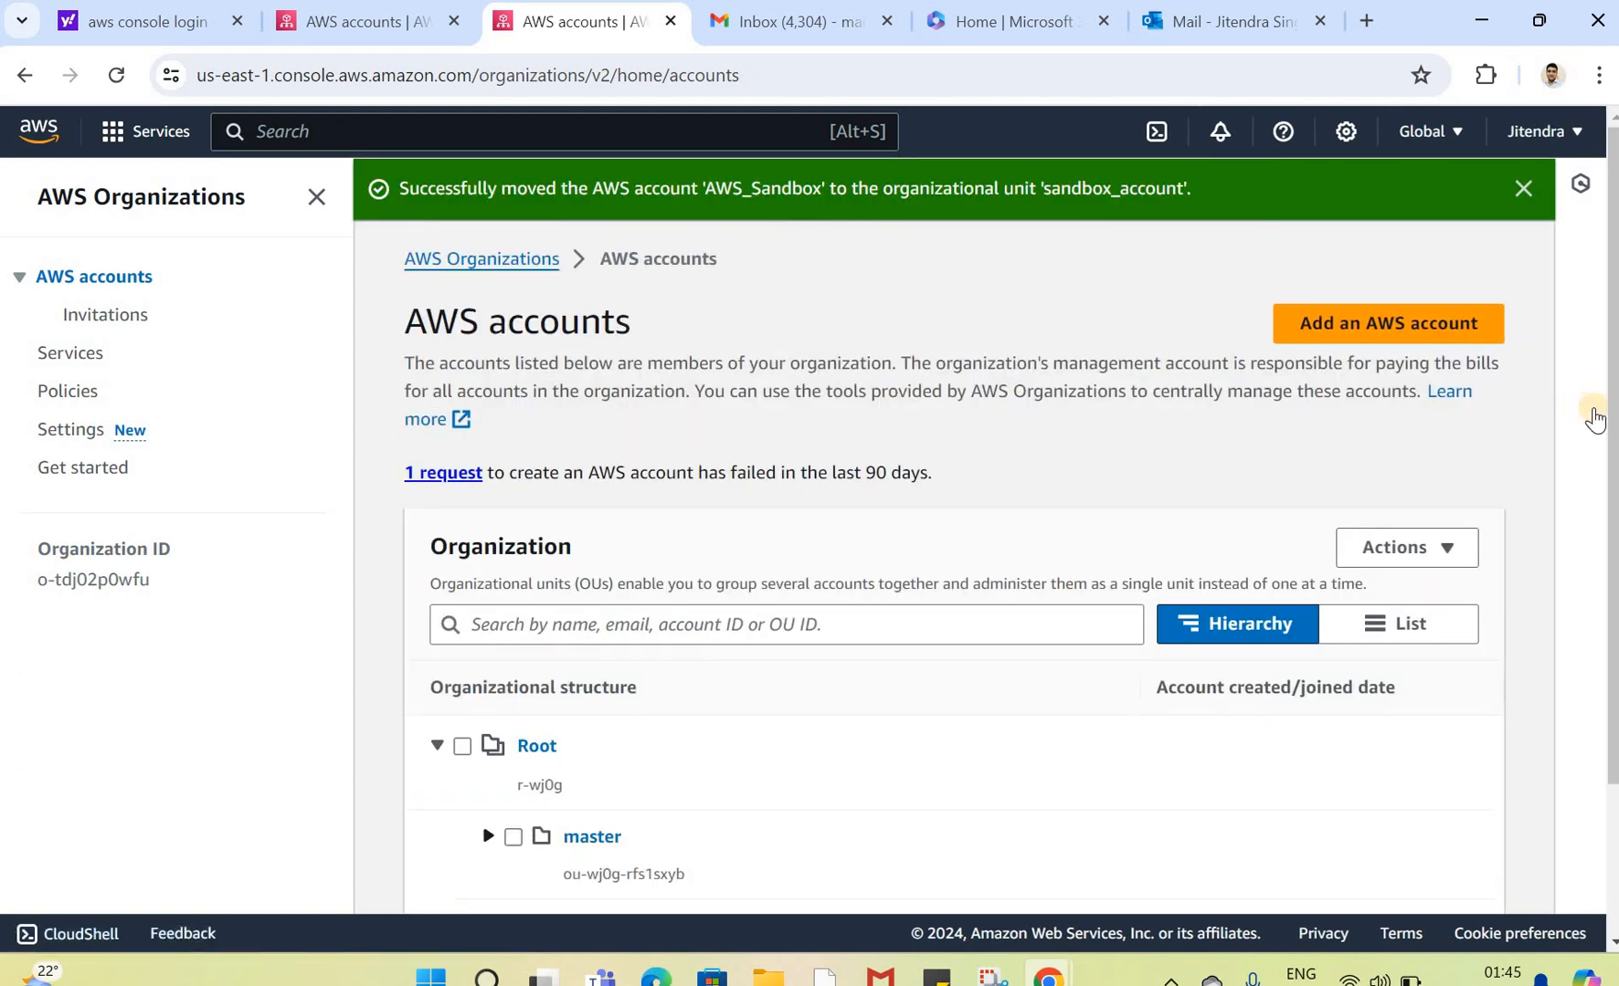
Step: Expand the sandbox_account and master units to review where each account sits
scroll(921, 833, "down", 1)
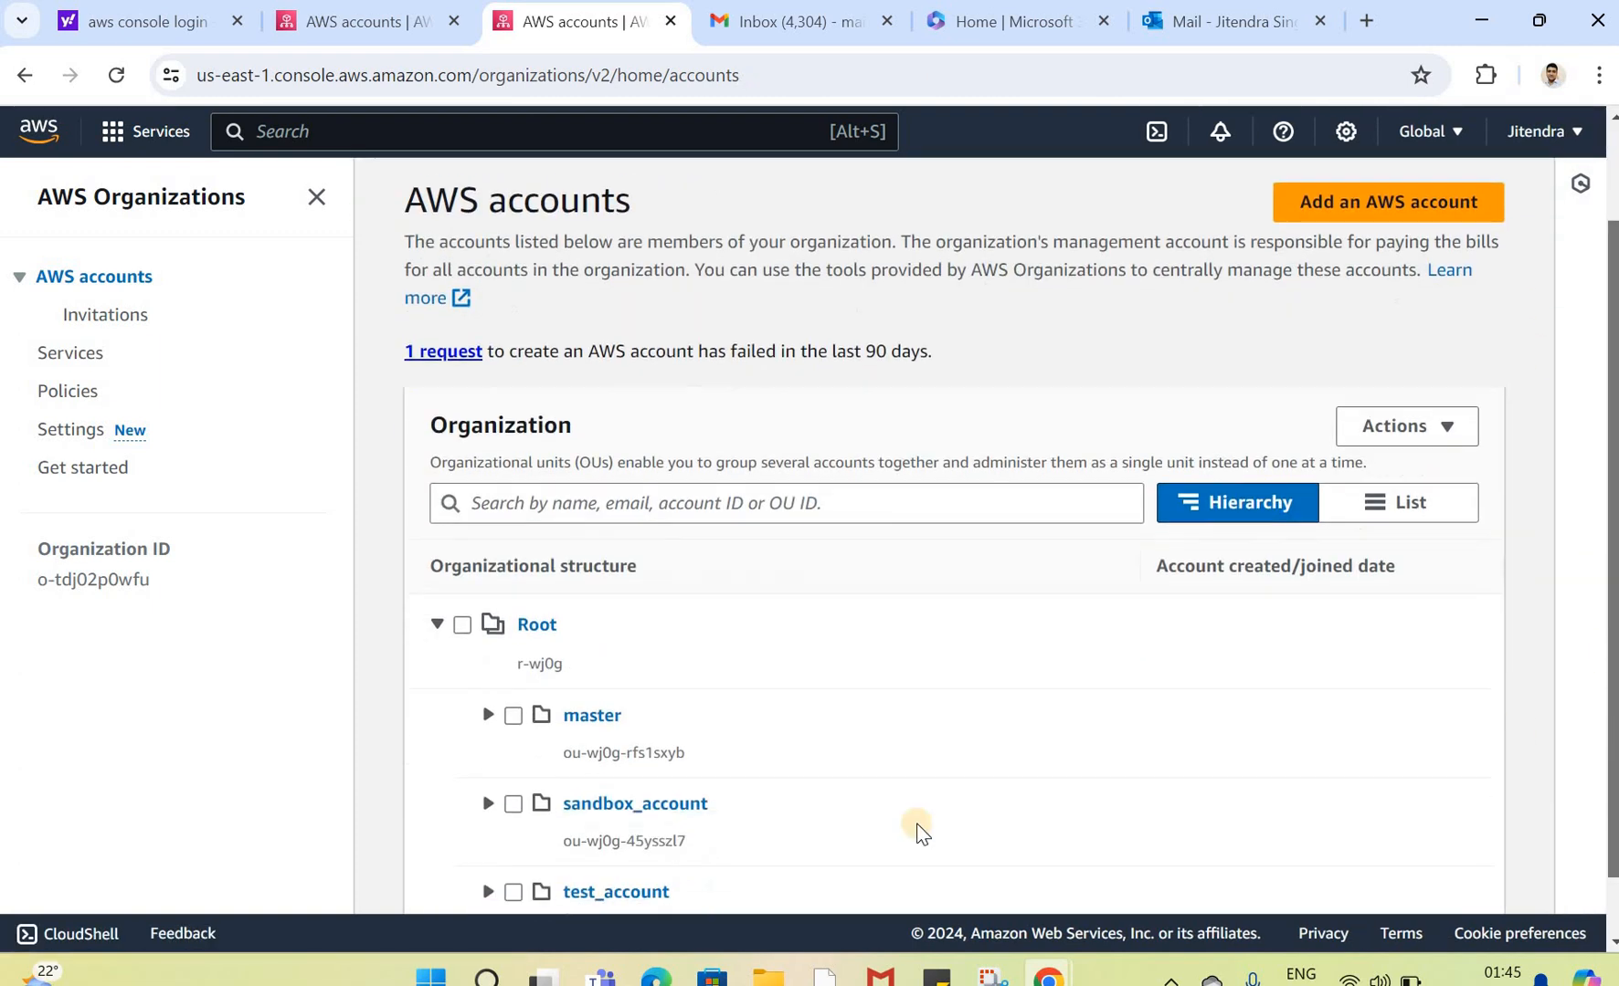
scroll(921, 833, "down", 1)
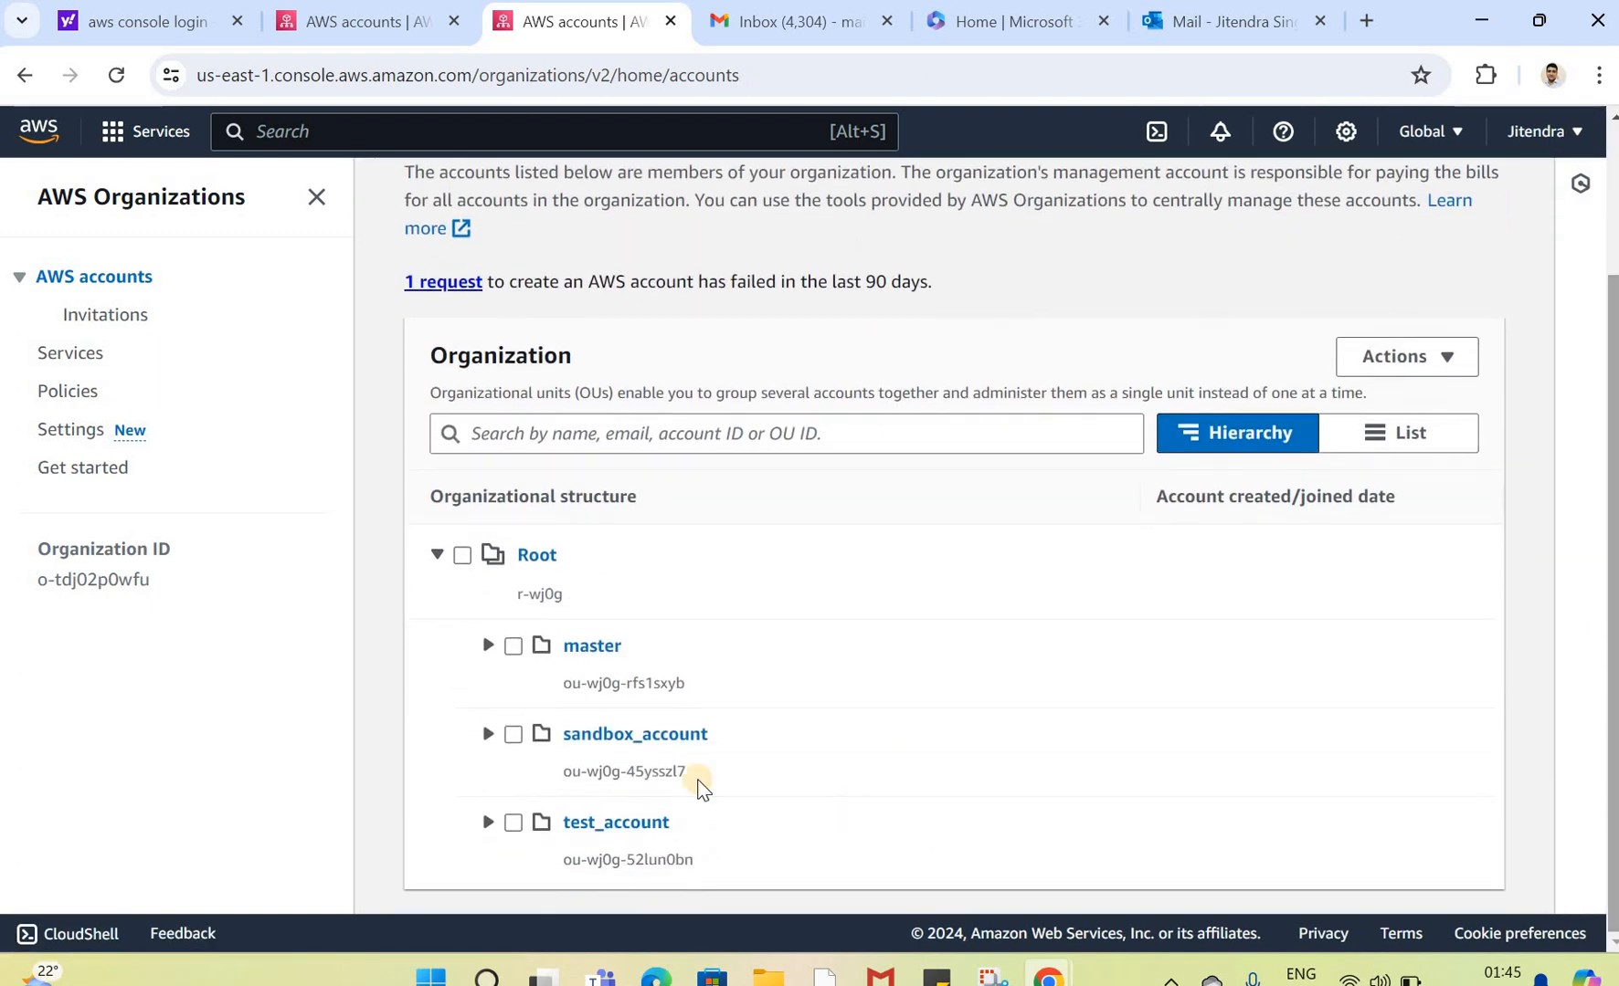
left_click(489, 736)
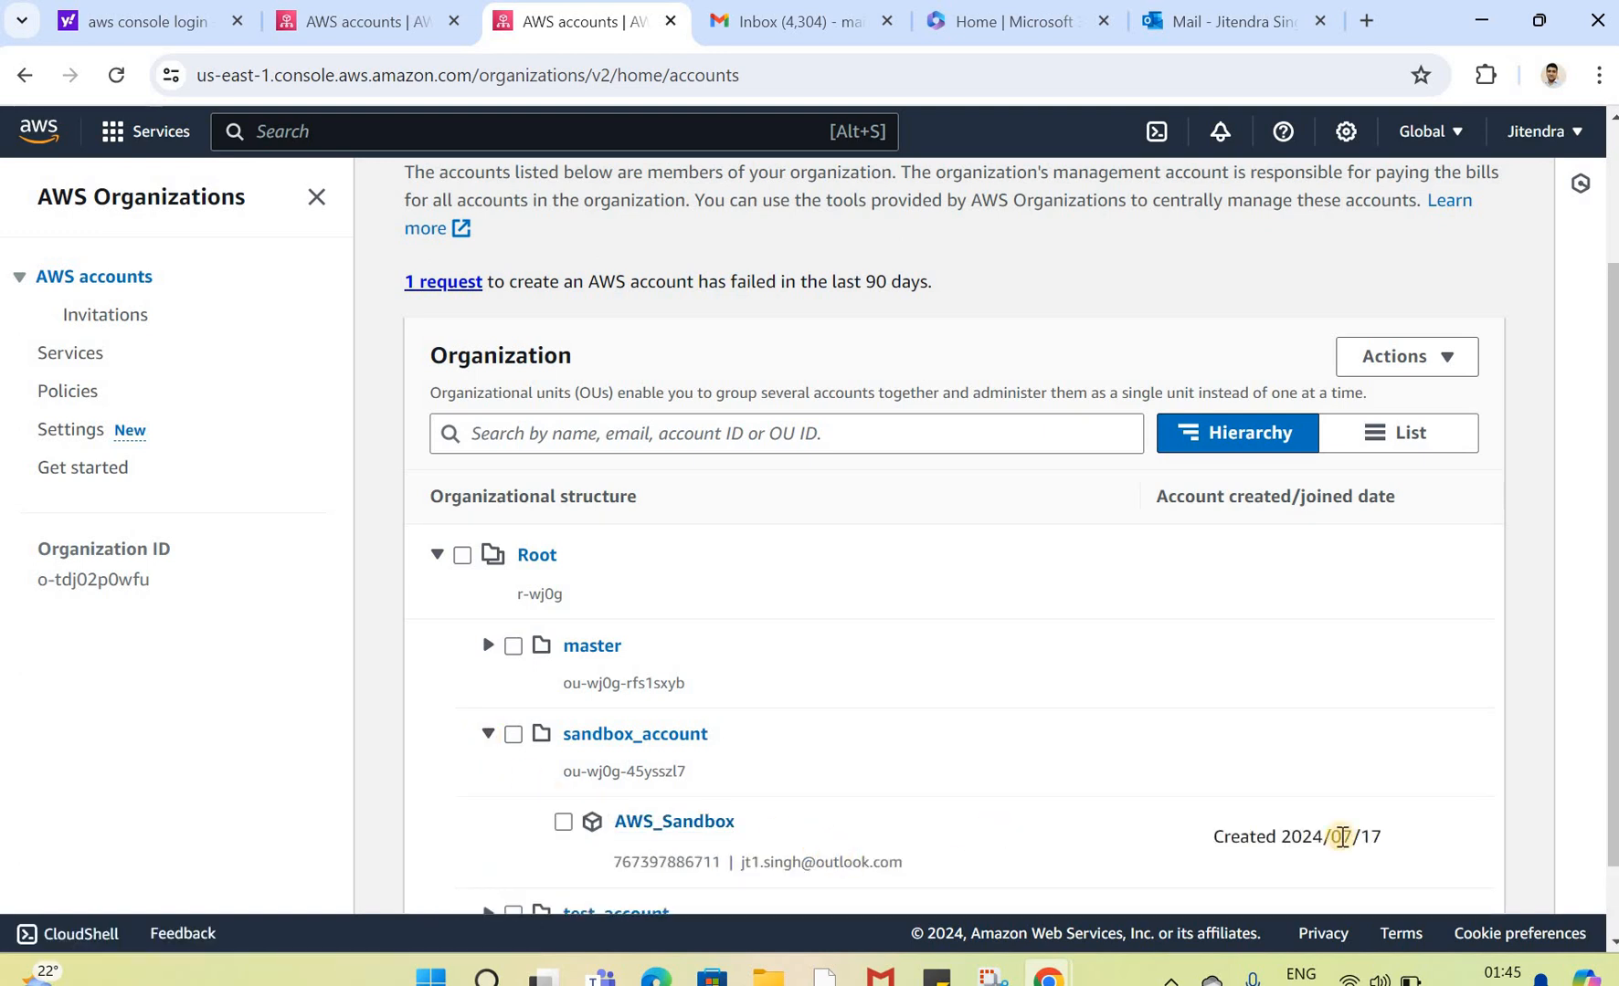
left_click_drag(1281, 842, 1381, 841)
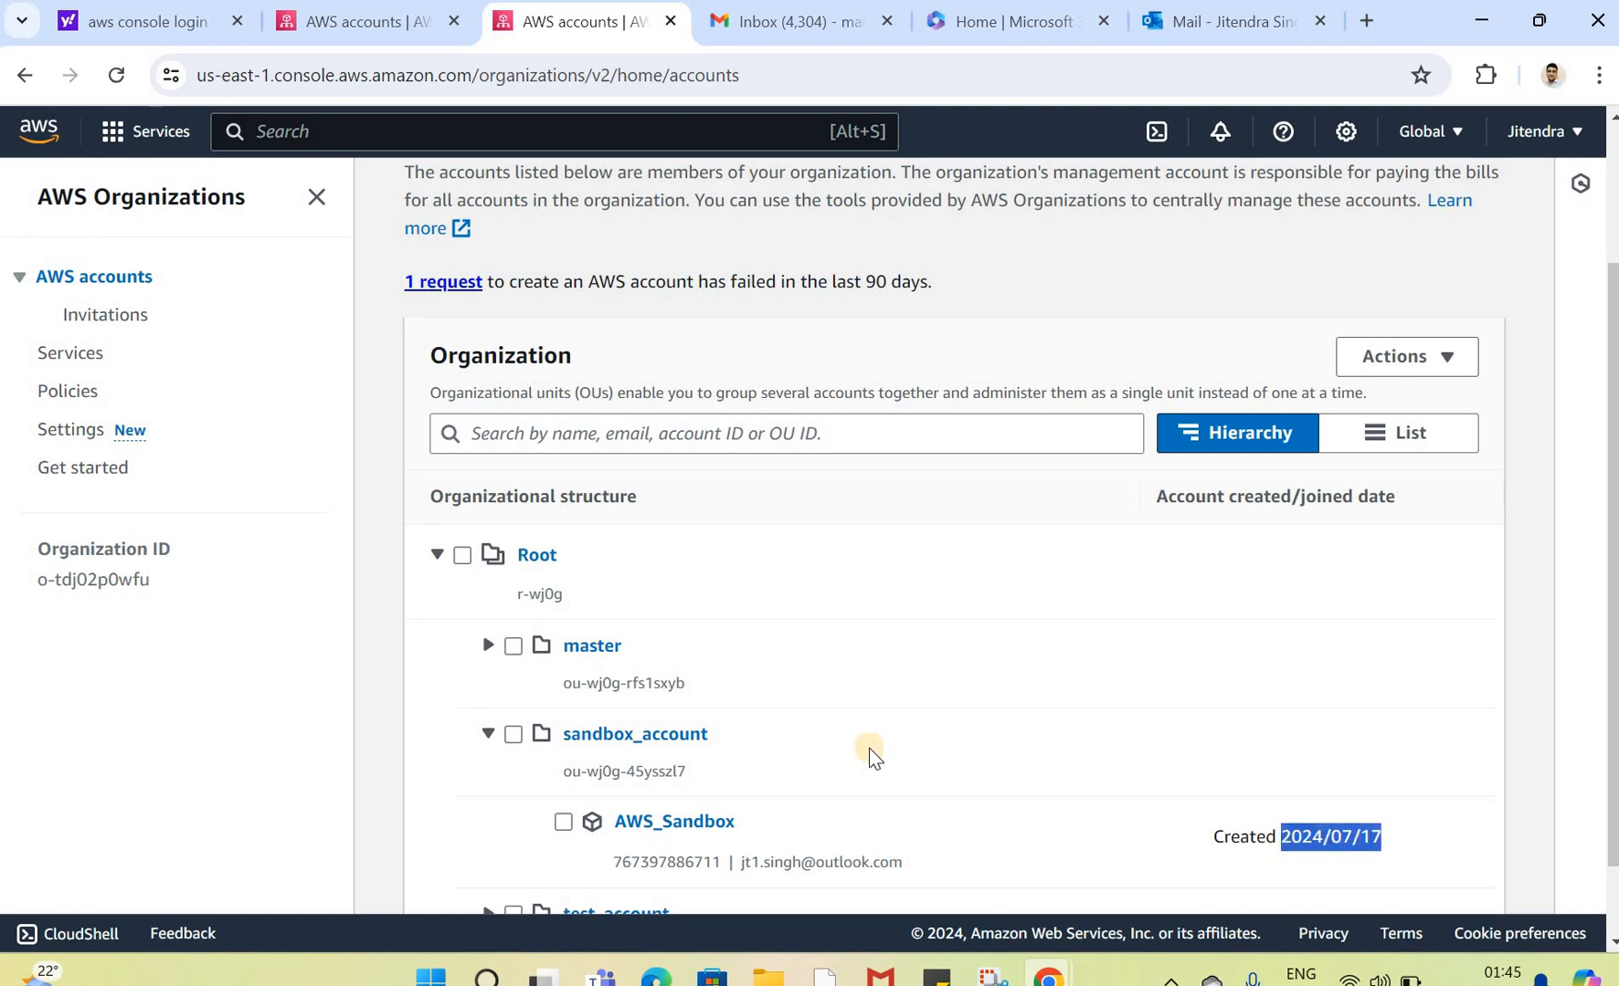
left_click(484, 647)
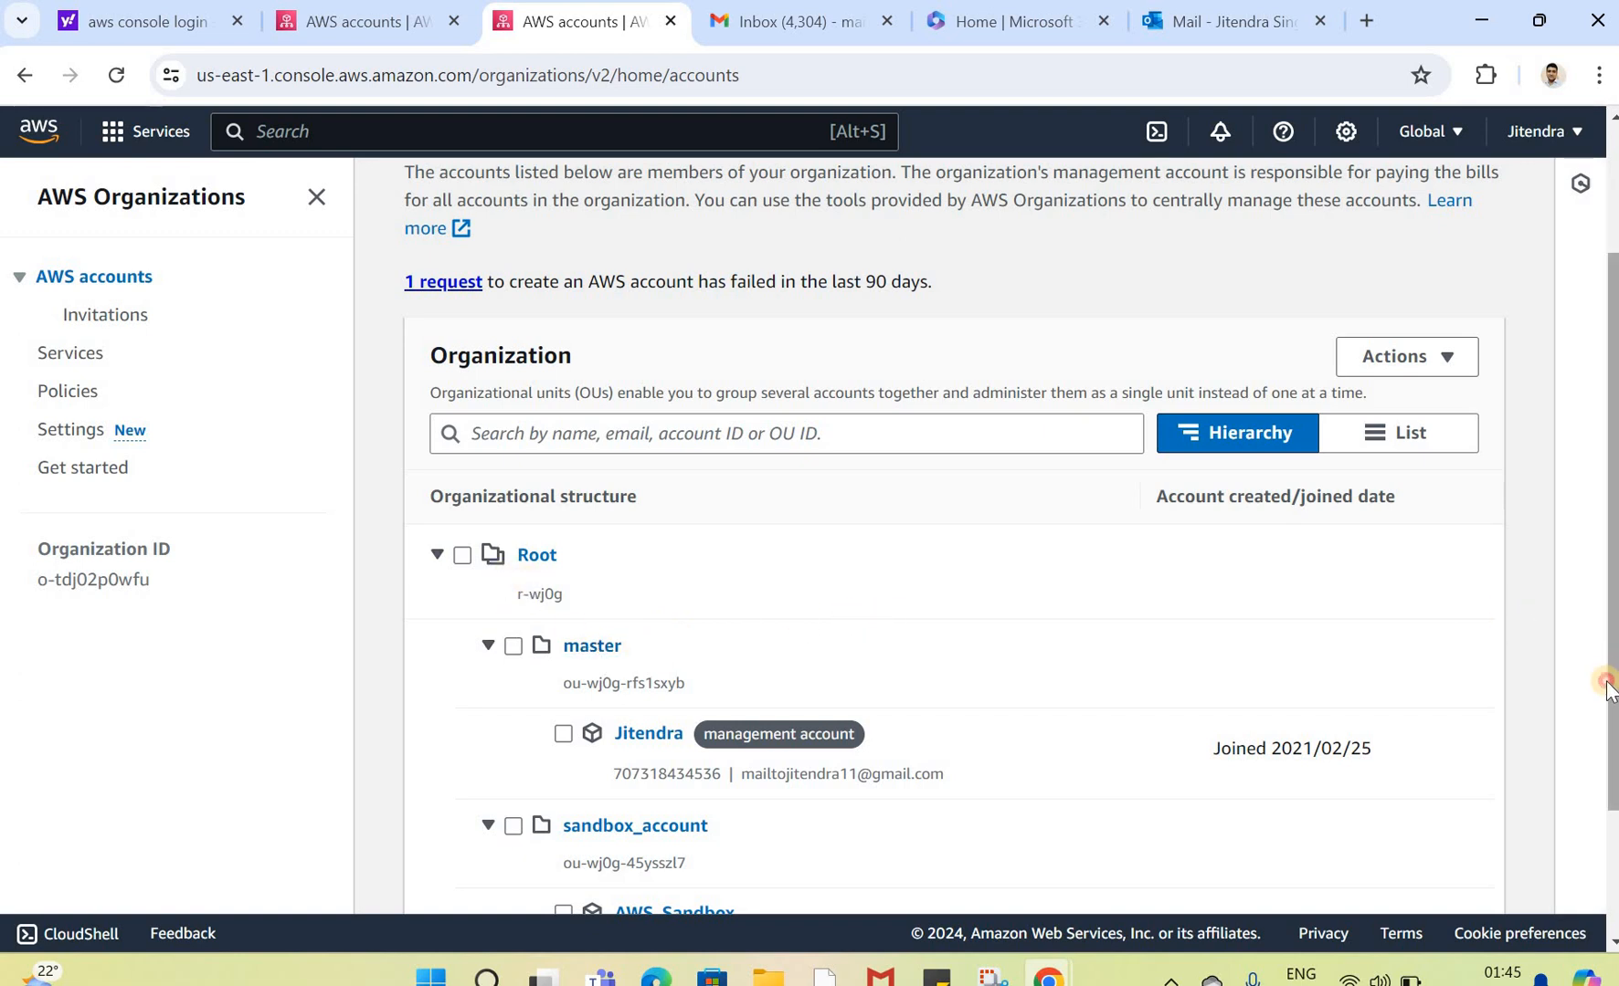
scroll(1218, 639, "down", 2)
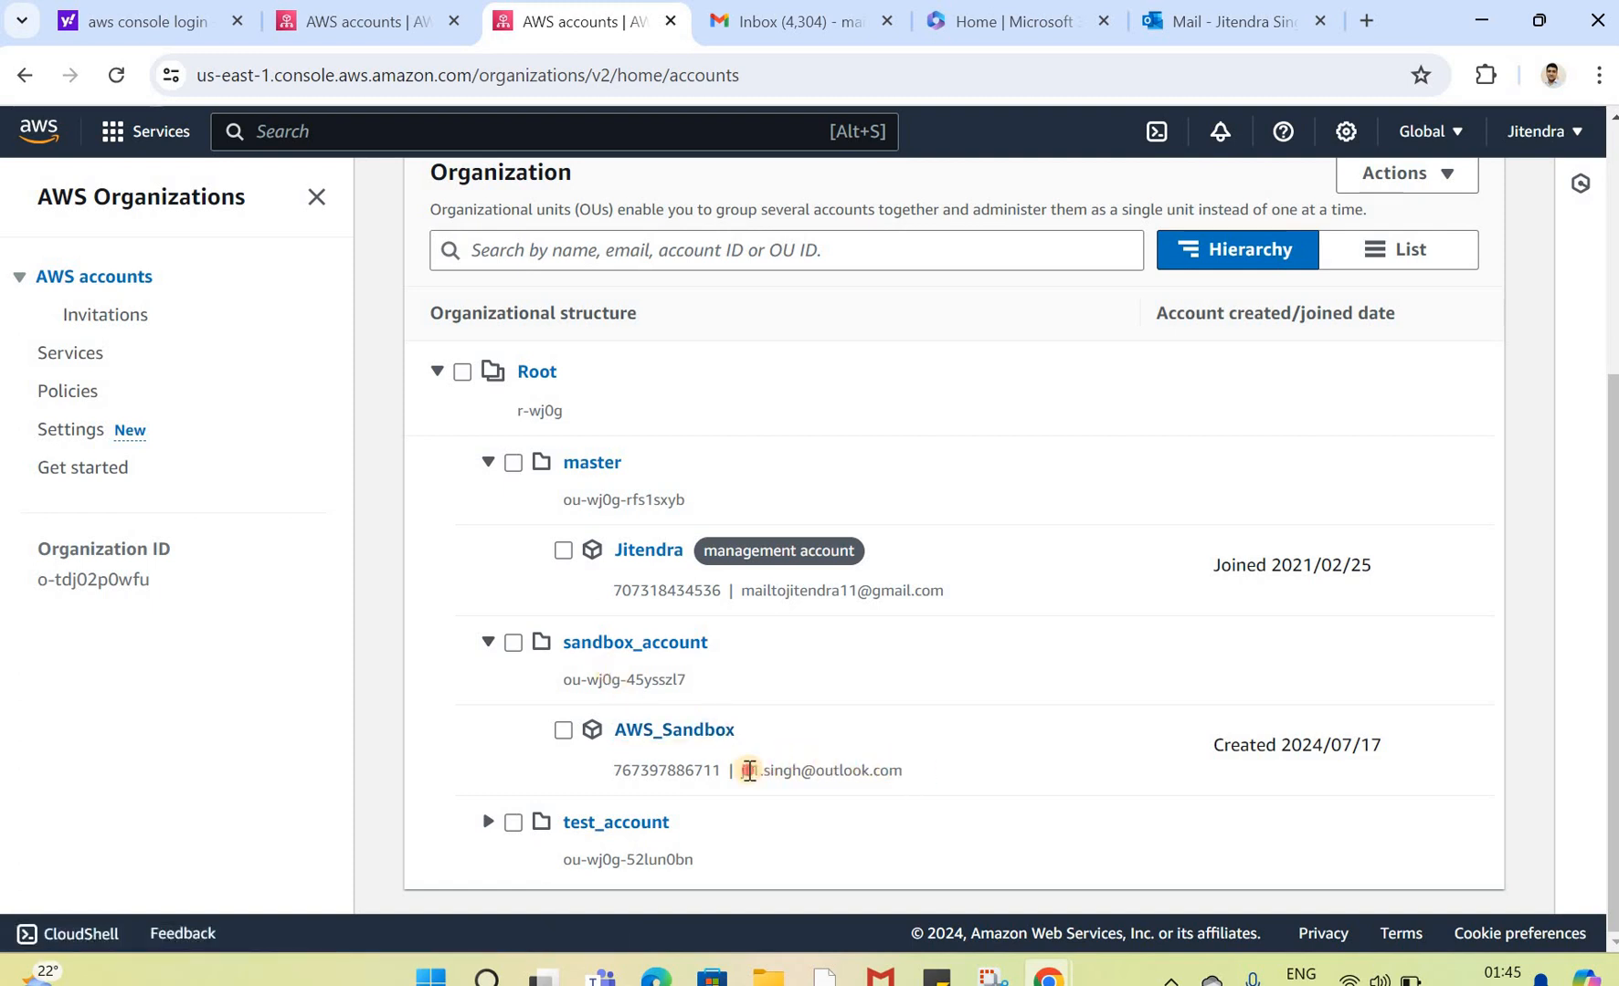
left_click_drag(902, 771, 741, 771)
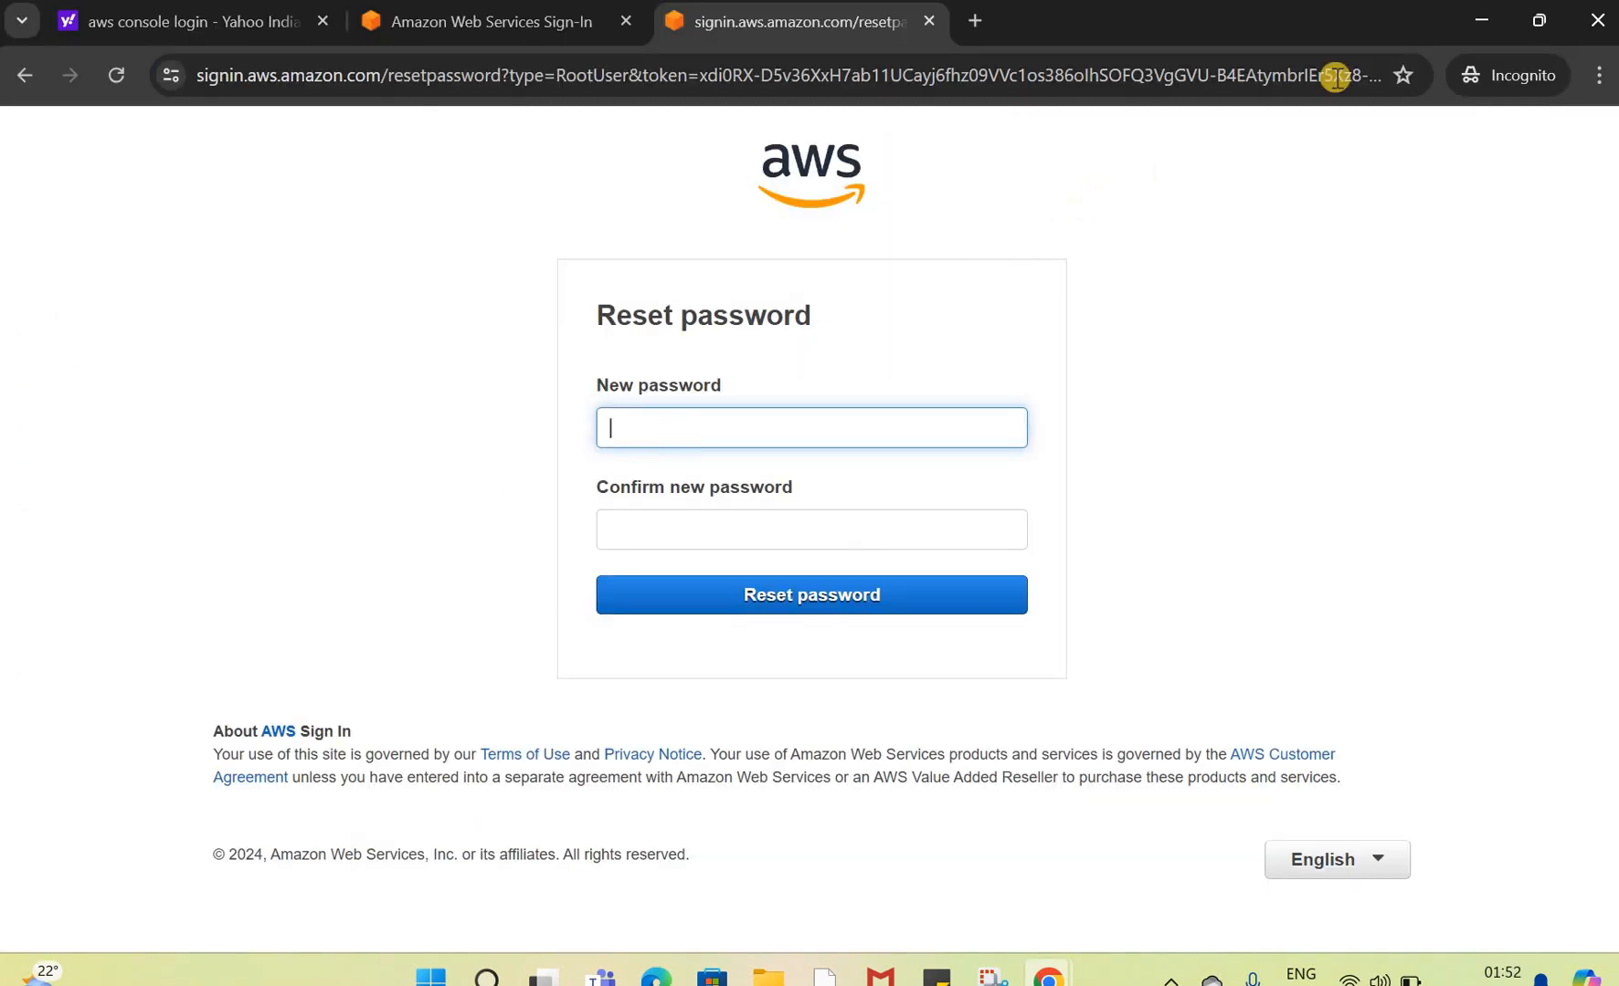
Step: Compare the AWS_Sandbox account's root e-mail address with the mailbox that received the password reset link
left_click(1477, 28)
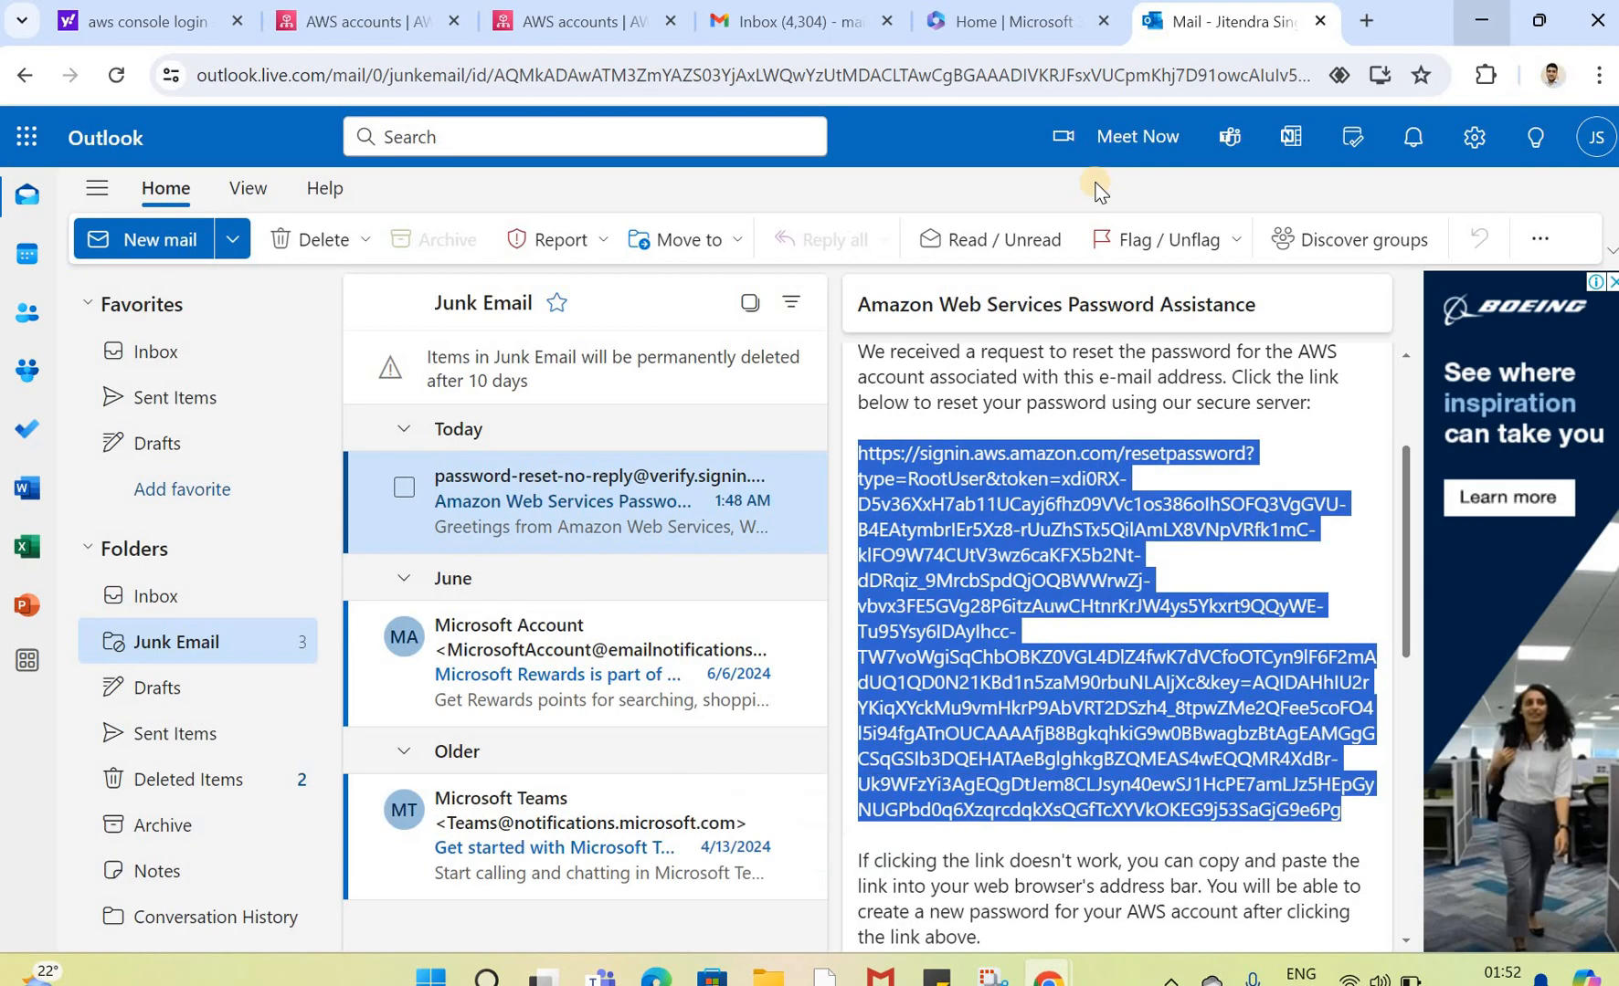
left_click(569, 24)
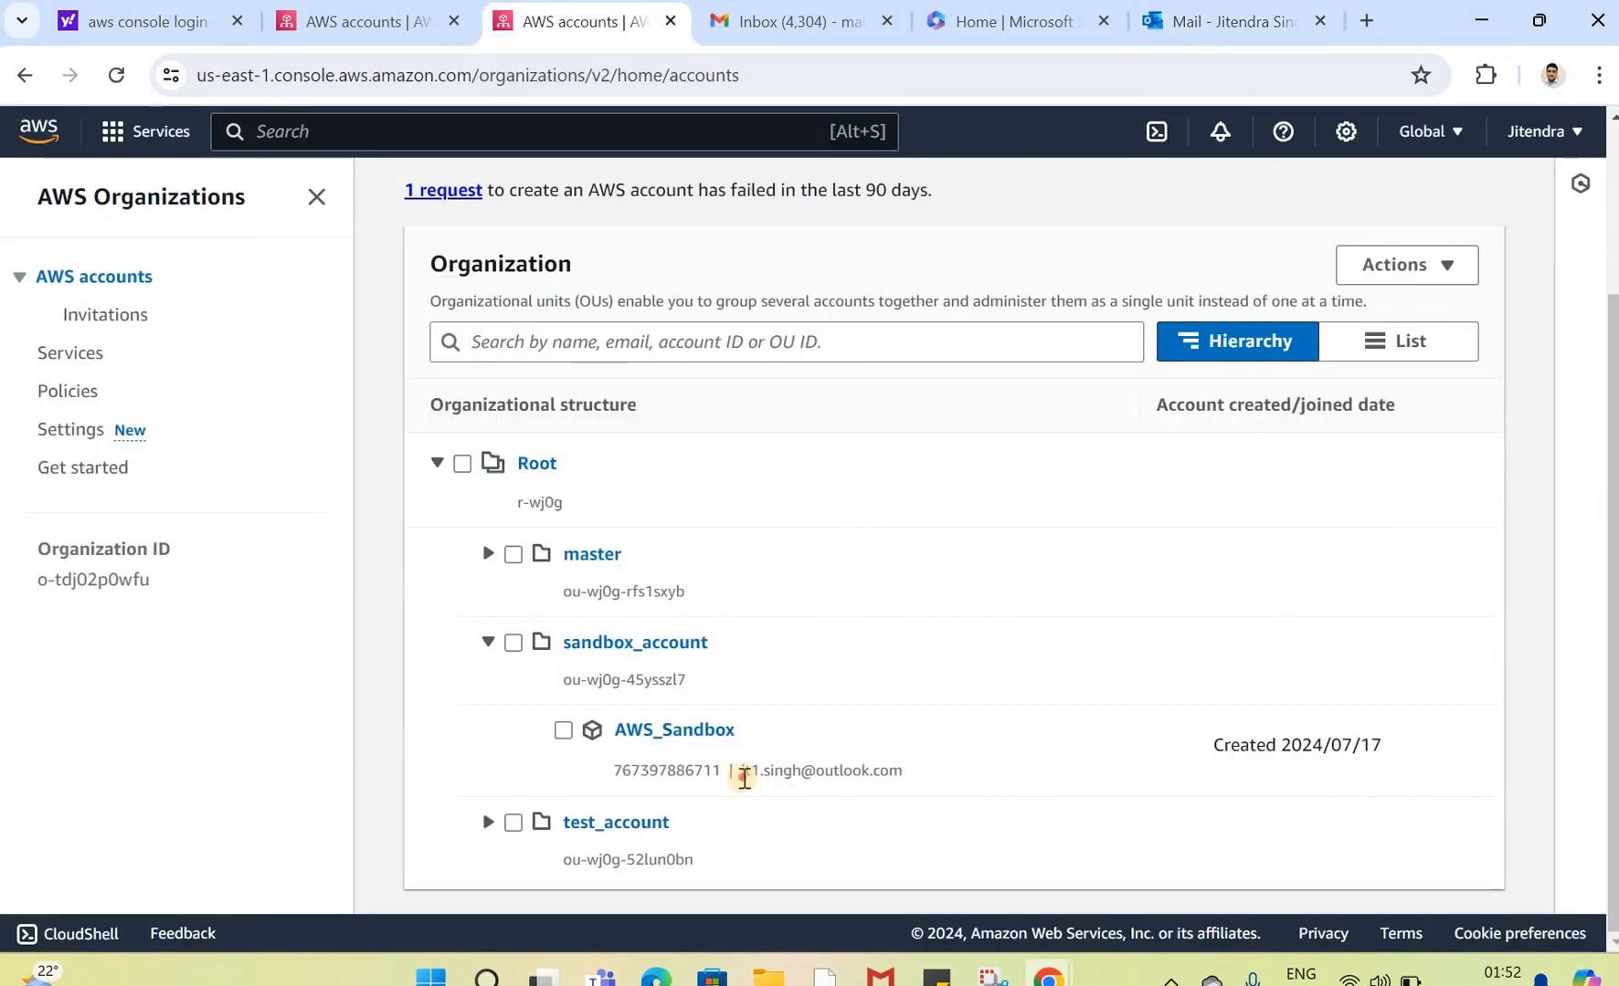
left_click_drag(903, 774, 744, 777)
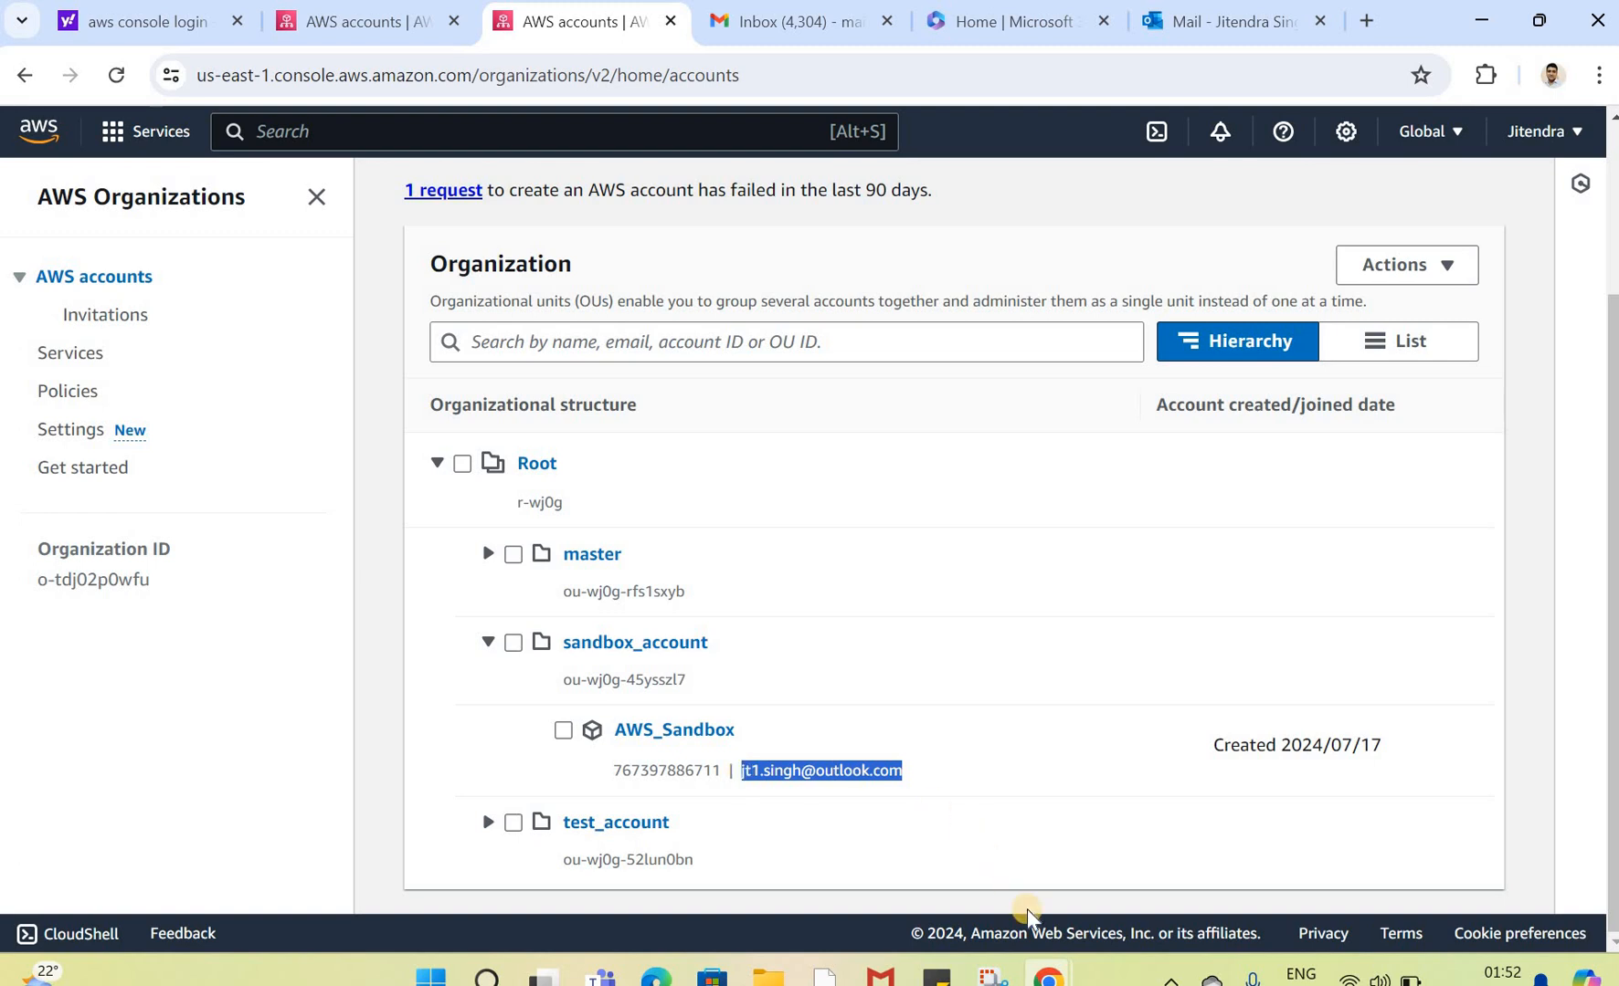
mouse_move(1048, 973)
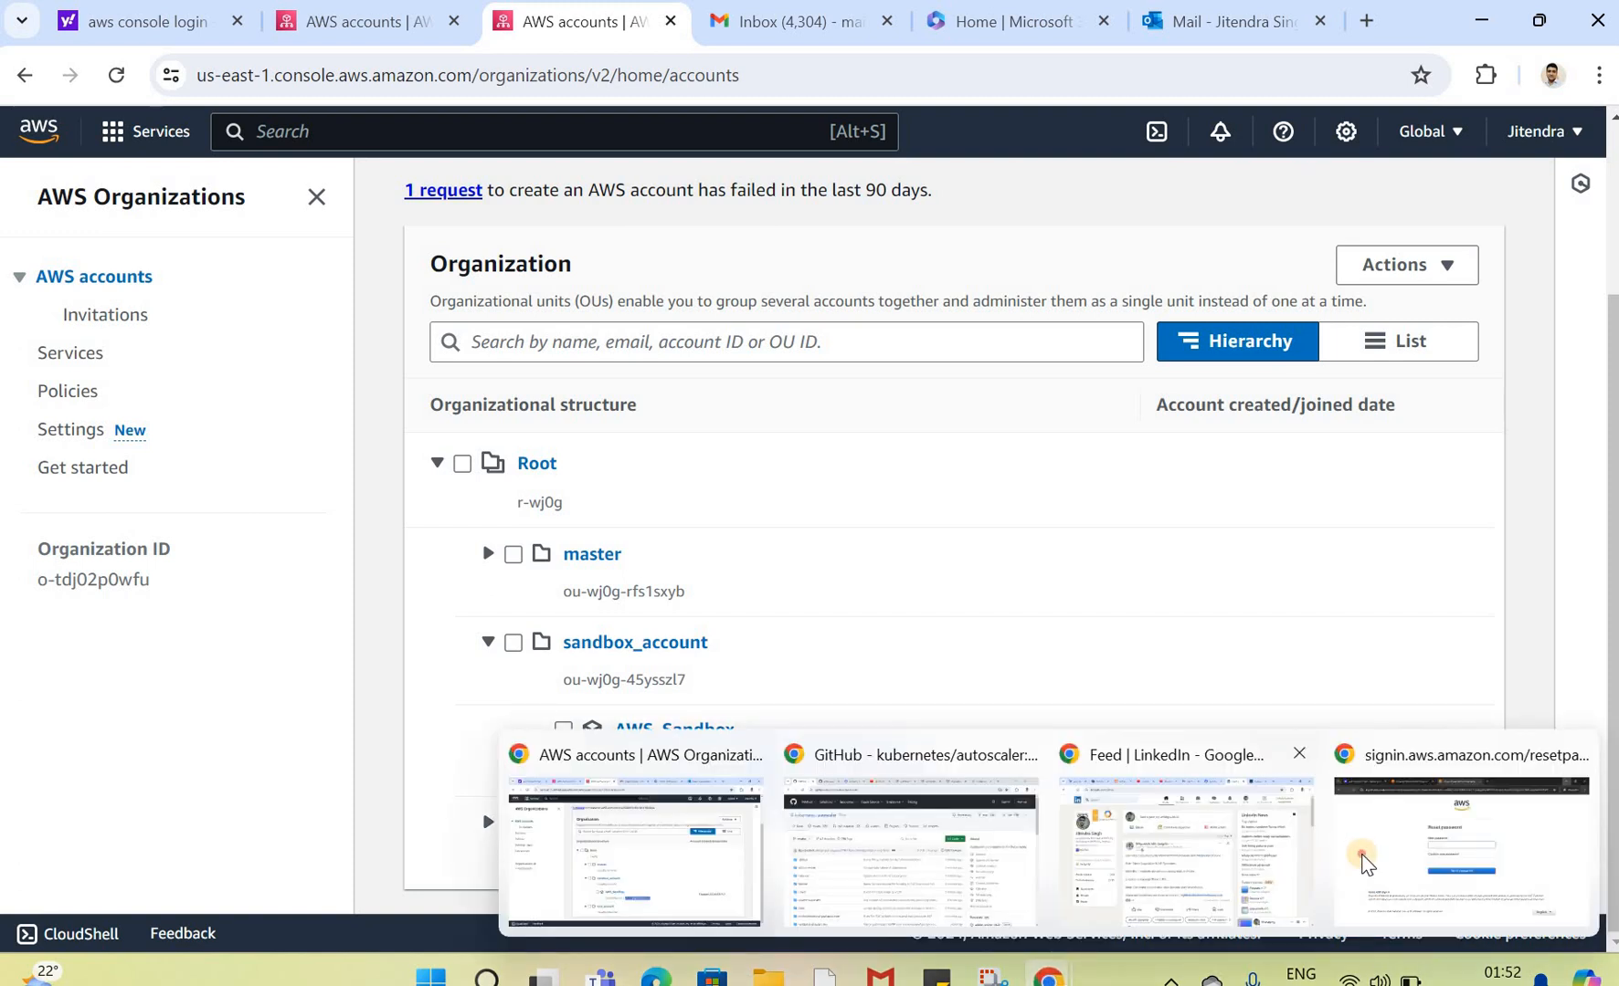
left_click(1356, 864)
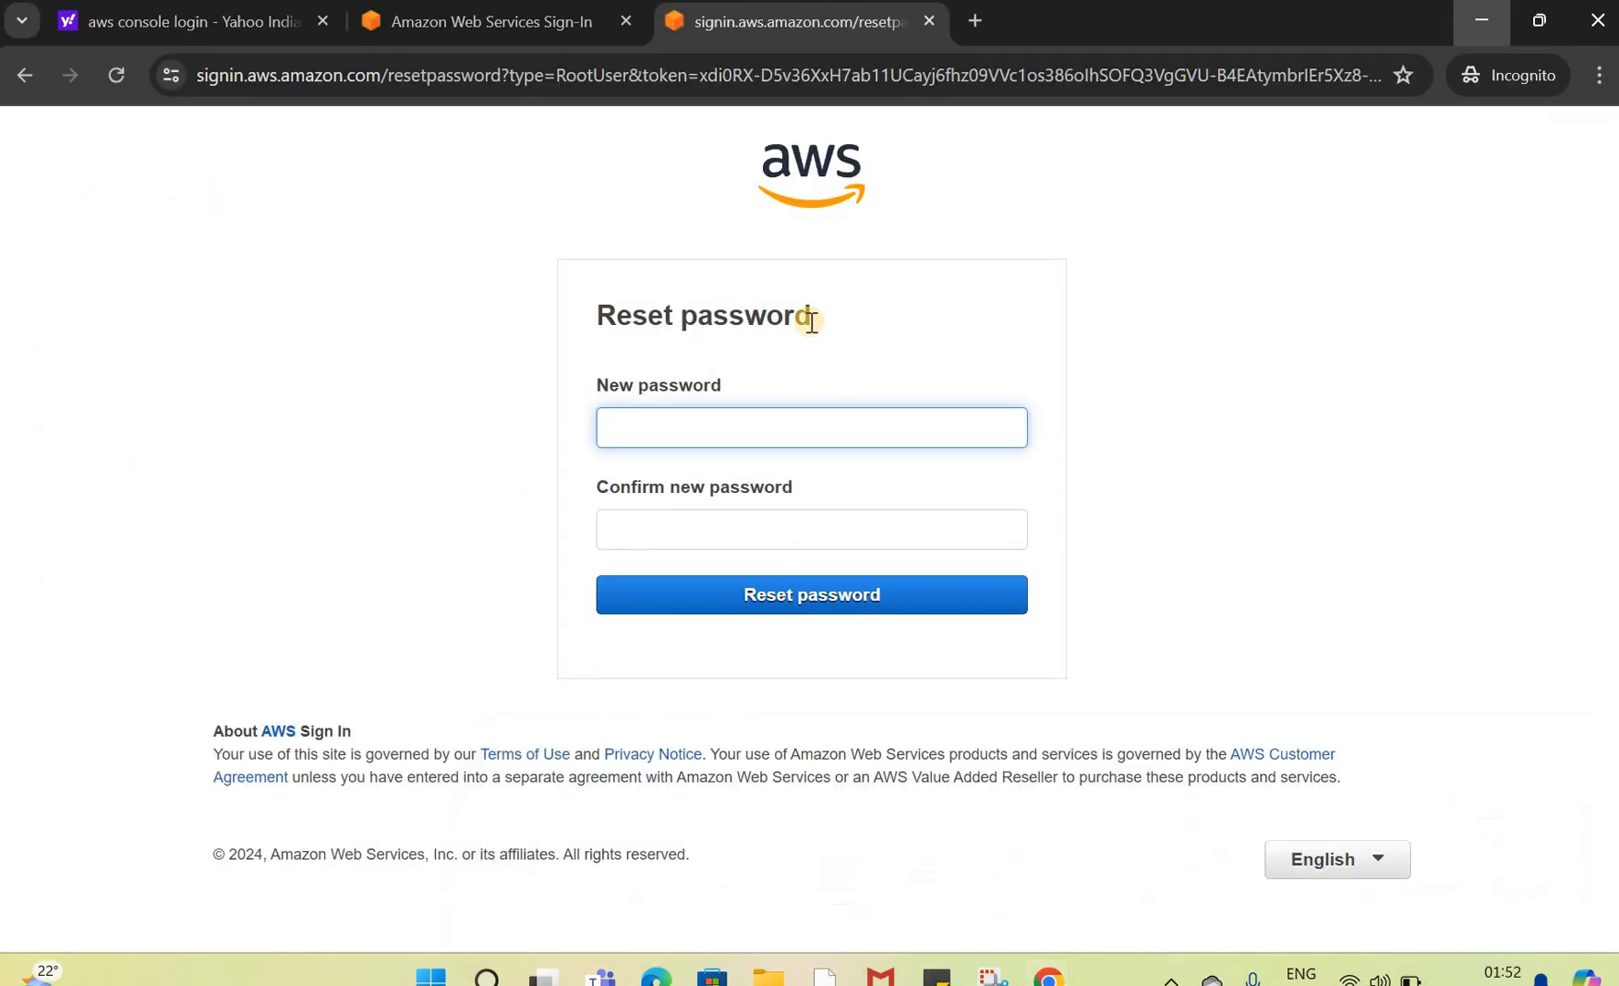
left_click(479, 23)
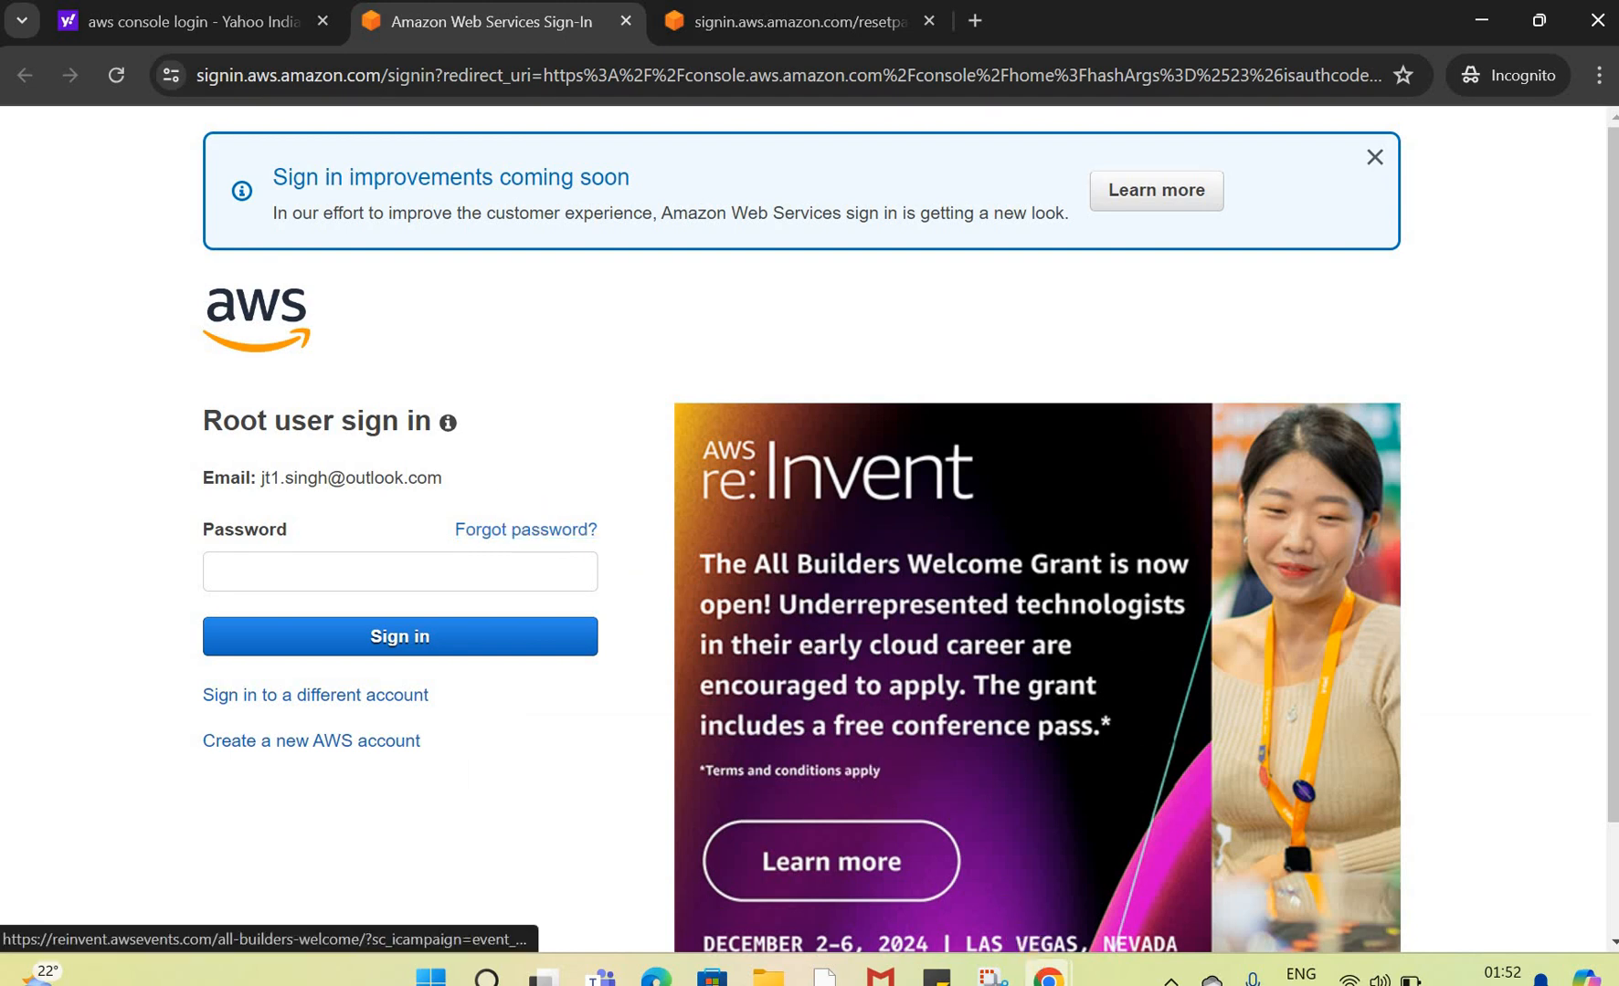
left_click(1049, 978)
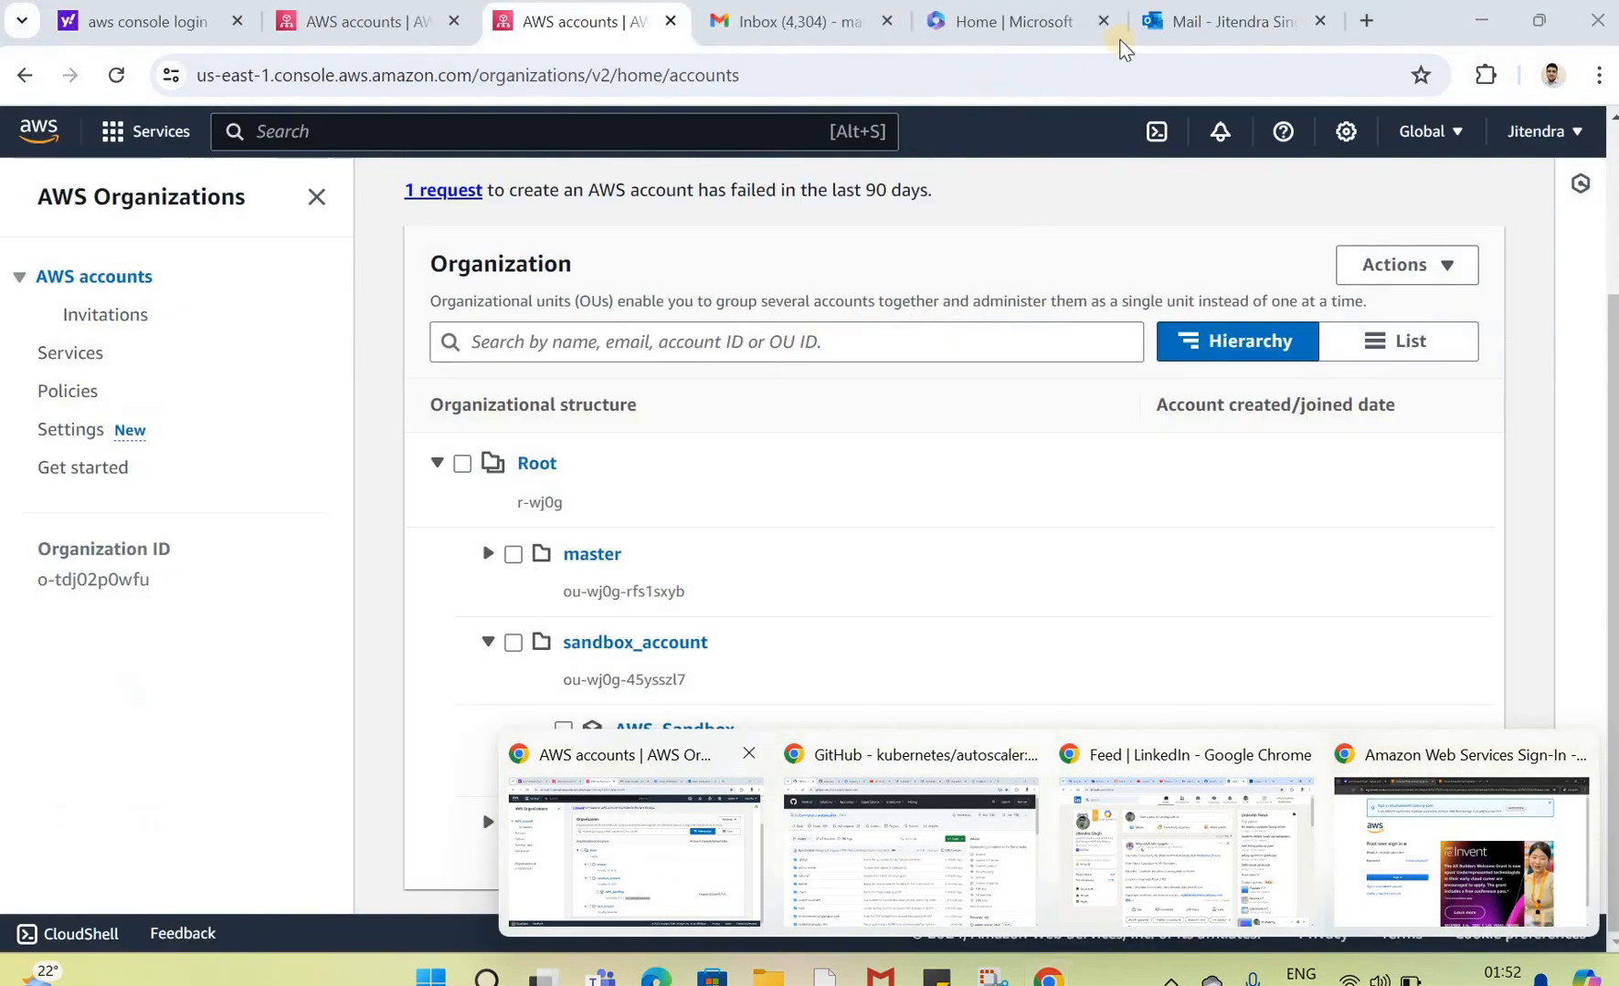
left_click(663, 858)
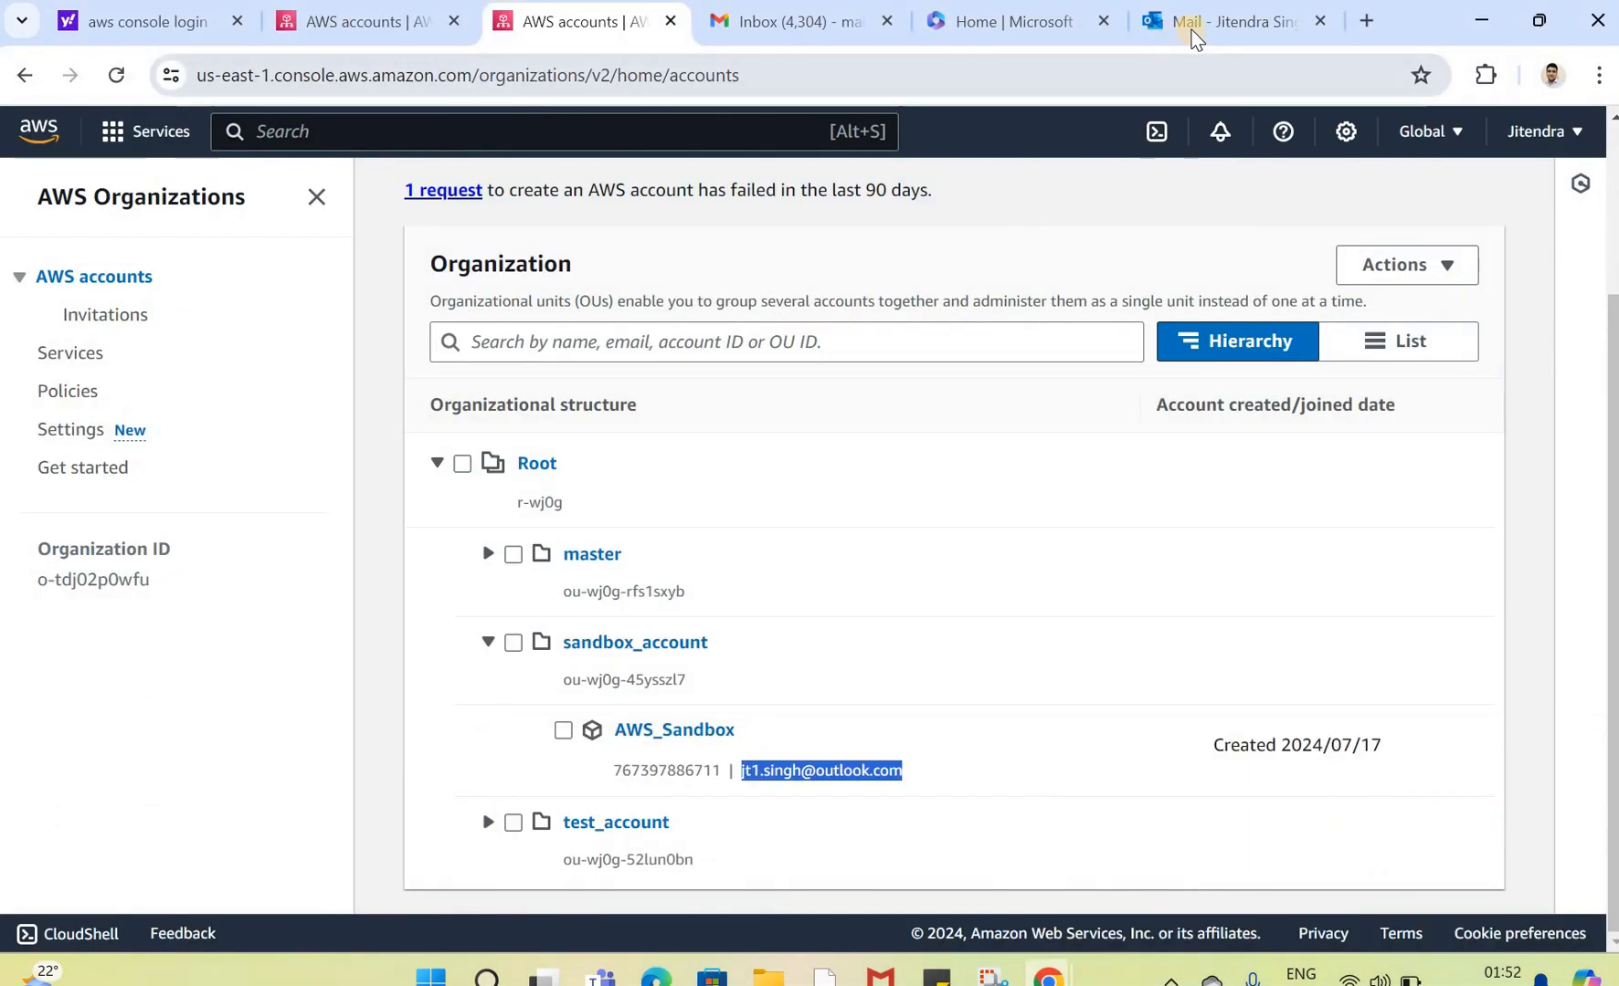
left_click(1192, 36)
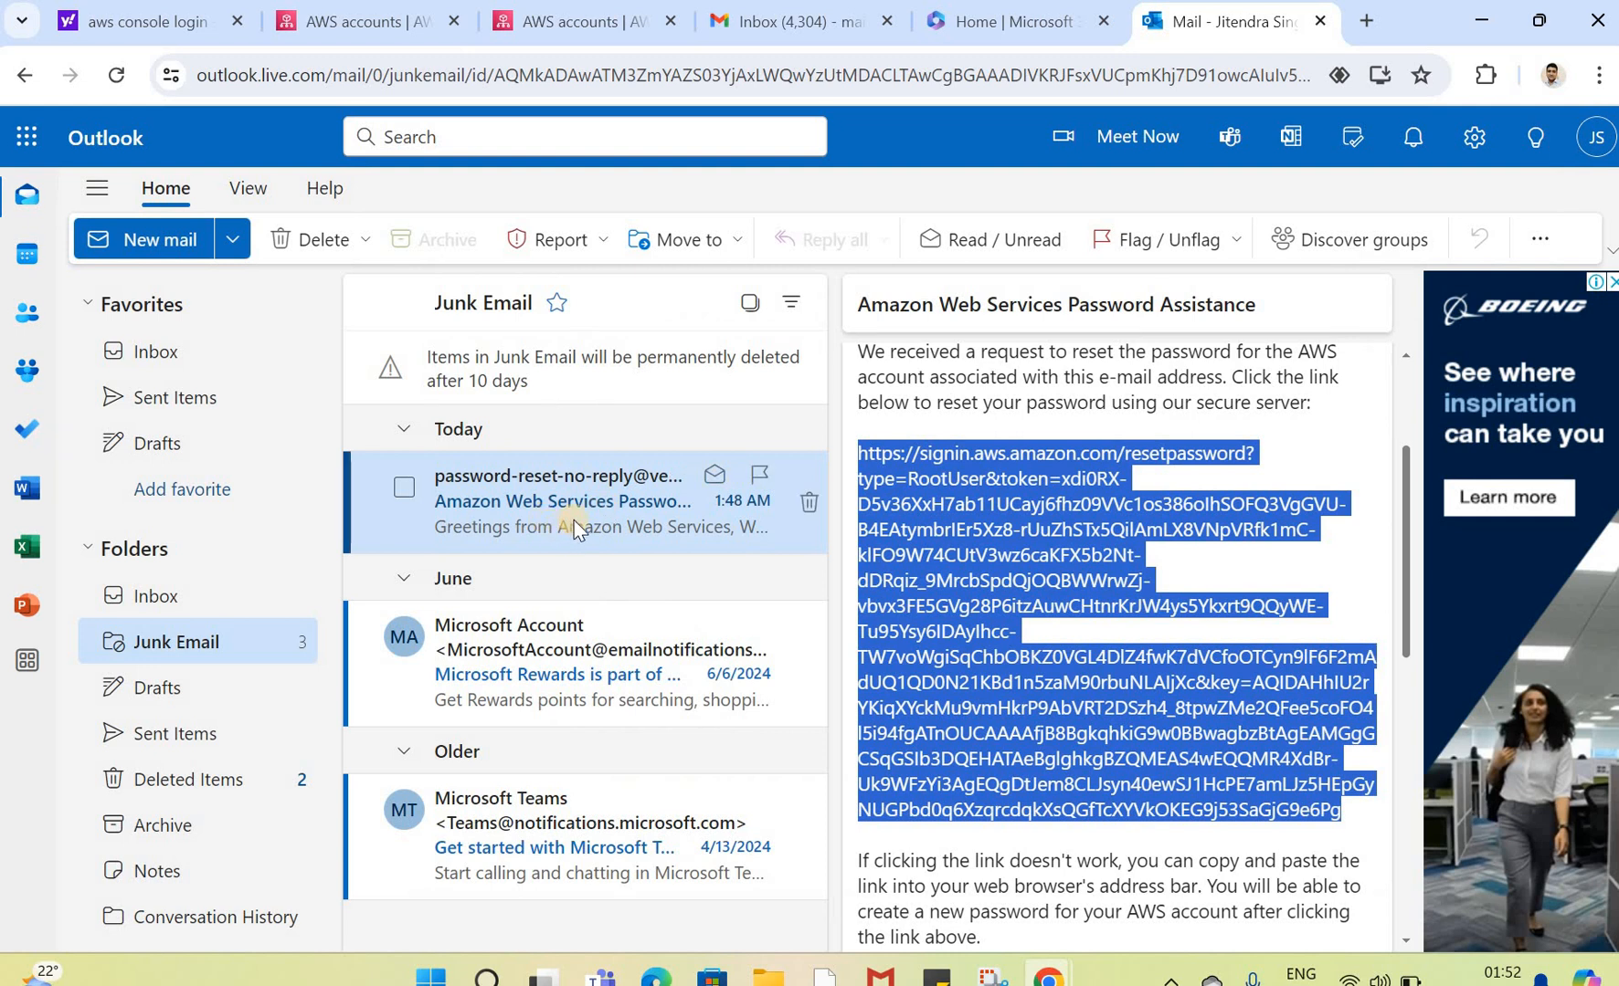
left_click(1596, 138)
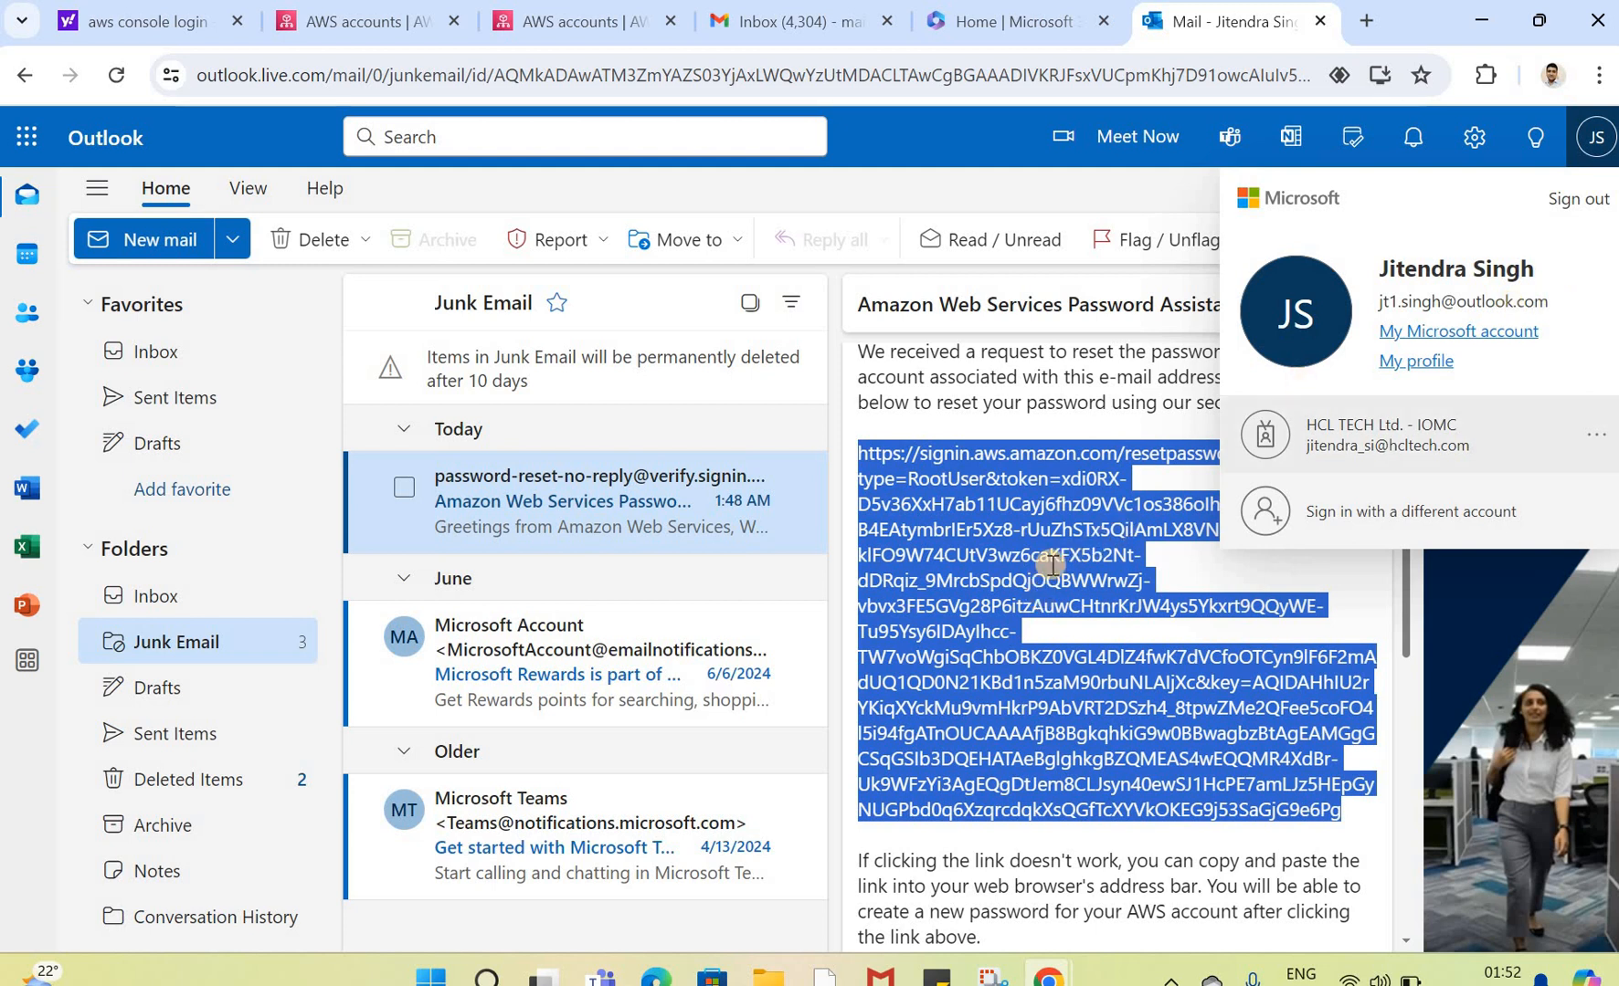
mouse_move(1049, 979)
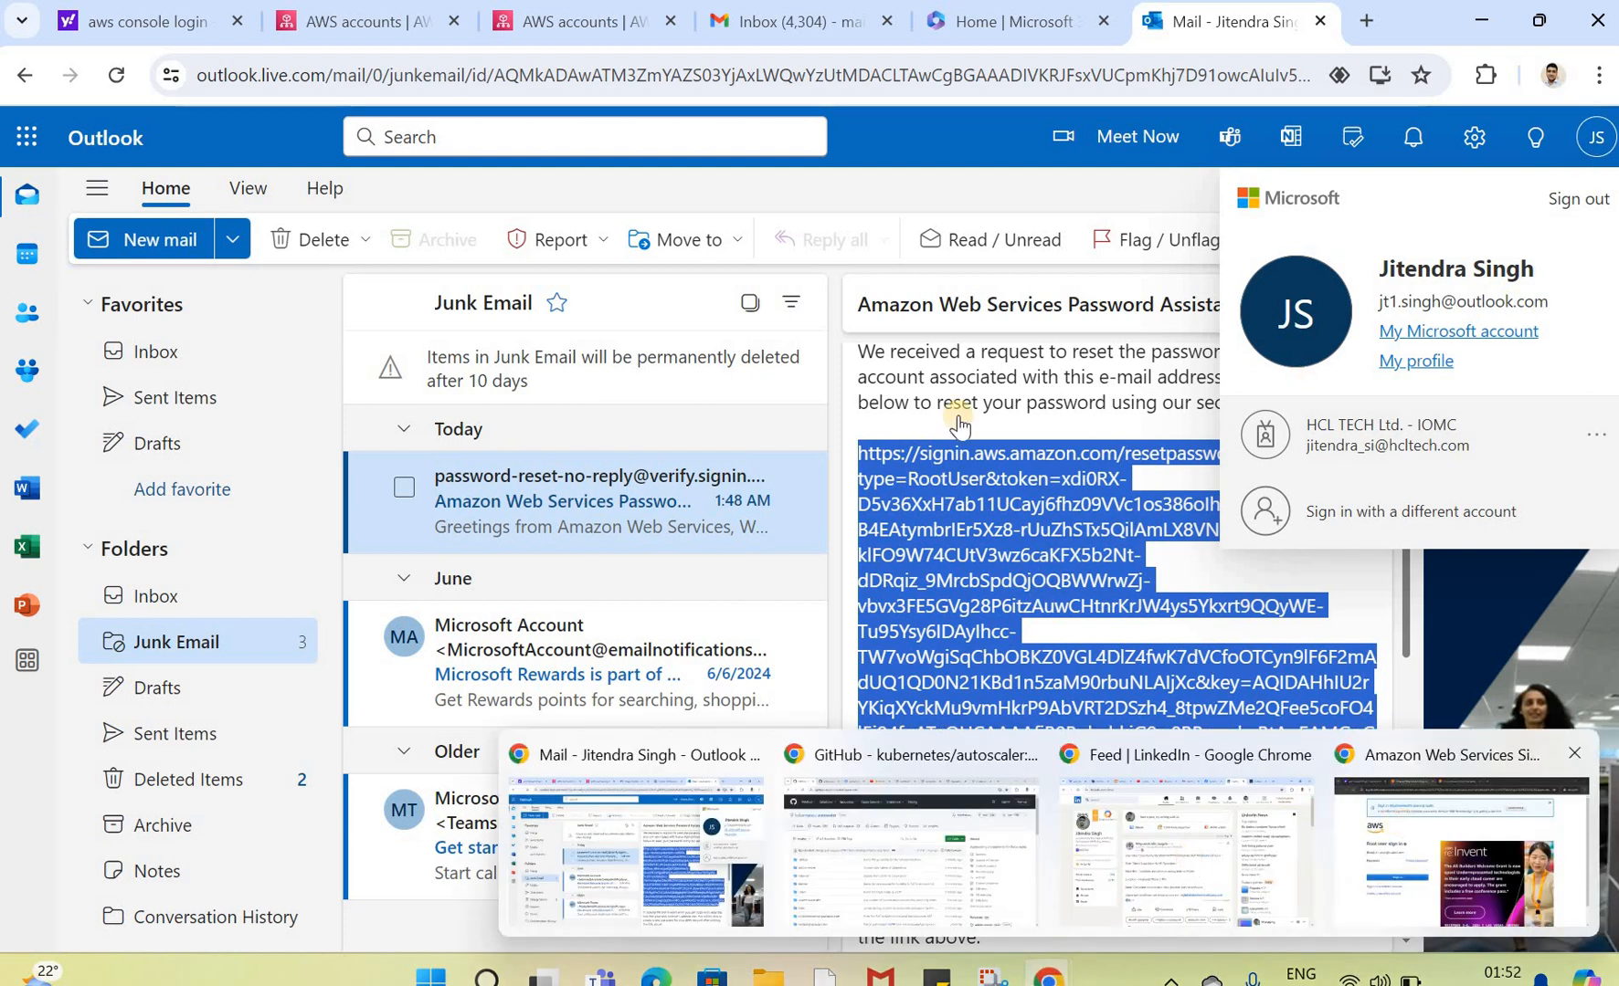
left_click(1405, 837)
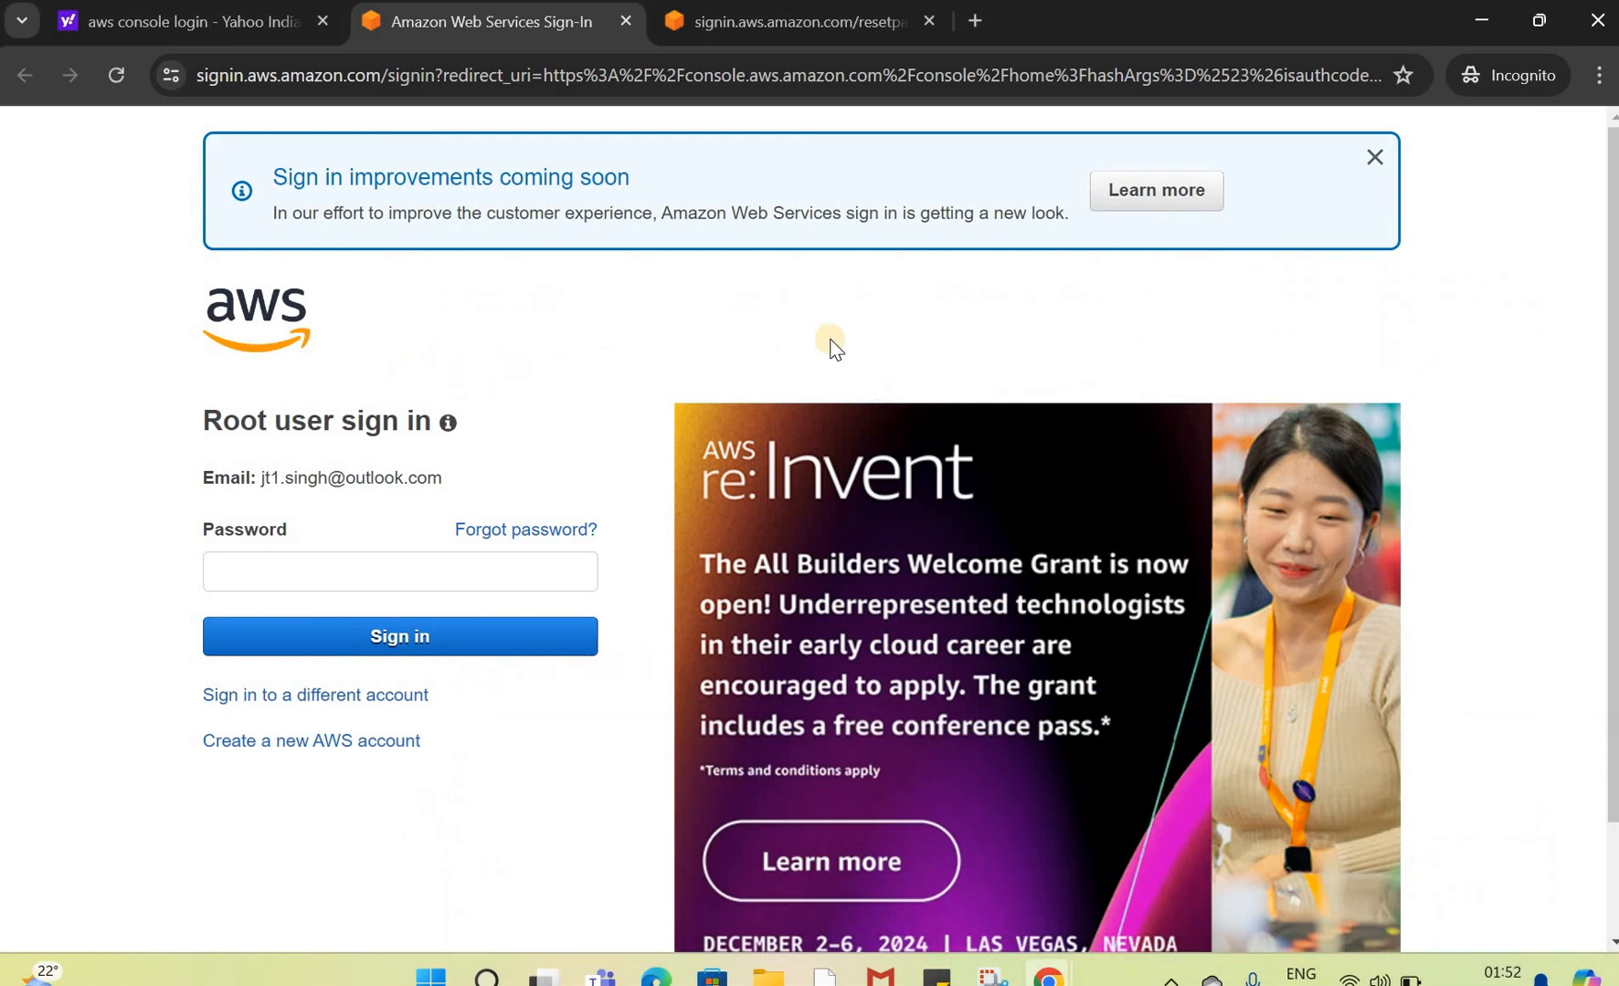
Step: Set a new root user password through the reset link and continue to sign in
left_click(759, 26)
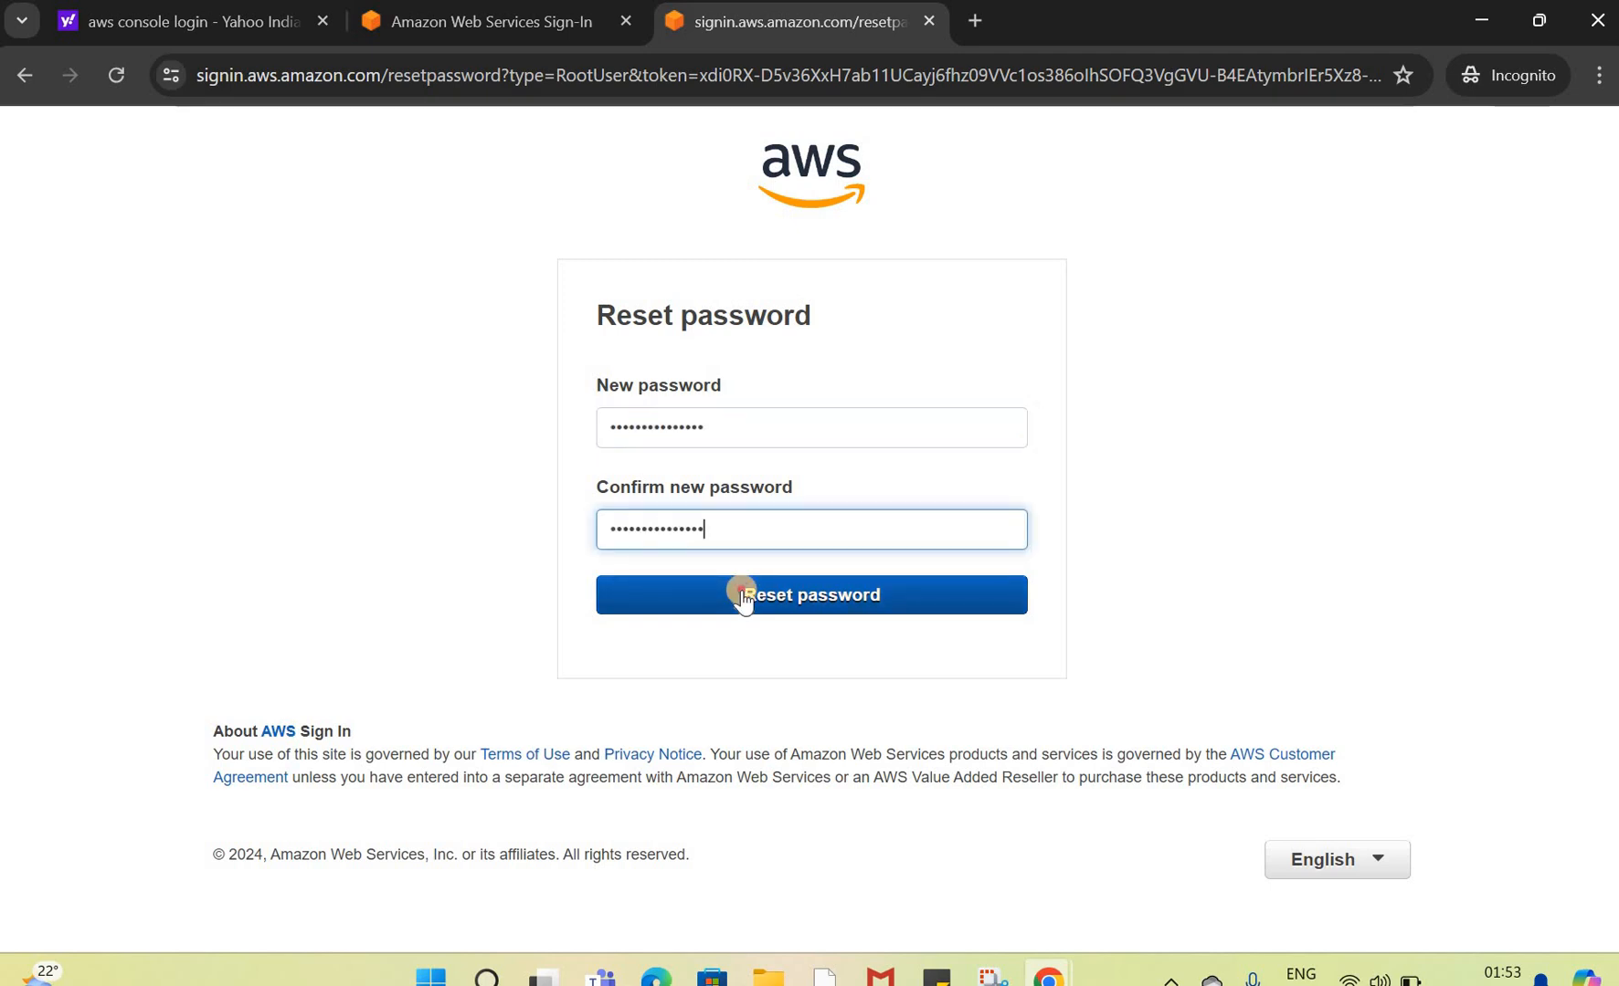
left_click(742, 597)
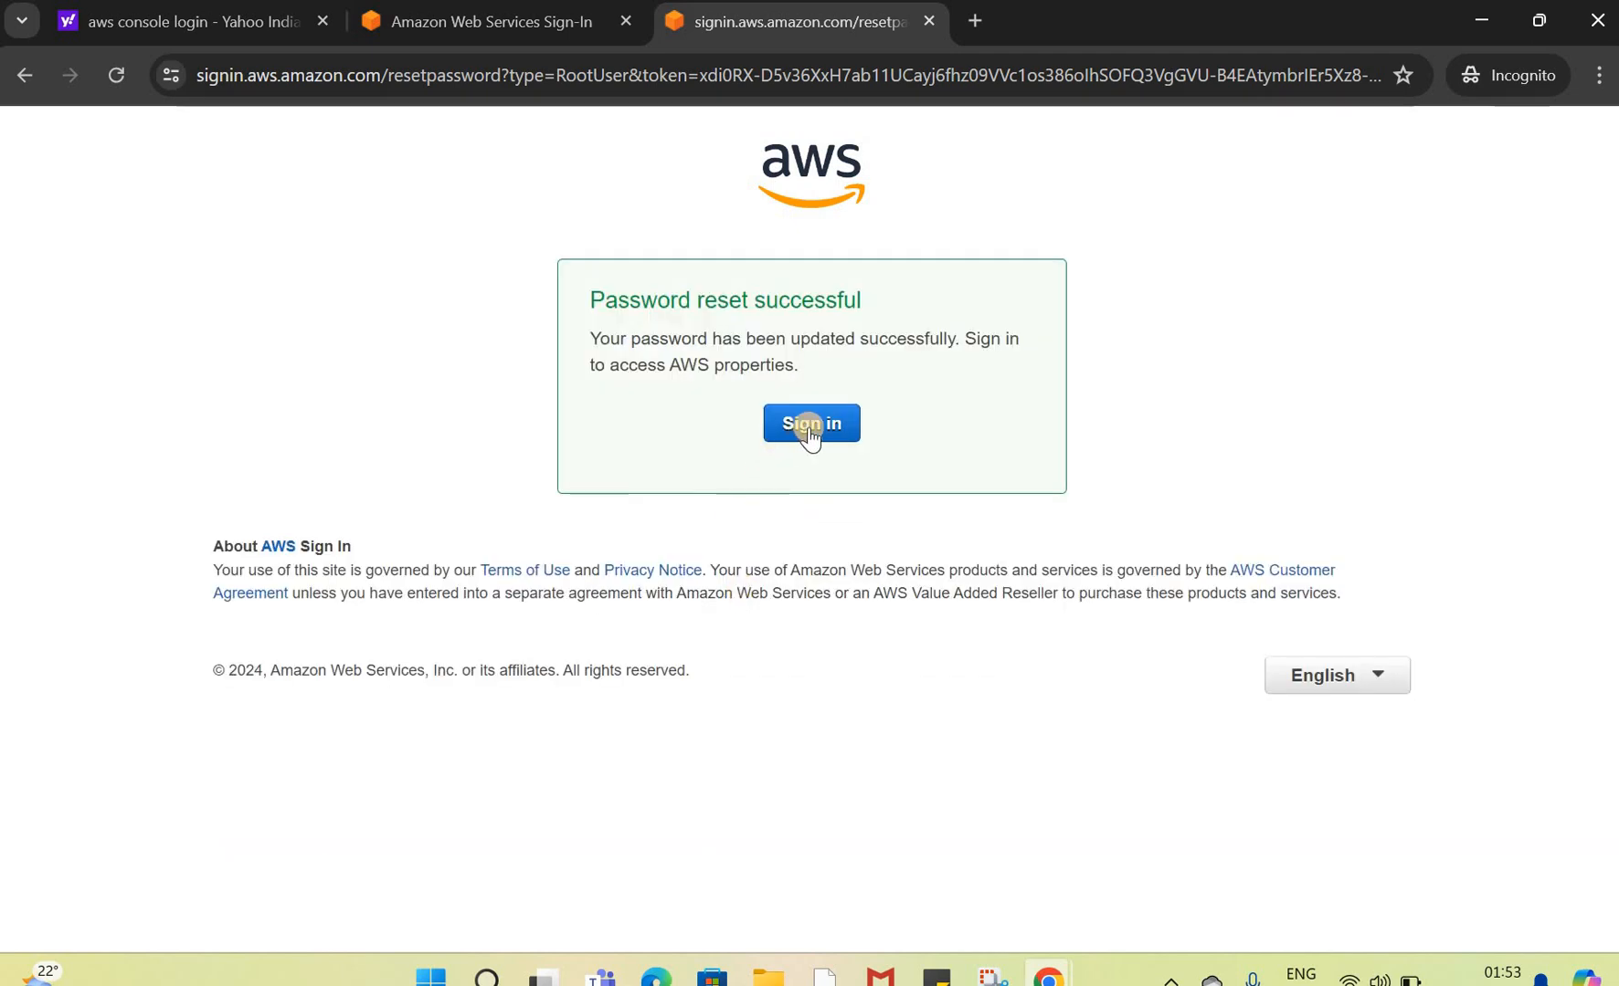
left_click(808, 429)
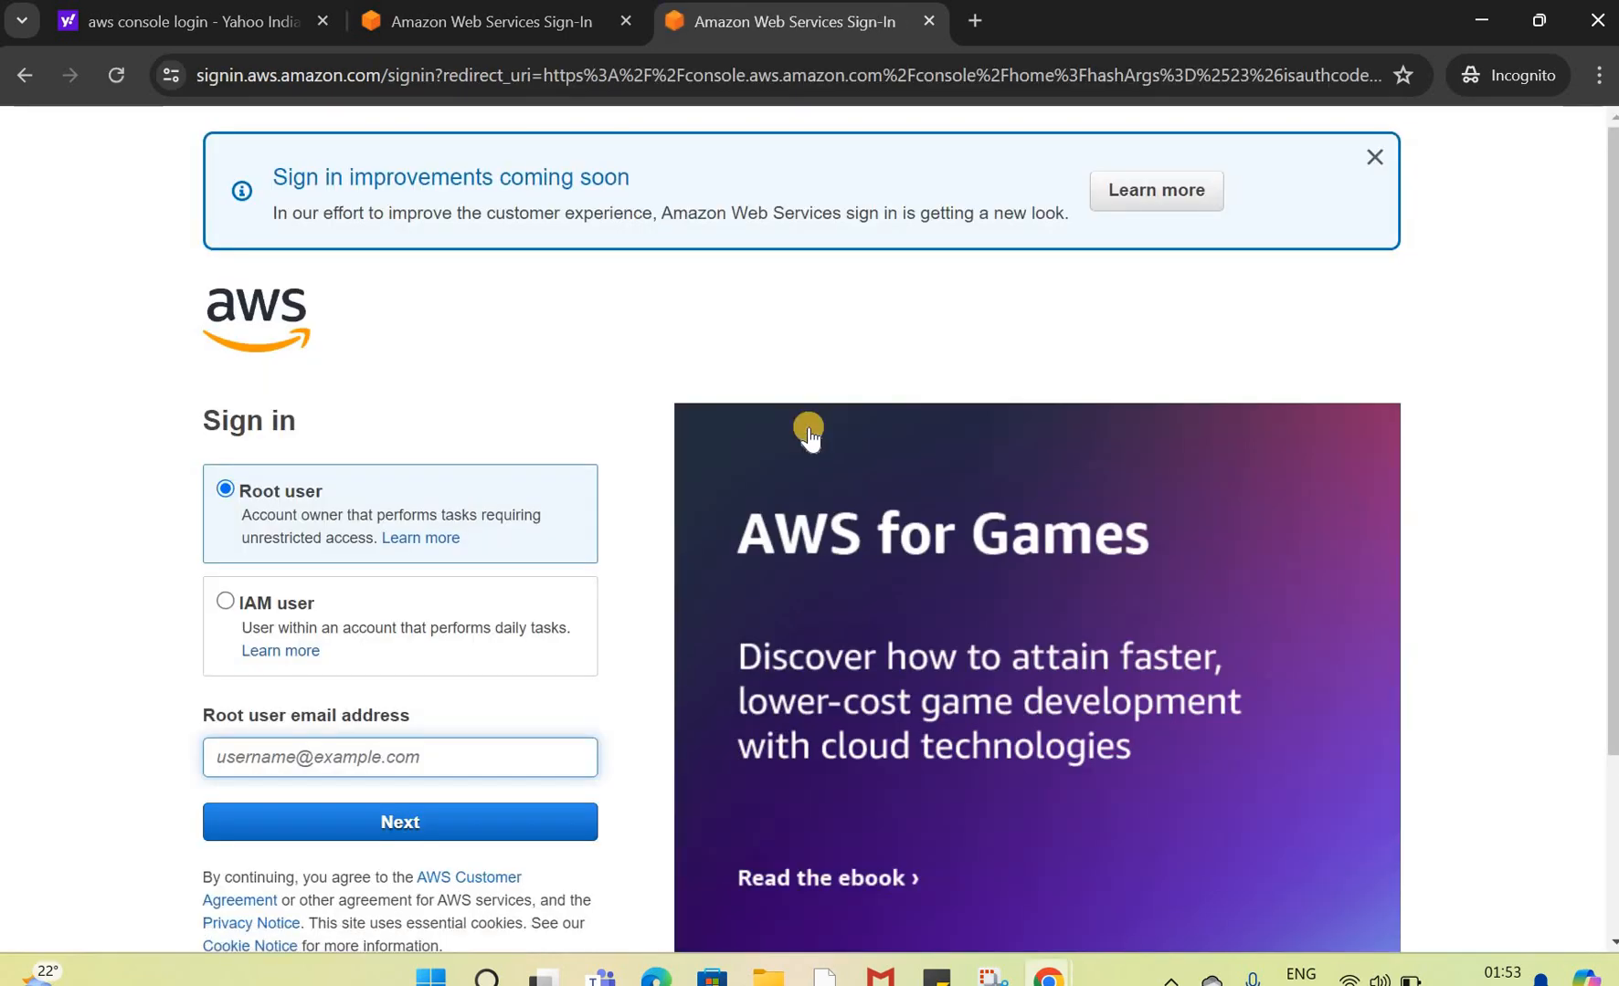
Step: Open the AWS Management Console sign-in page from the search results
left_click(315, 756)
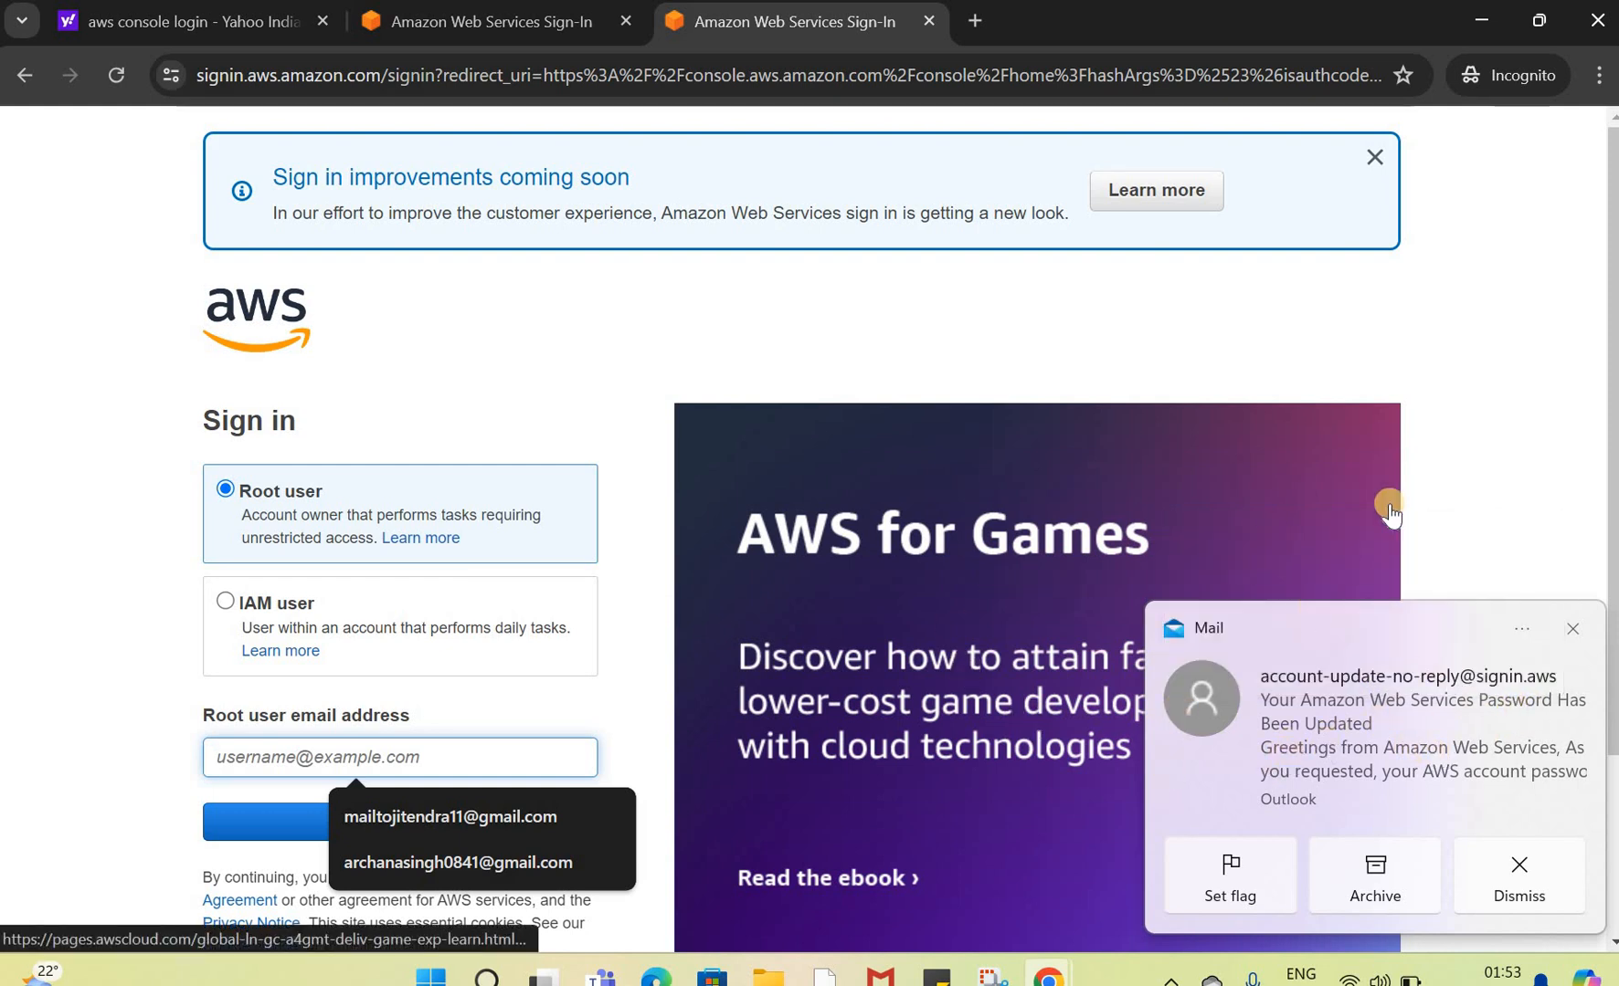
left_click(1580, 629)
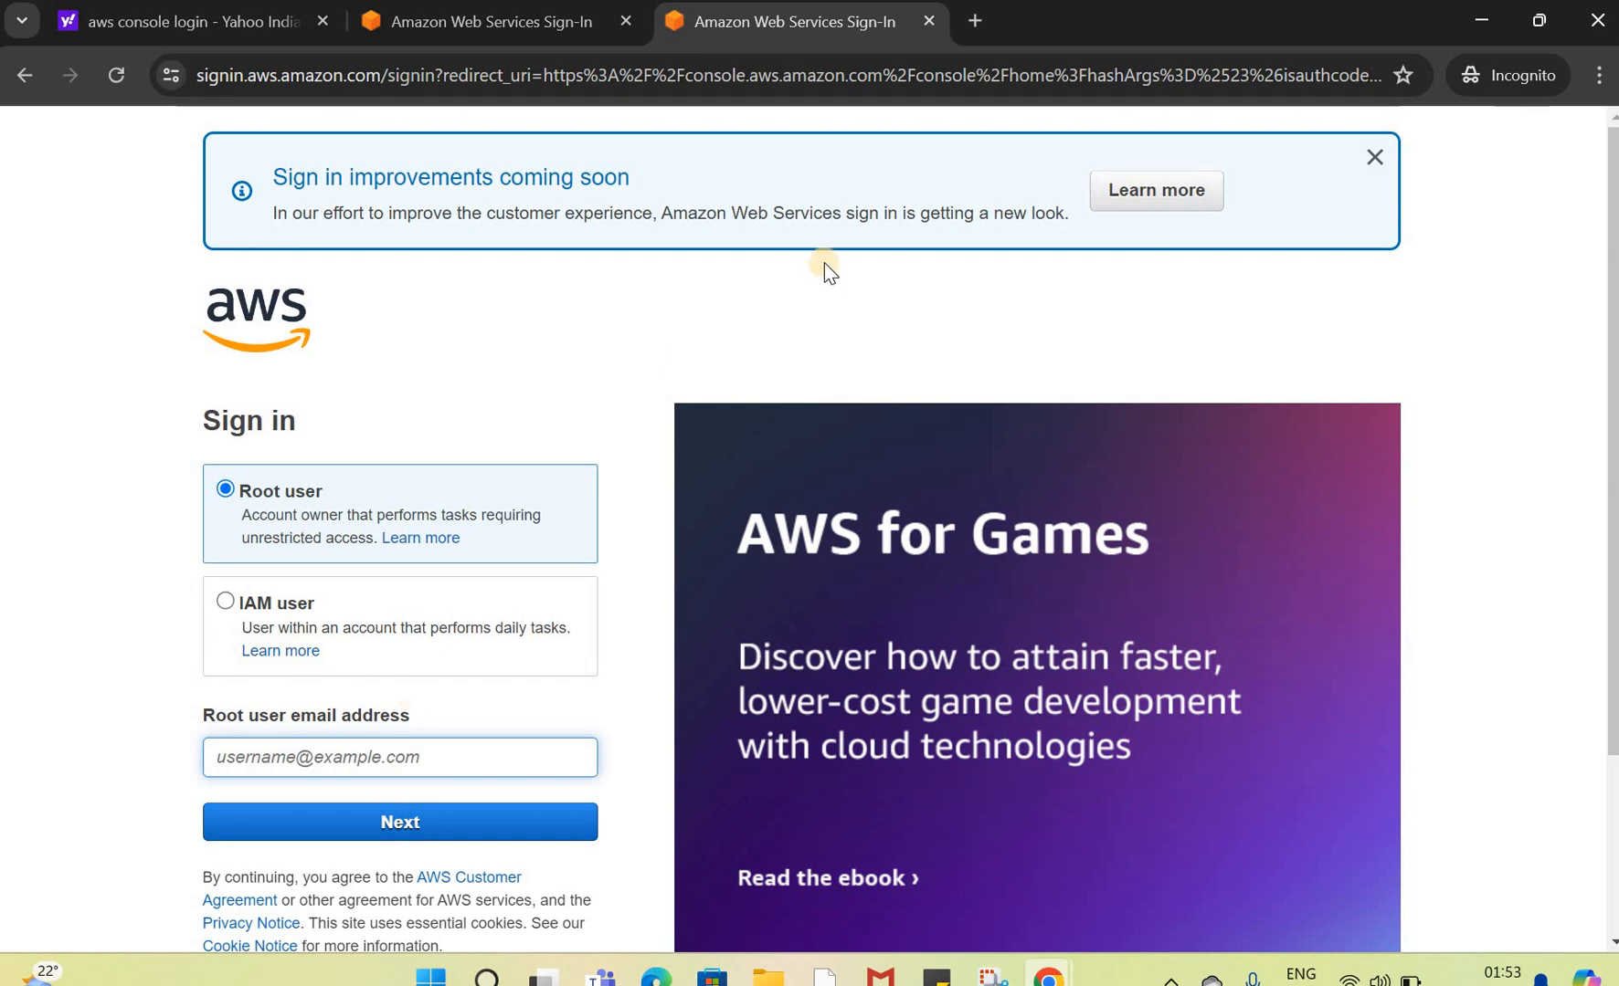
left_click(213, 24)
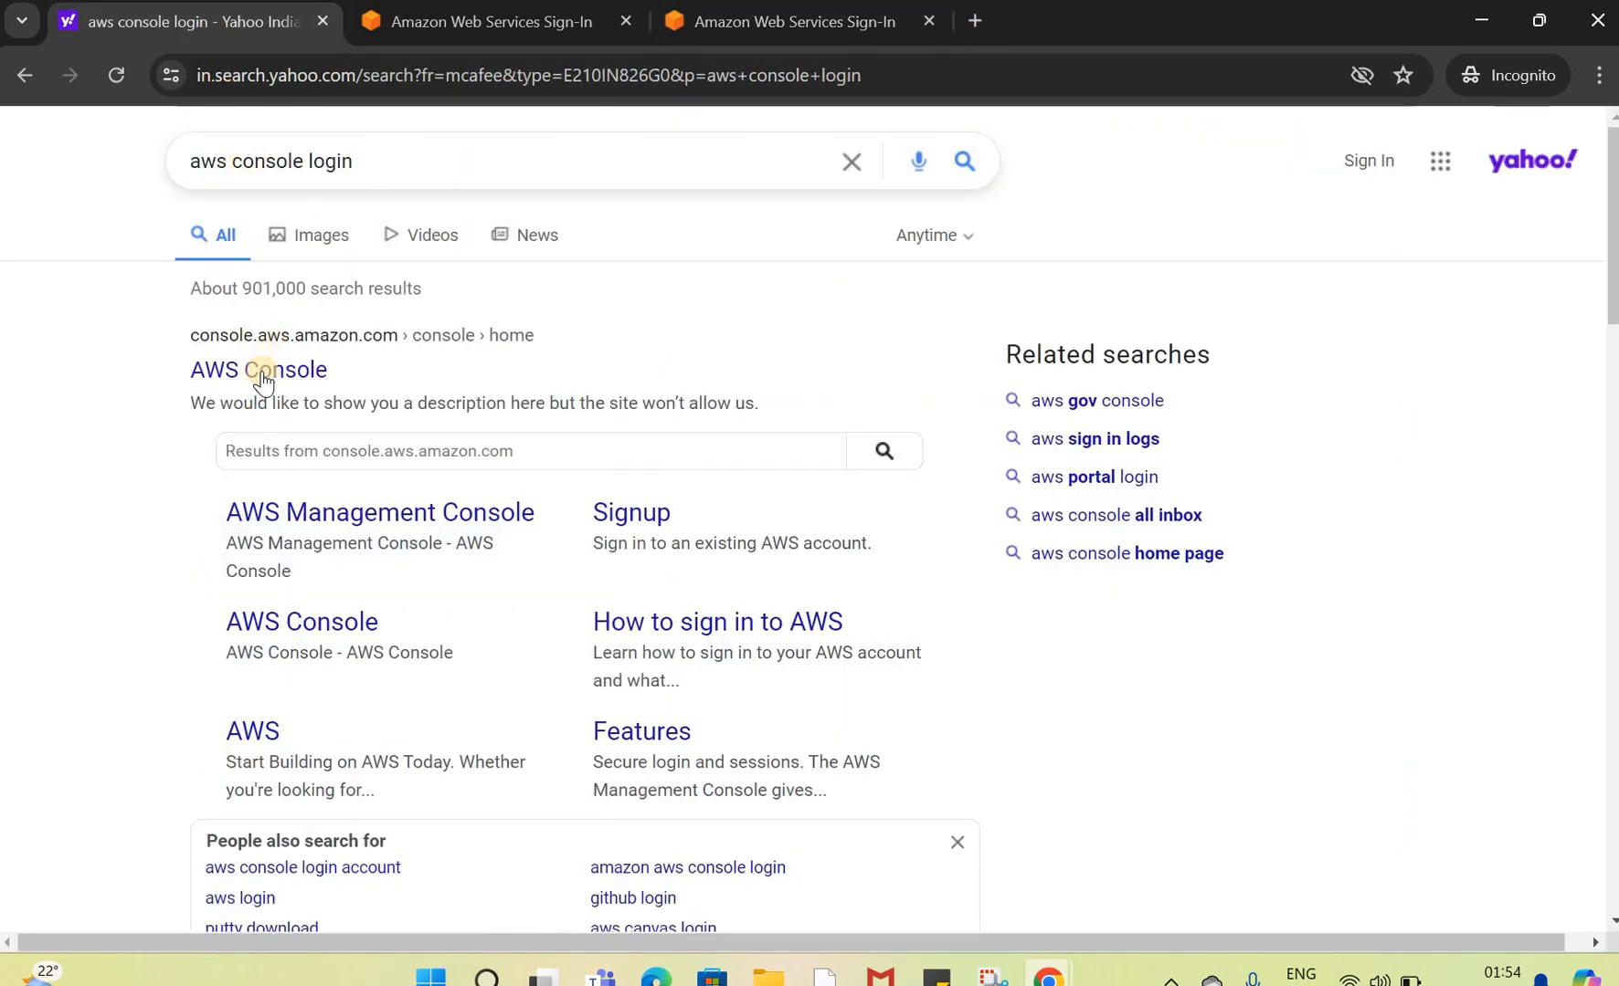
left_click(265, 379)
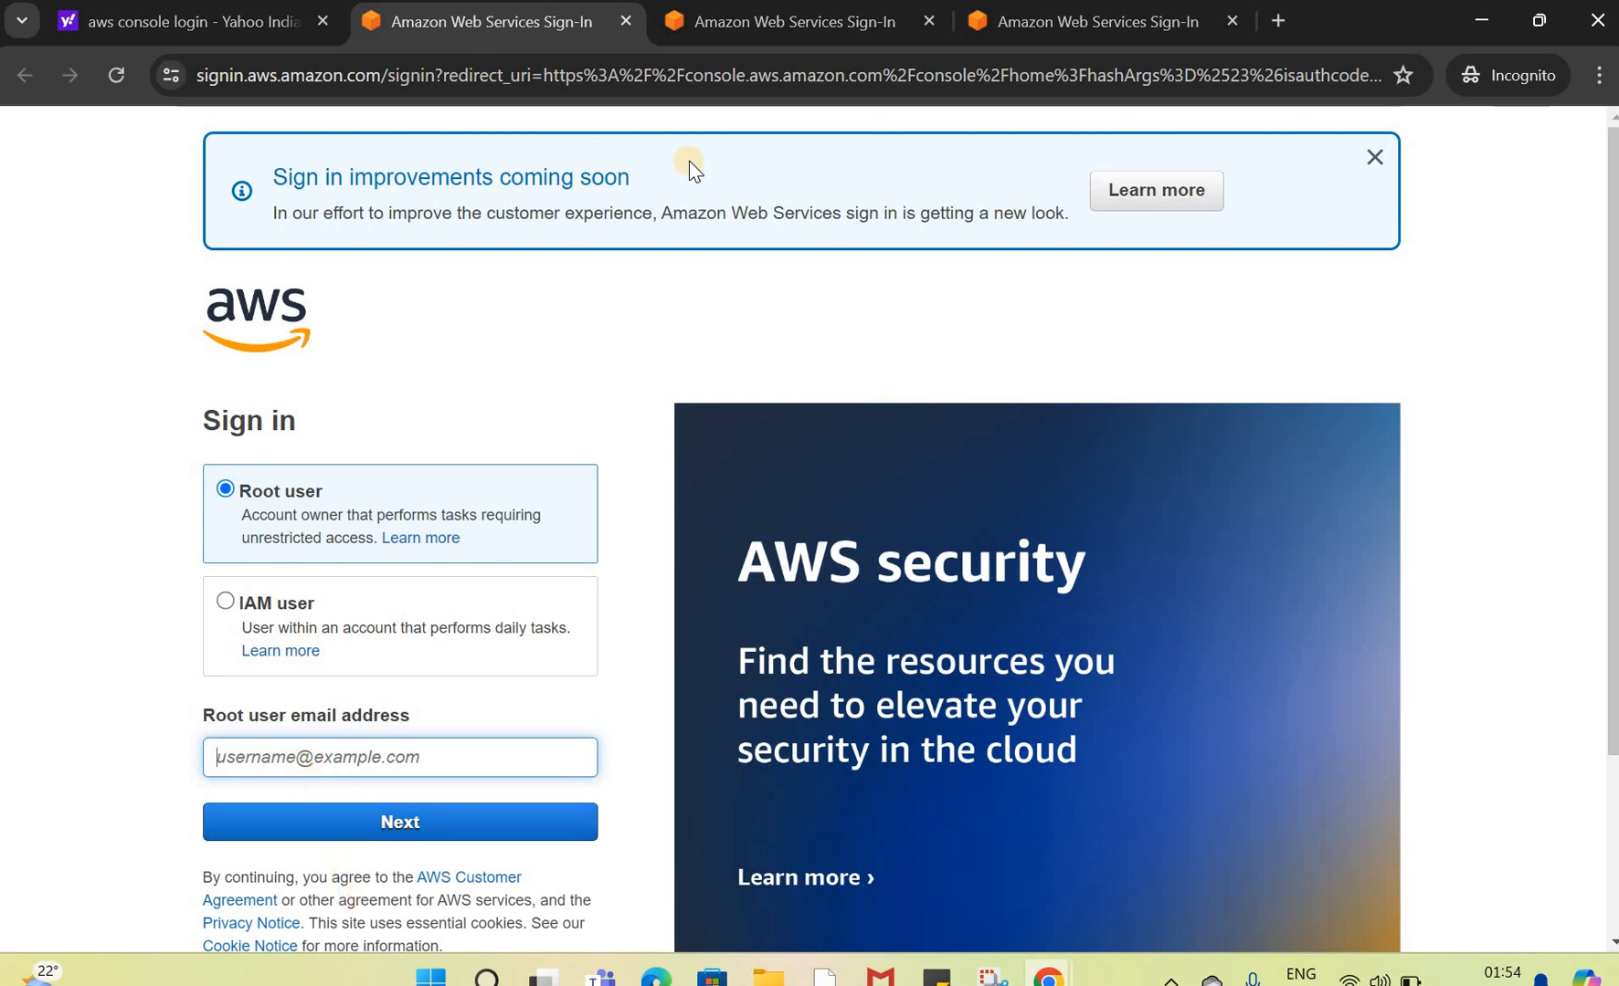
left_click(824, 19)
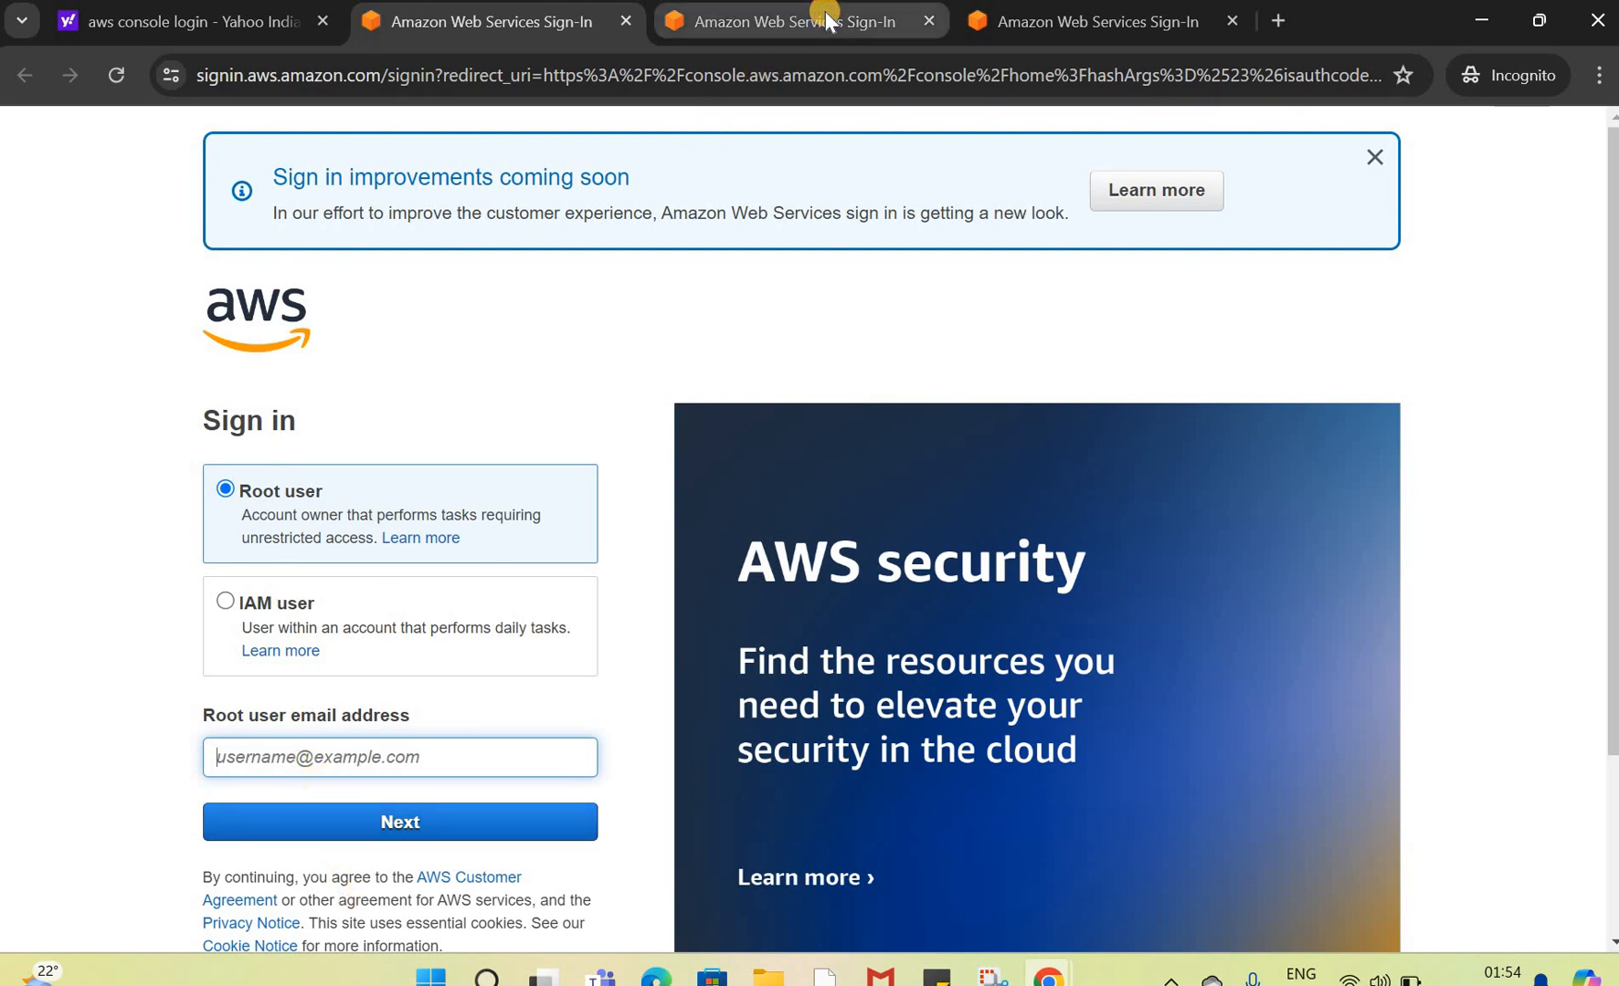
left_click(225, 34)
left_click(394, 172)
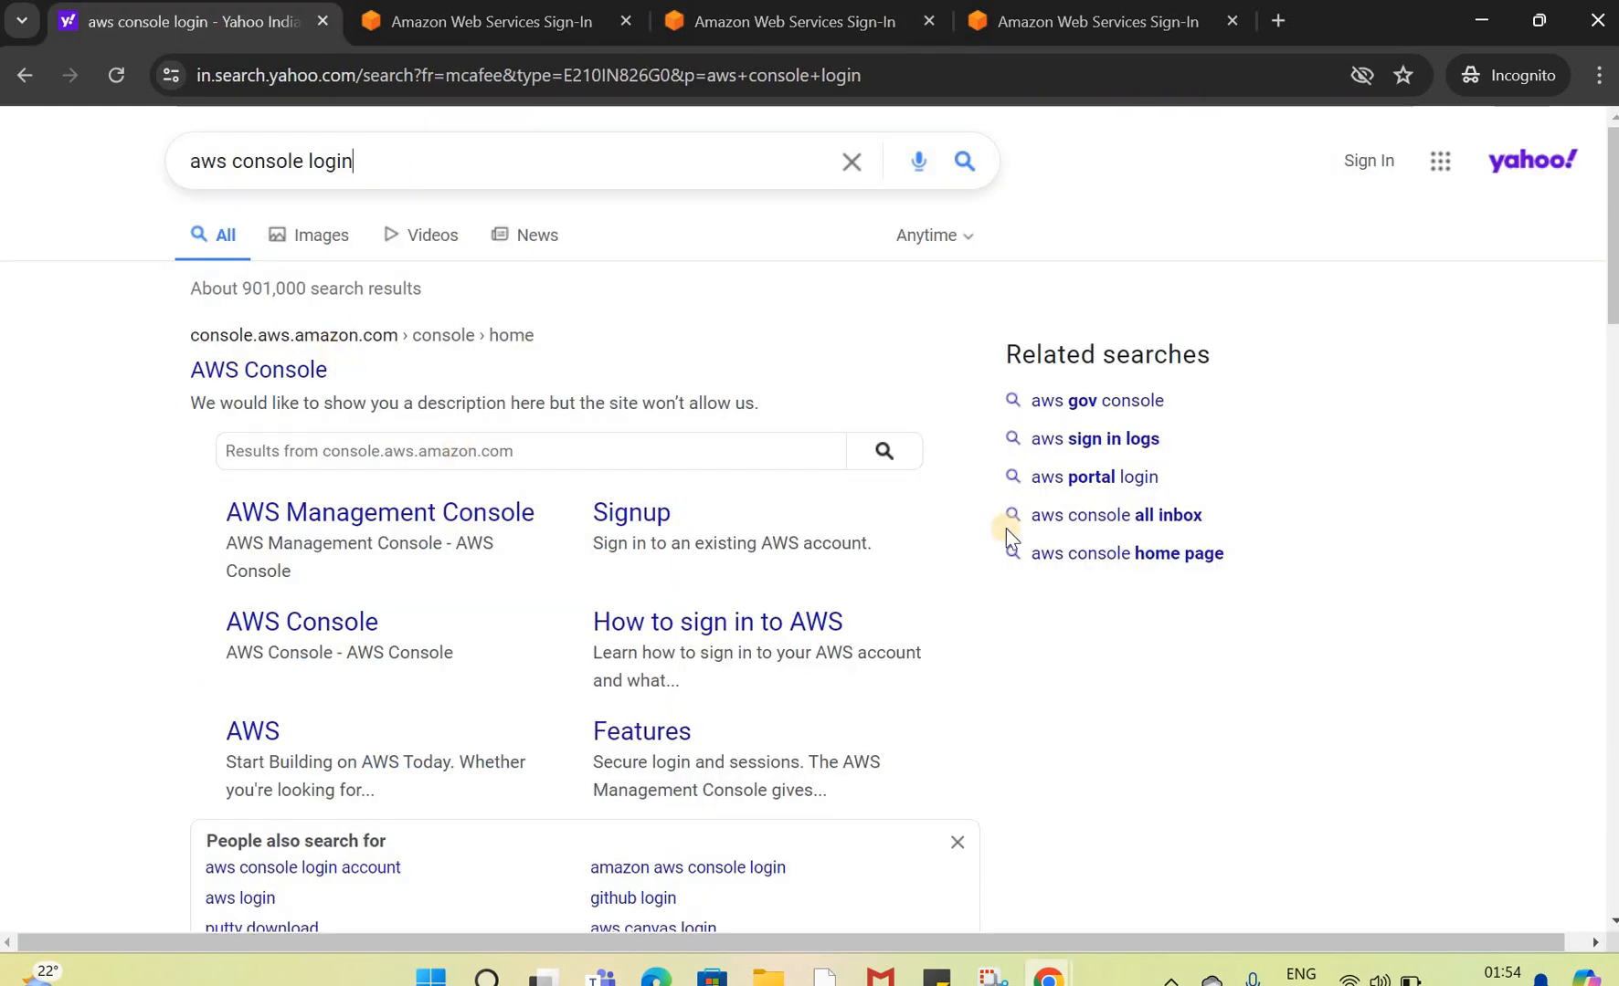
key("Escape")
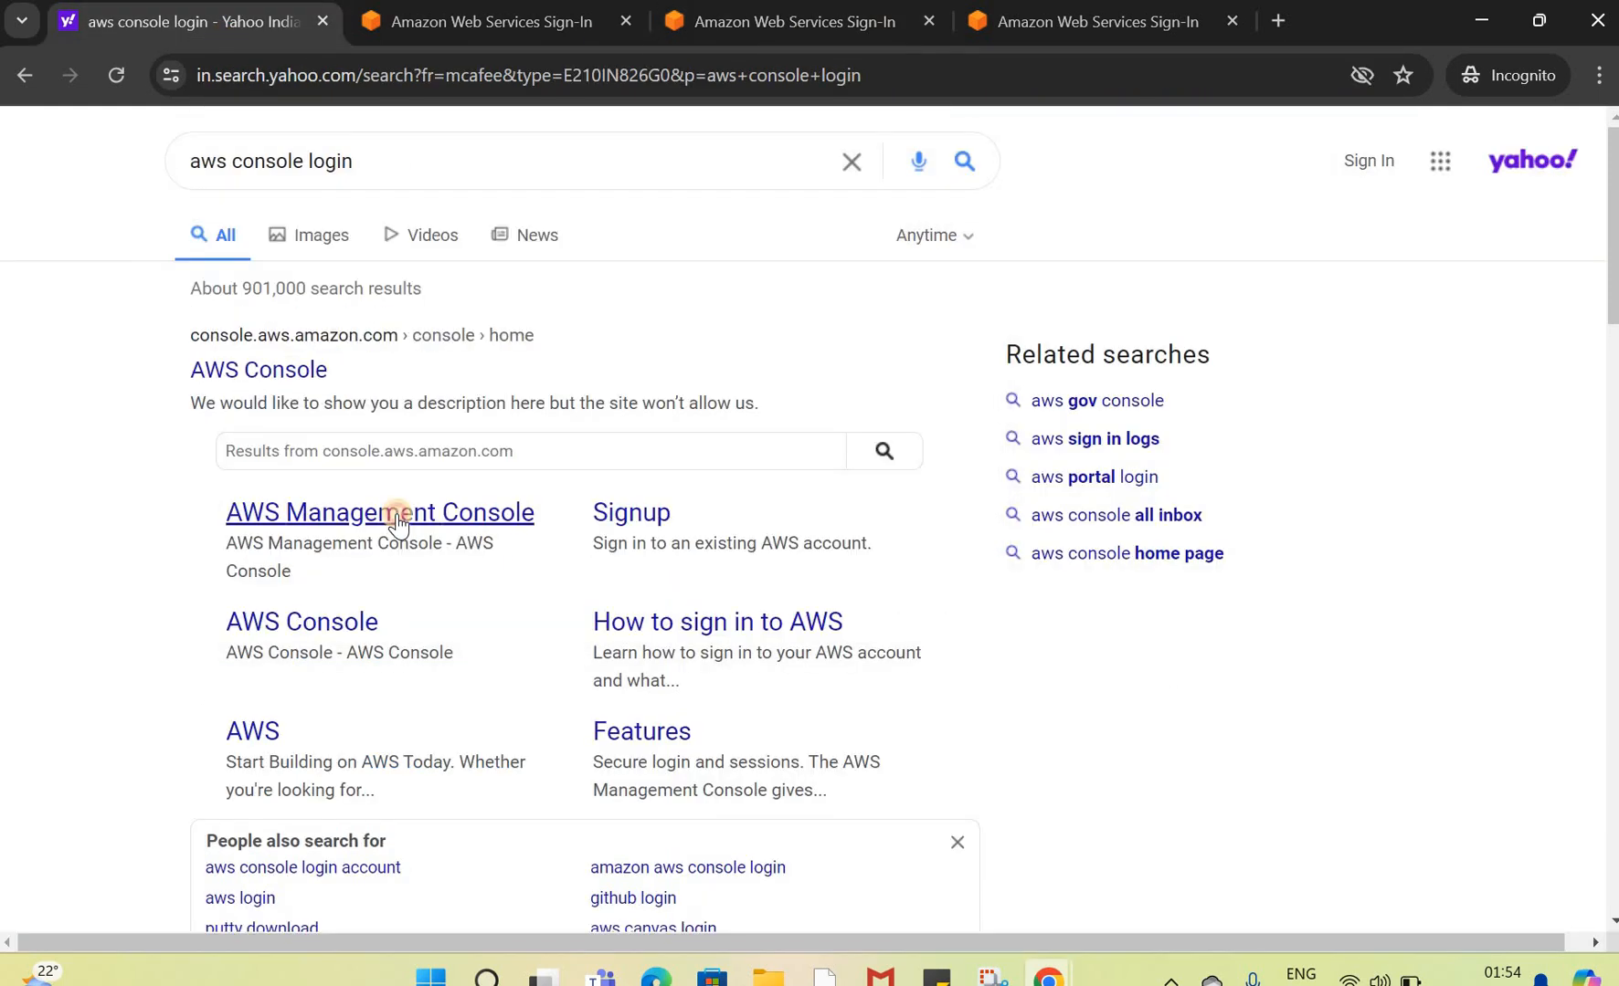
left_click(396, 513)
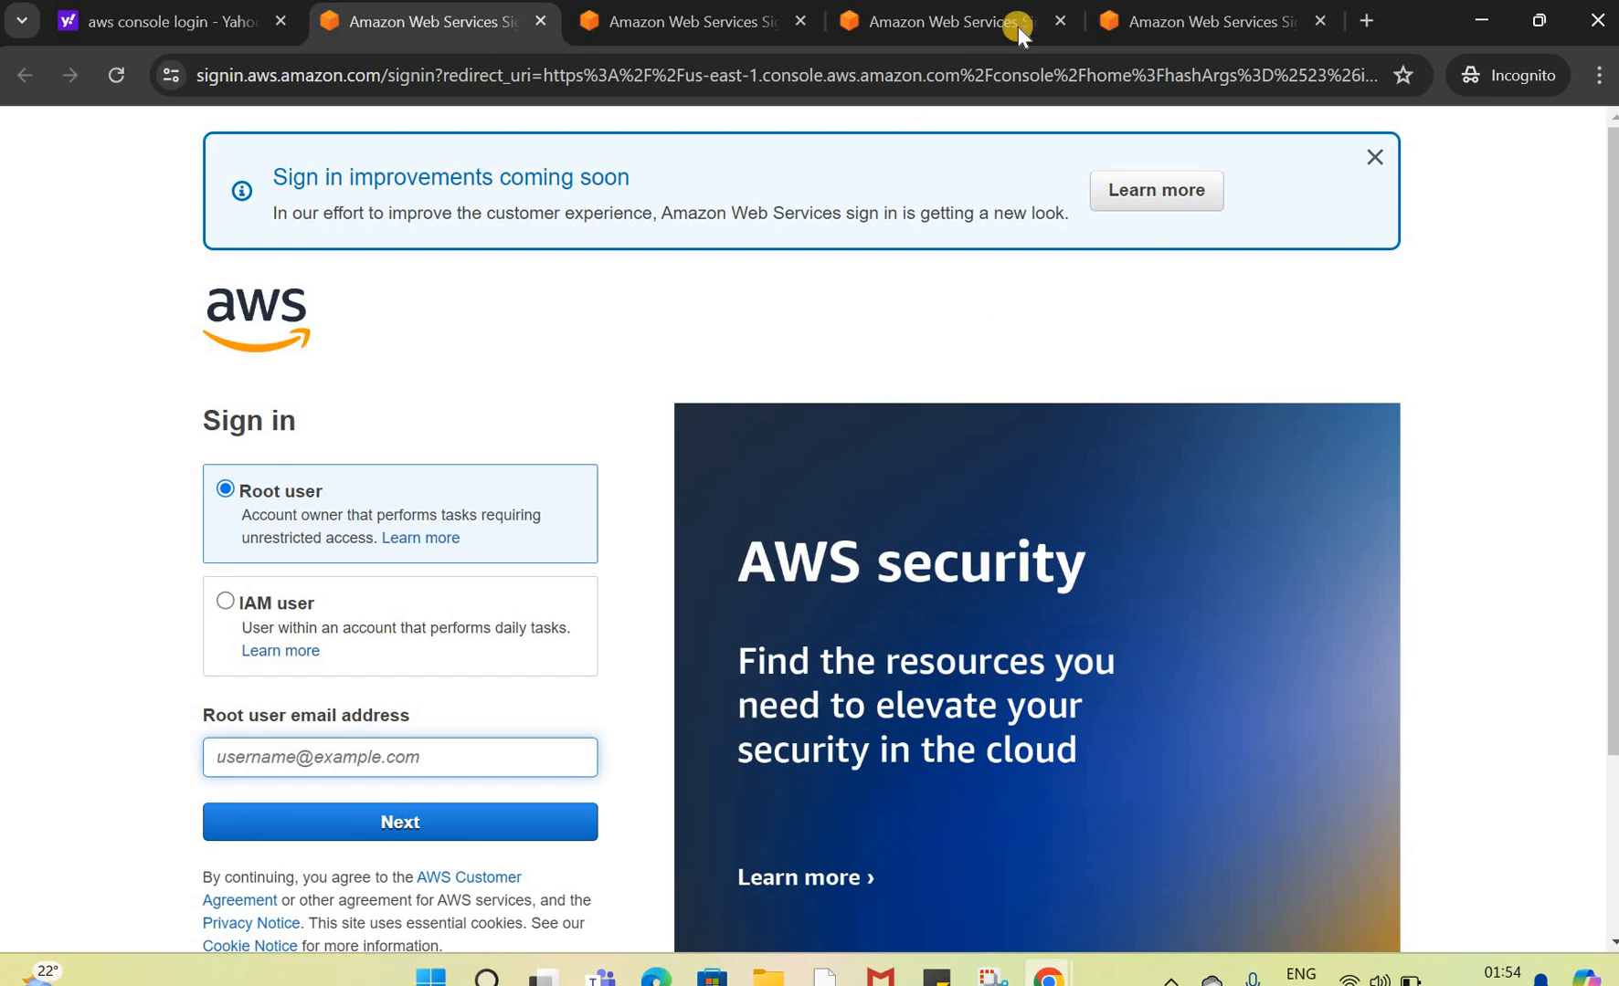
Step: Sign in as the AWS_Sandbox root user by entering the new account password
left_click(934, 27)
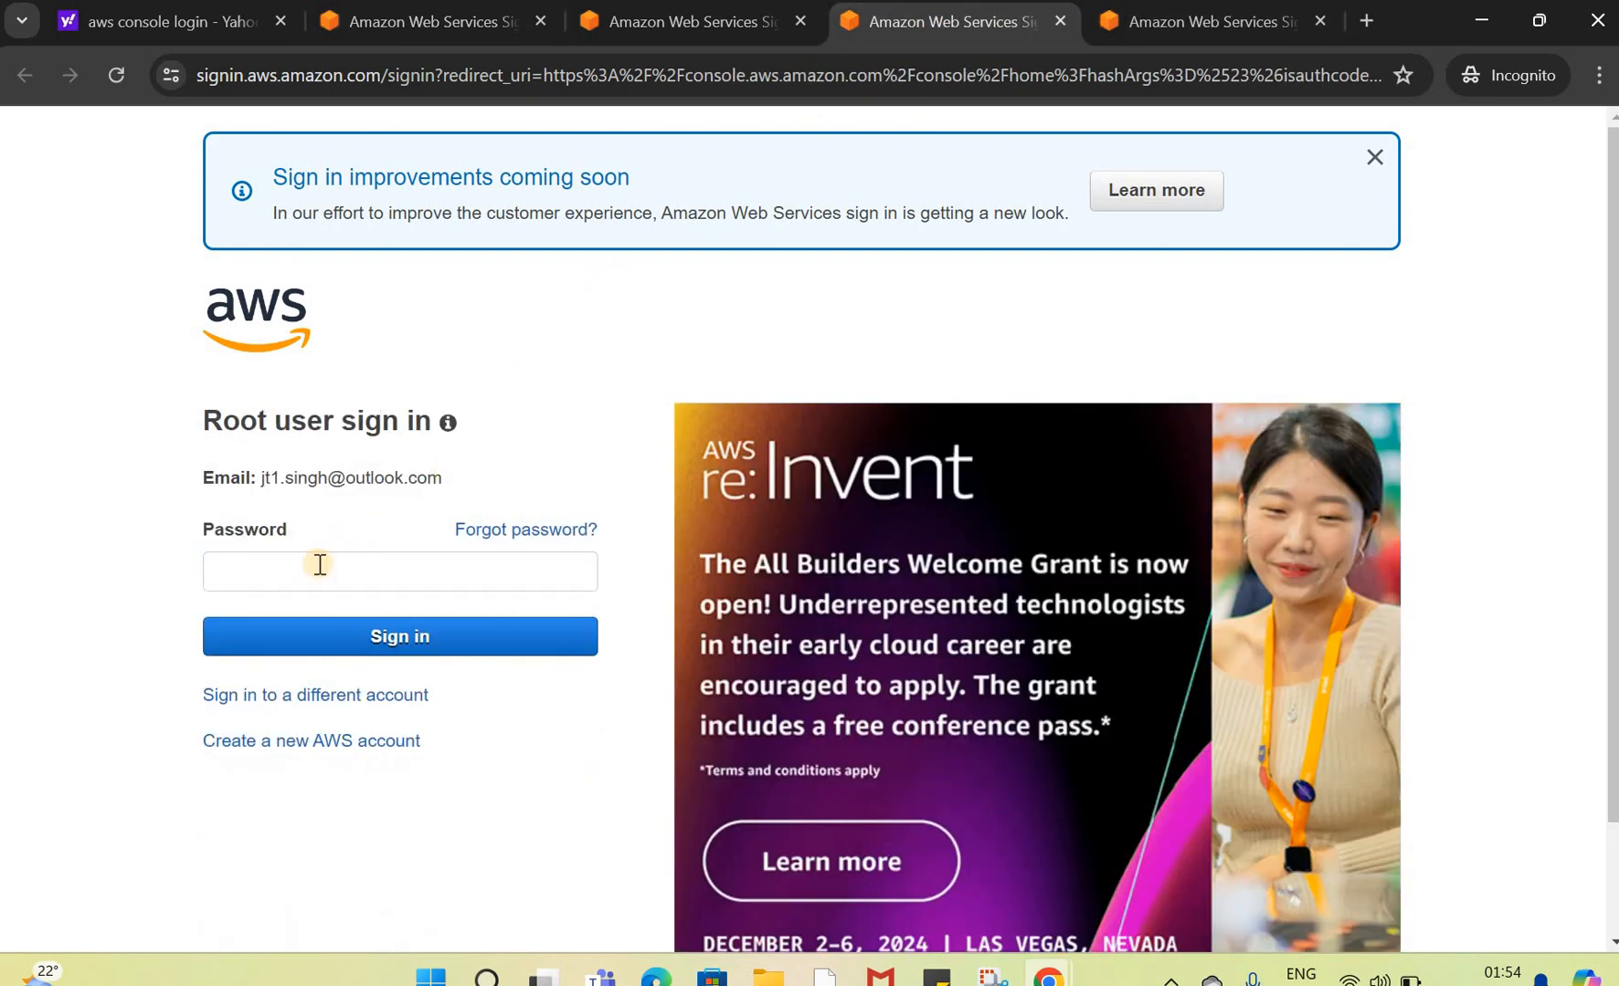
left_click(320, 564)
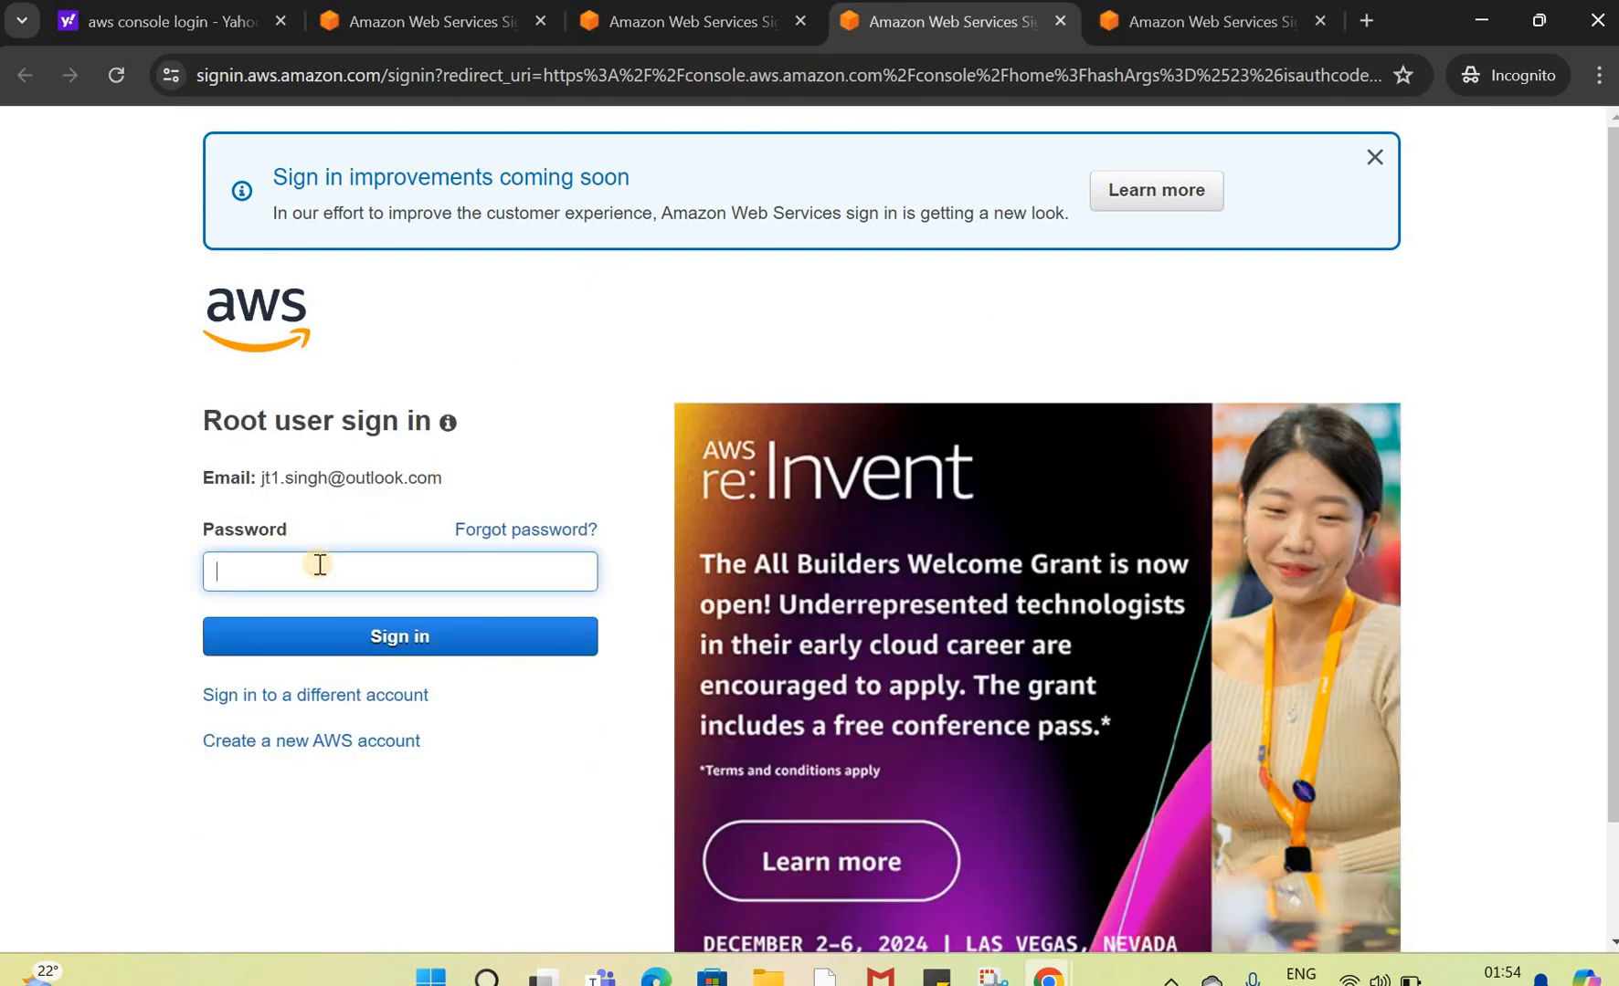
type("•••••••••••")
left_click(353, 641)
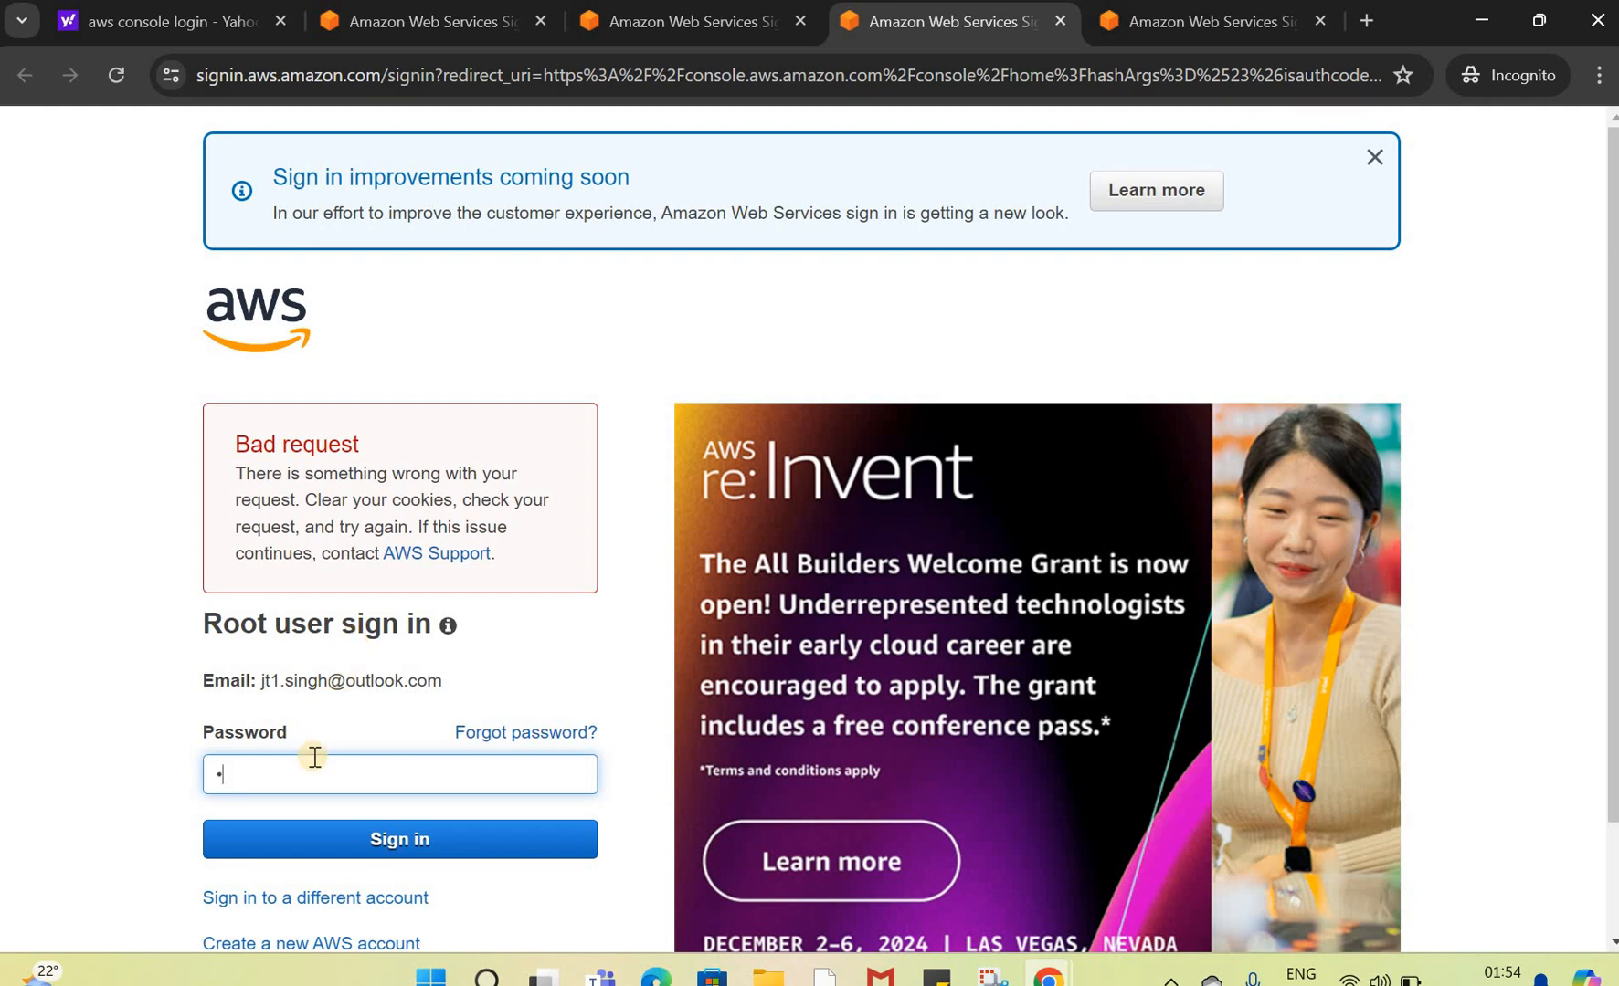
type("••••••")
left_click(387, 838)
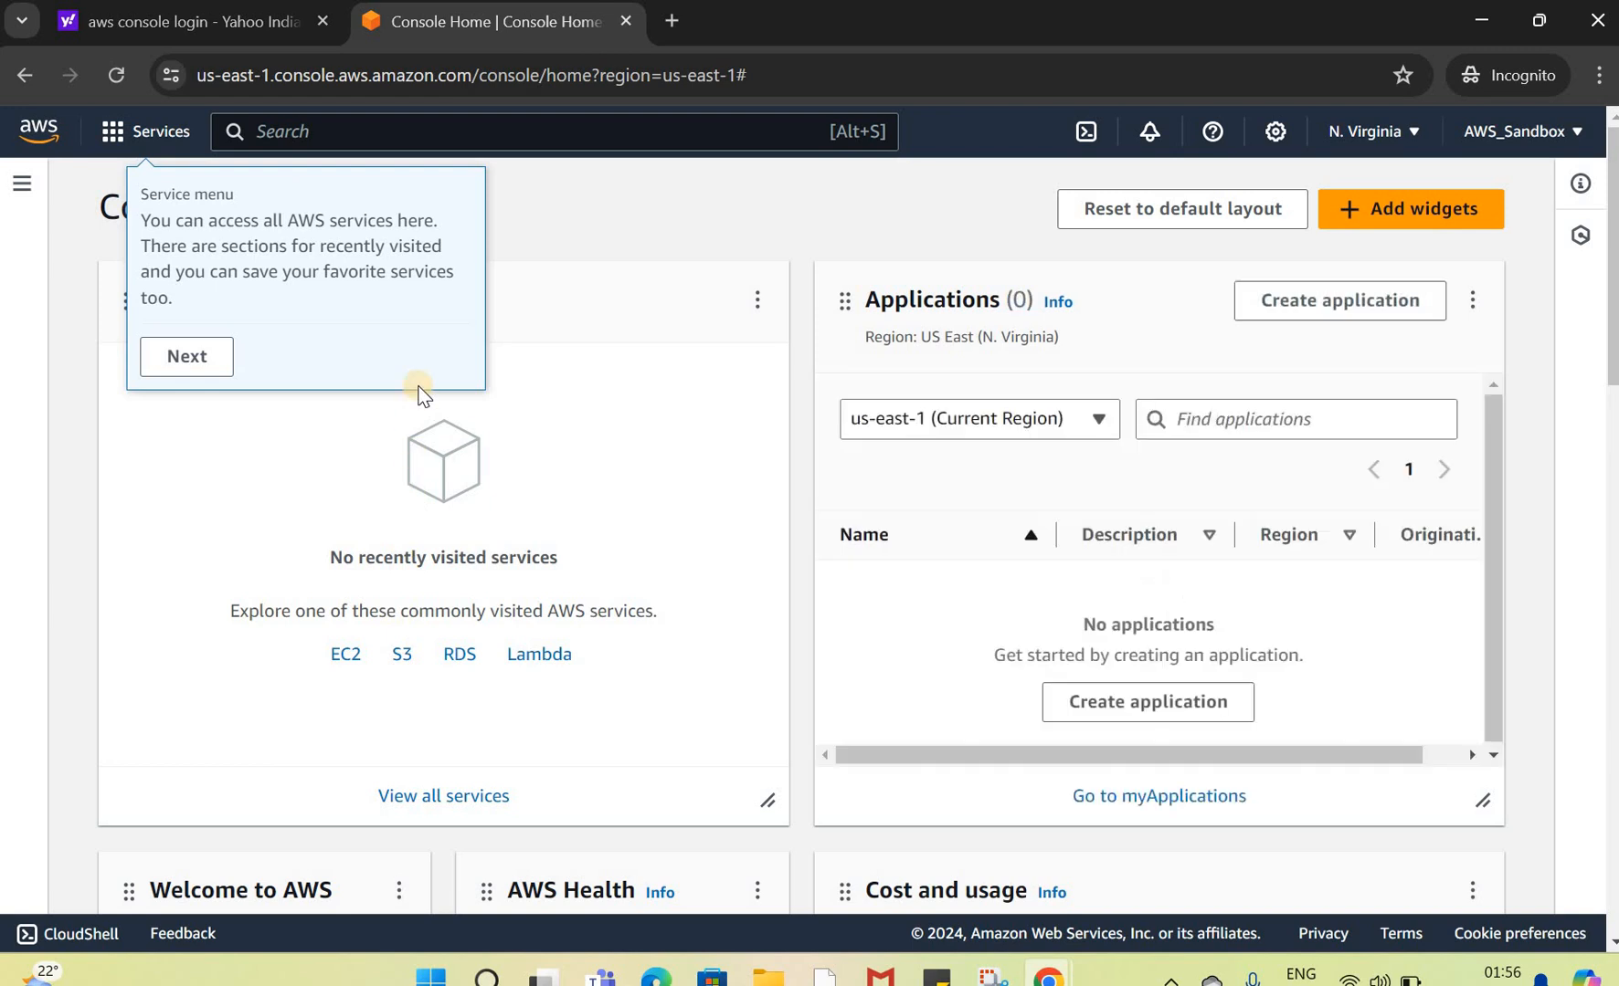
Step: Dismiss the console home tour and feature tips
left_click(182, 358)
left_click(302, 328)
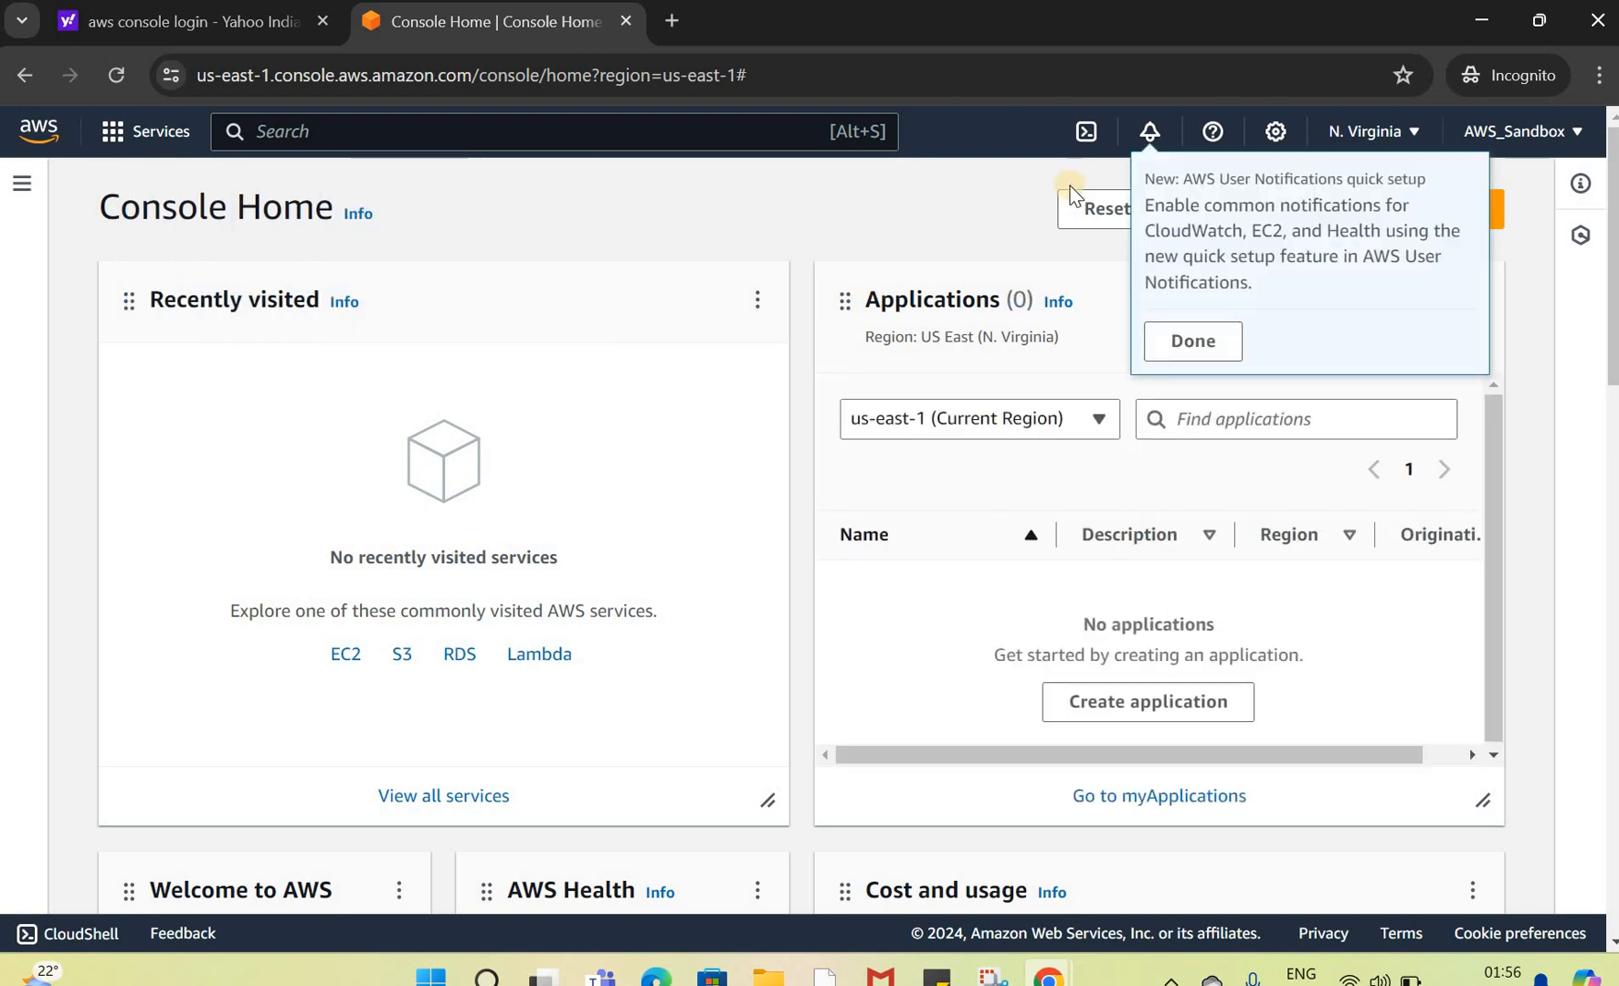
left_click(1210, 363)
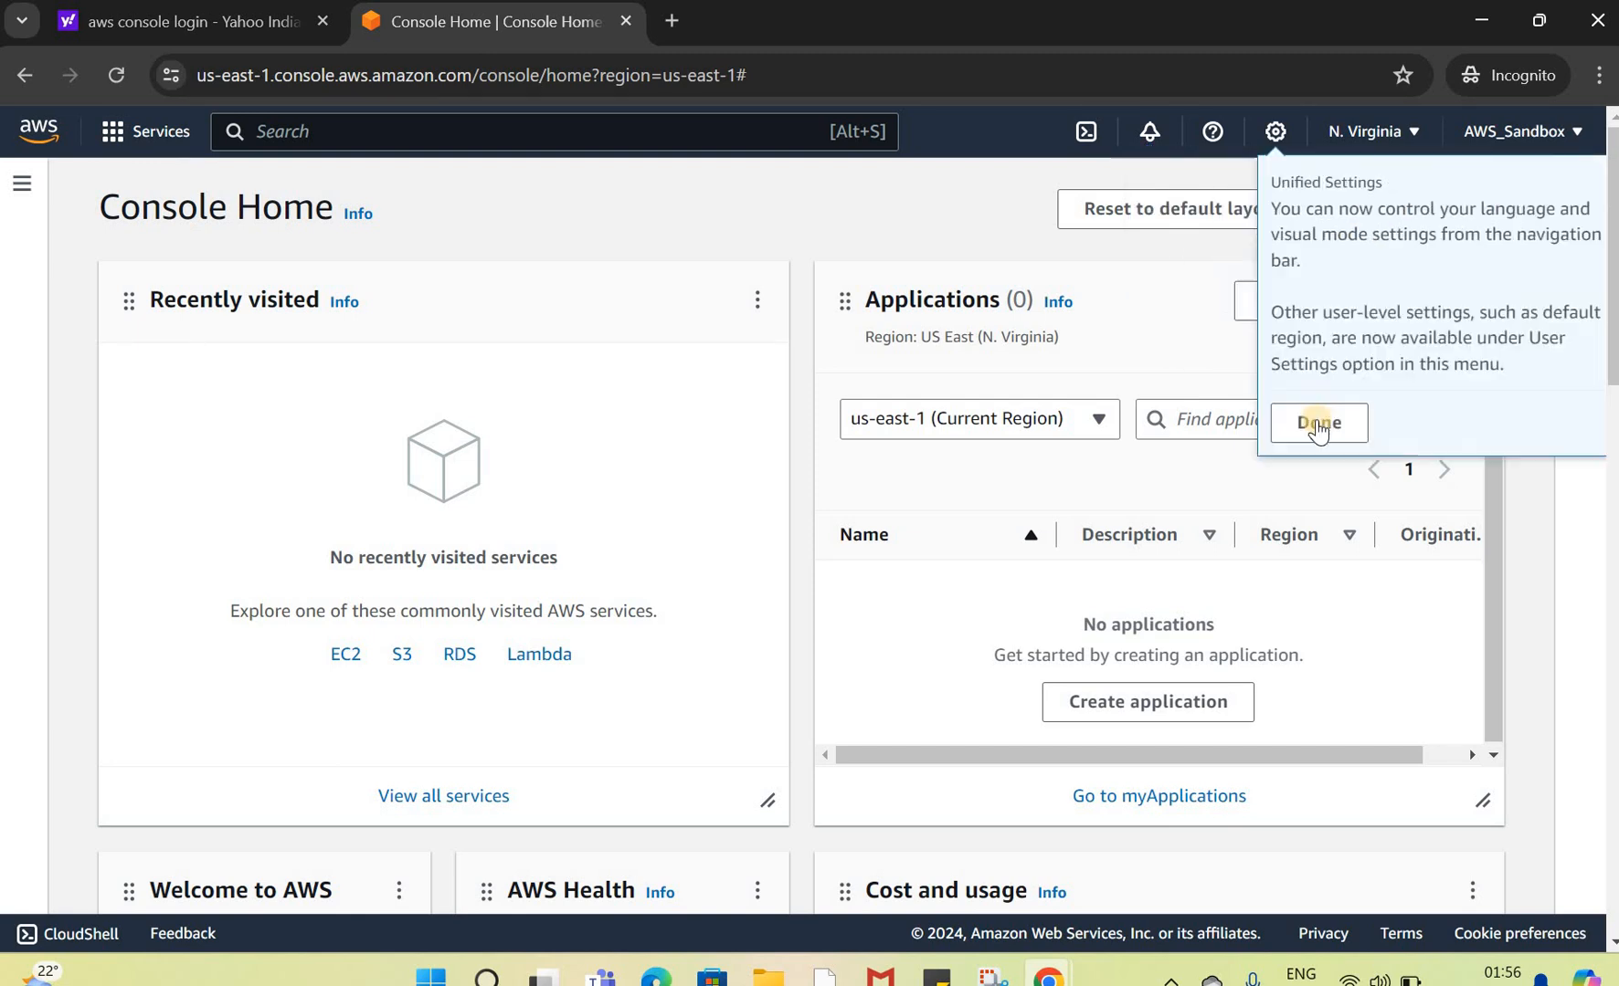
left_click(1460, 127)
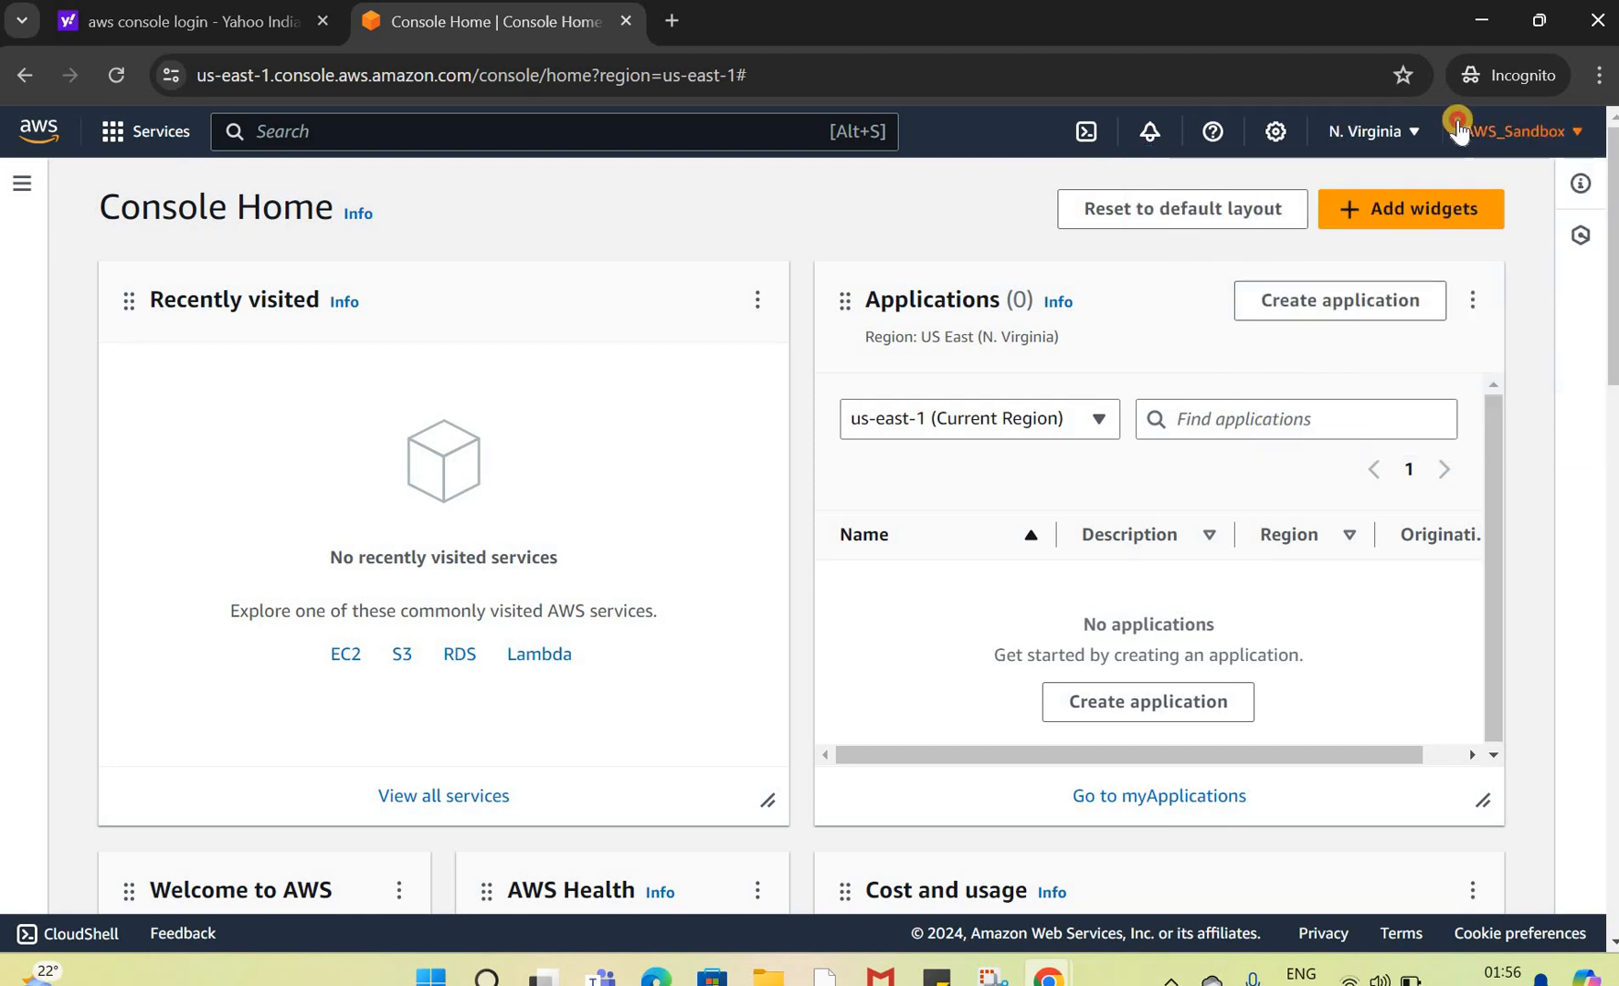
Step: Open the Organization dashboard from the account menu and select the organization ID
left_click(1579, 135)
left_click(1579, 135)
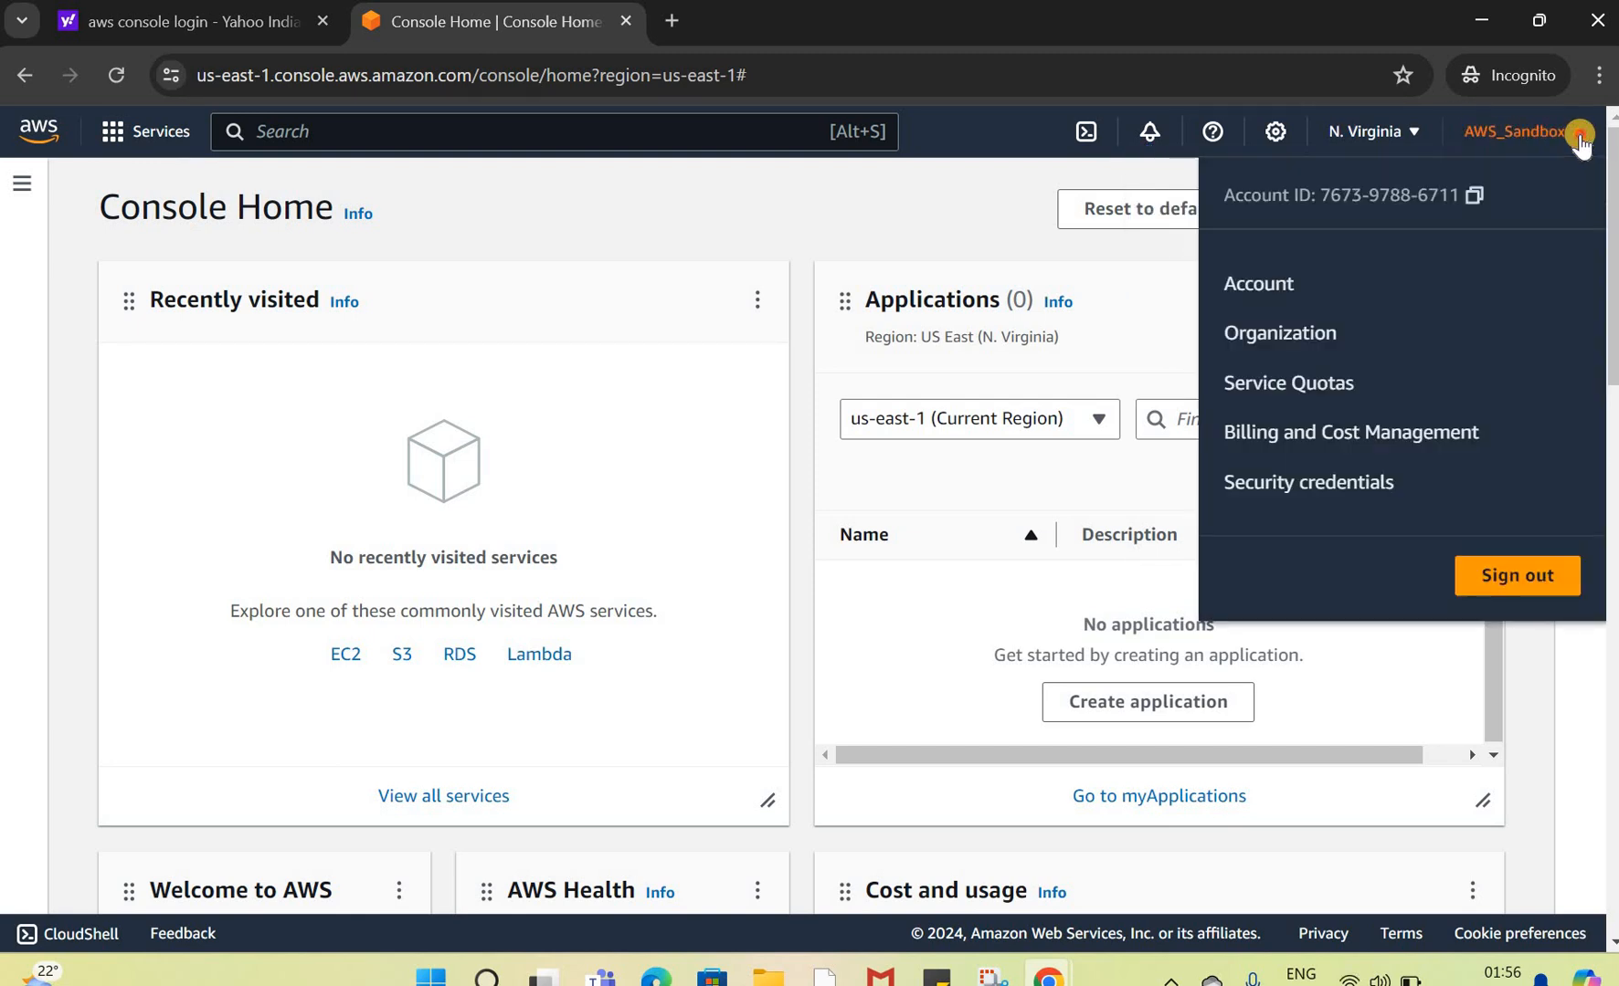
left_click(1580, 135)
left_click(1580, 135)
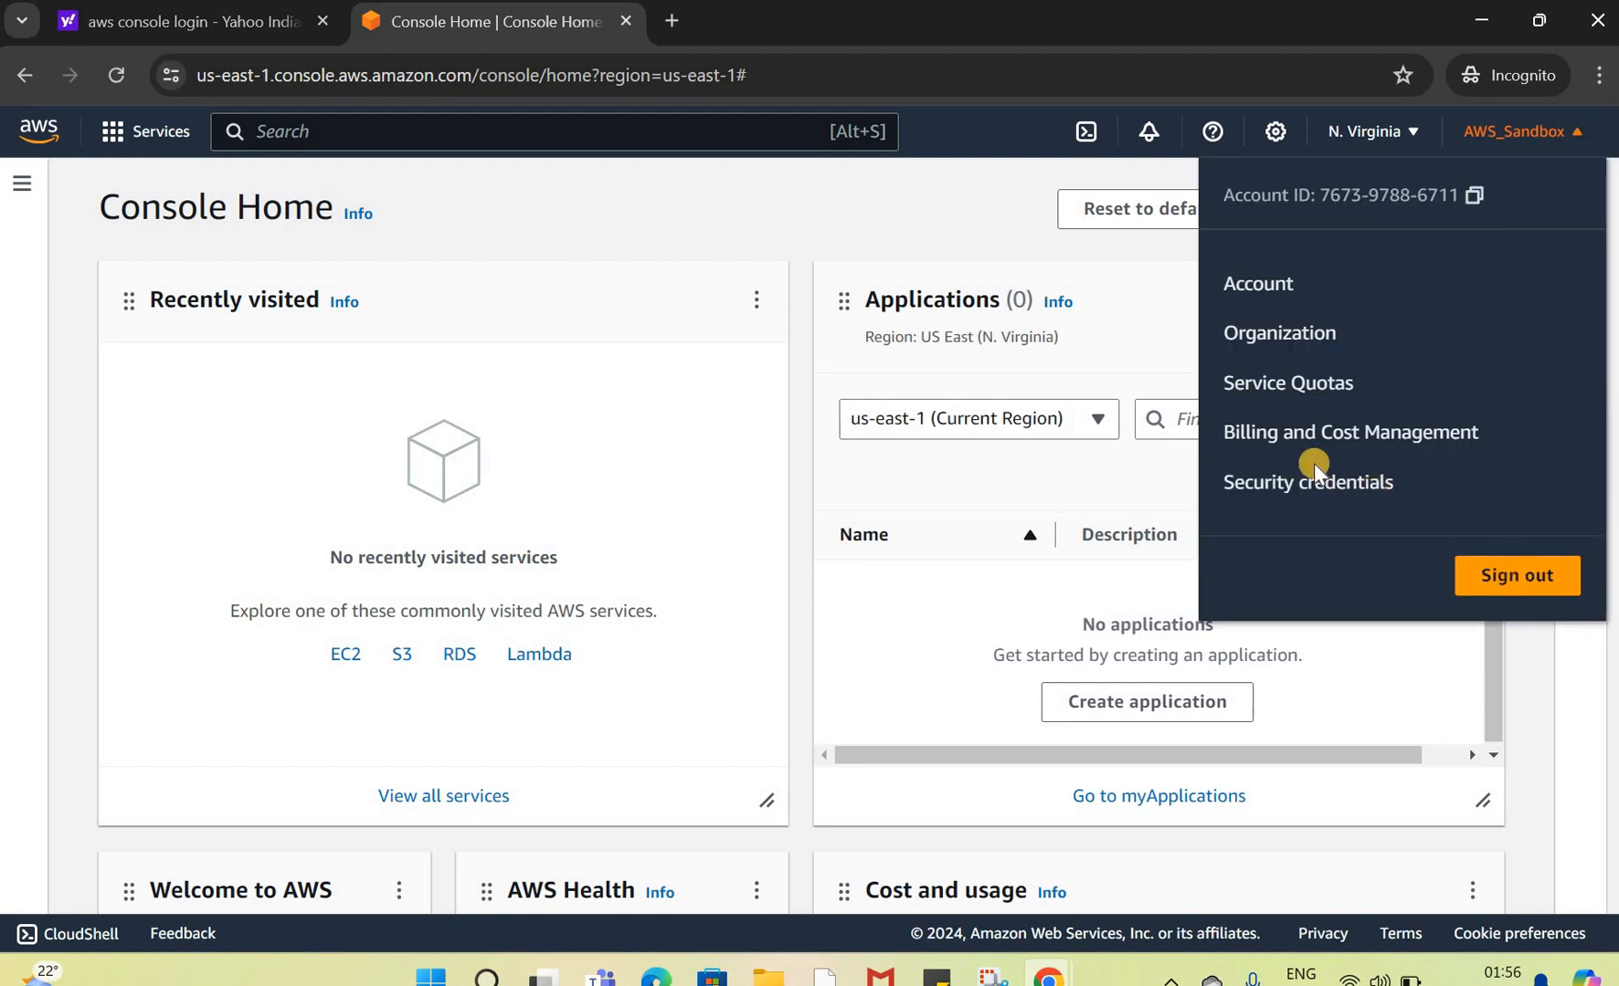
left_click(1262, 331)
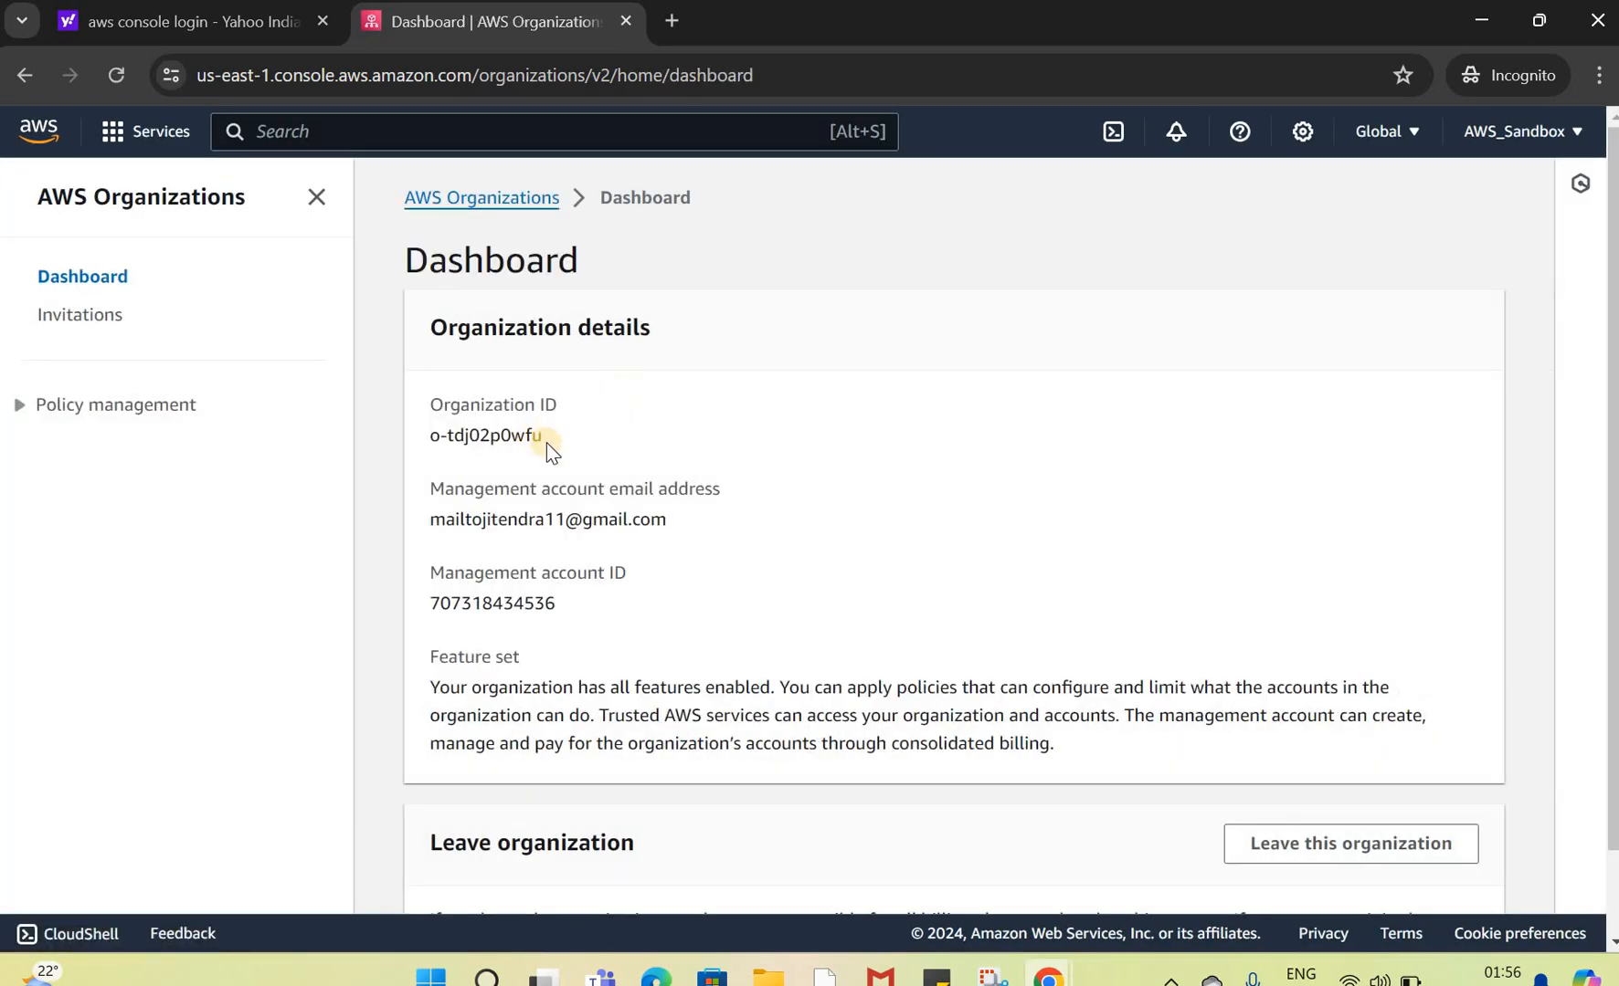
left_click_drag(527, 445, 424, 454)
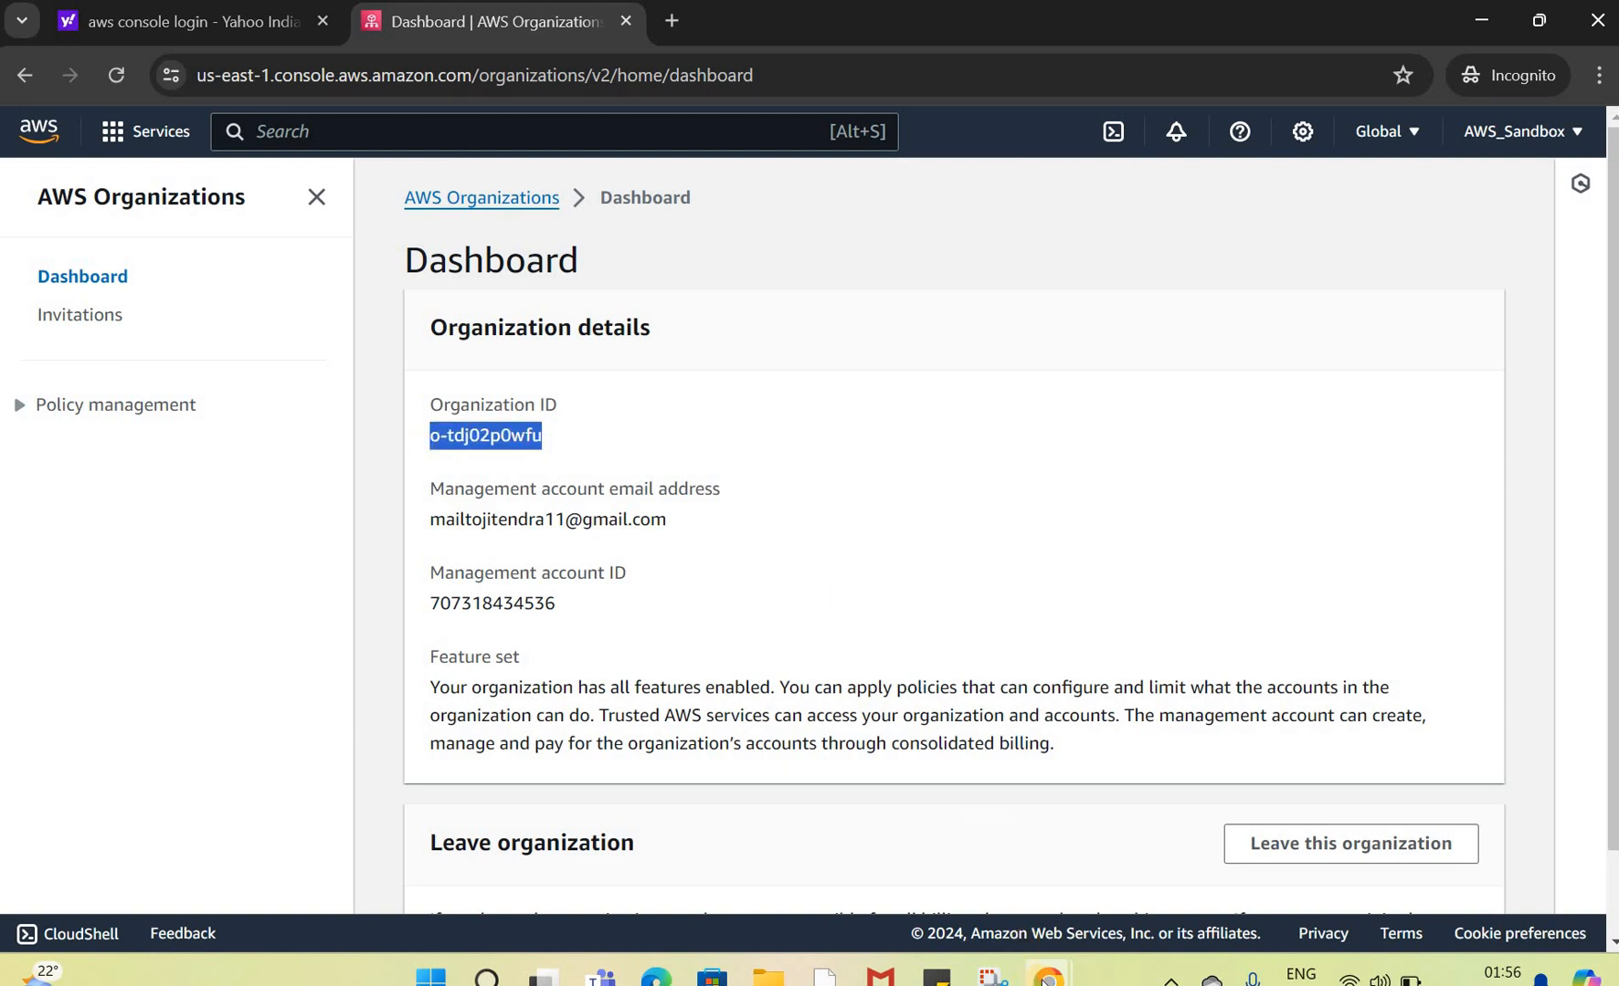
left_click(711, 758)
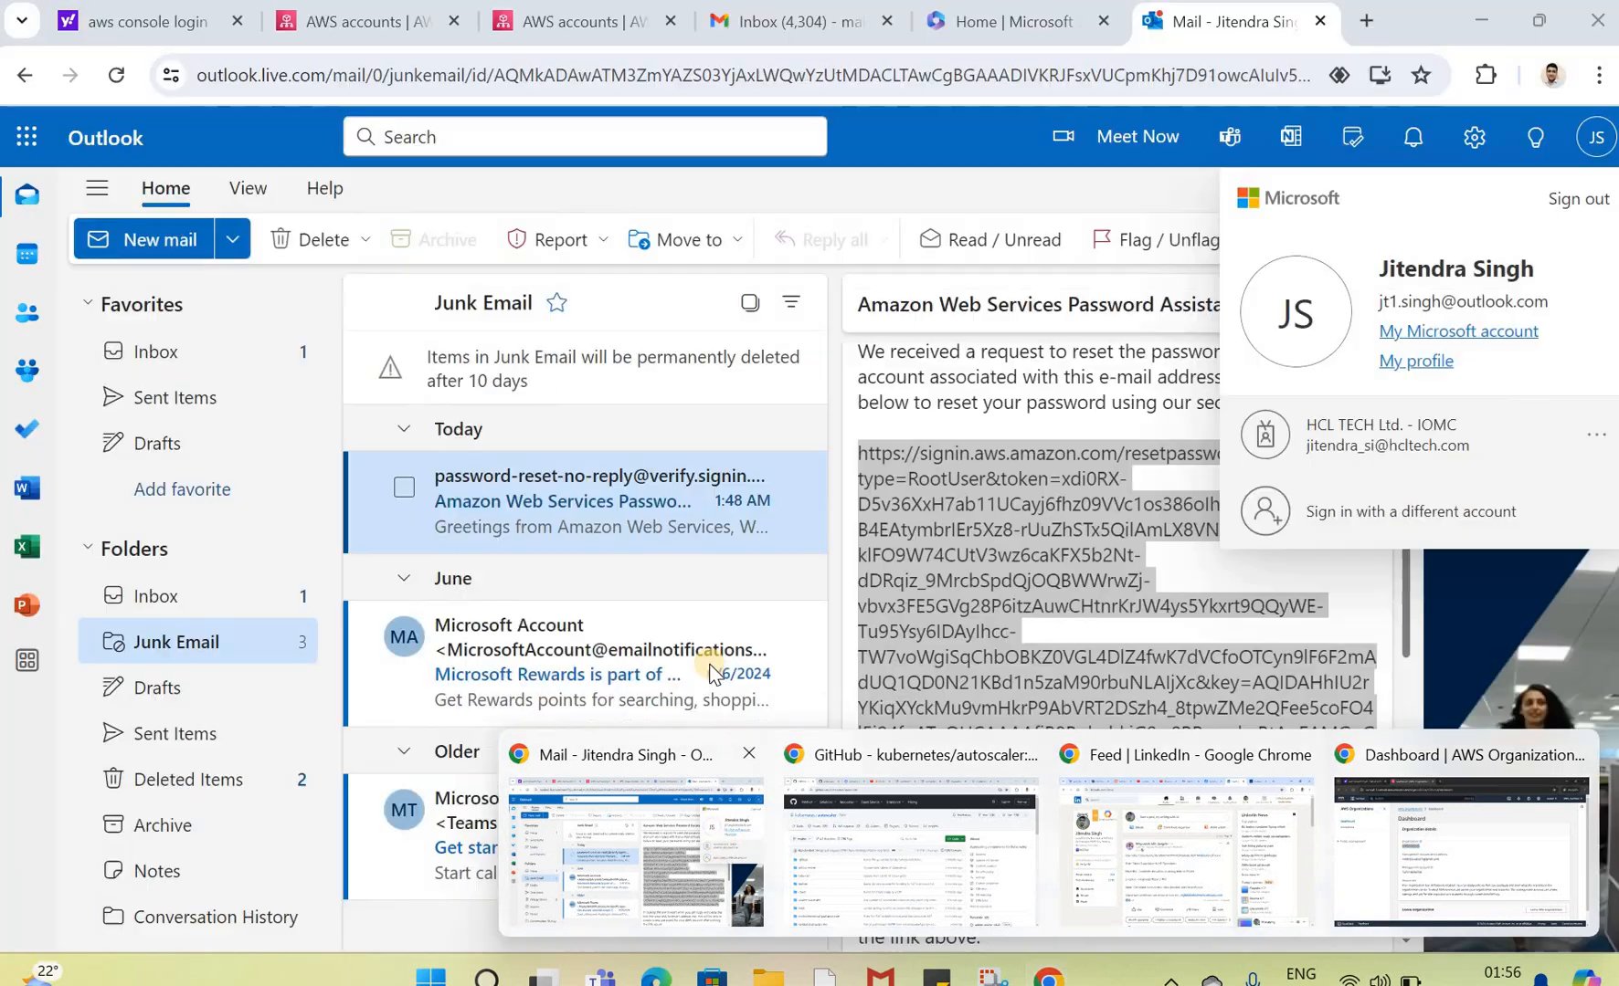
Step: Return to the management account's AWS accounts page and expand the sandbox_account organizational unit
left_click(921, 161)
left_click(361, 19)
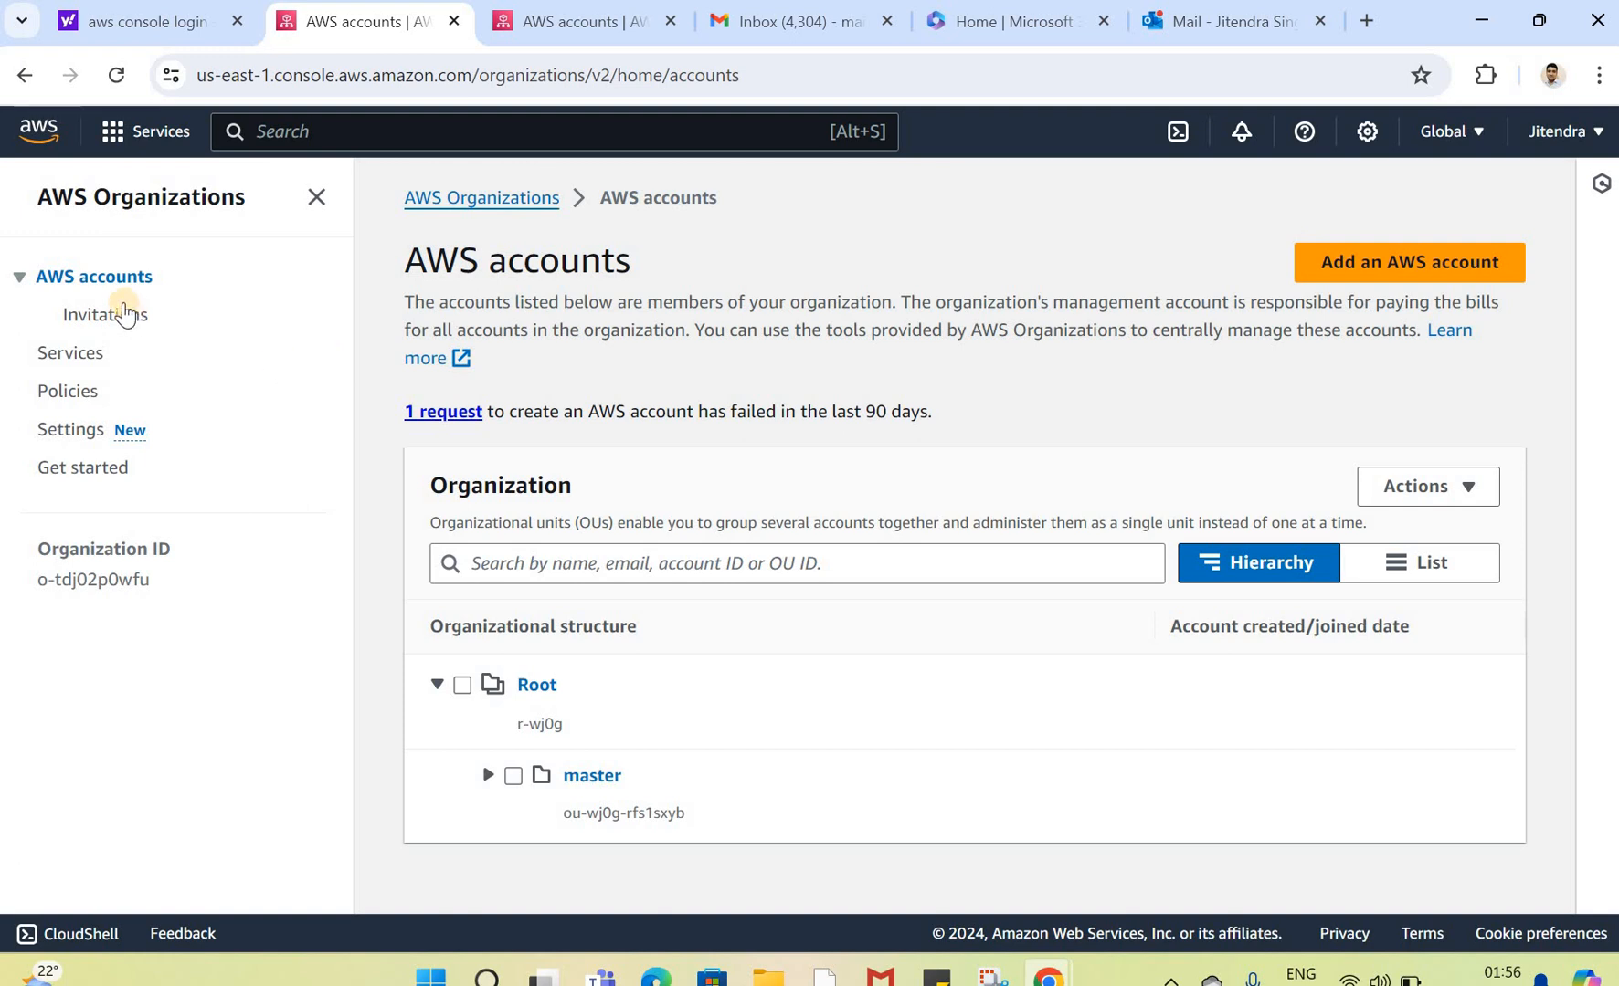
left_click(106, 279)
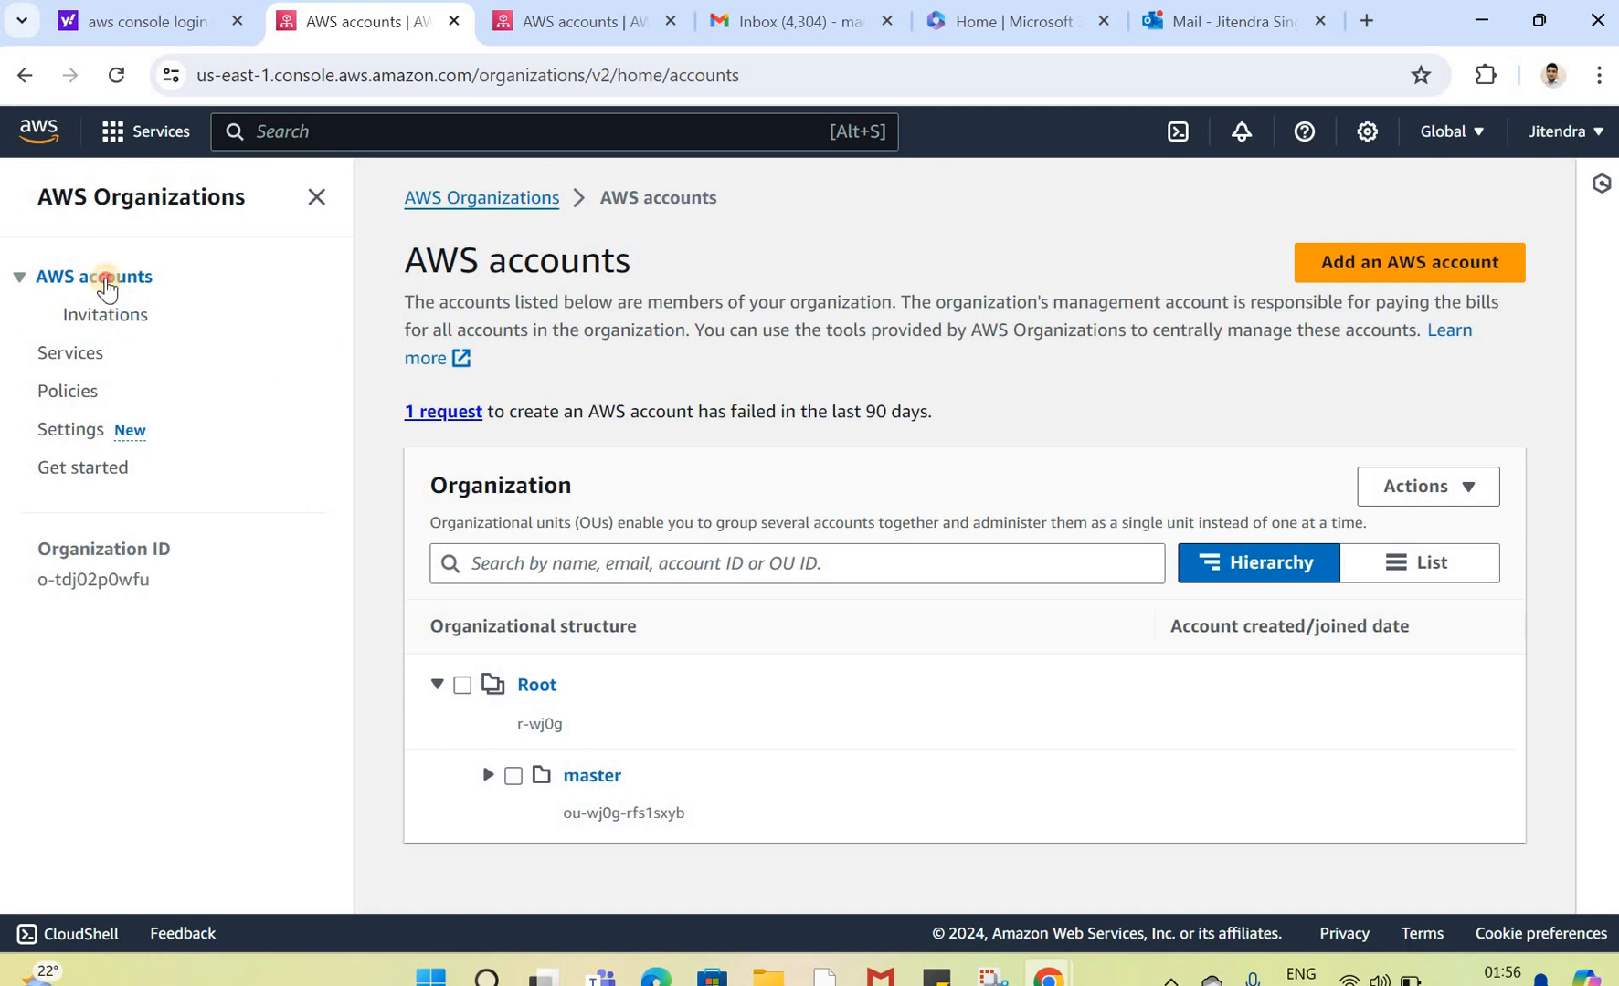
left_click(481, 203)
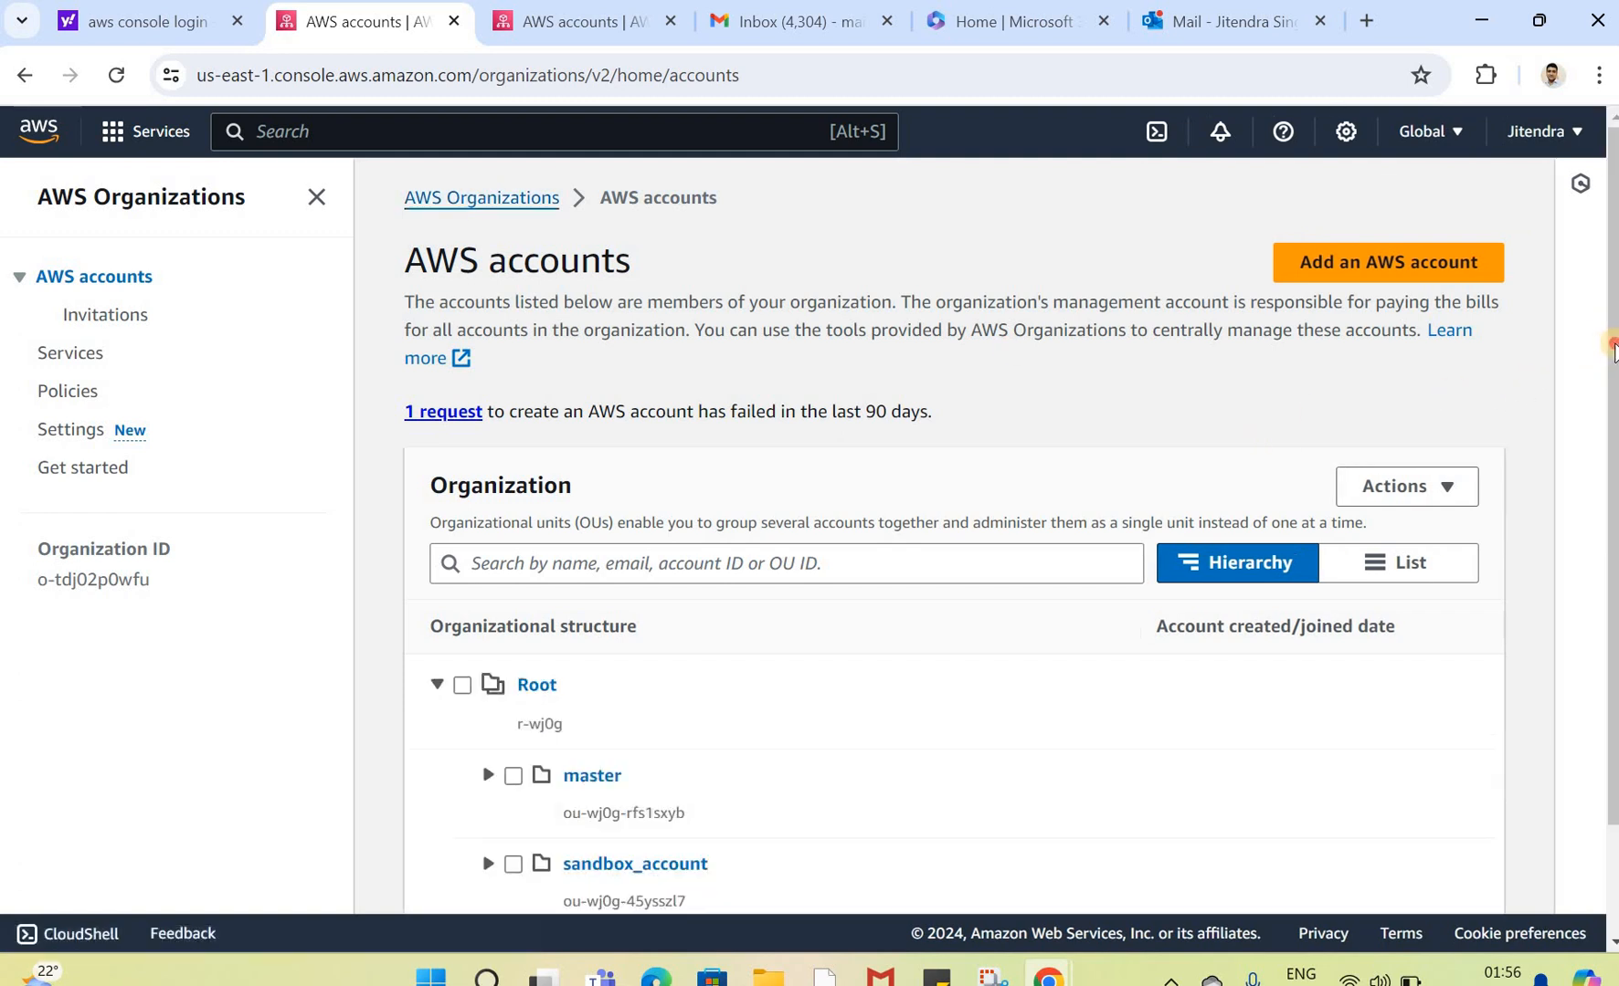
scroll(1612, 448, "down", 2)
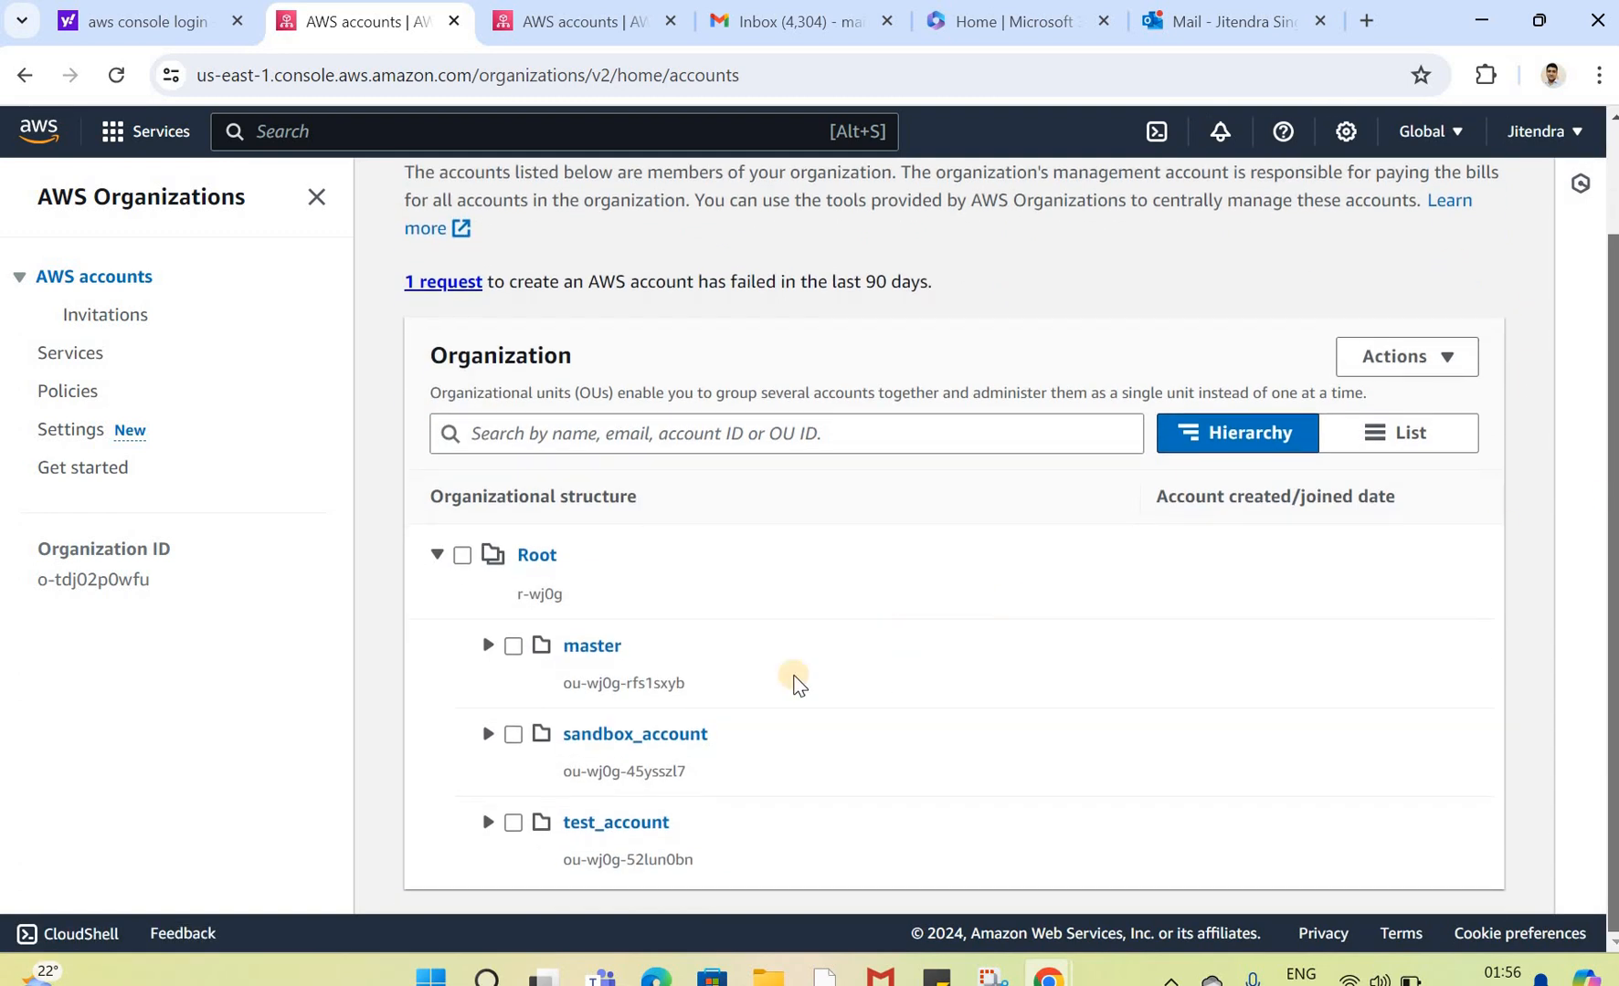
left_click(488, 735)
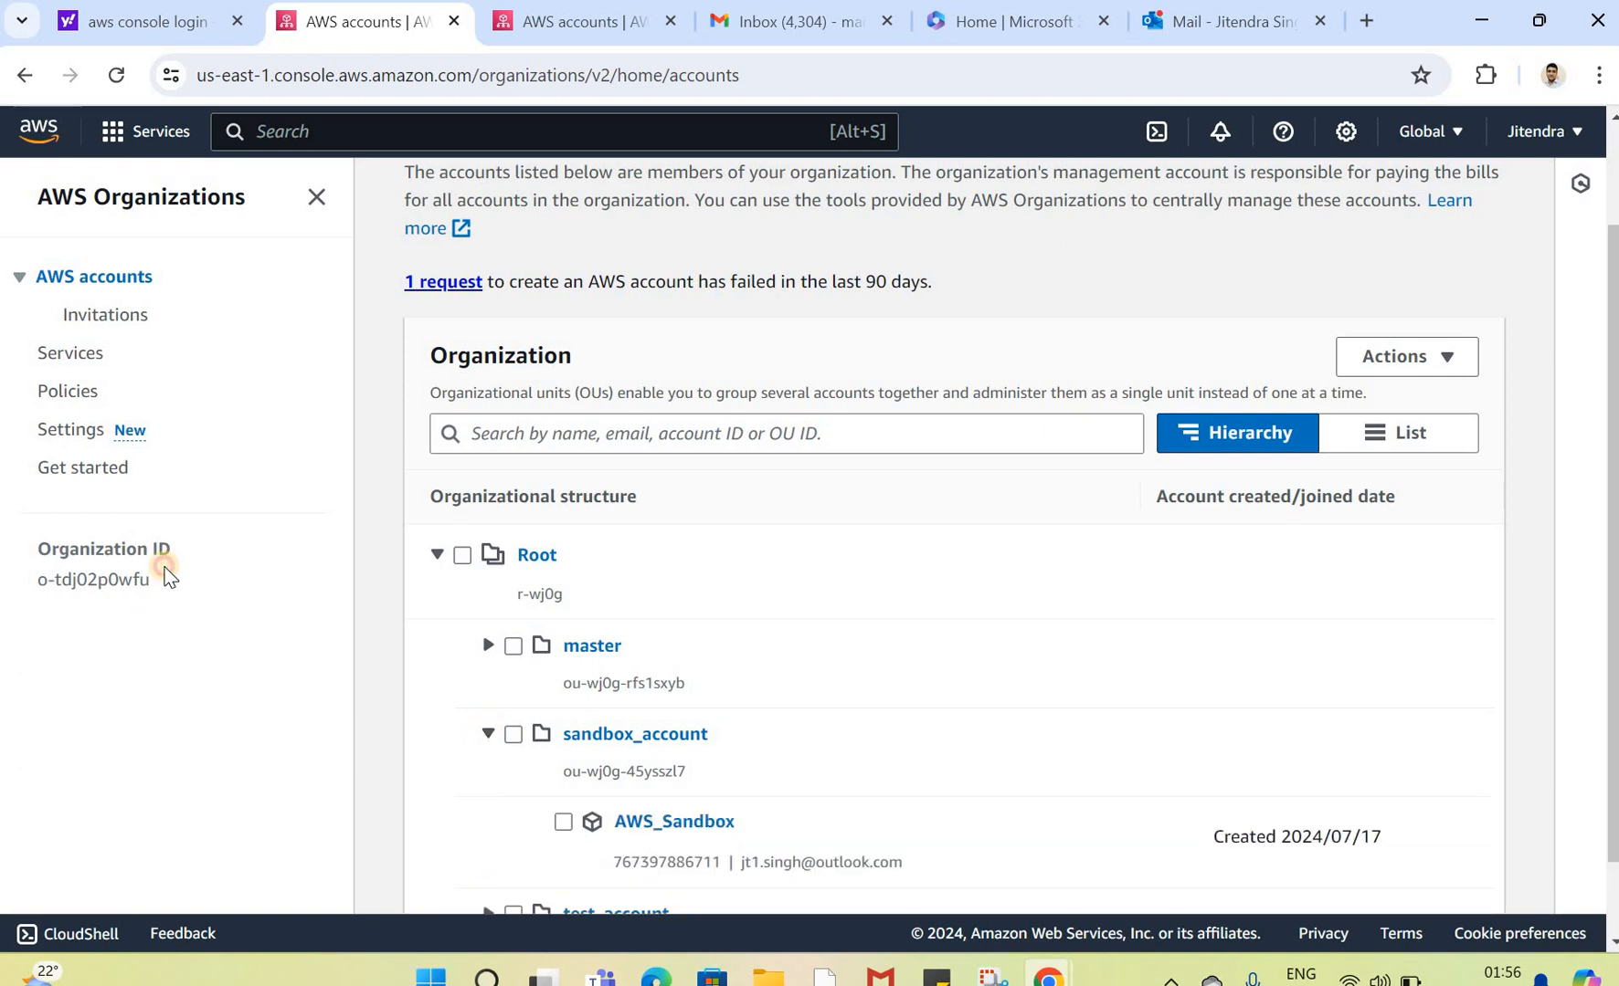
Step: Compare the organization ID and management account email shown in the management and AWS_Sandbox consoles
left_click_drag(63, 585, 33, 589)
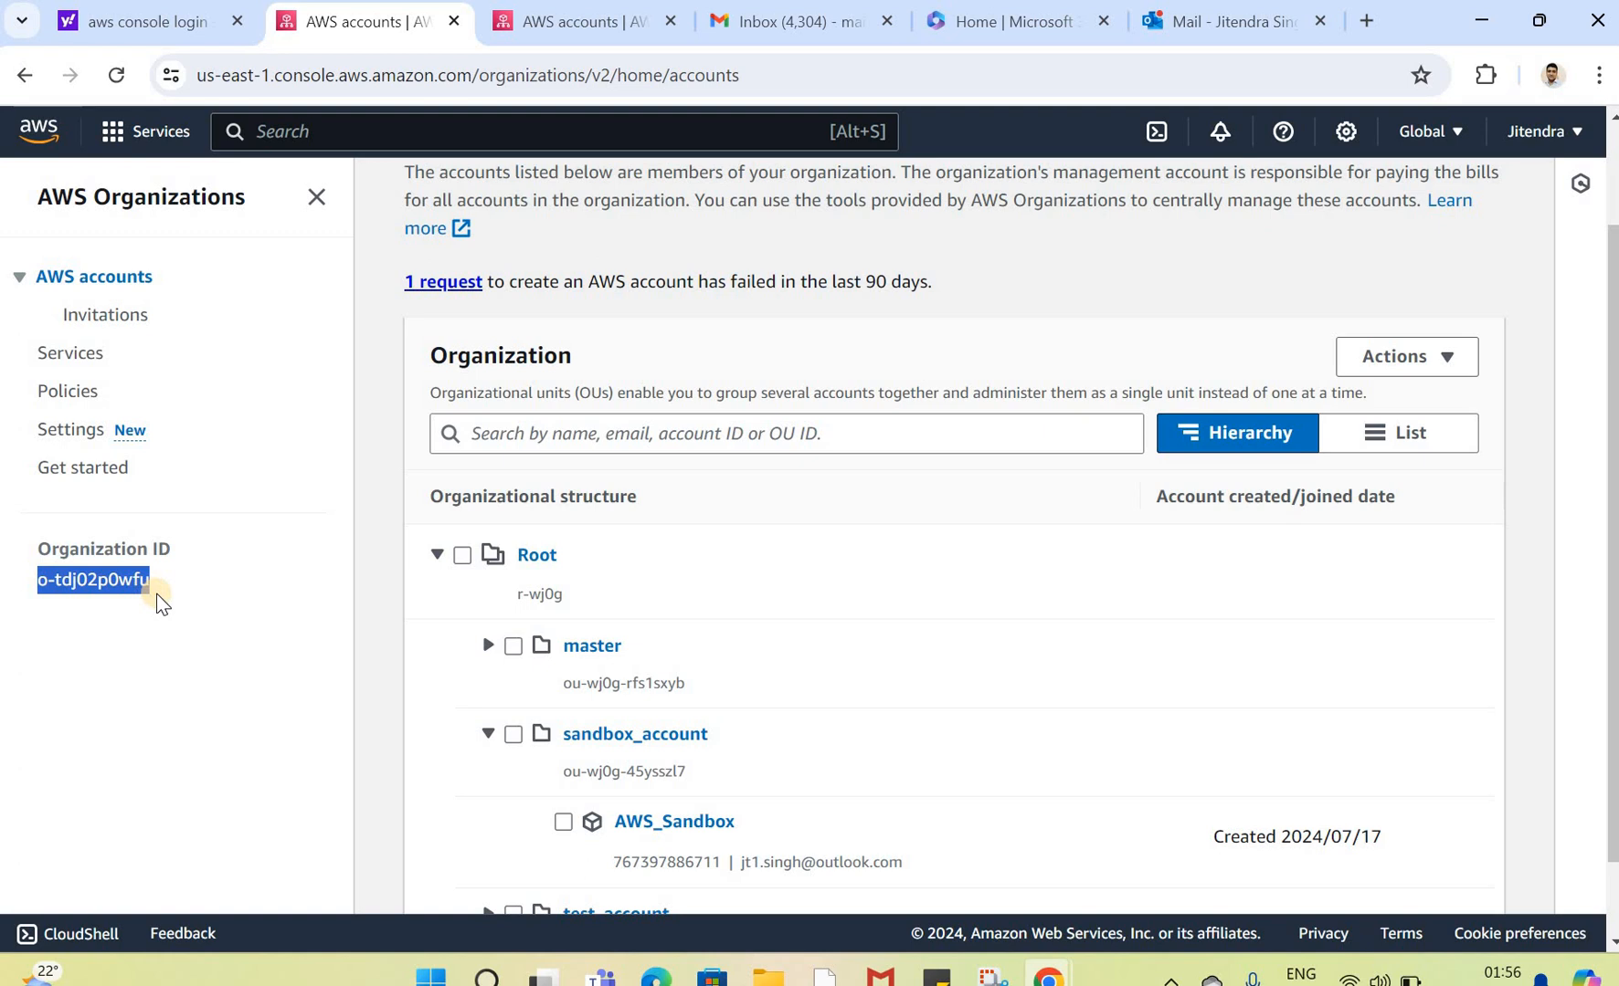
key("alt+Tab")
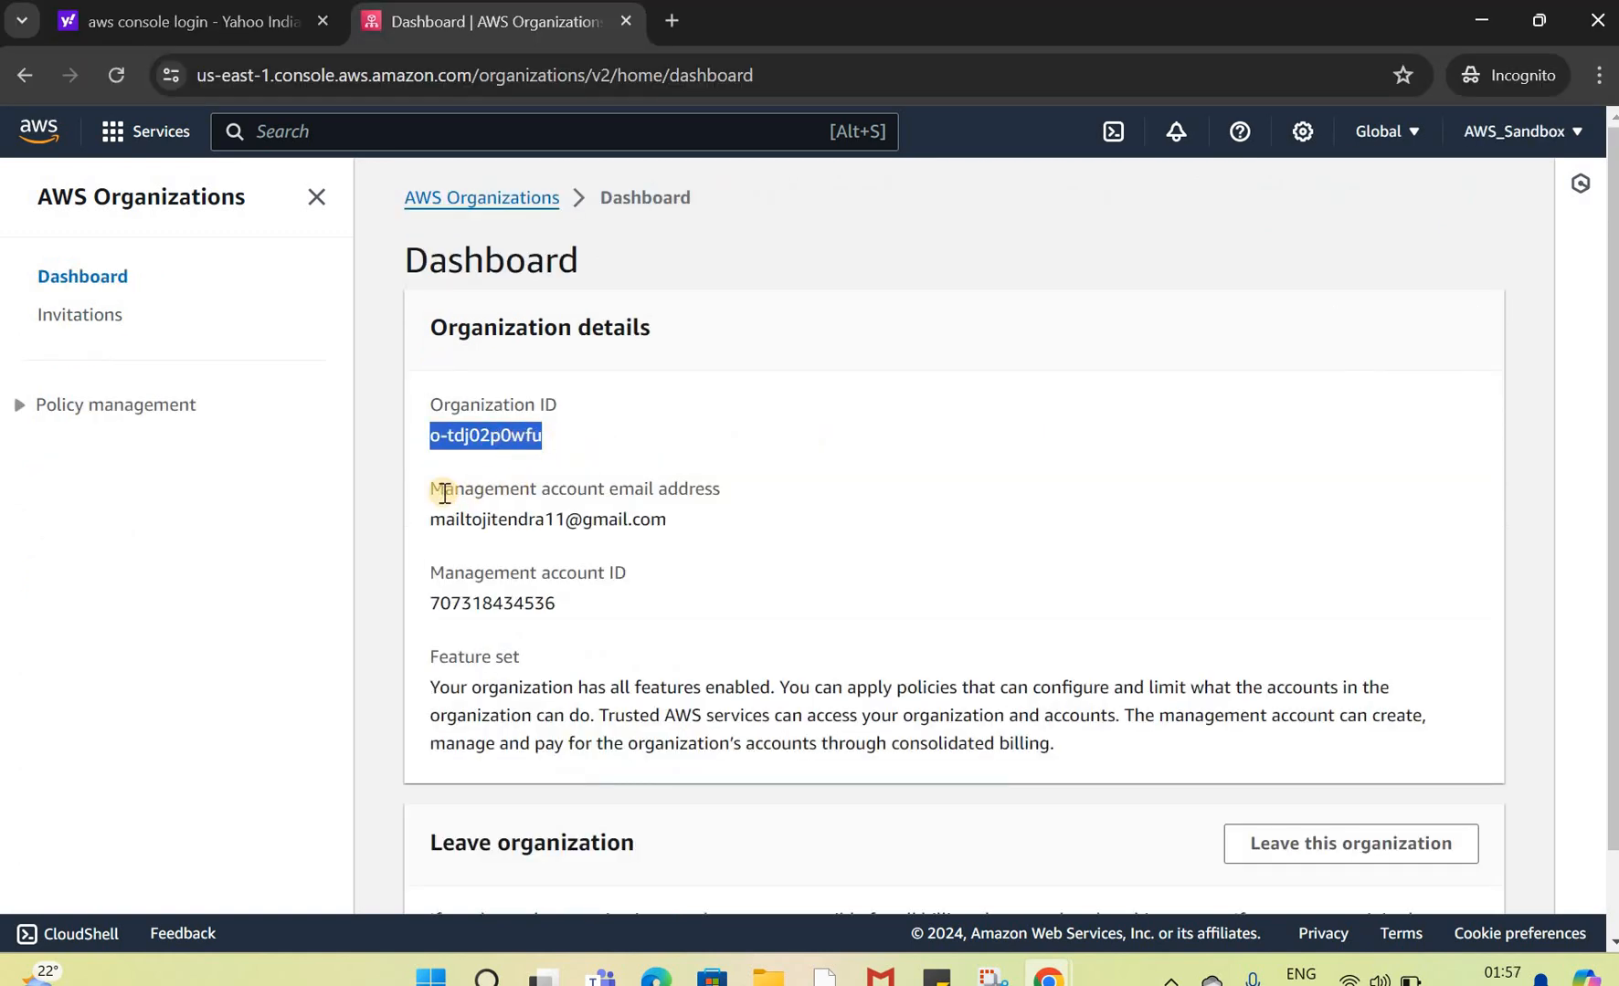
left_click_drag(426, 491, 651, 522)
left_click(650, 527)
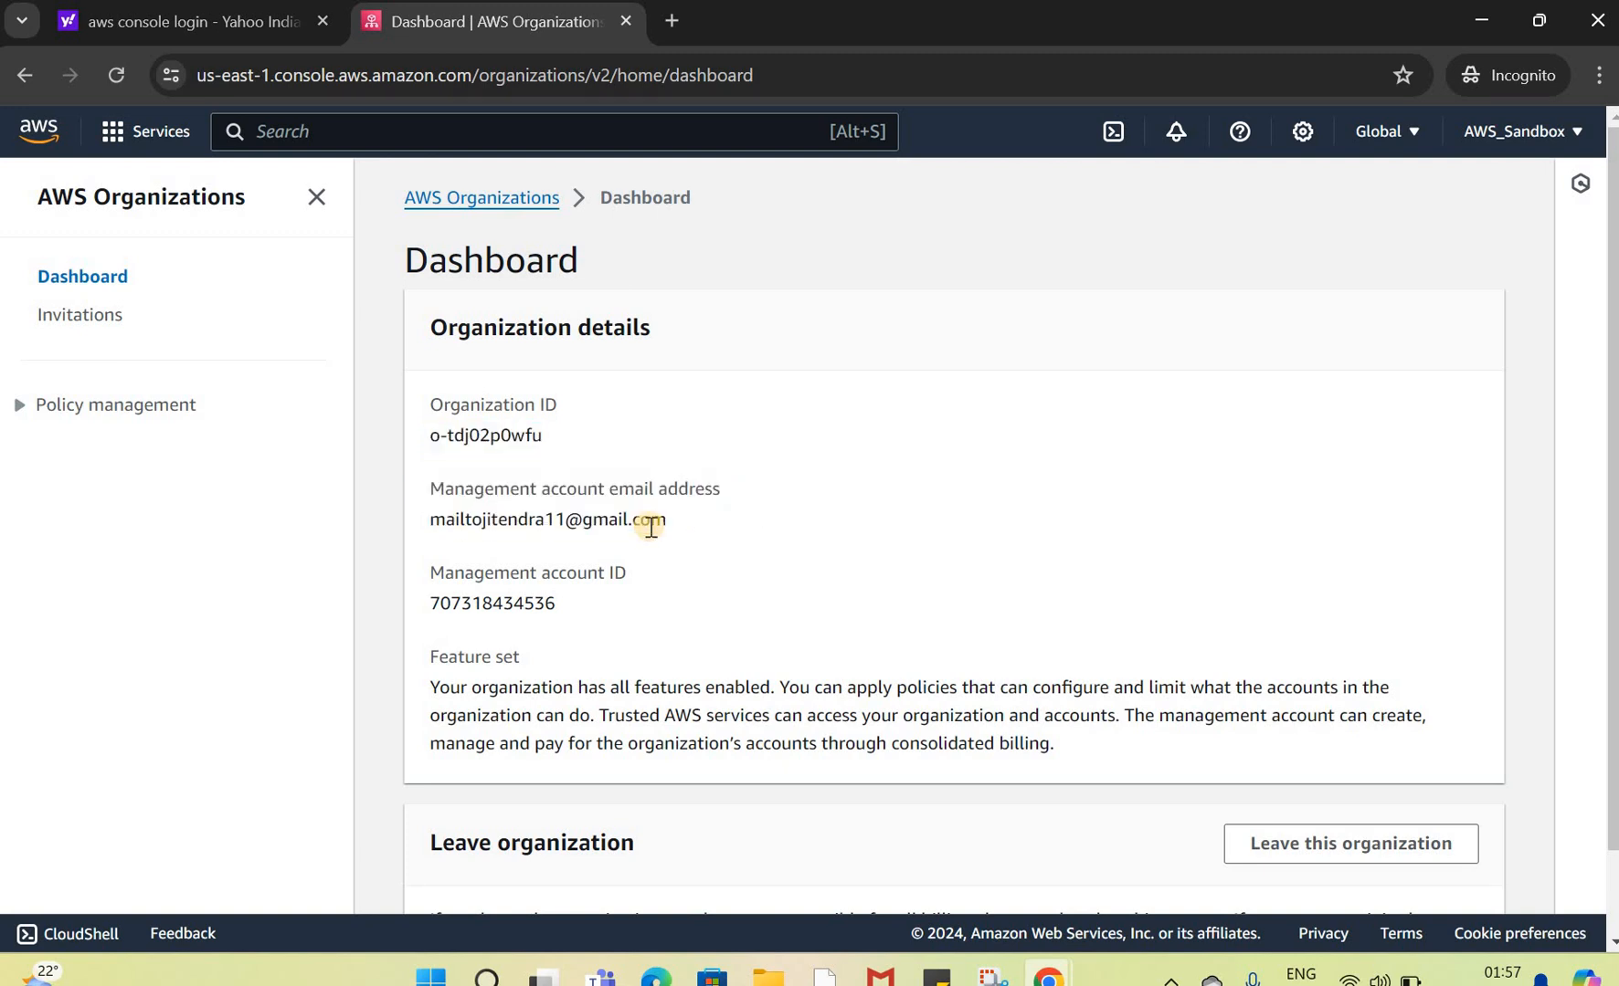
triple_click(425, 523)
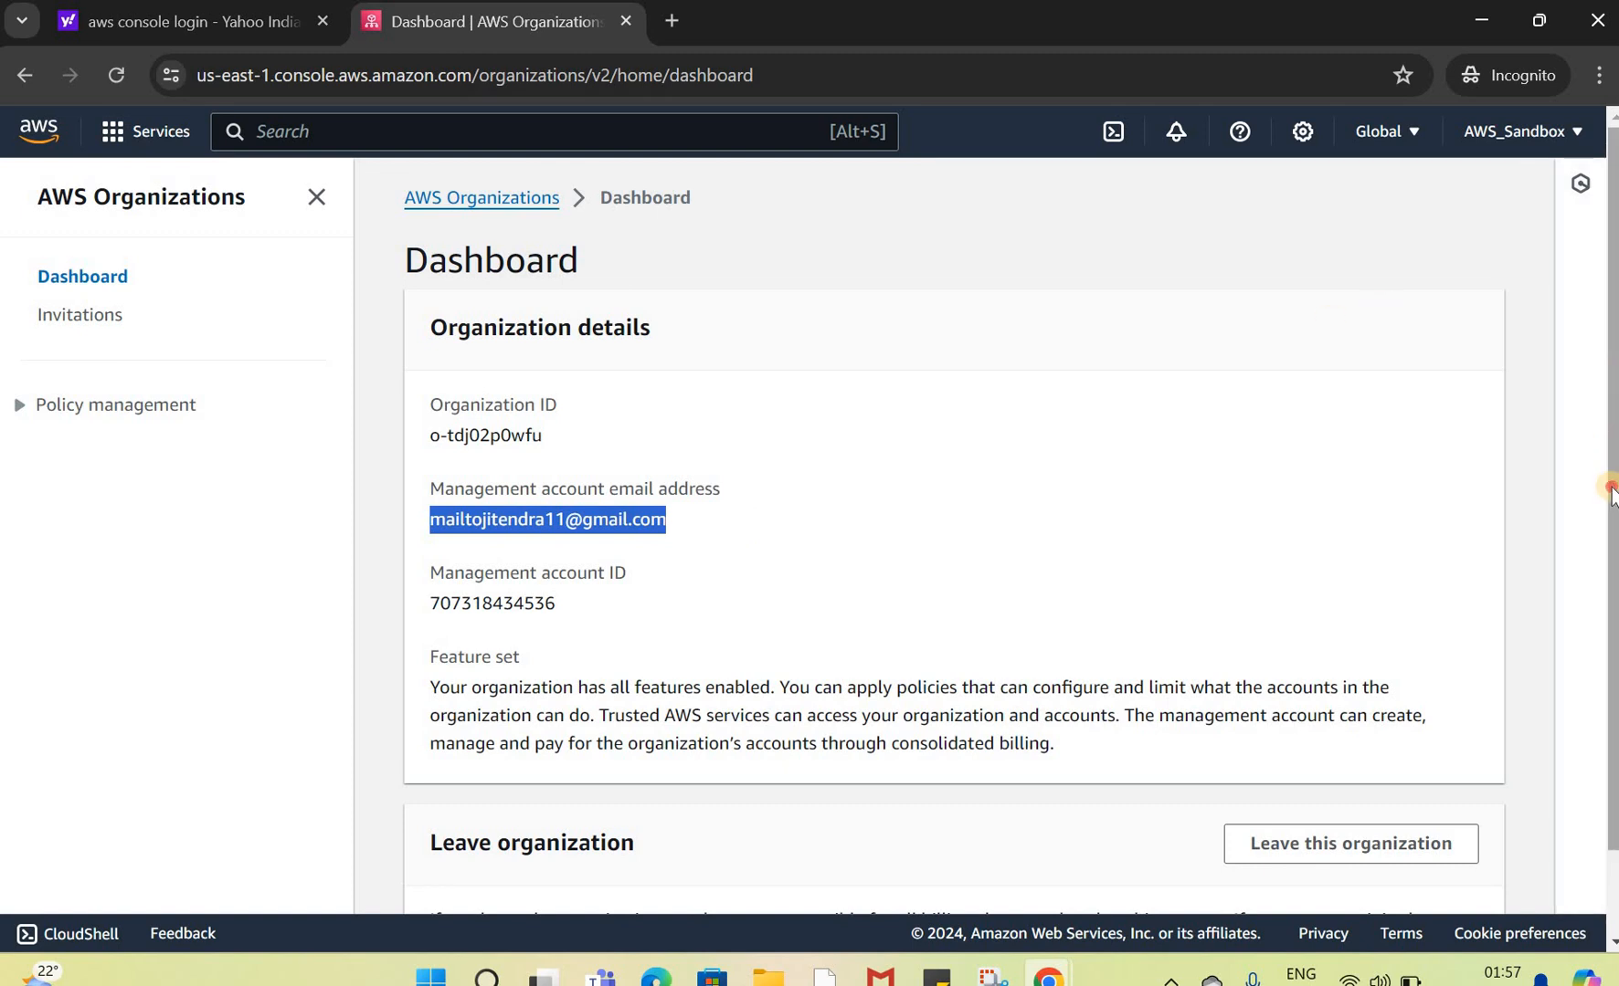
mouse_move(1612, 488)
left_mouse_down()
mouse_move(1610, 568)
mouse_move(1604, 468)
left_mouse_up()
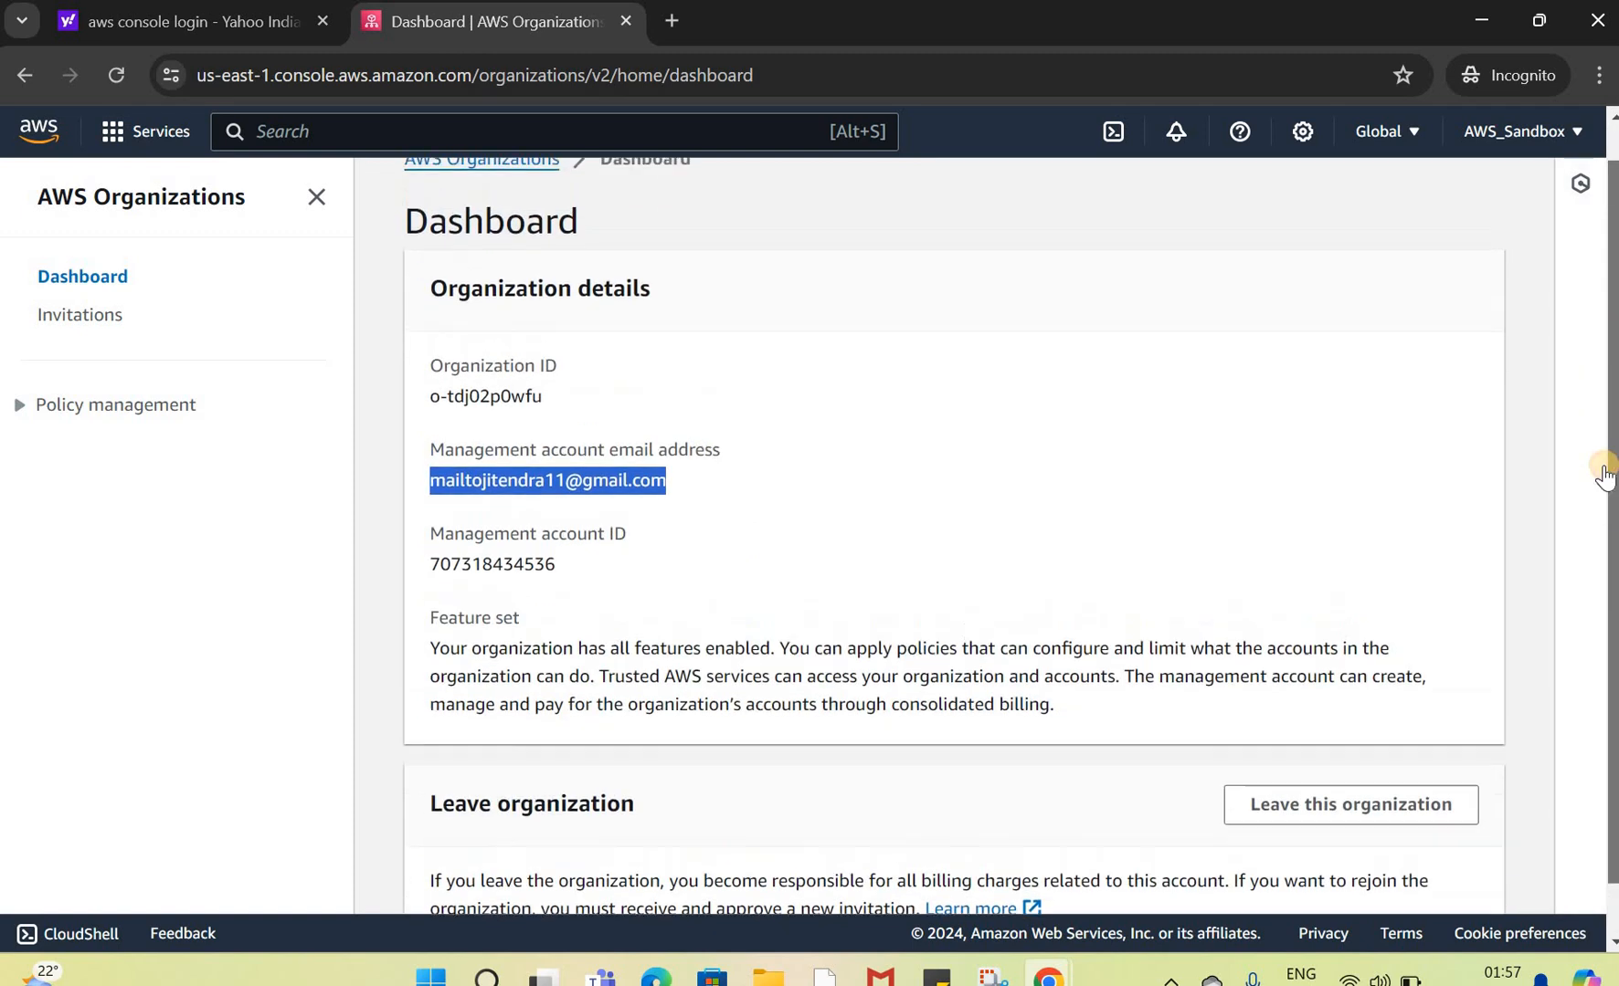
scroll(1604, 476, "down", 1)
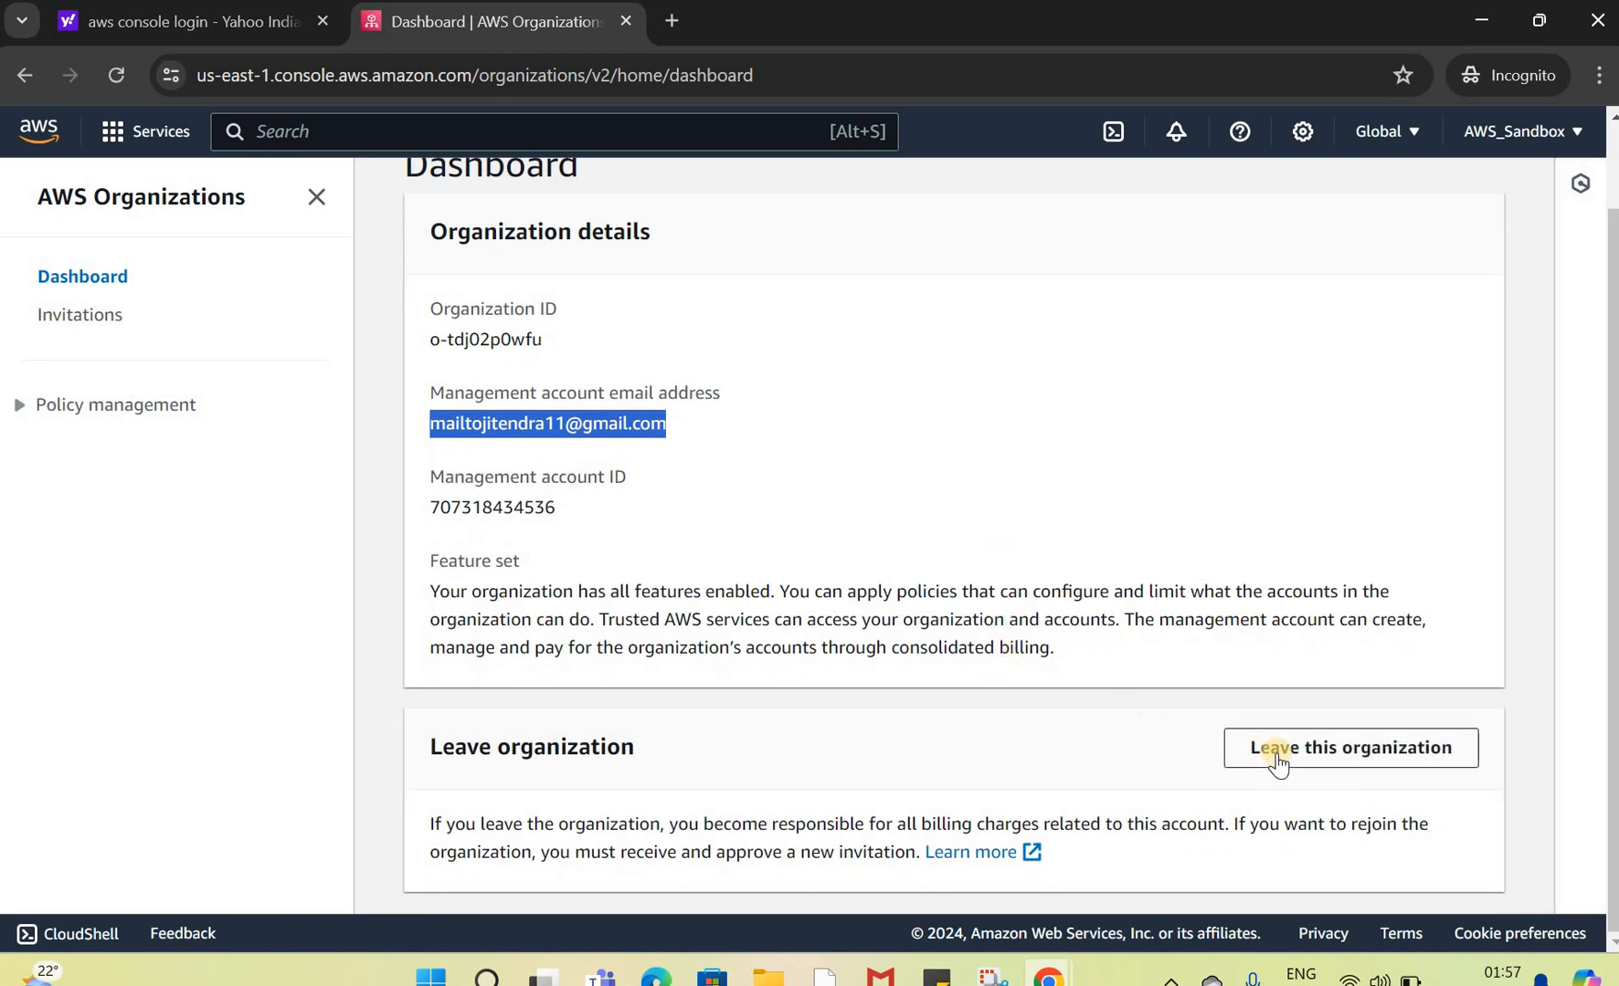
Step: Check the AWS accounts, Actions and Policies pages available to the AWS_Sandbox member account under Policy management
left_click(16, 406)
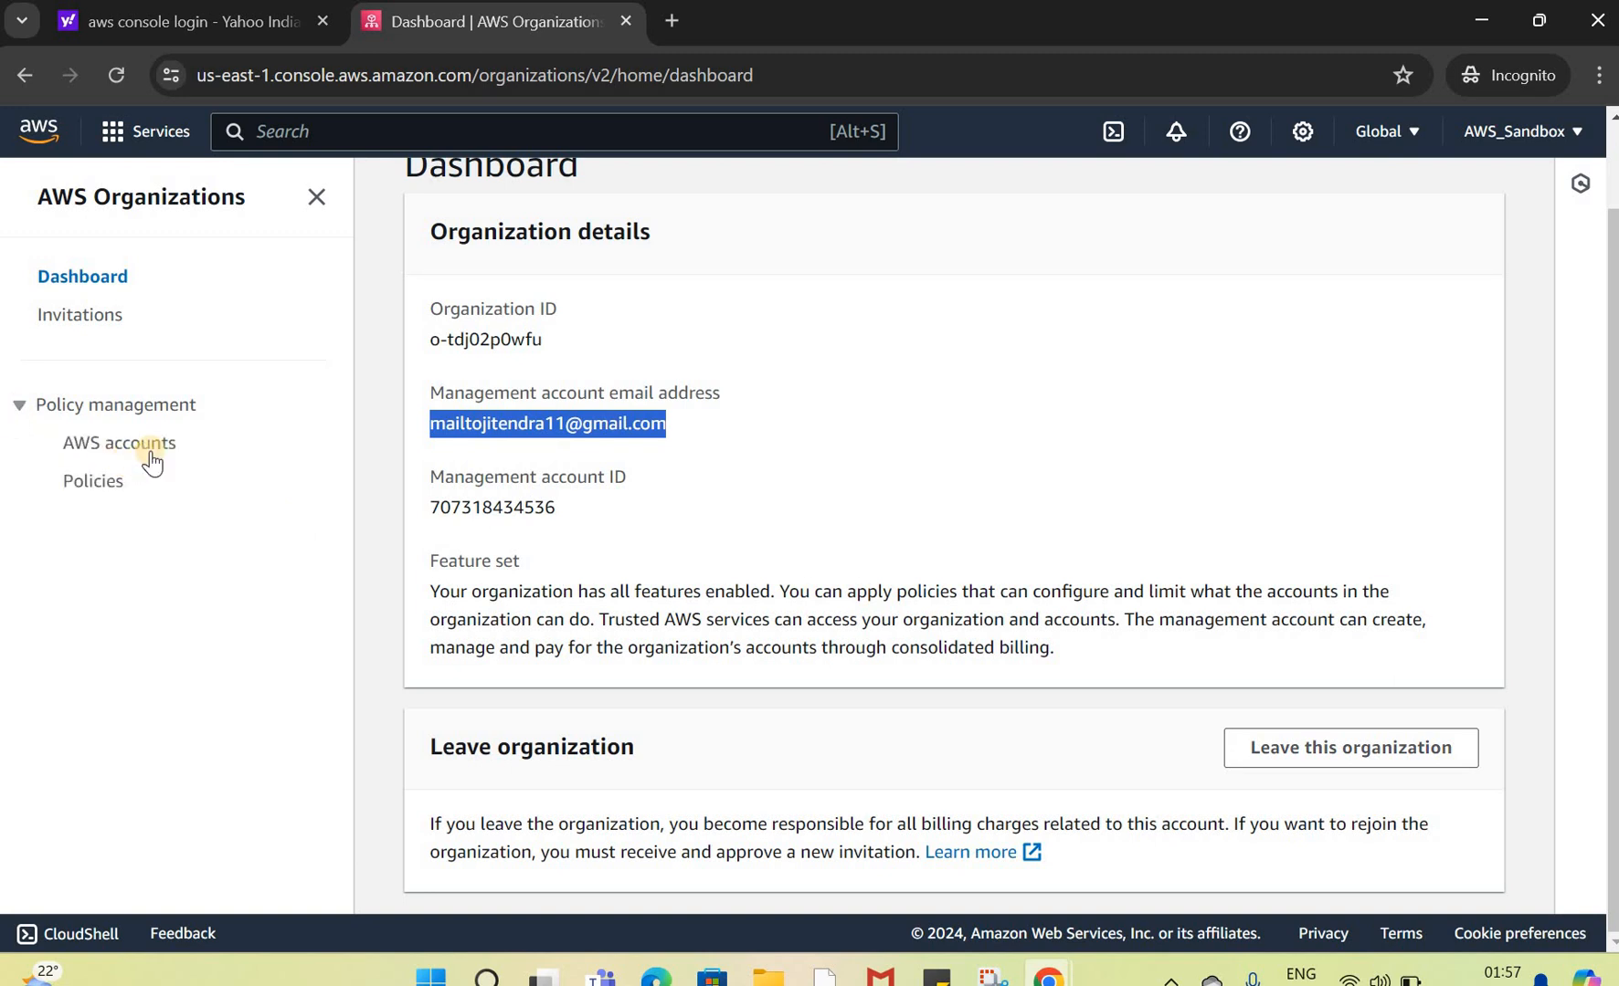
left_click(131, 452)
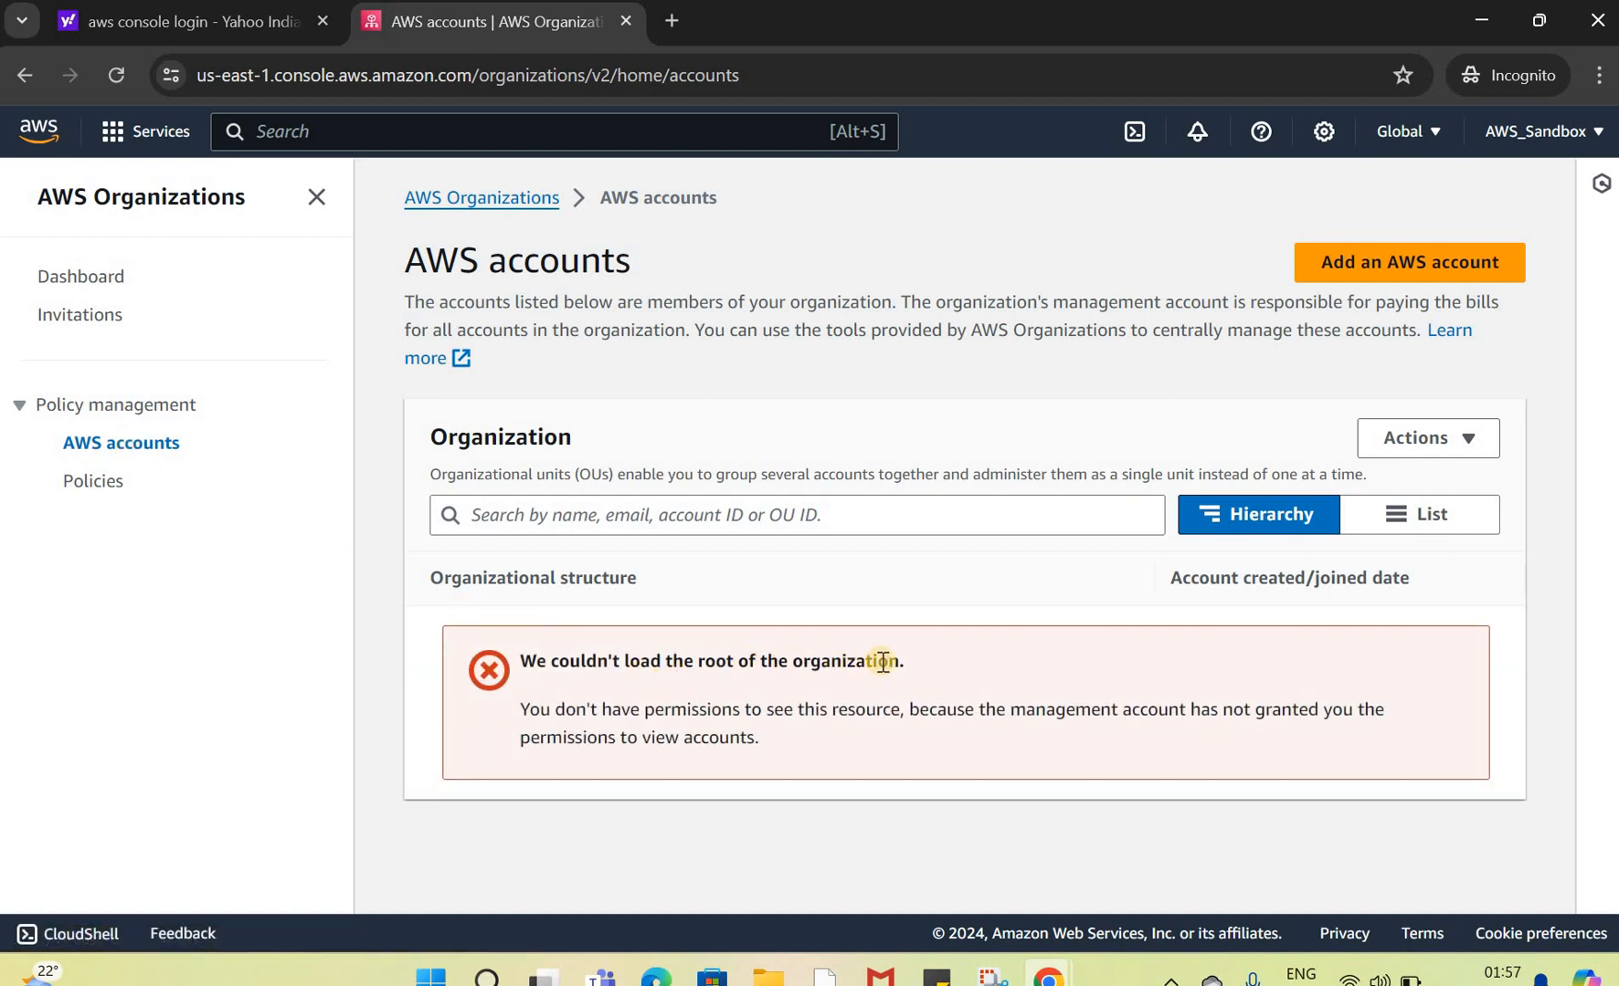
left_click_drag(905, 661, 522, 662)
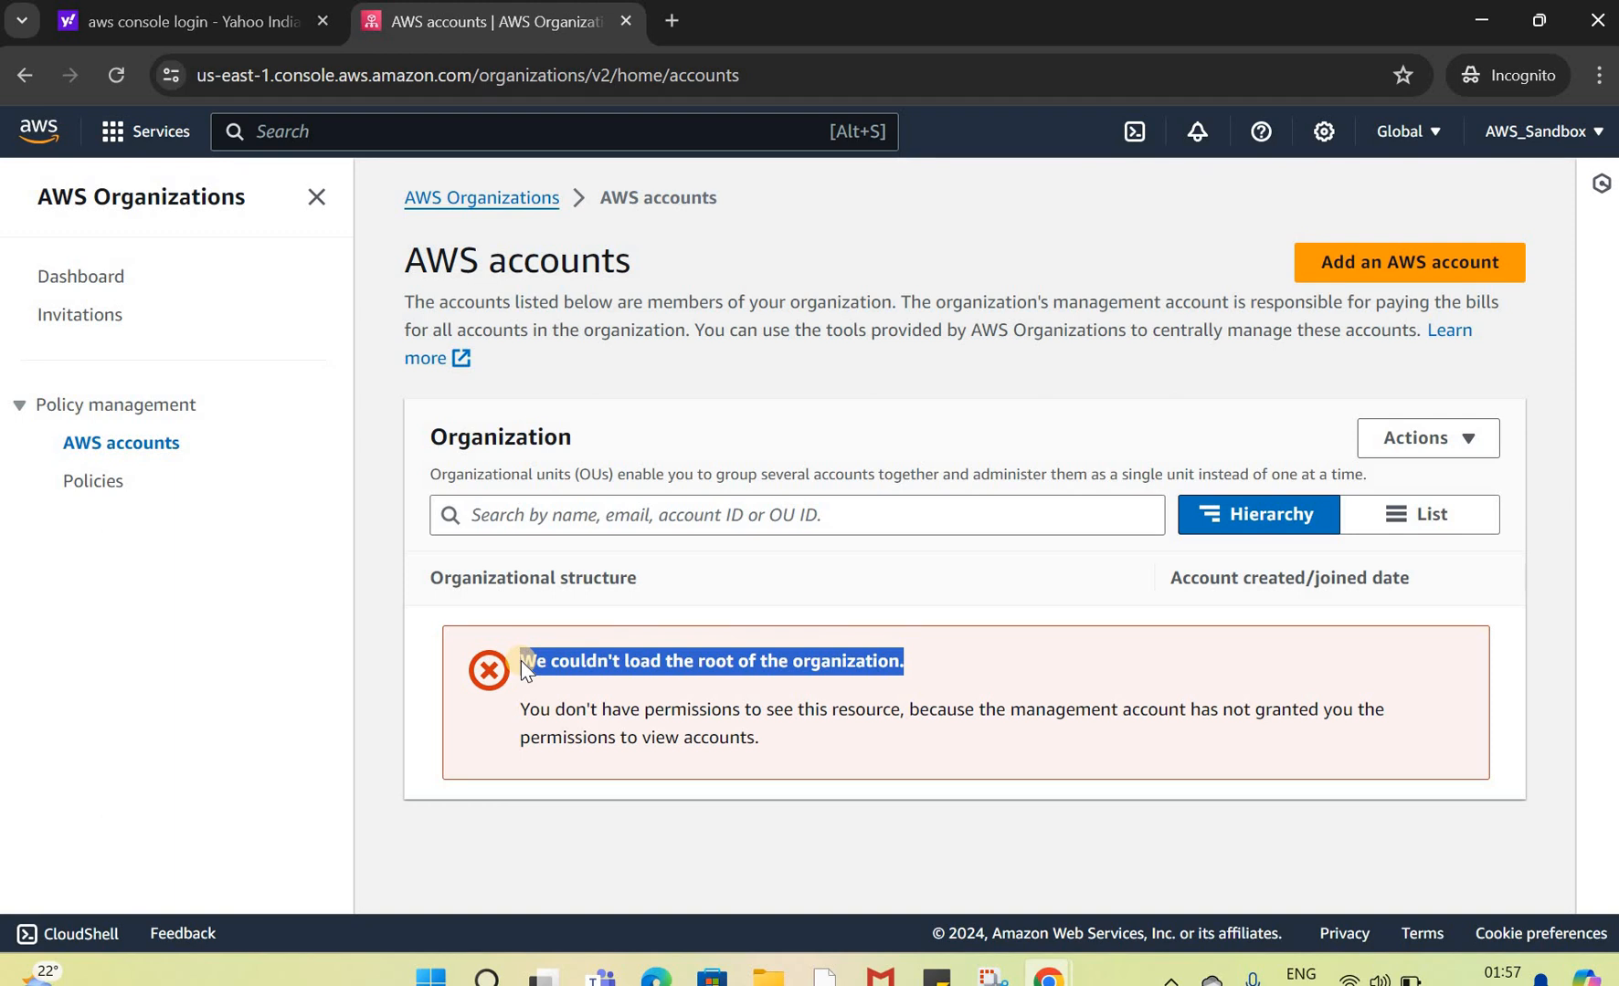
key("alt+Tab")
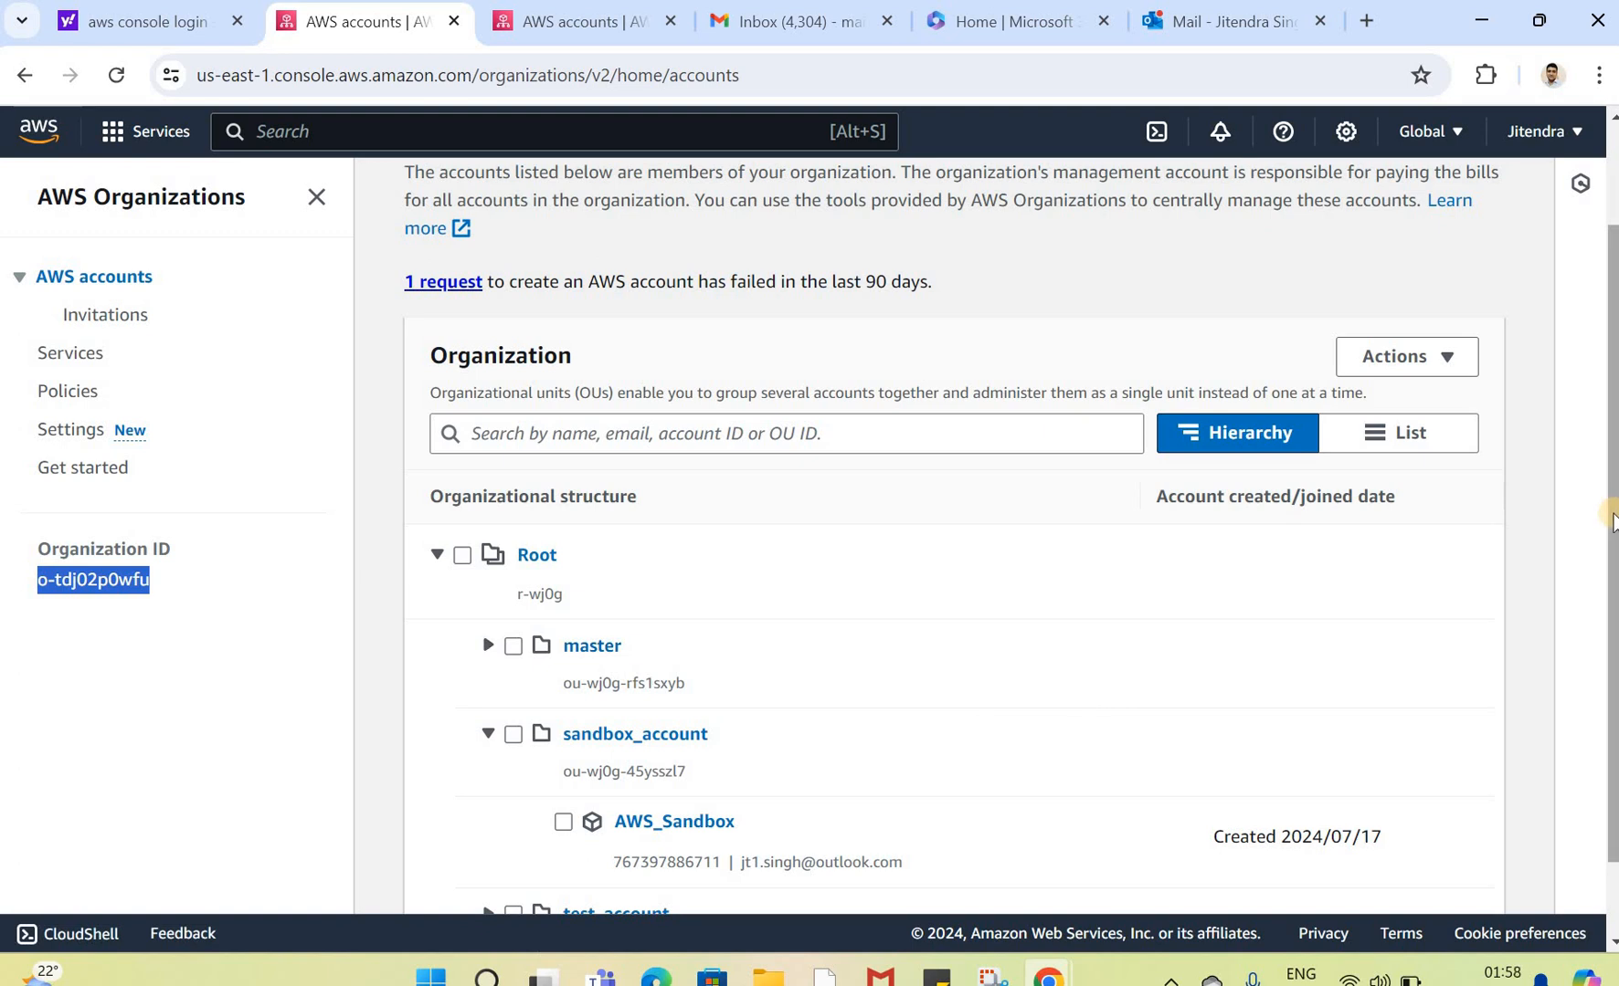
scroll(816, 791, "down", 1)
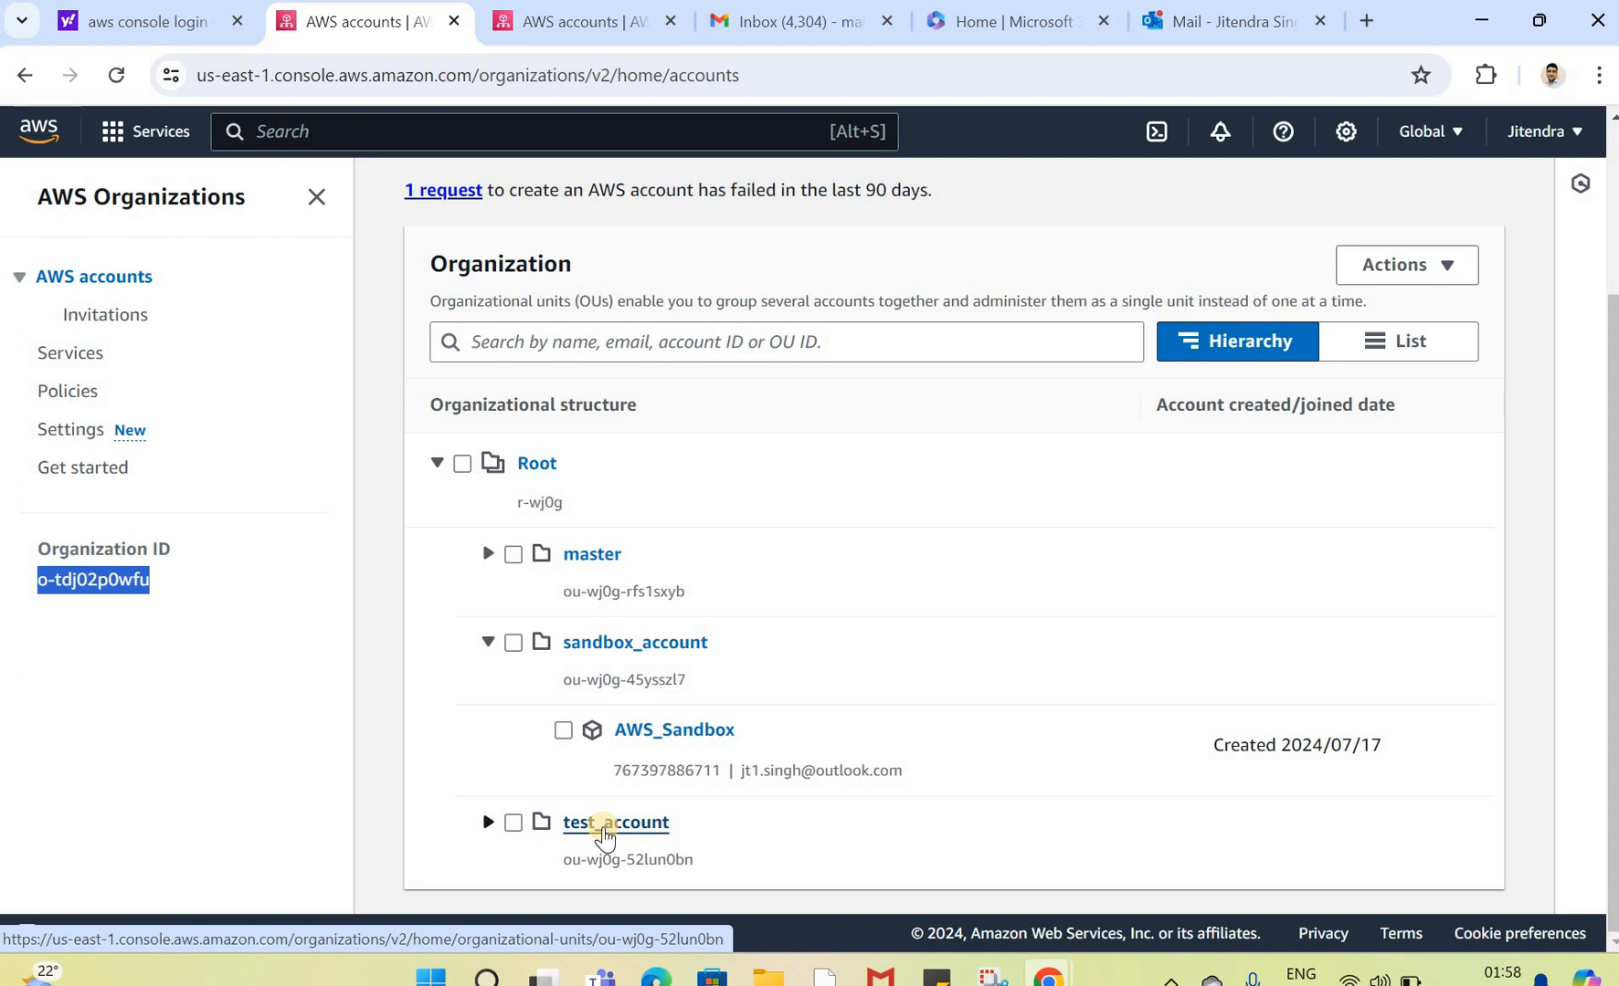
key("alt+Tab")
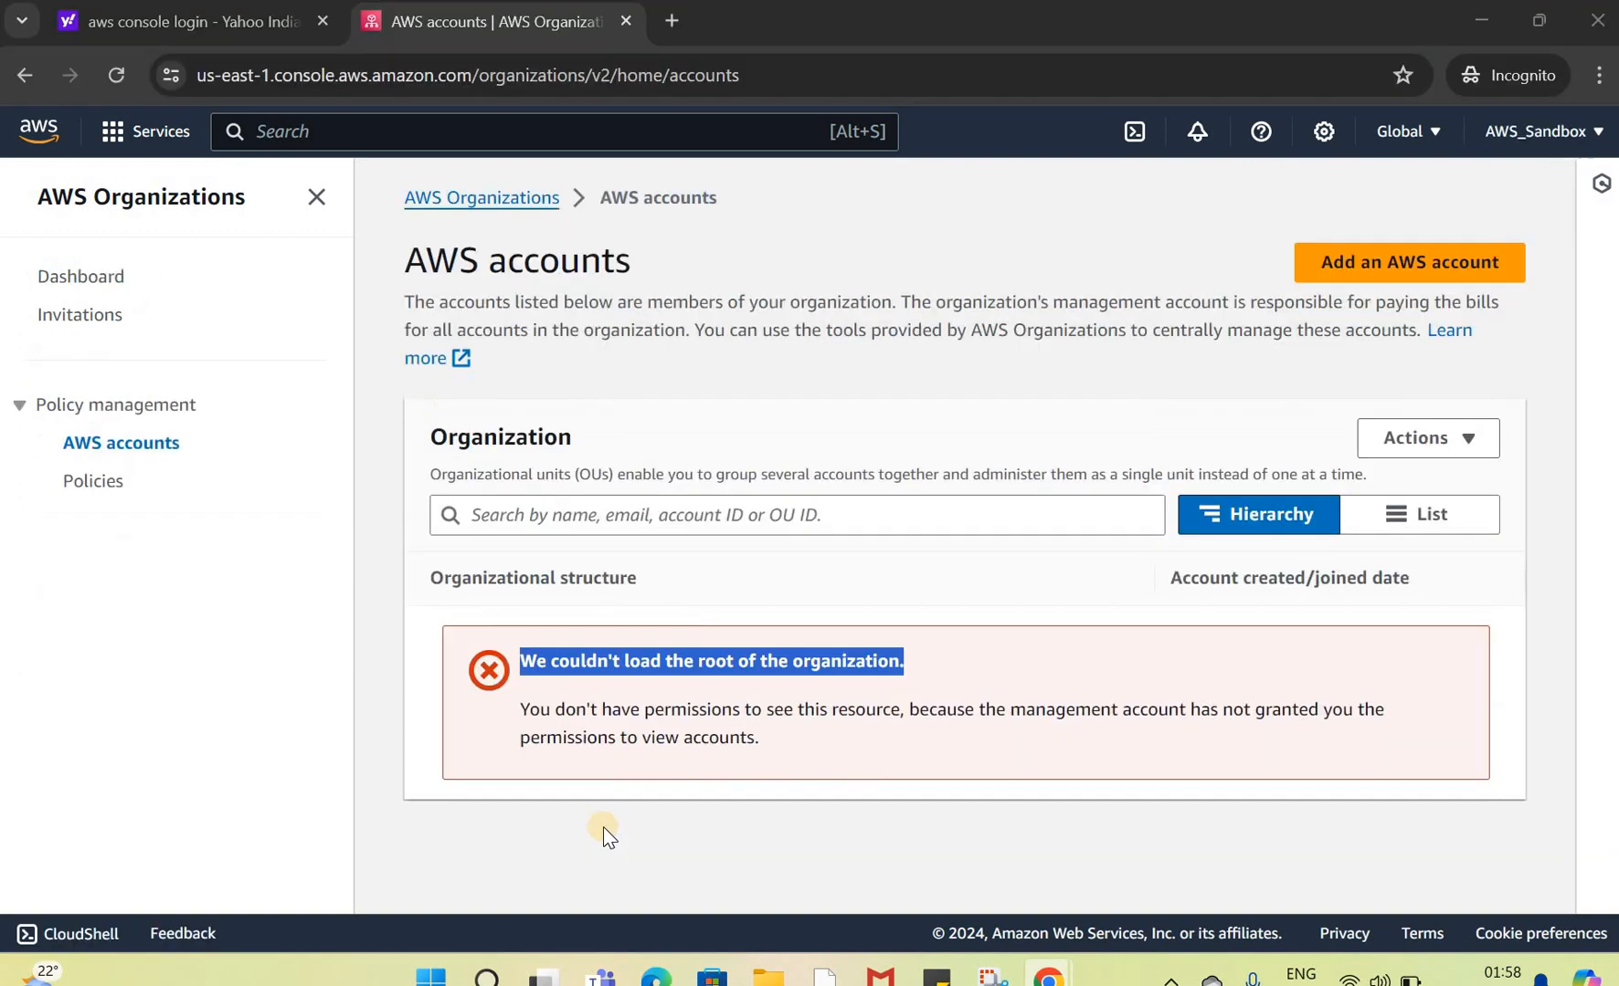
left_click(1470, 441)
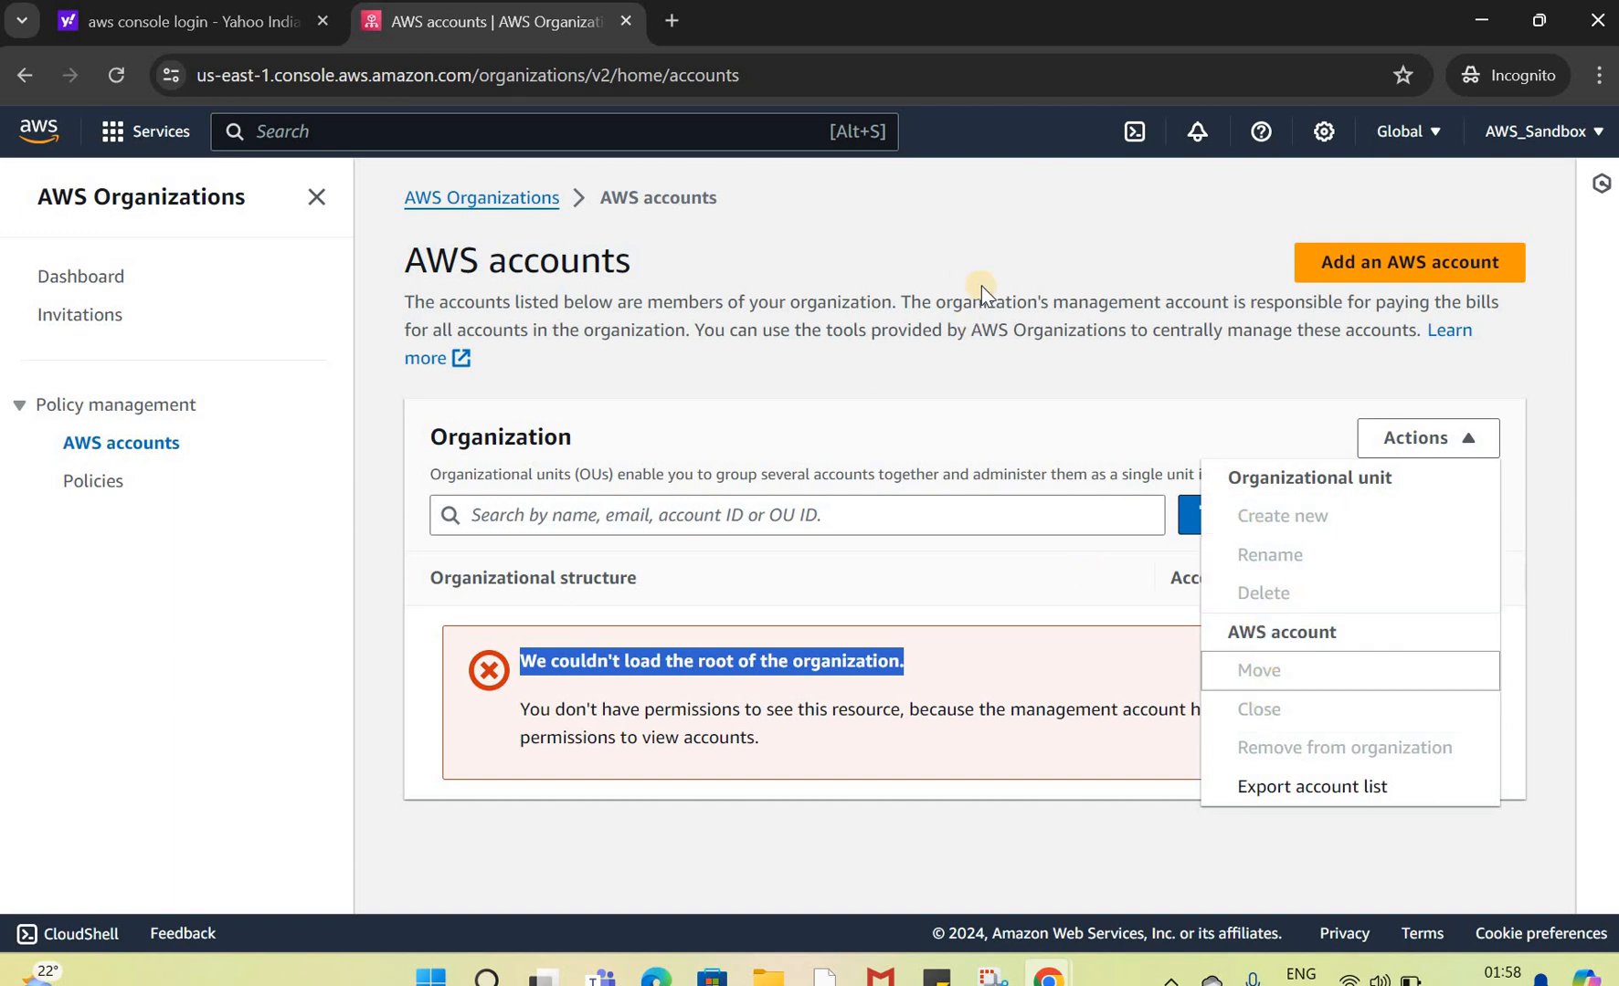
left_click(92, 482)
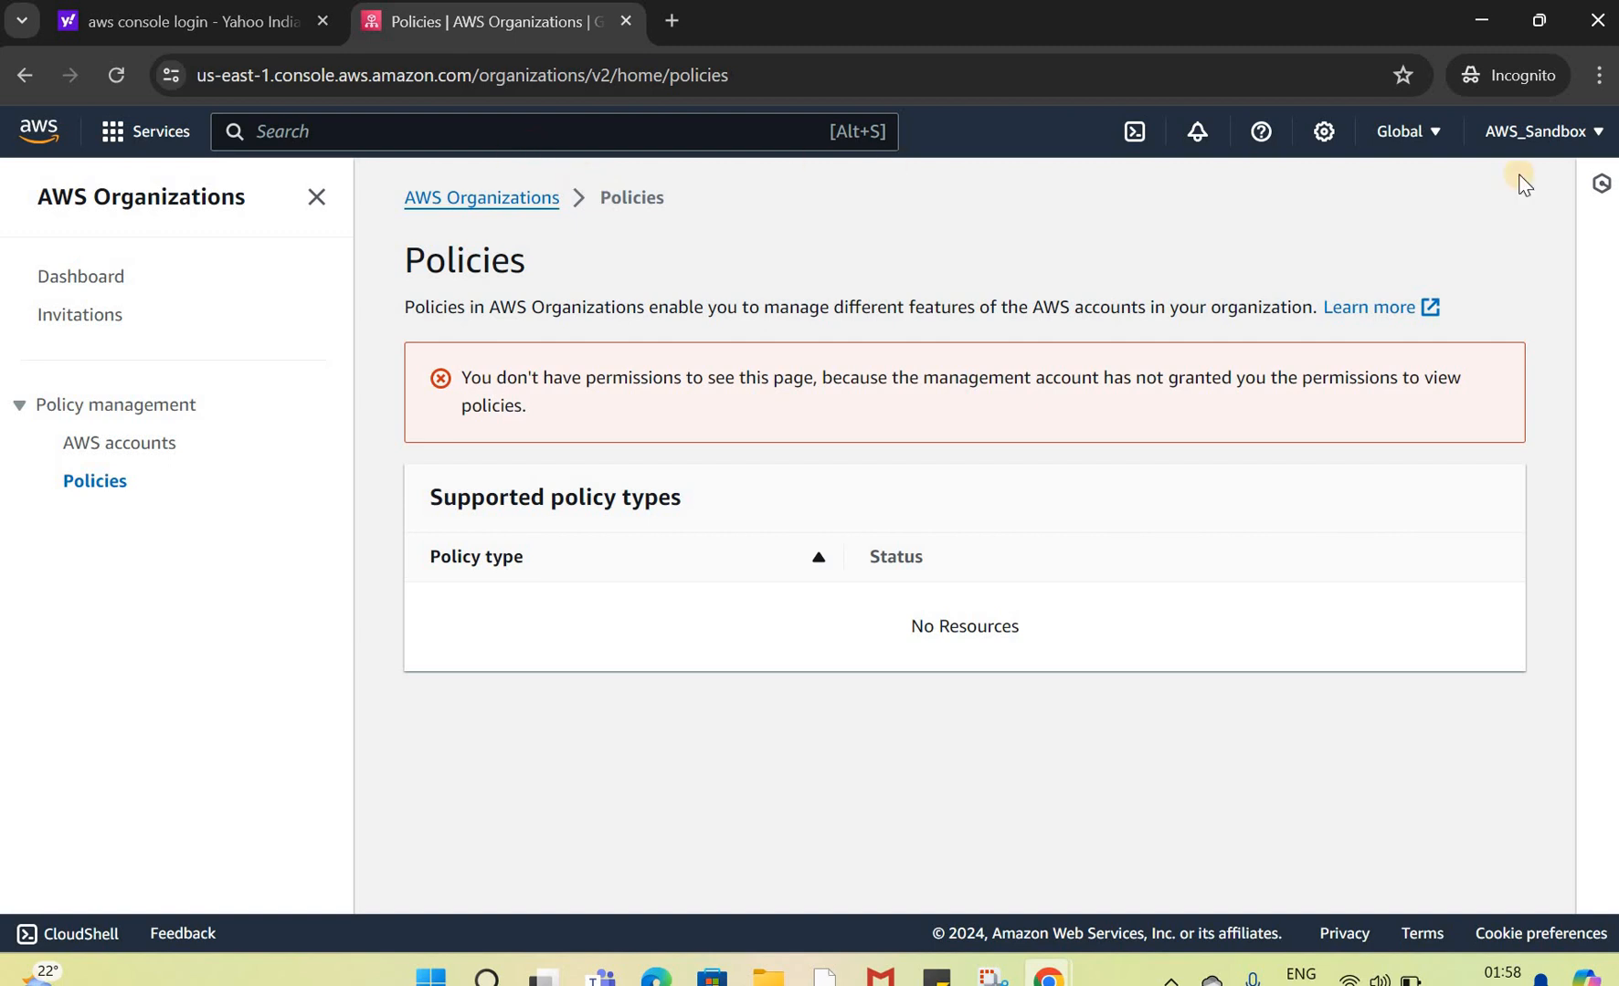
left_click(1561, 137)
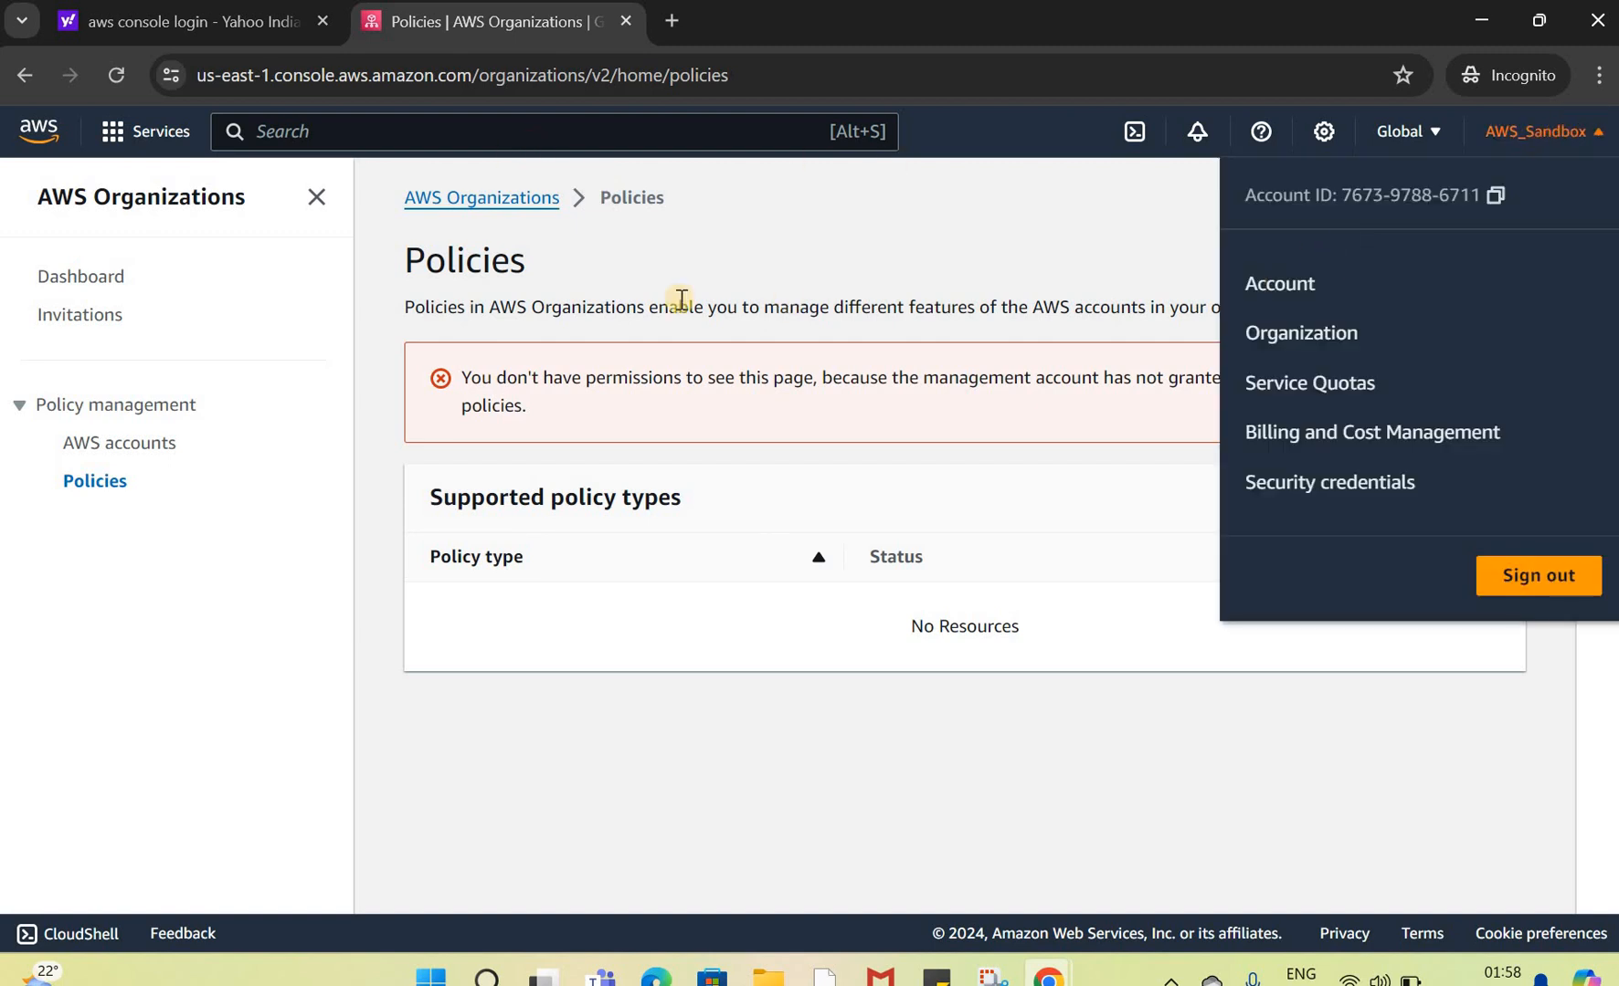
Step: Search the console for ec2 and open the EC2 service in a new tab
left_click(394, 139)
type("ec2")
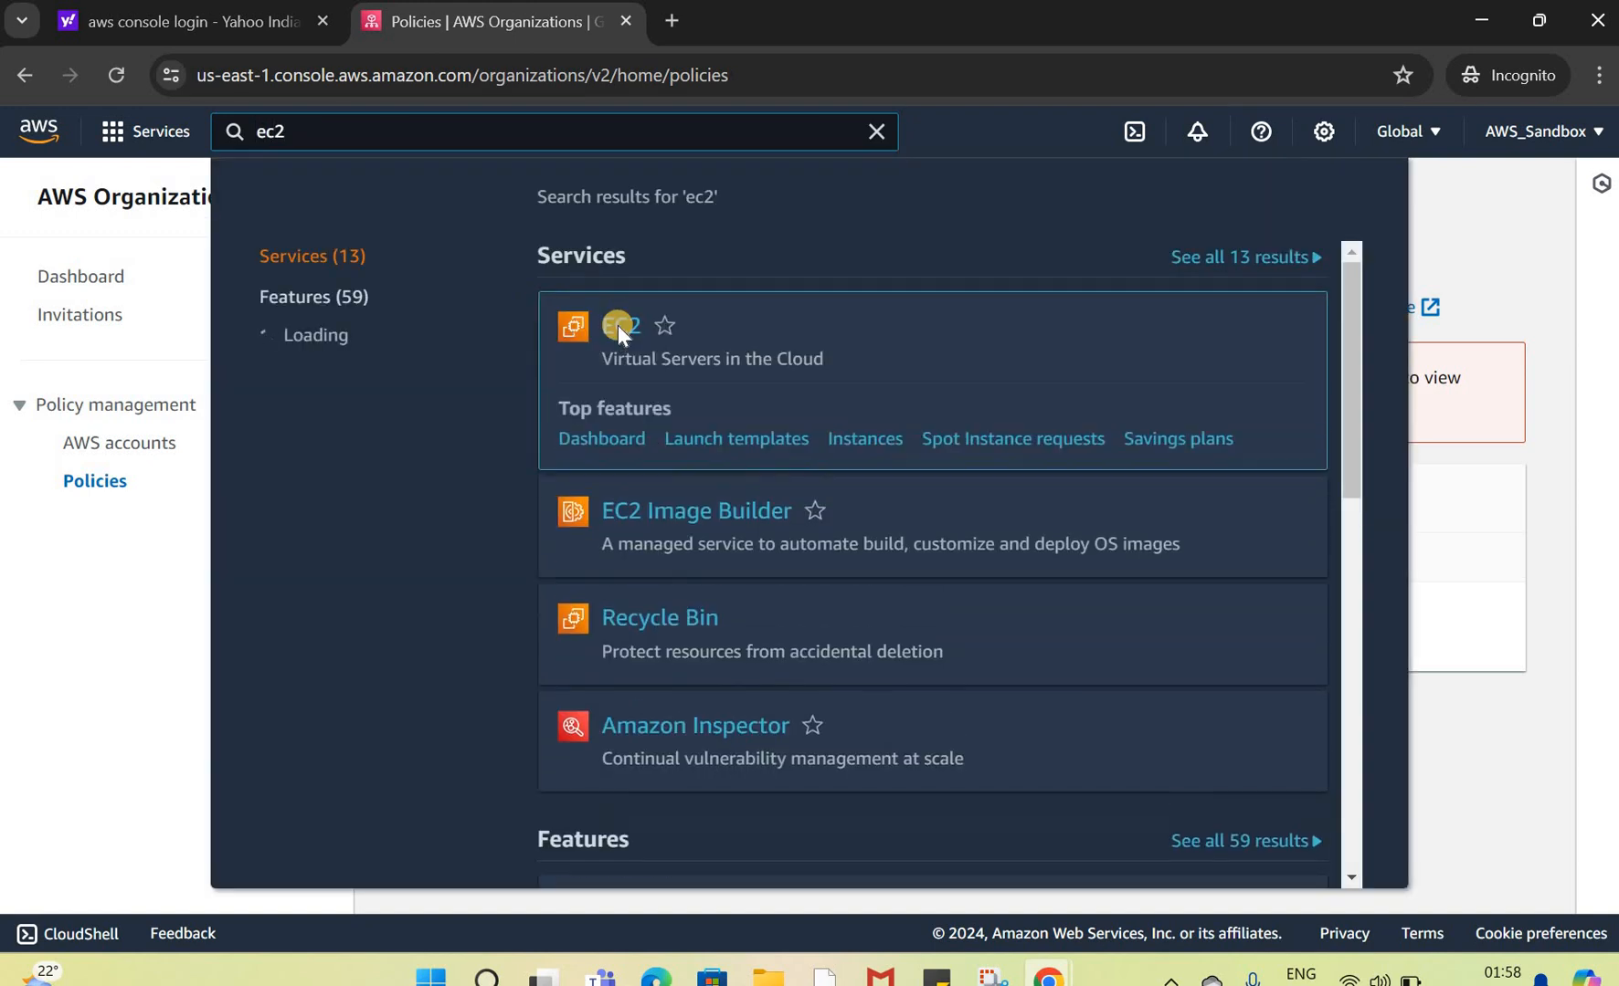
right_click(630, 333)
left_click(703, 354)
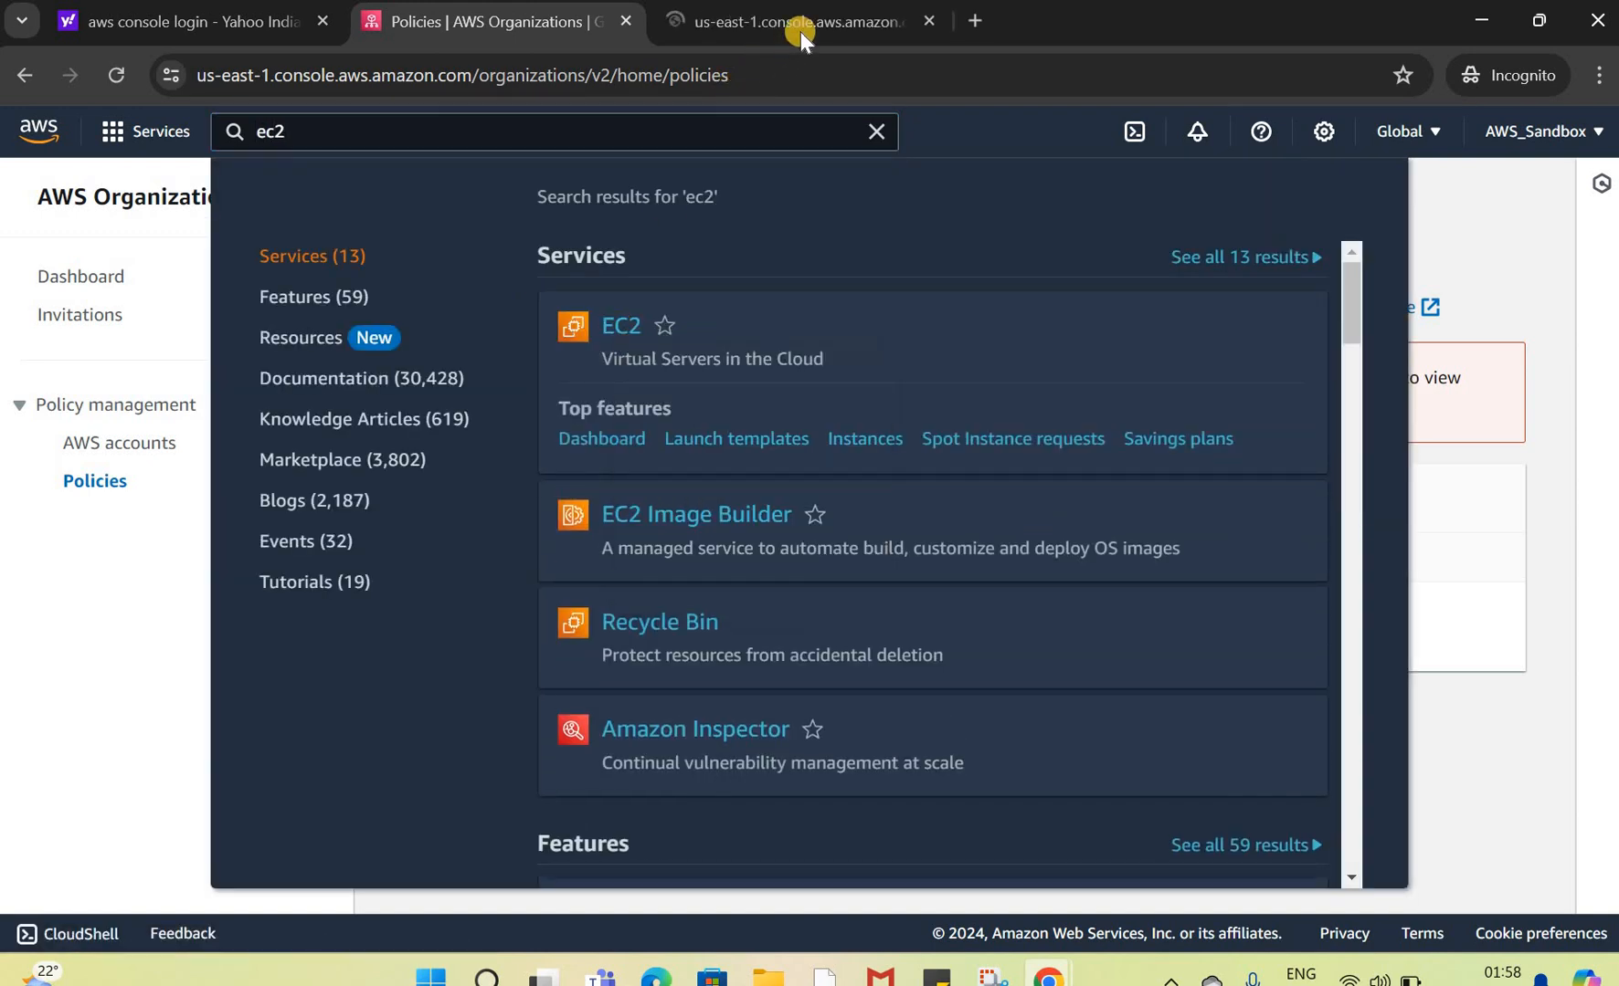
left_click(817, 23)
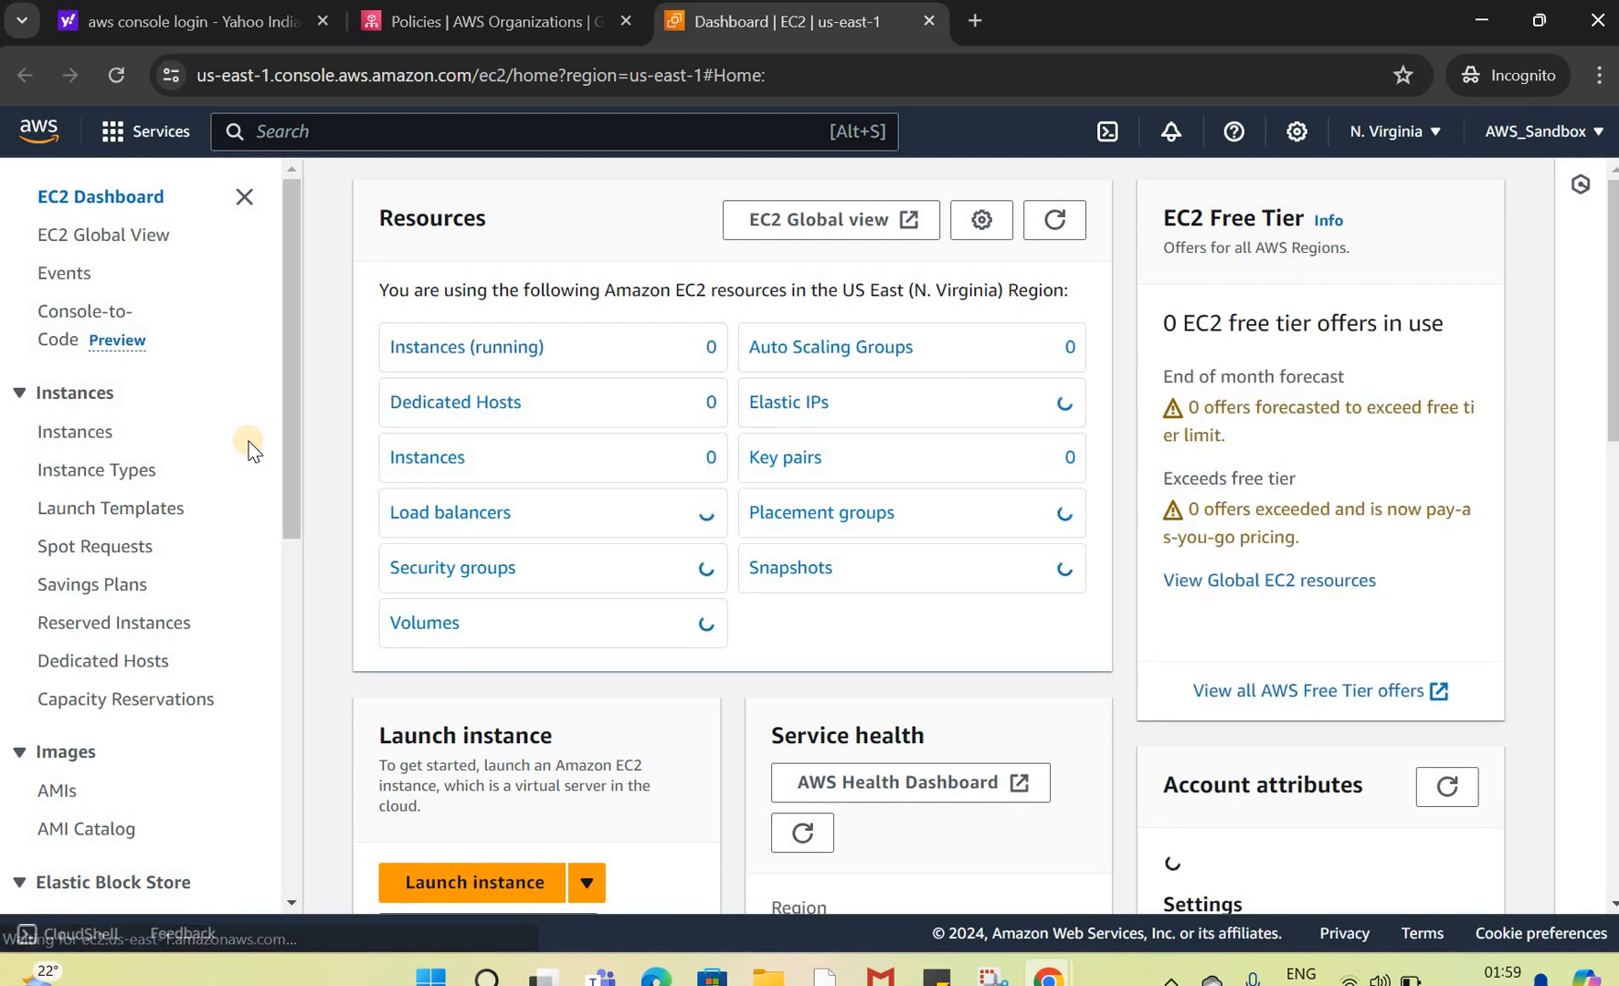
Step: Browse the EC2 security groups and instances in the member account
left_click(477, 570)
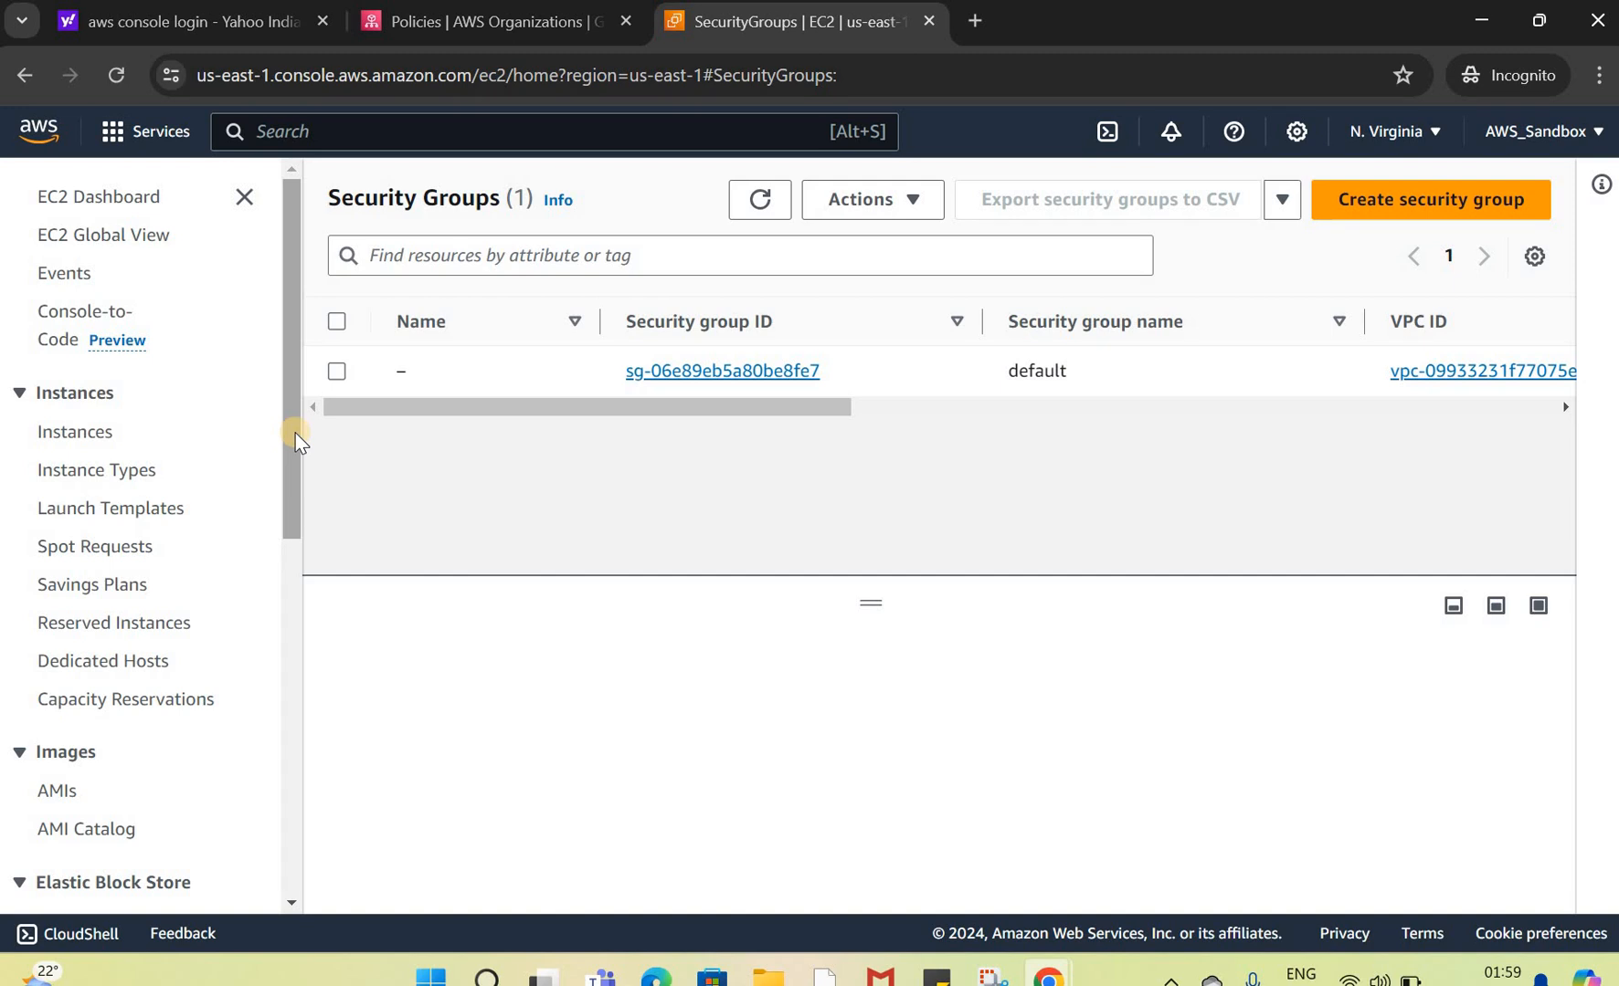
scroll(280, 552, "down", 8)
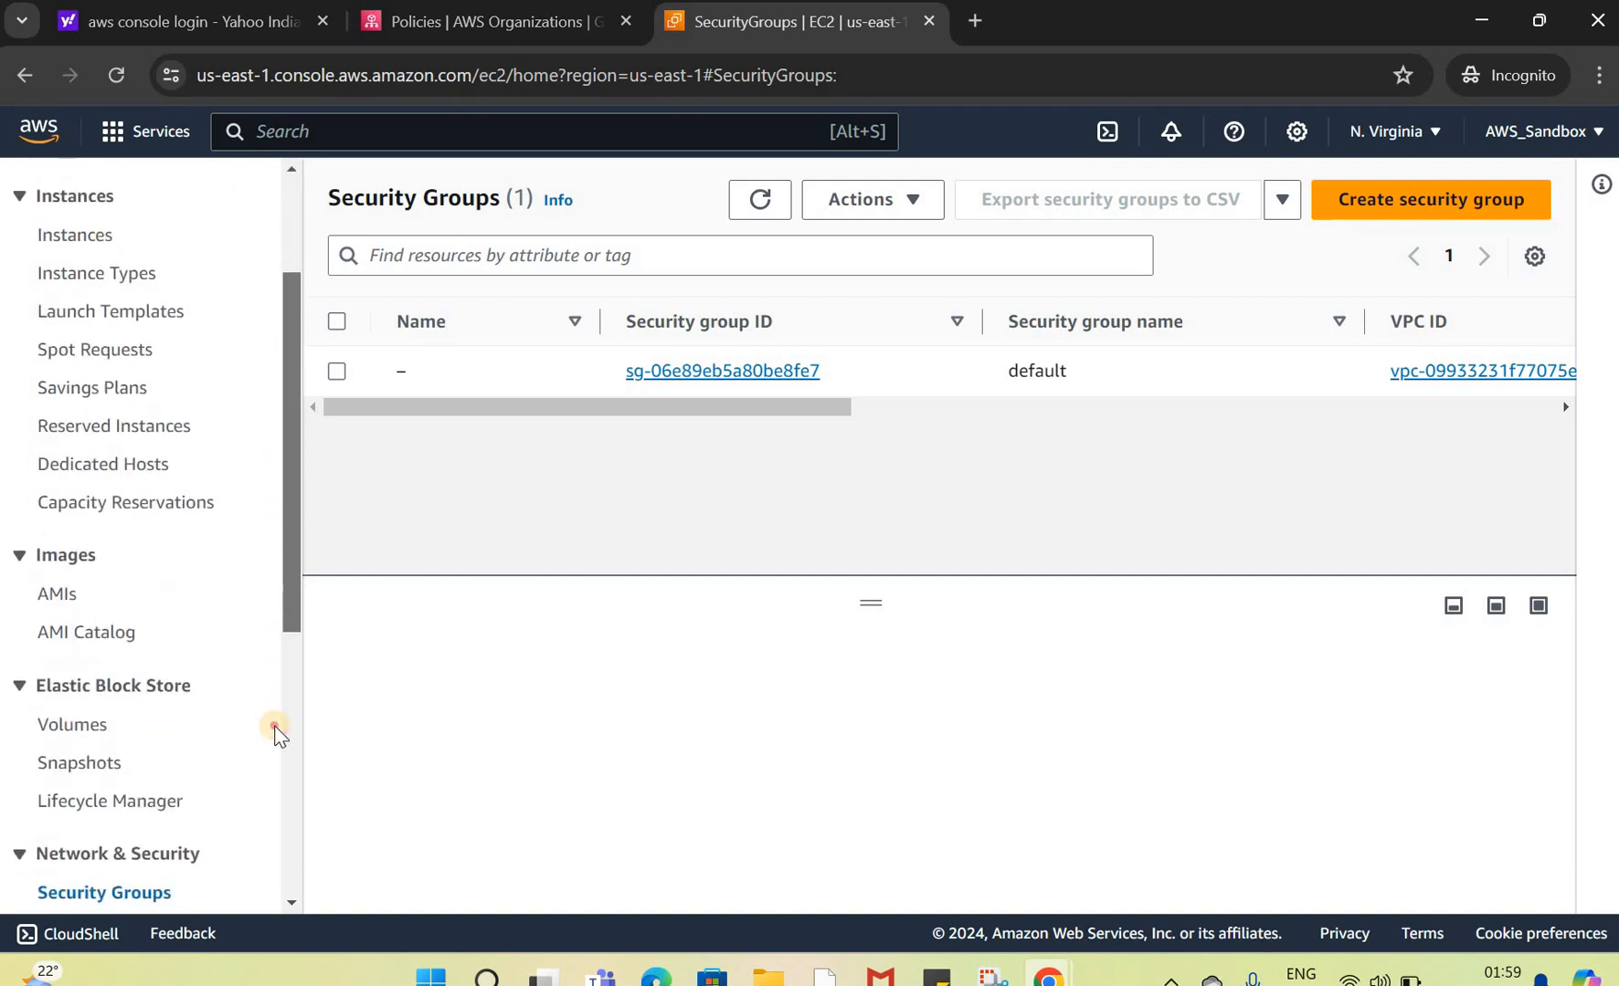
scroll(290, 346, "up", 8)
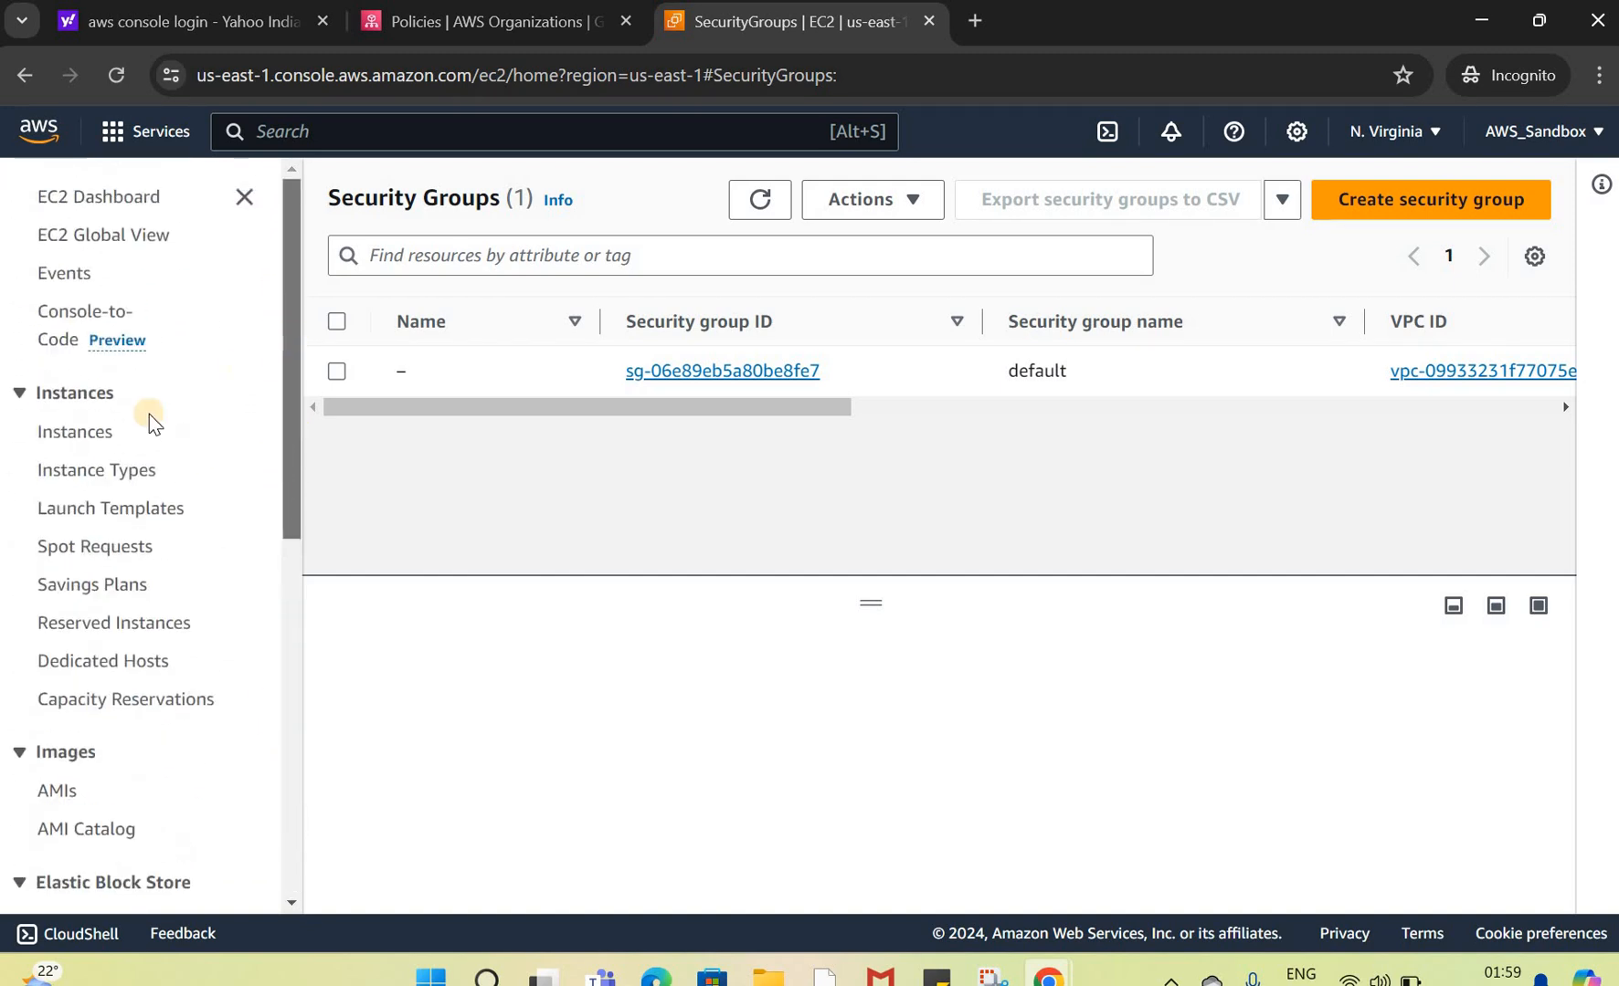
left_click(77, 436)
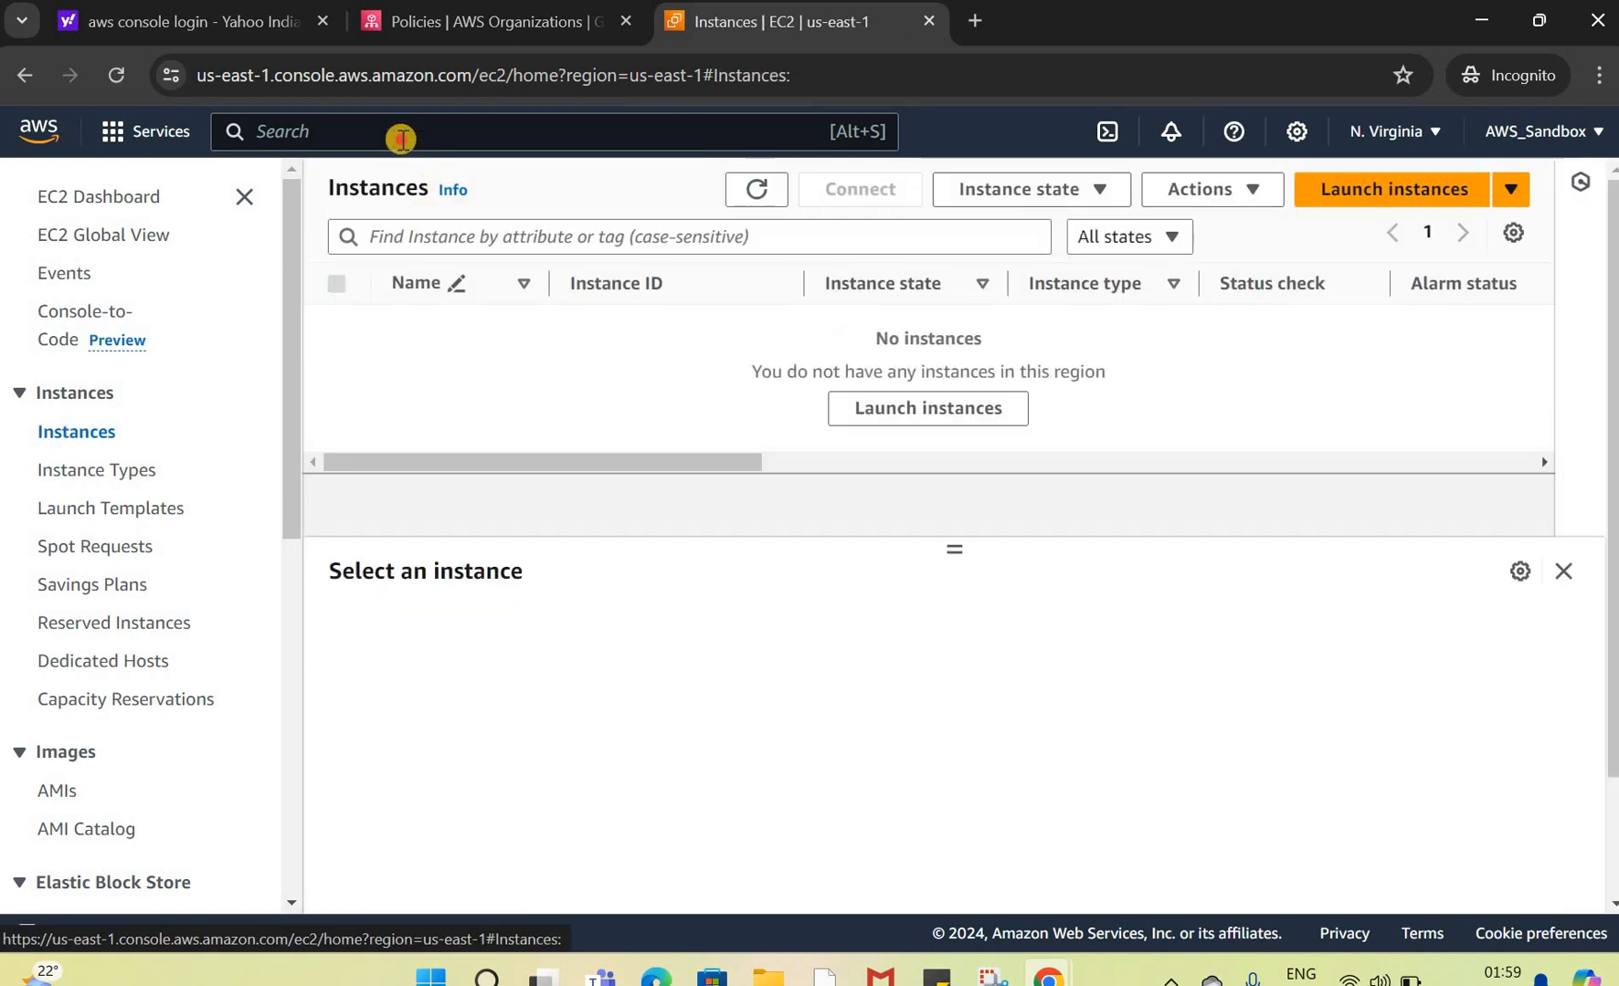
Step: Search the console for iam, open IAM in a new tab and go to its Roles page
left_click(402, 137)
type("iam")
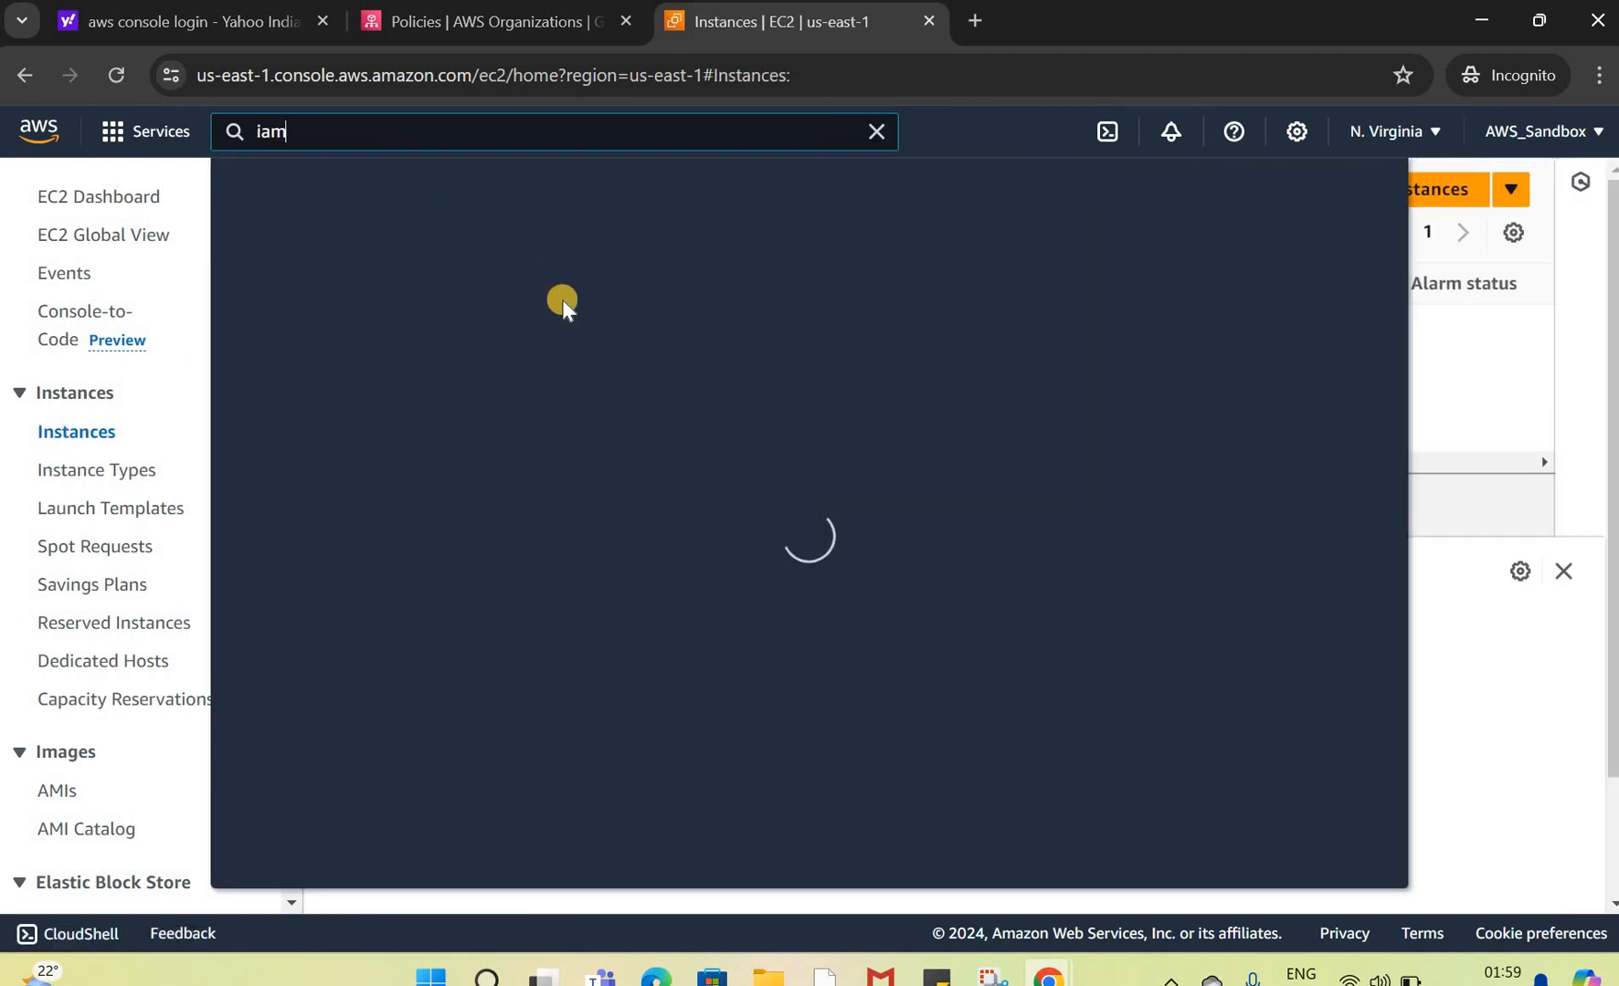
right_click(672, 350)
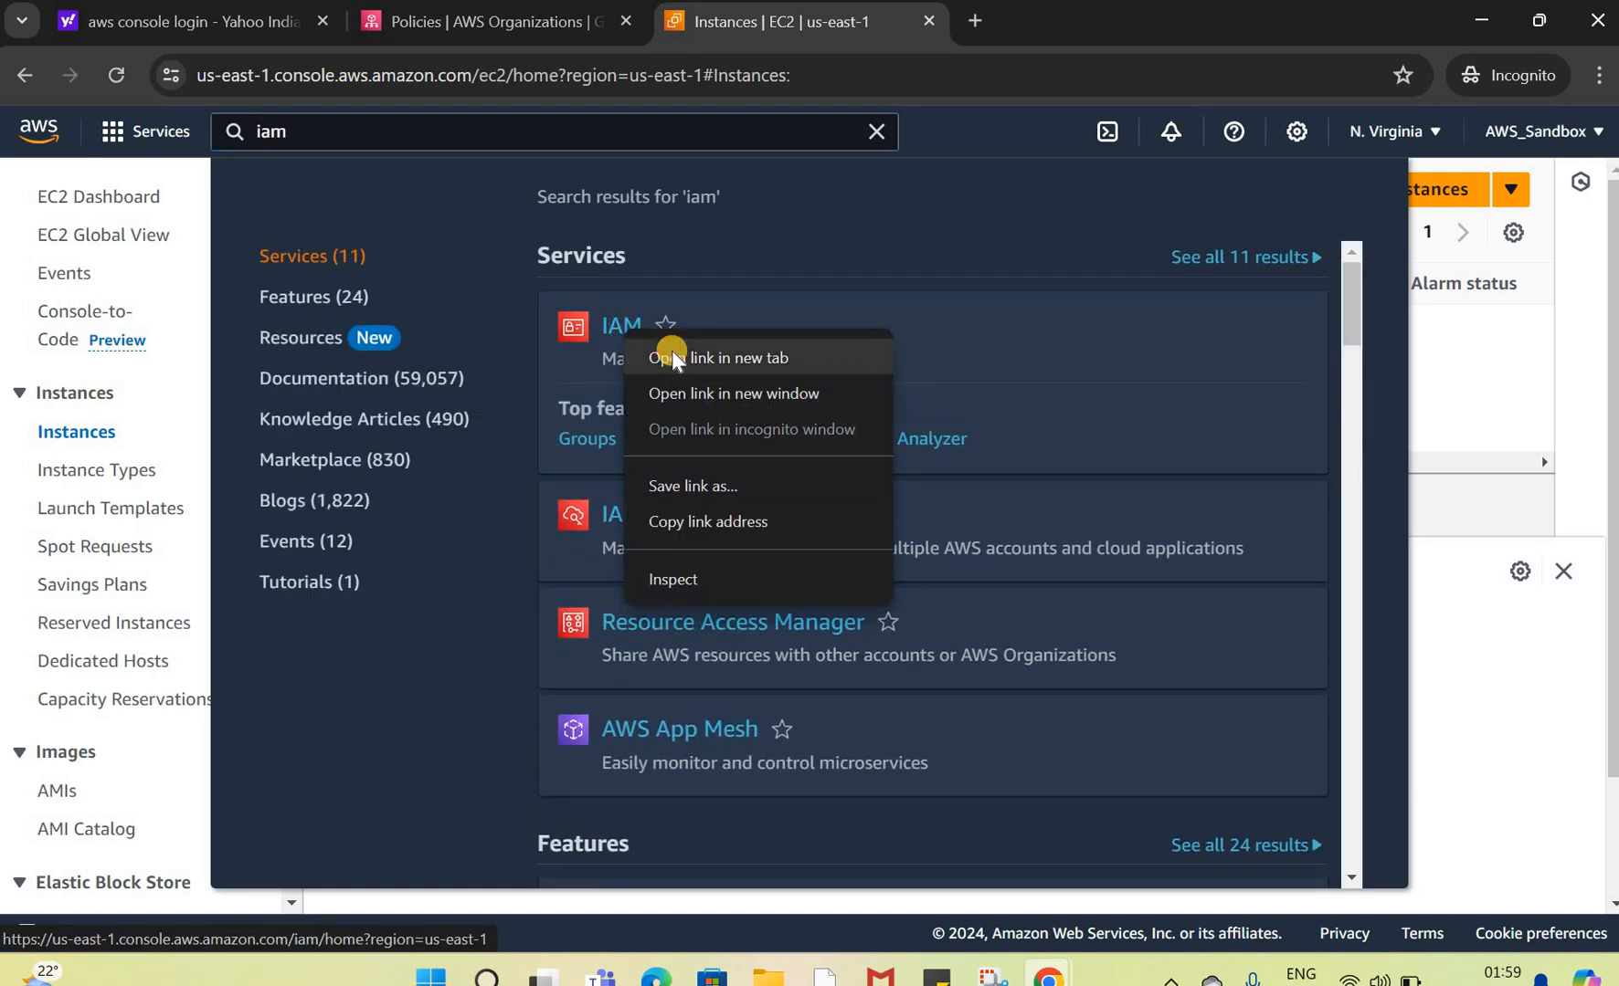
left_click(704, 360)
key("ctrl+Tab")
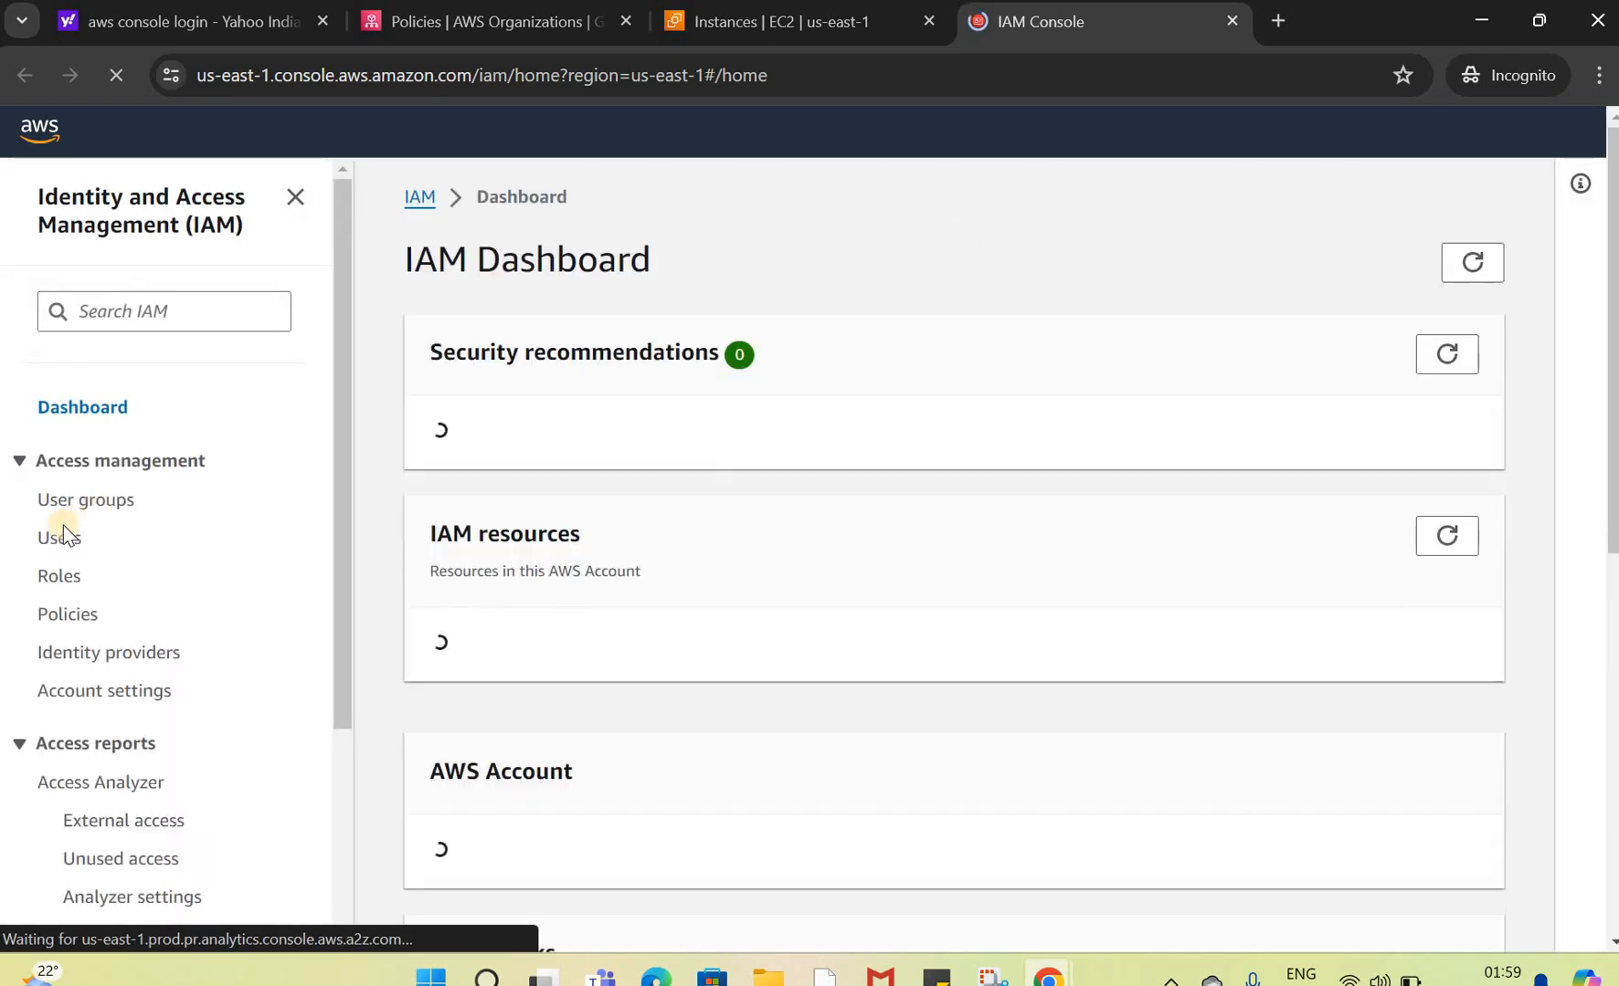
left_click(59, 578)
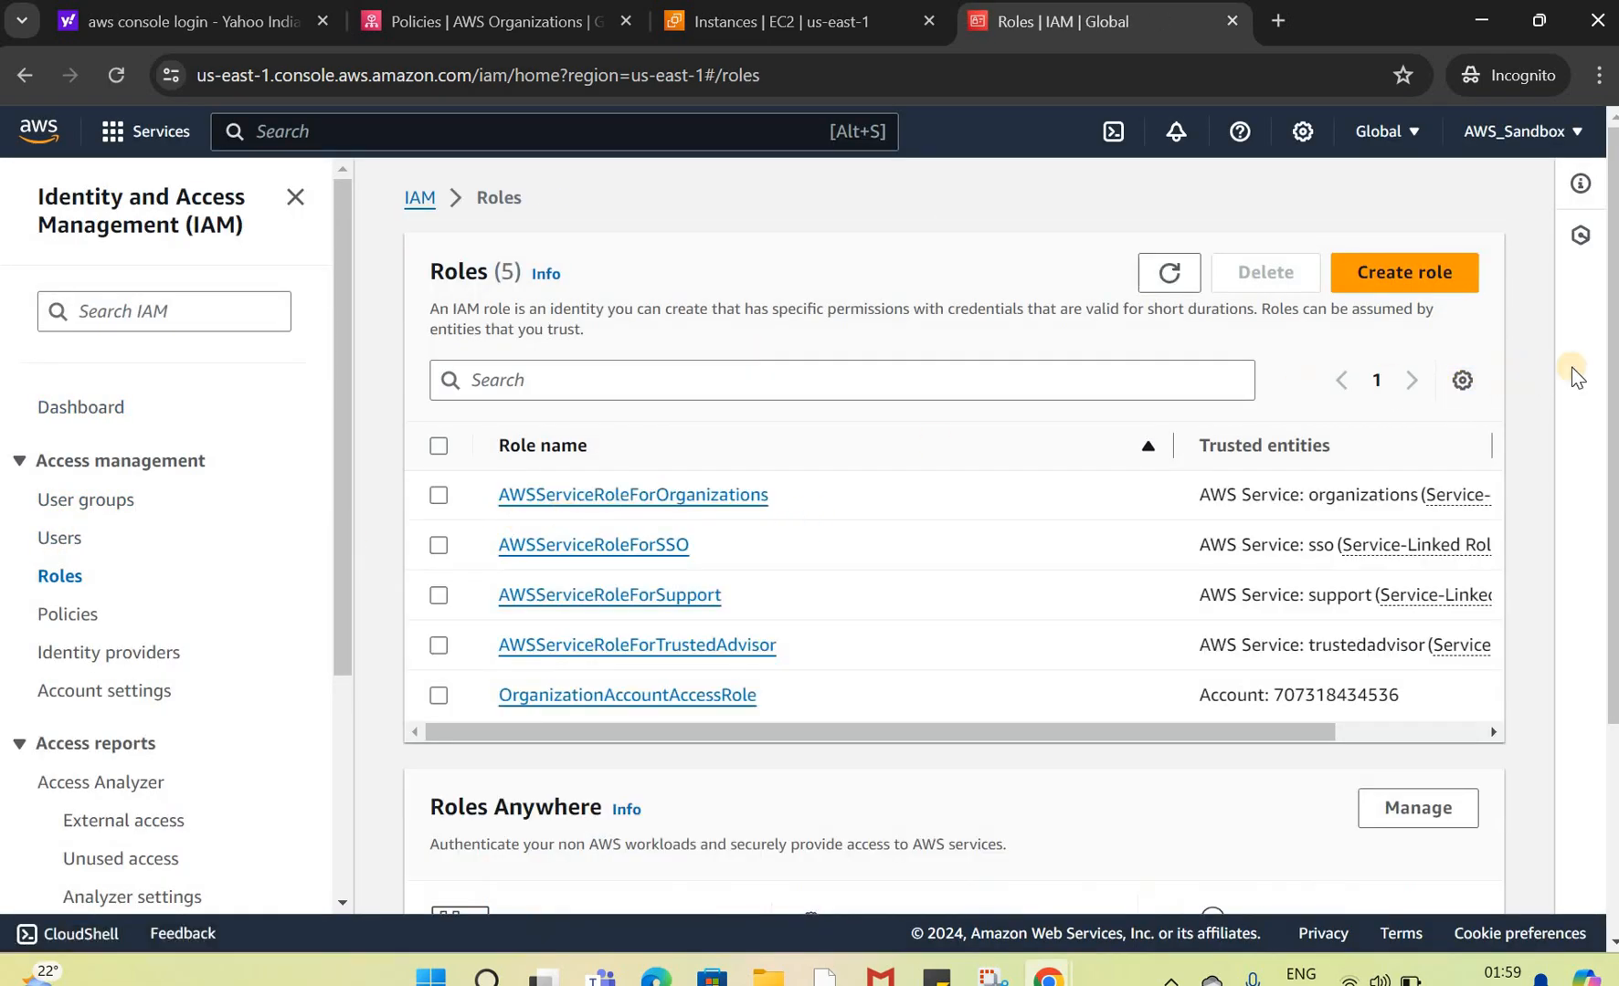
Step: Examine the OrganizationAccountAccessRole entry in the member account's roles list
scroll(1607, 470, "down", 1)
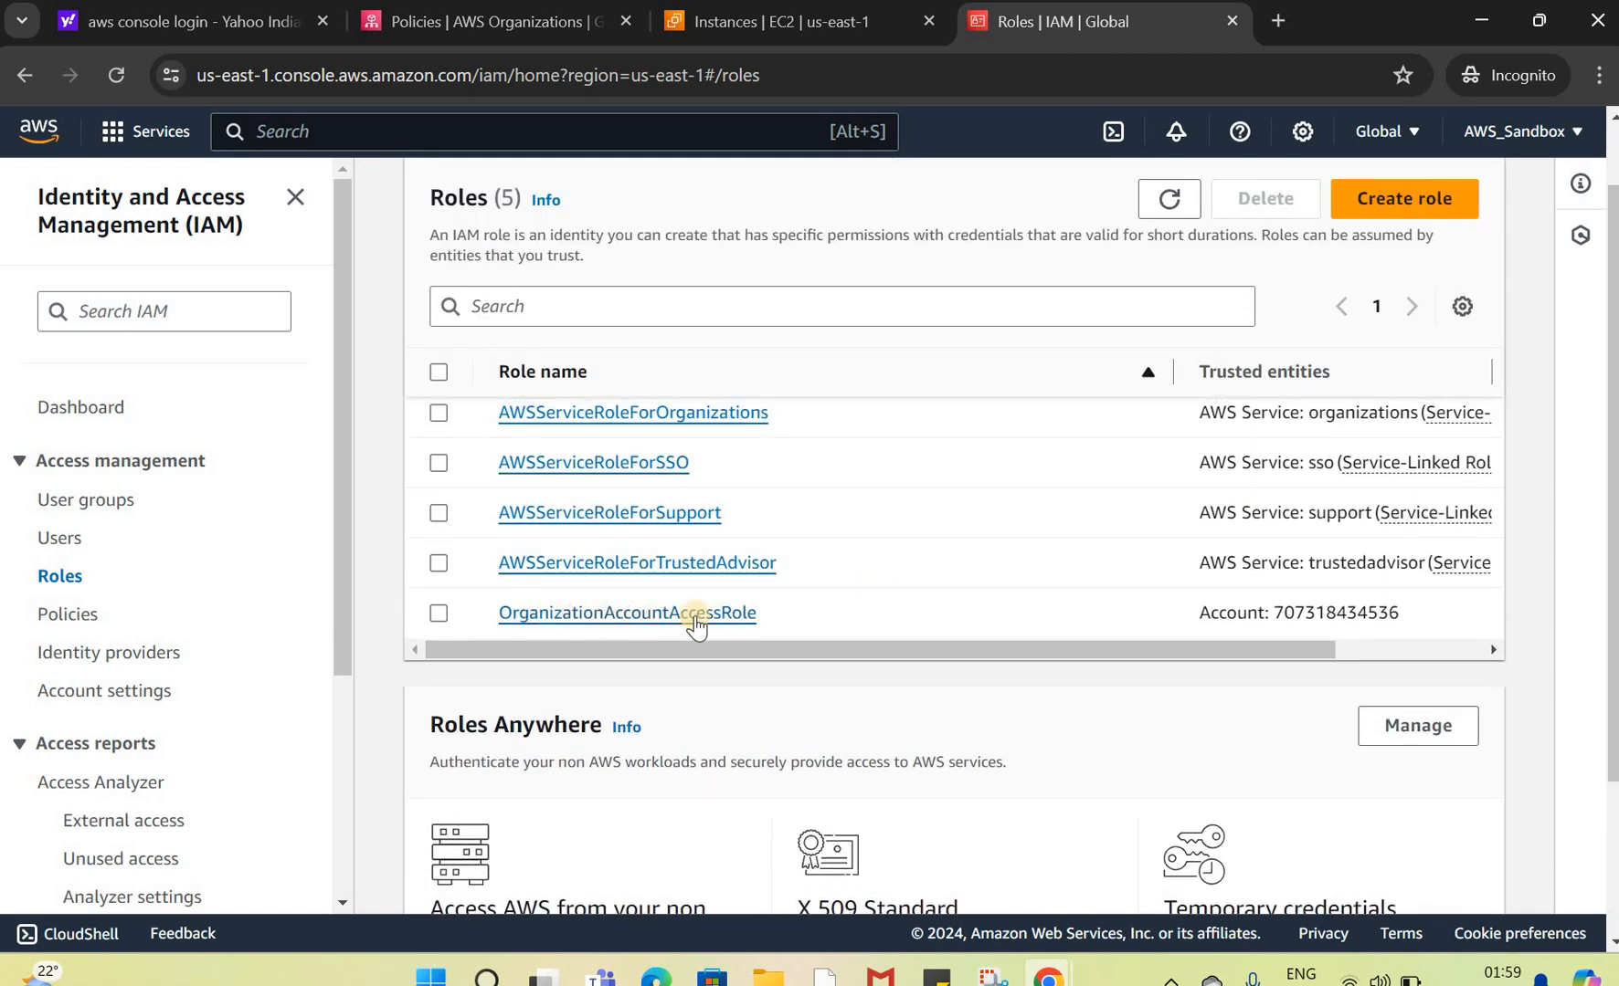
left_click_drag(760, 614, 488, 614)
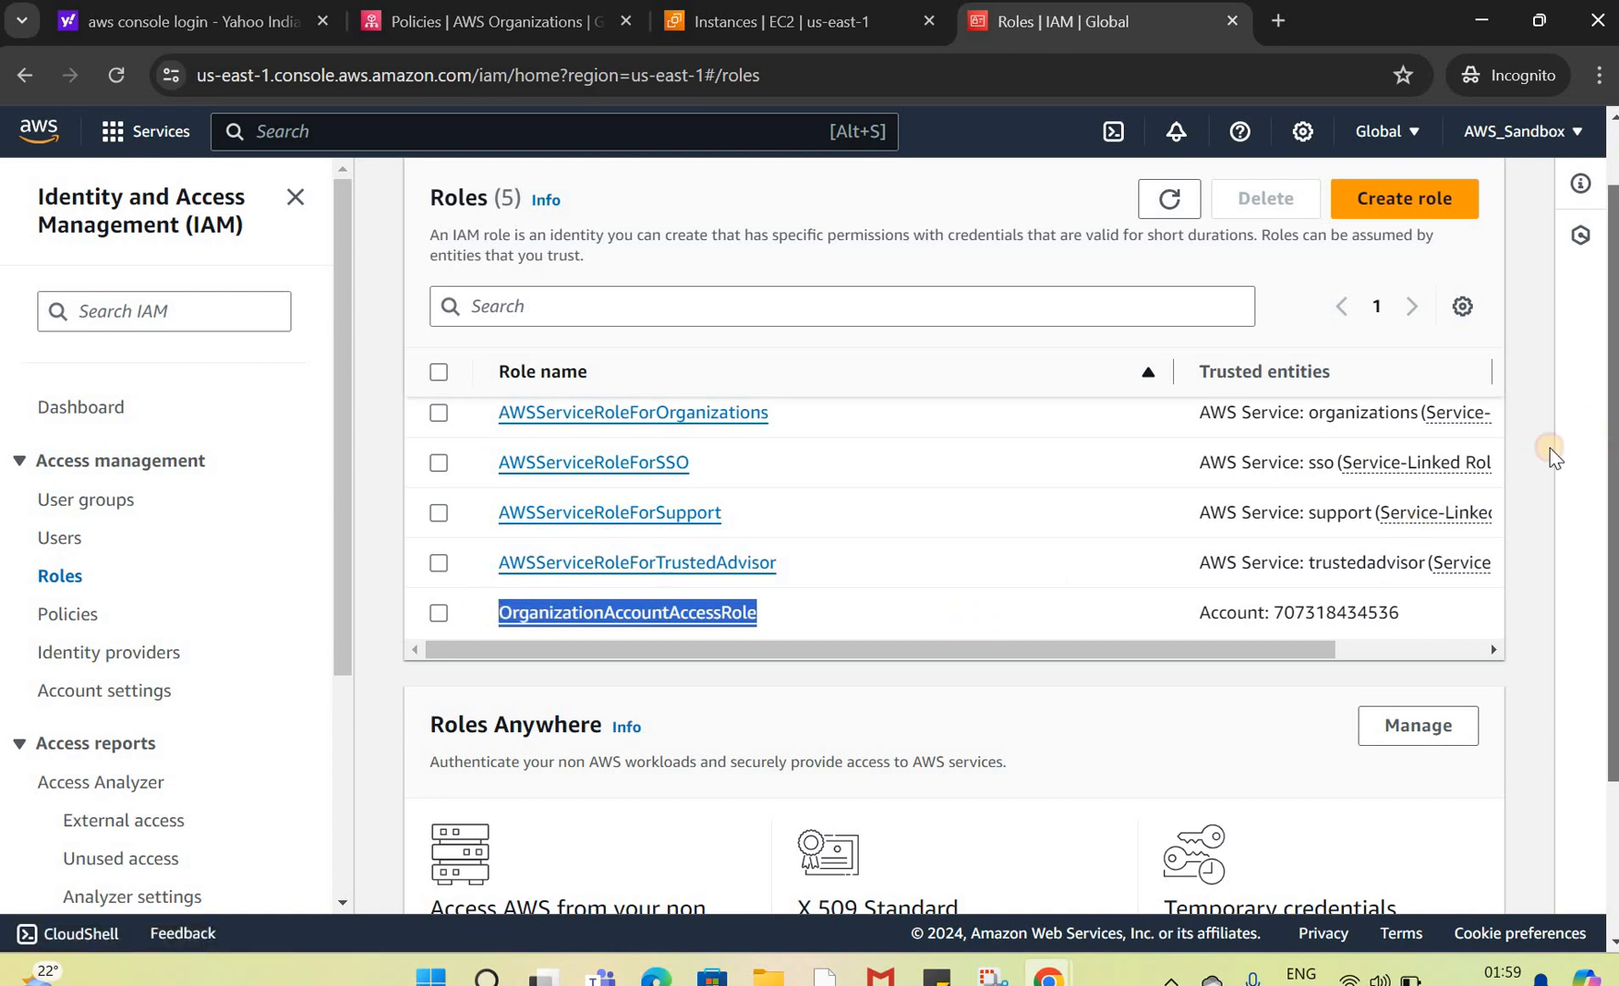
scroll(723, 527, "down", 1)
left_click(1540, 136)
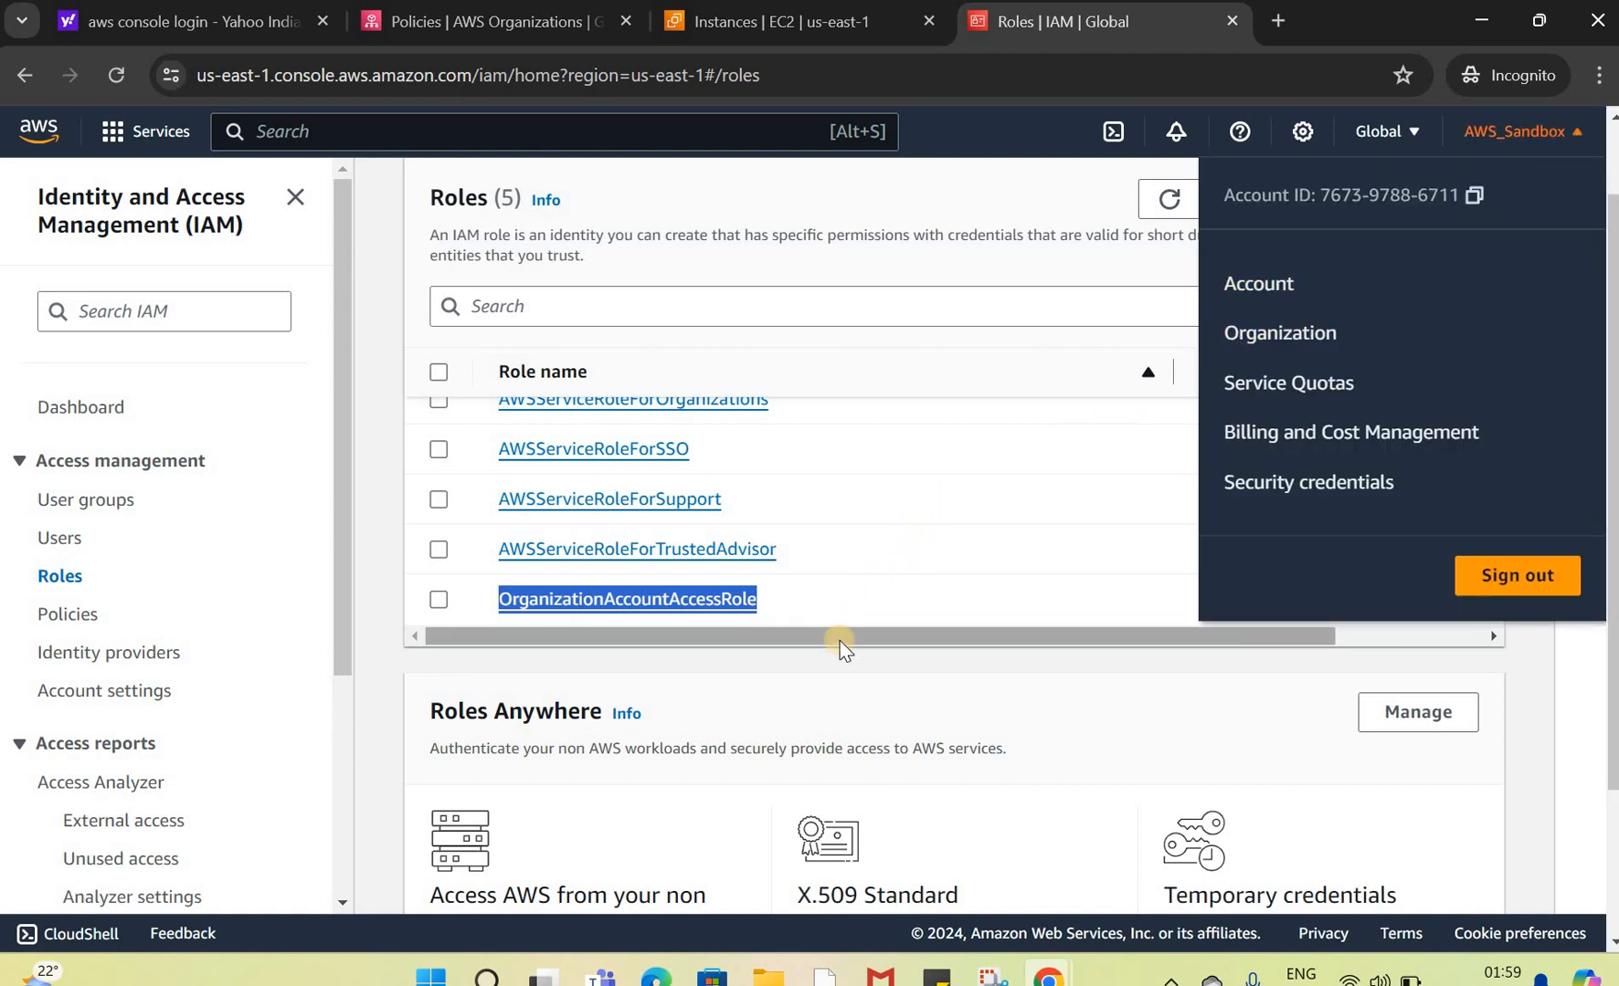
left_click(867, 698)
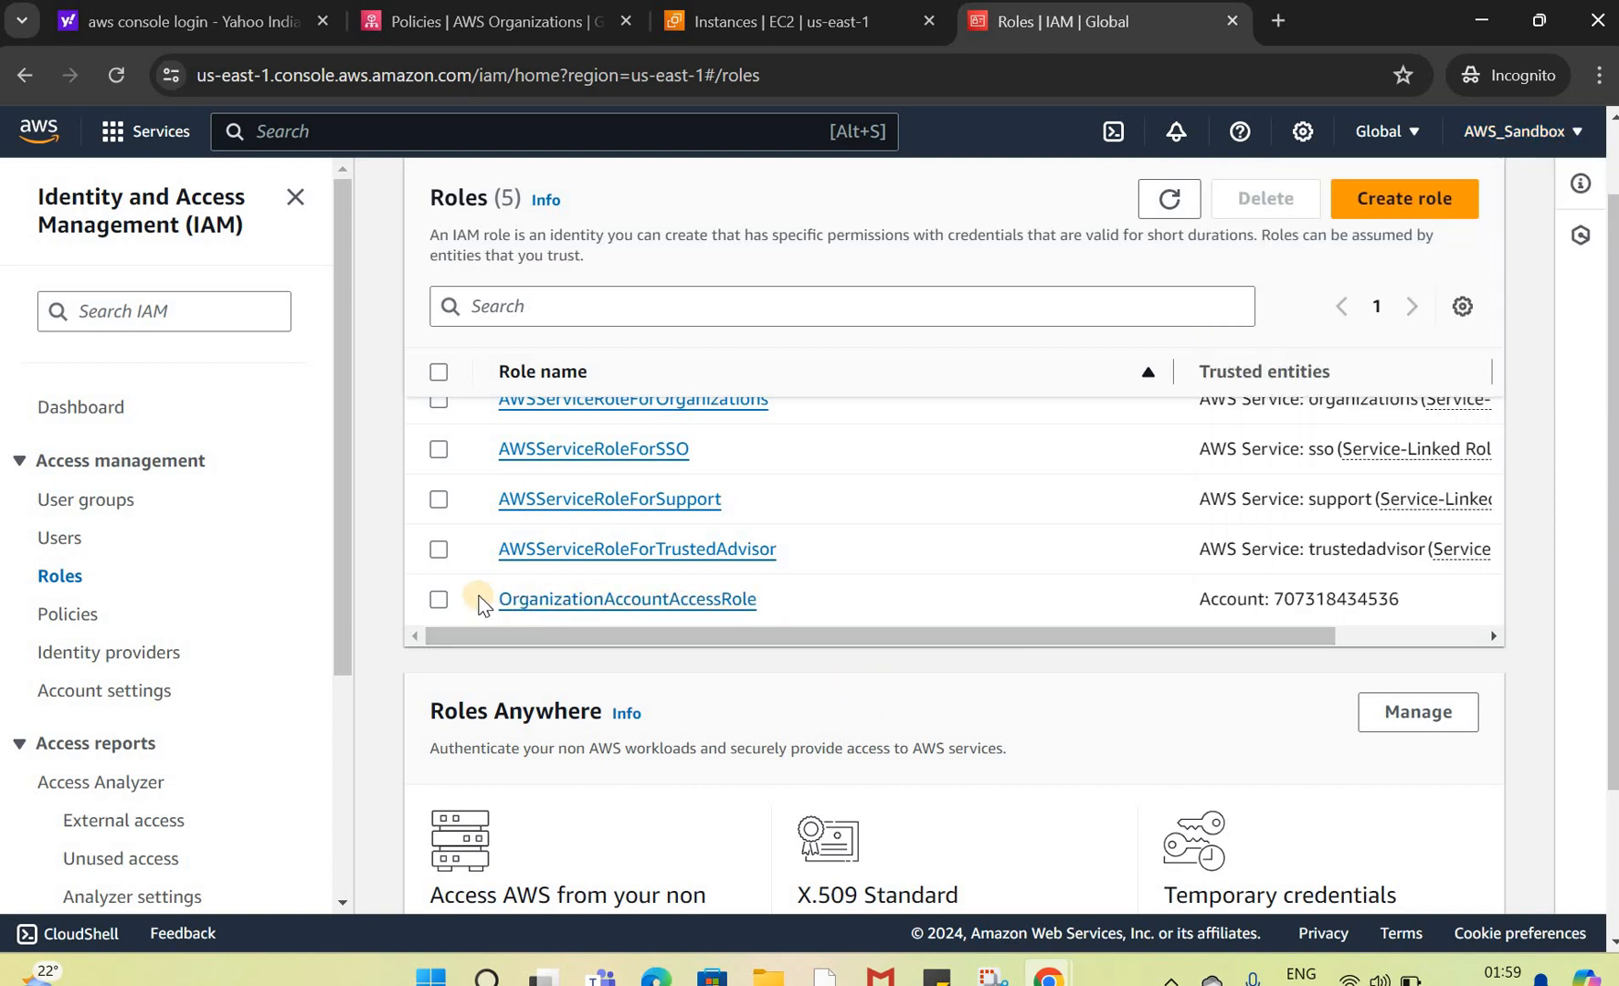
Step: Highlight the OrganizationAccountAccessRole name and its trusted account in the member account's roles list
left_click_drag(481, 600, 924, 630)
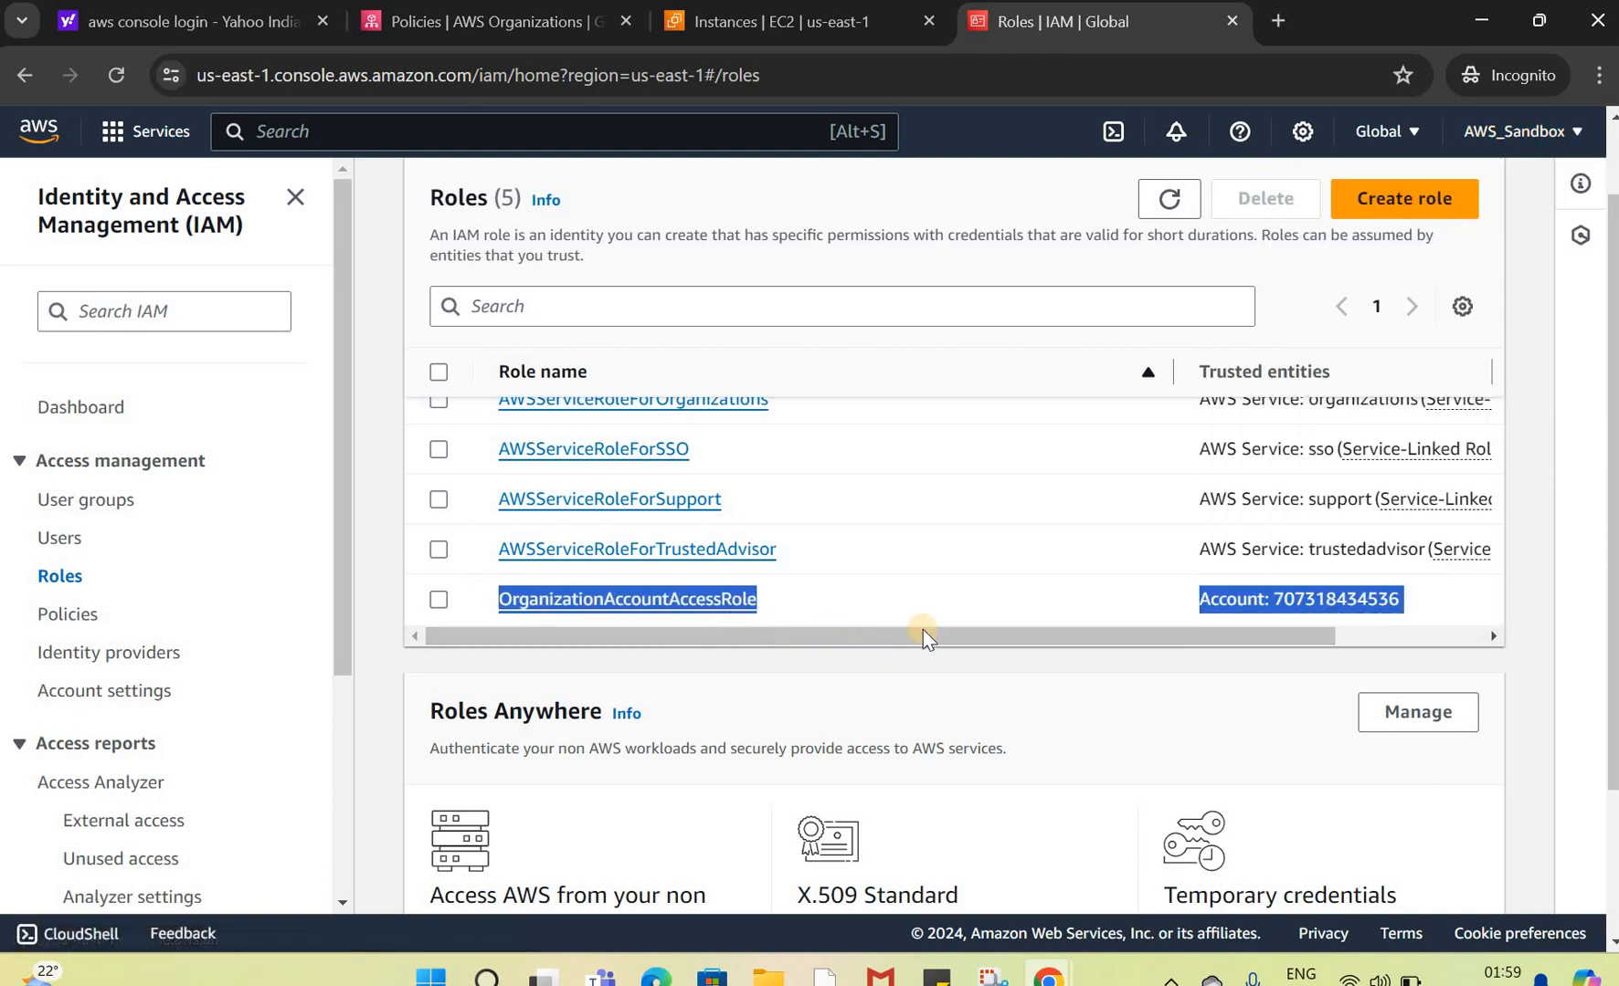
left_click_drag(1615, 552, 1604, 456)
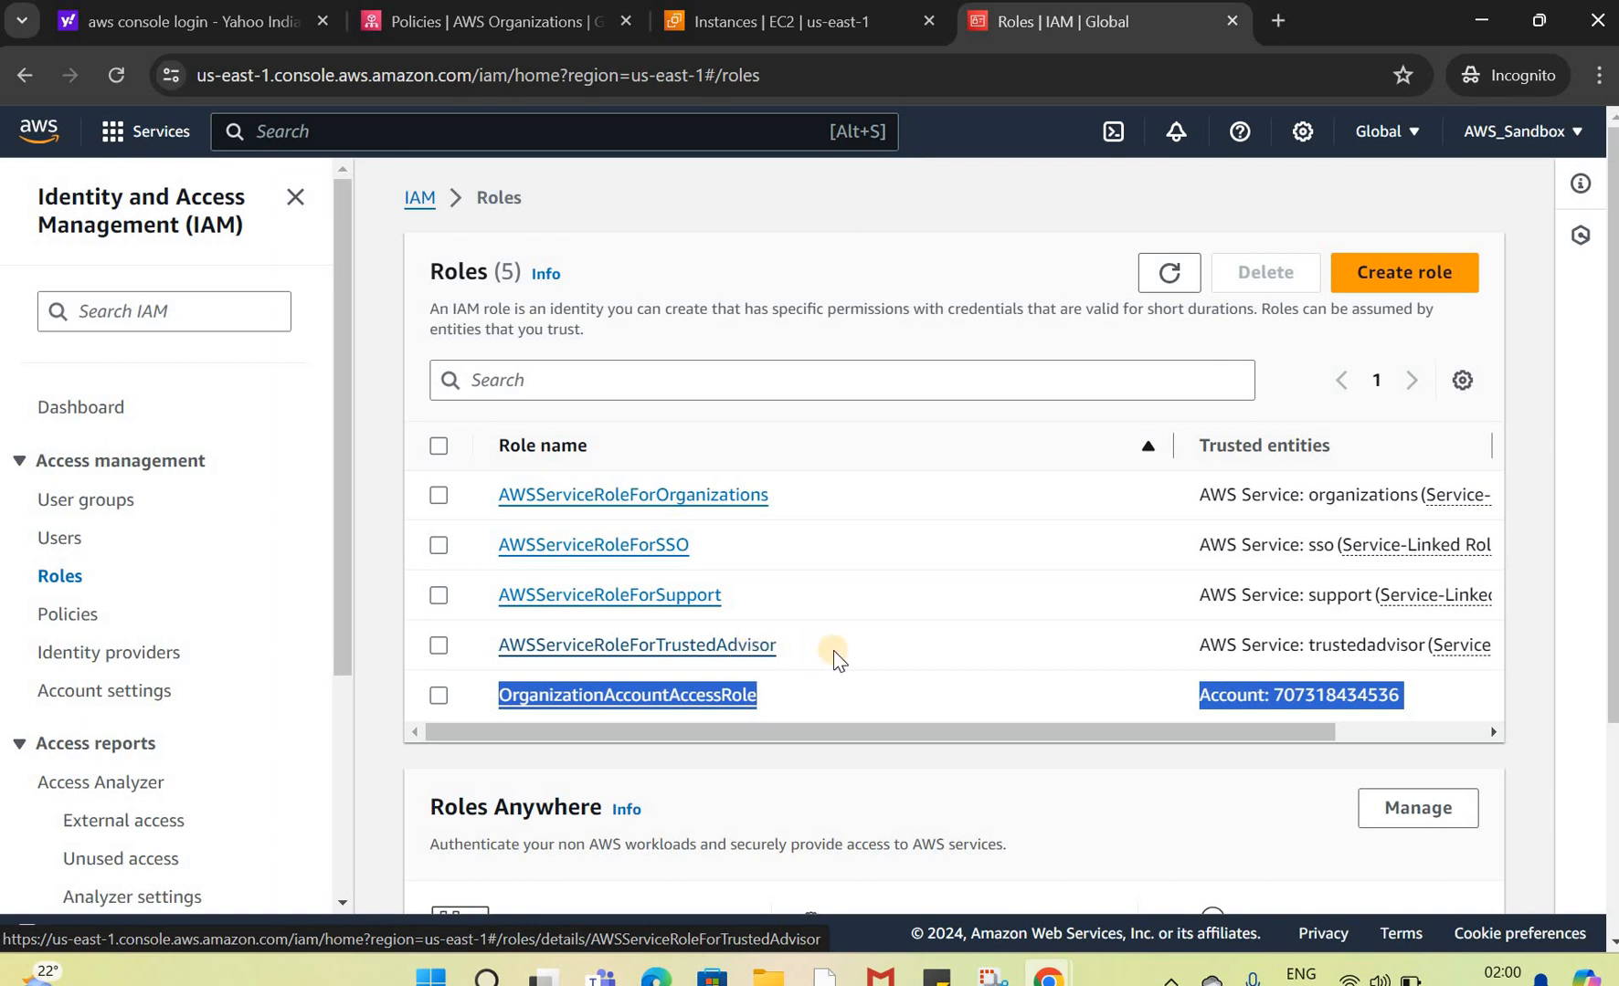
left_click(481, 654)
double_click(482, 654)
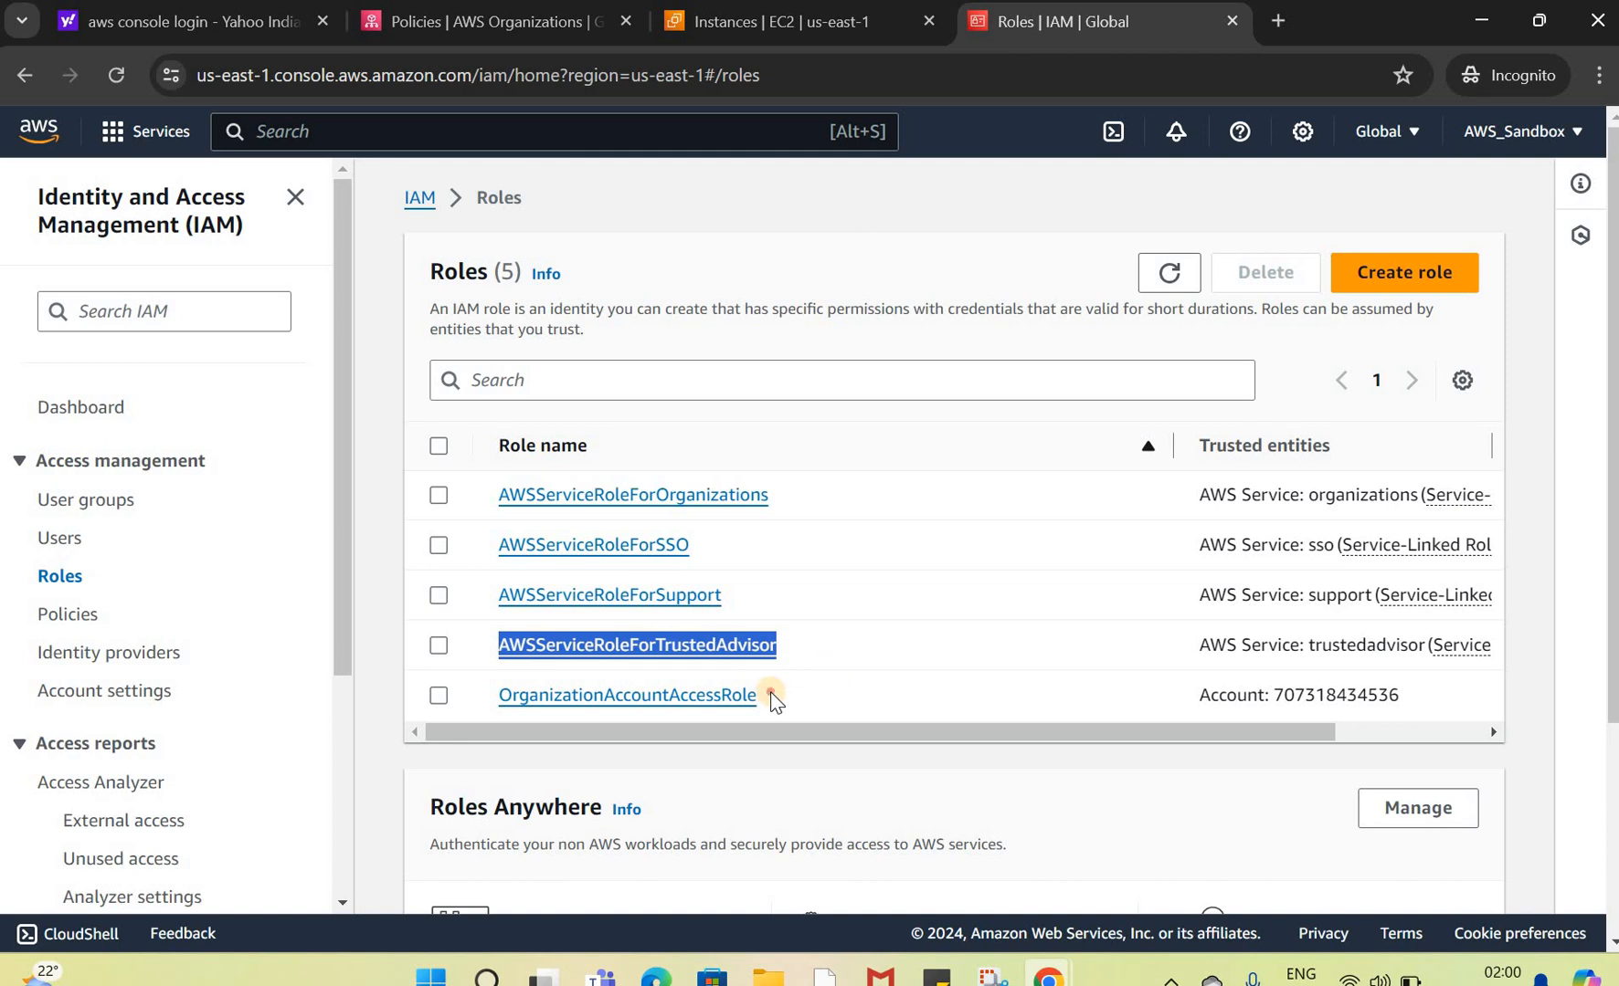
left_click_drag(769, 694, 496, 696)
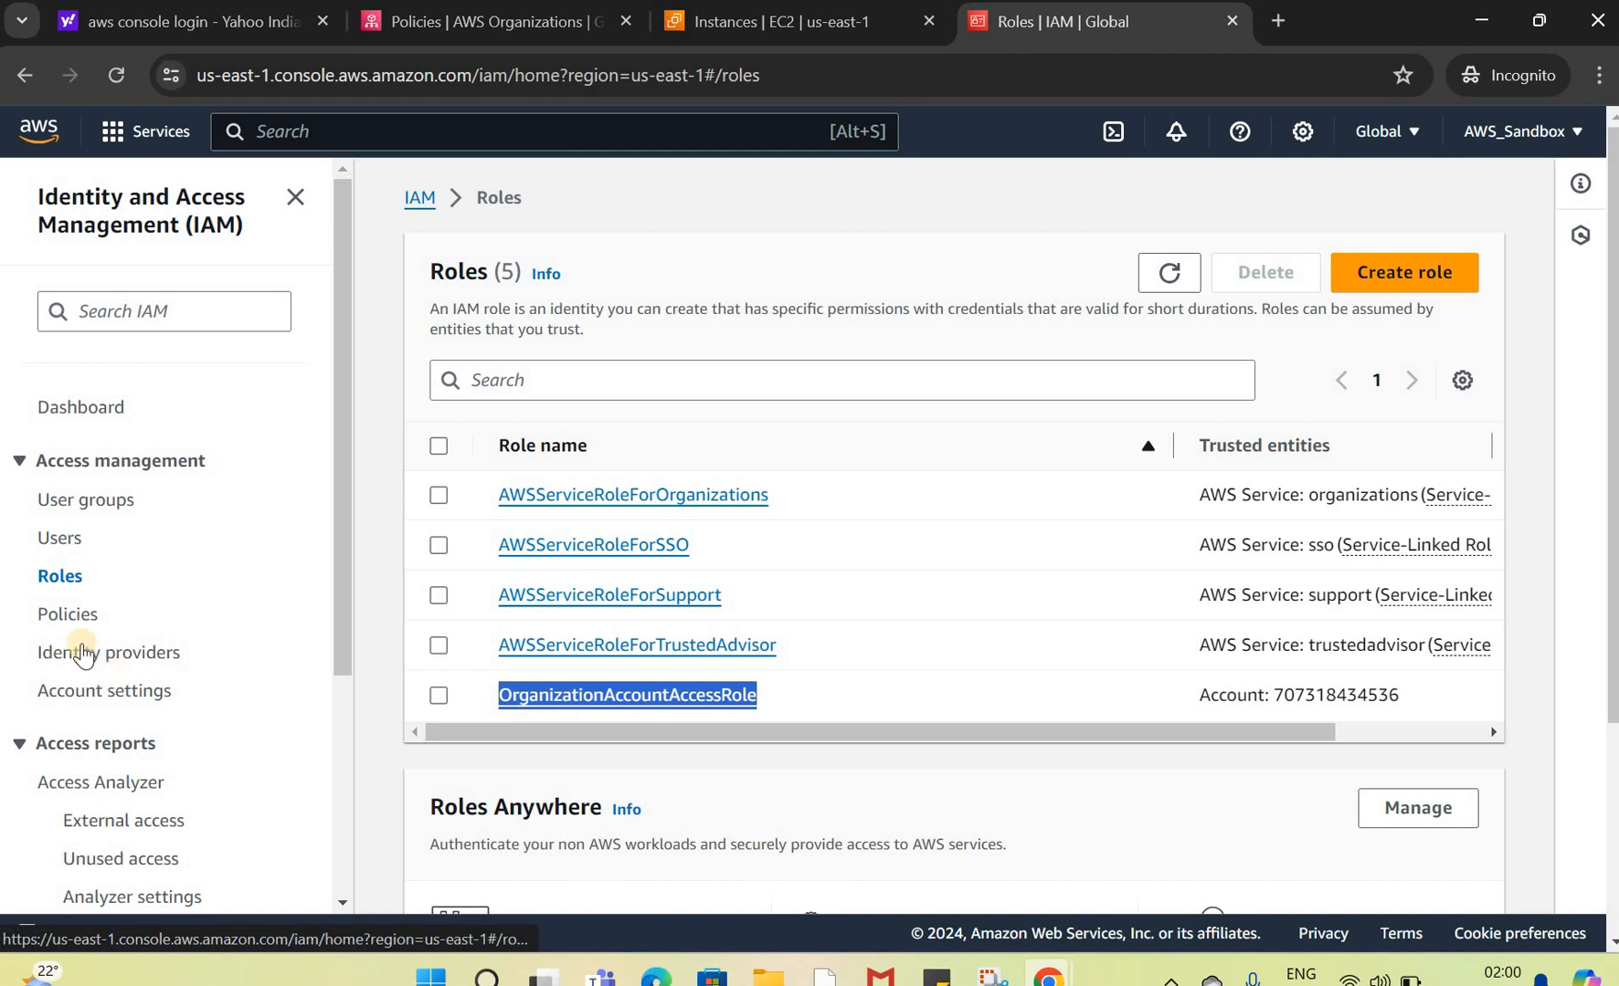
Step: Browse the IAM Policies, Users and Roles pages of the member account
left_click(68, 616)
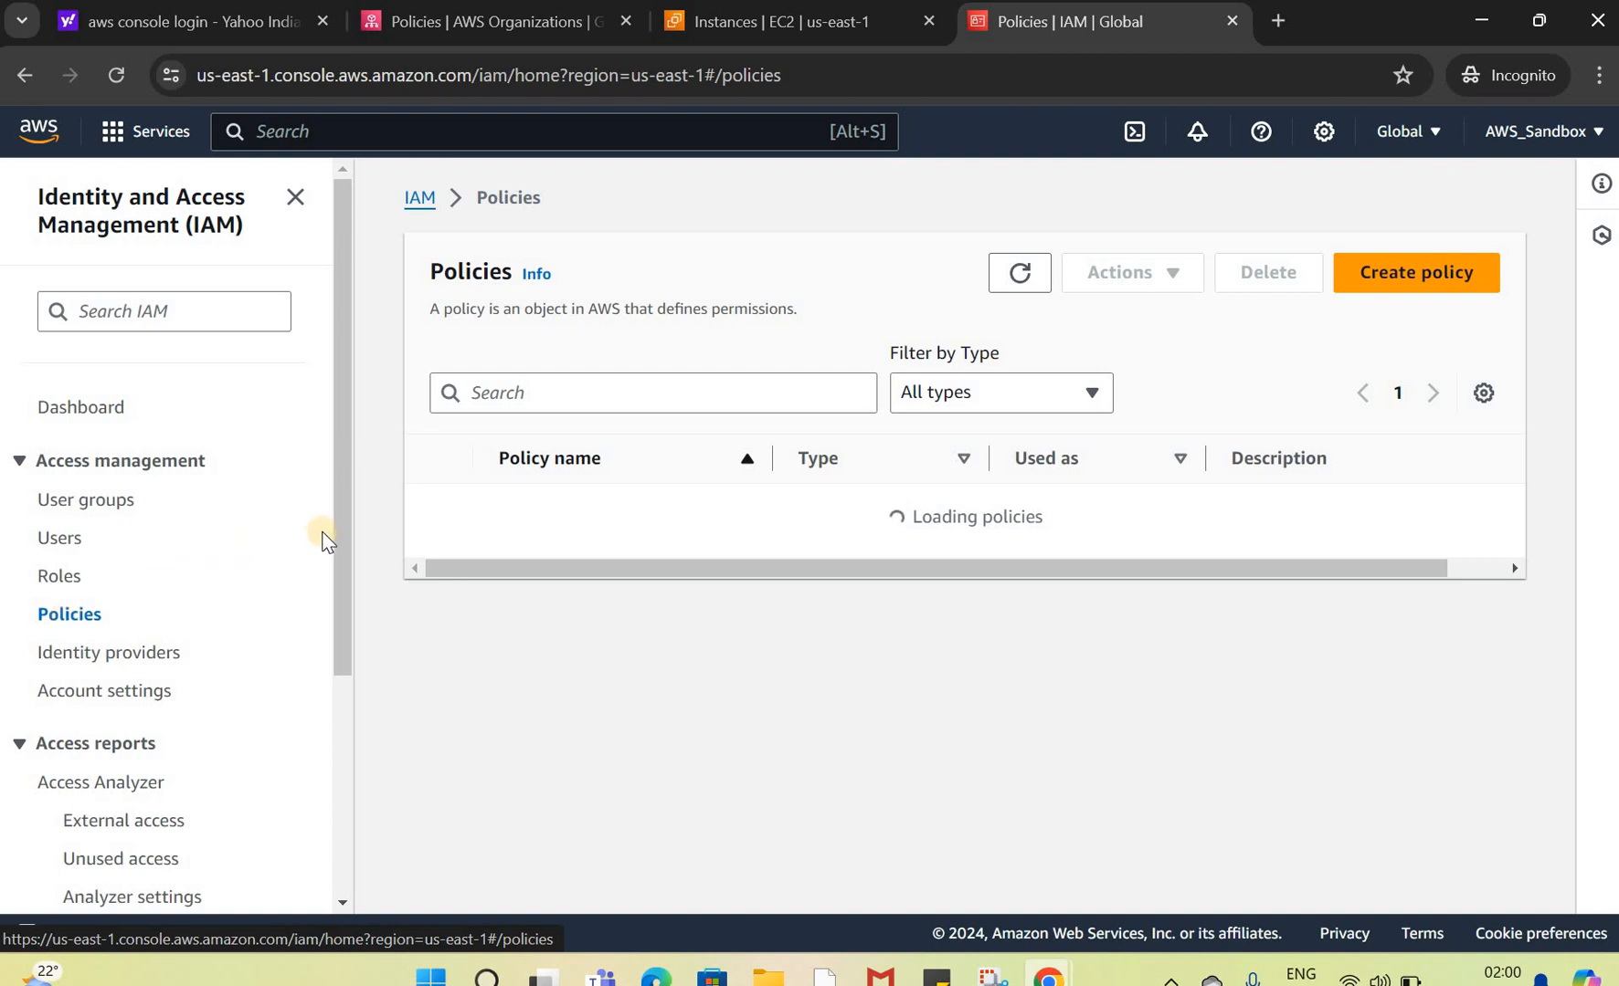
left_click(66, 543)
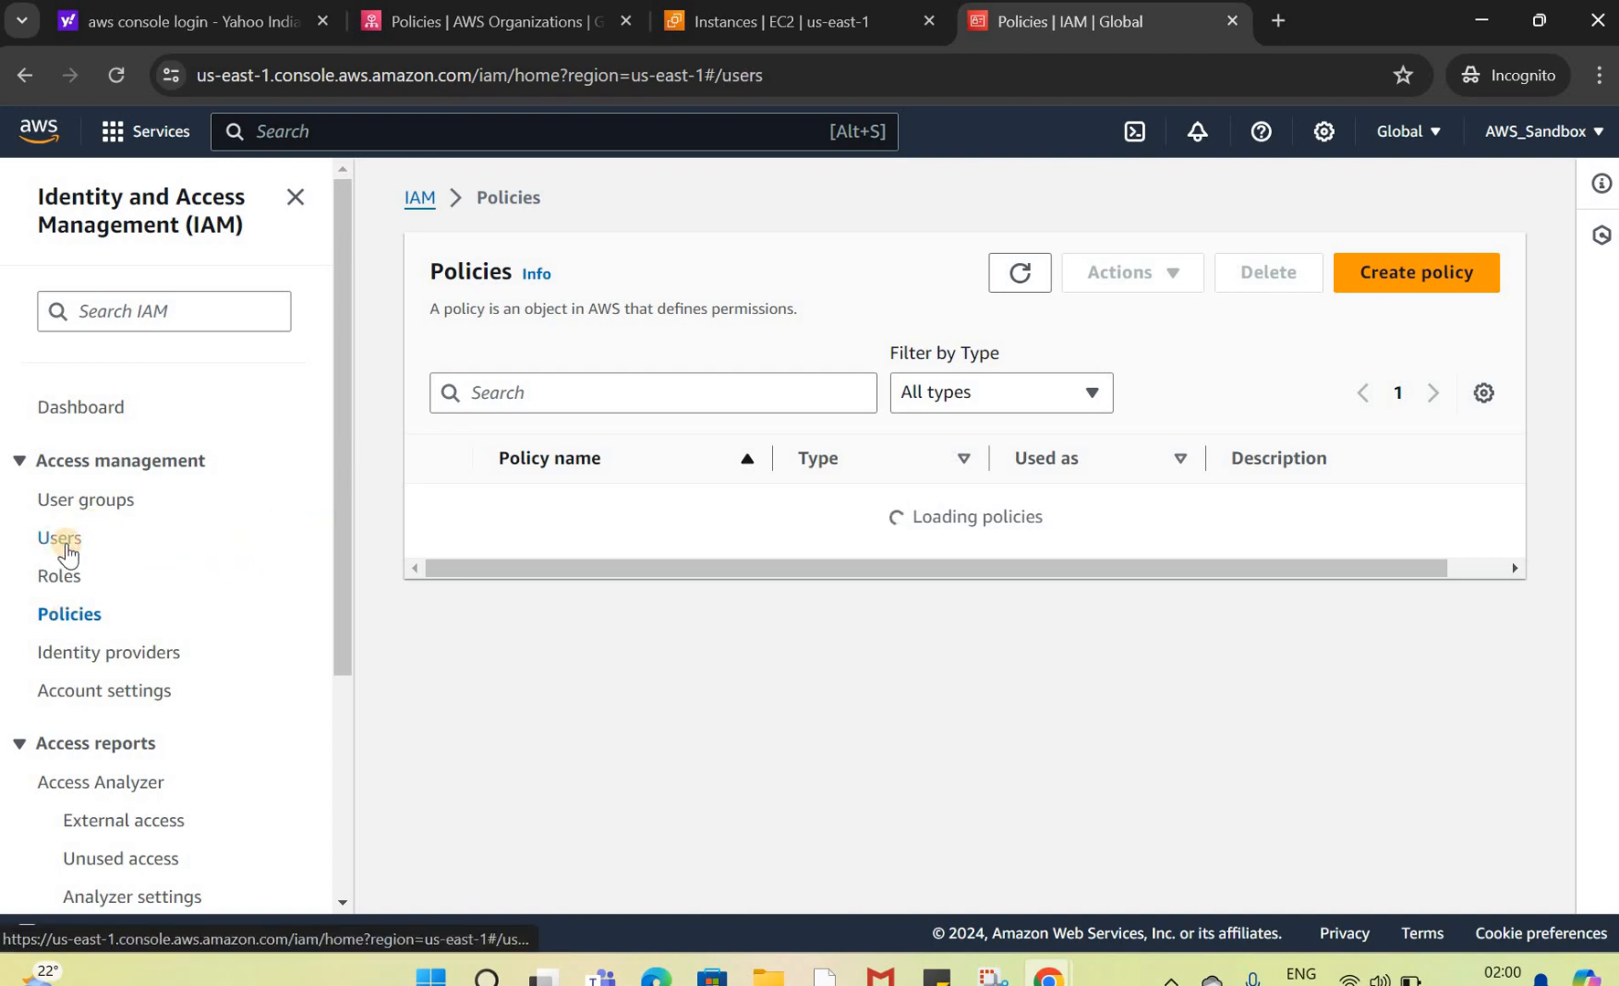
left_click(66, 616)
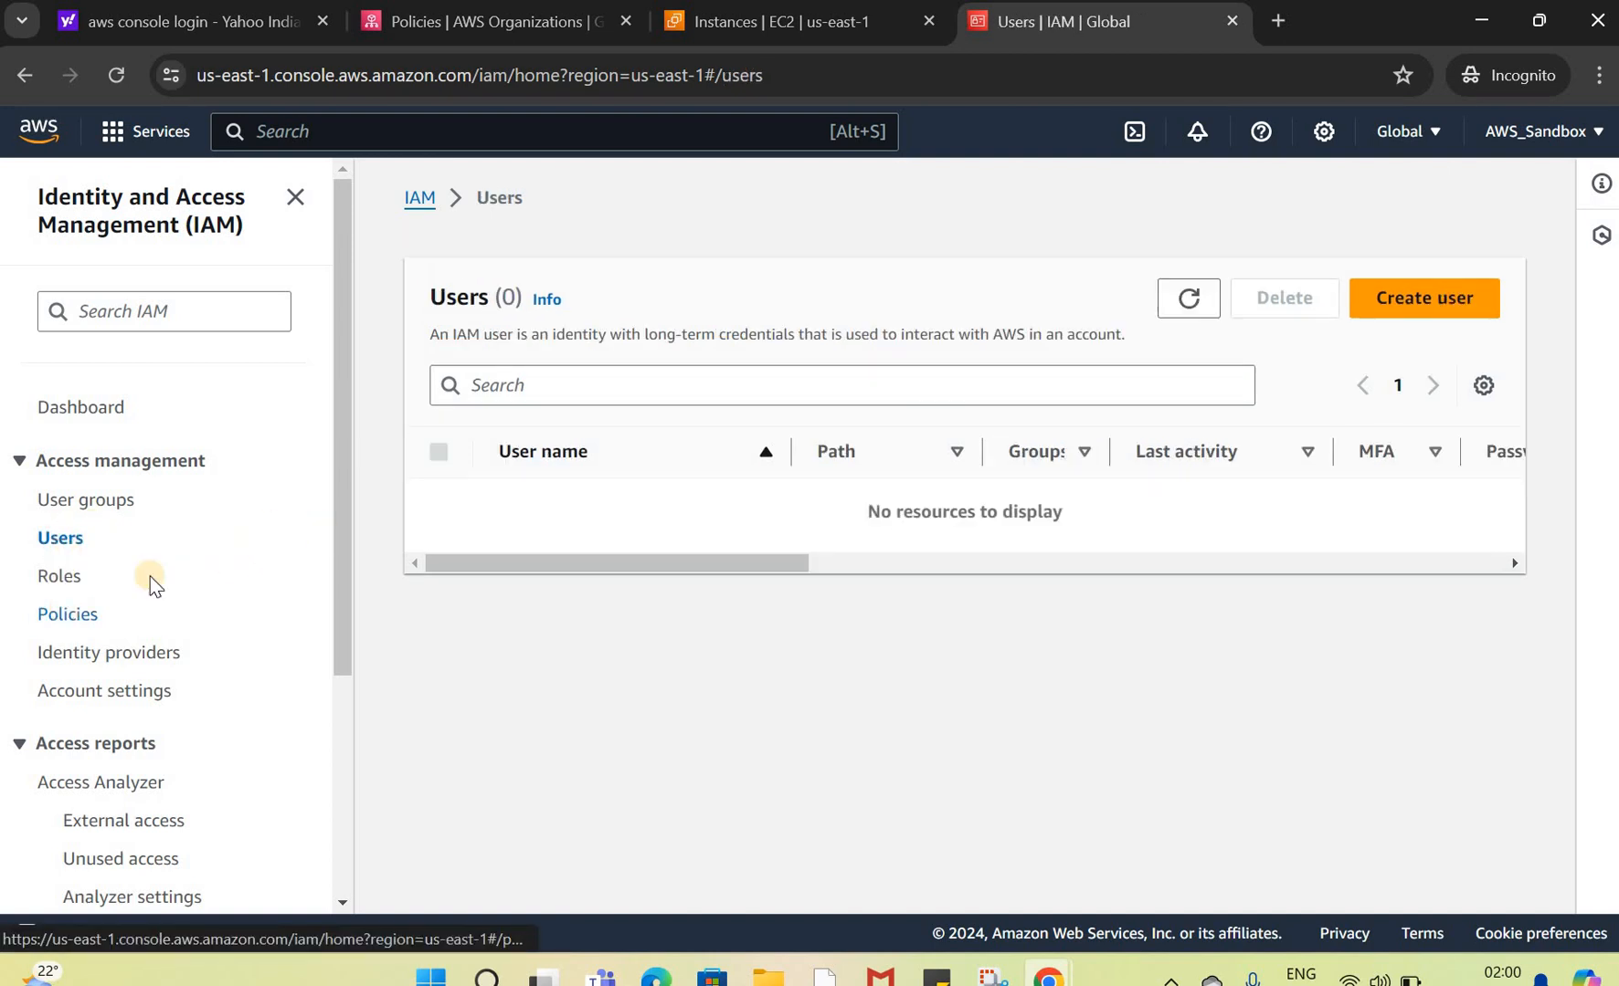
left_click_drag(341, 539, 348, 647)
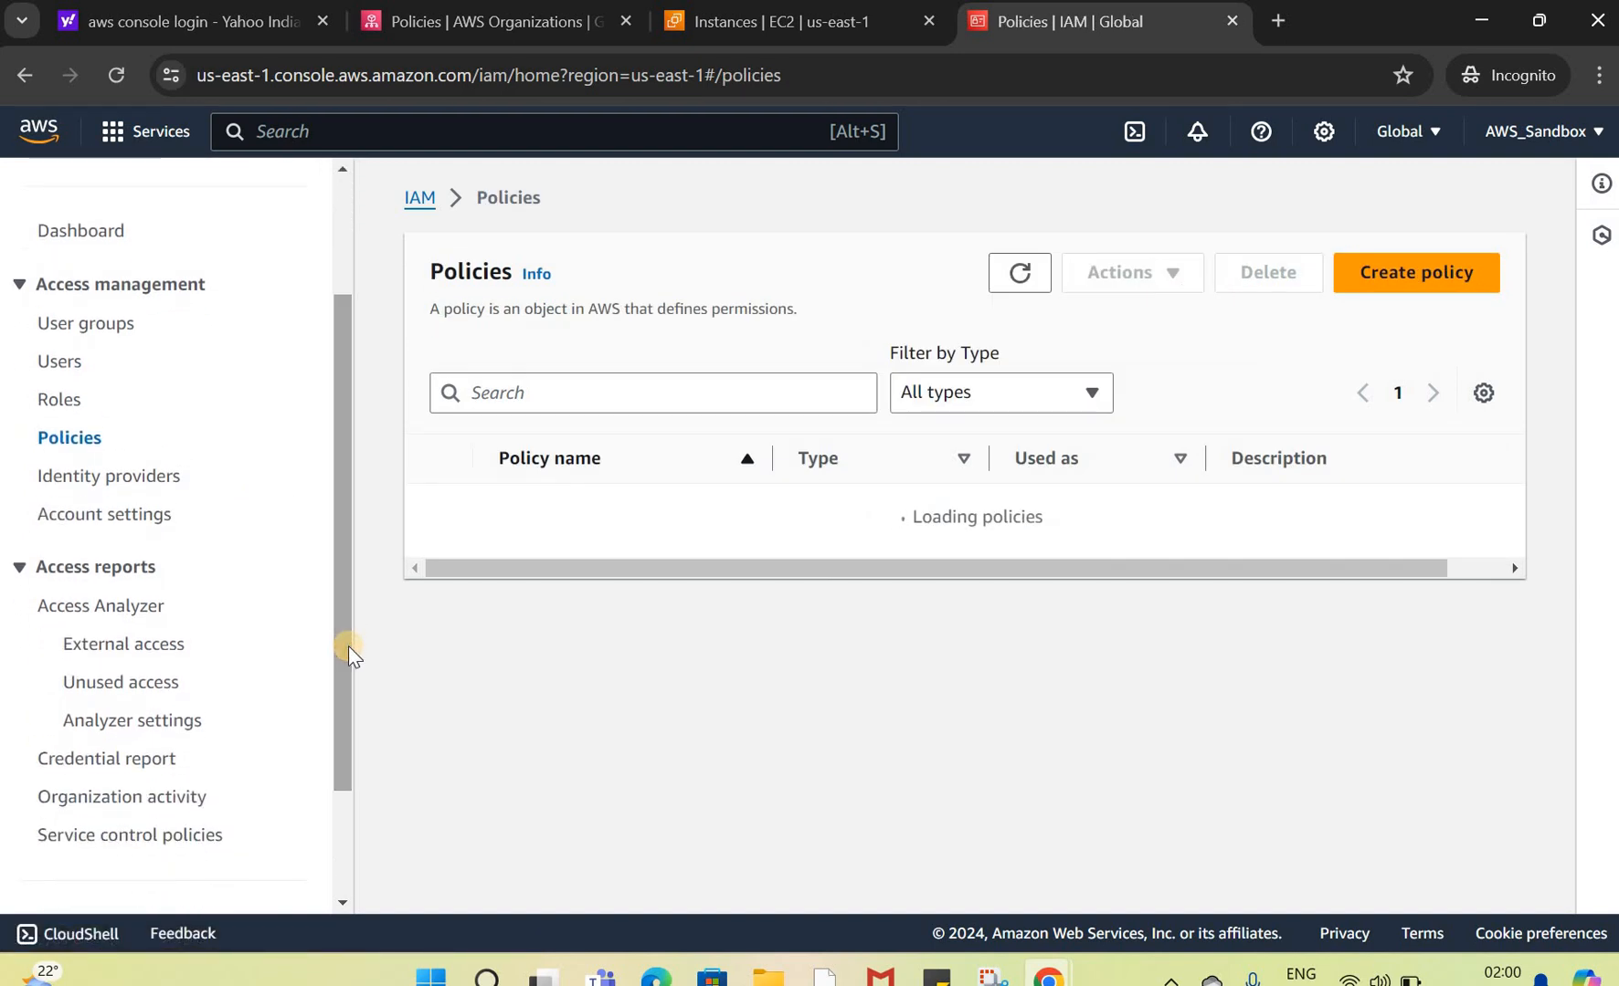
scroll(65, 541, "up", 2)
left_click(62, 539)
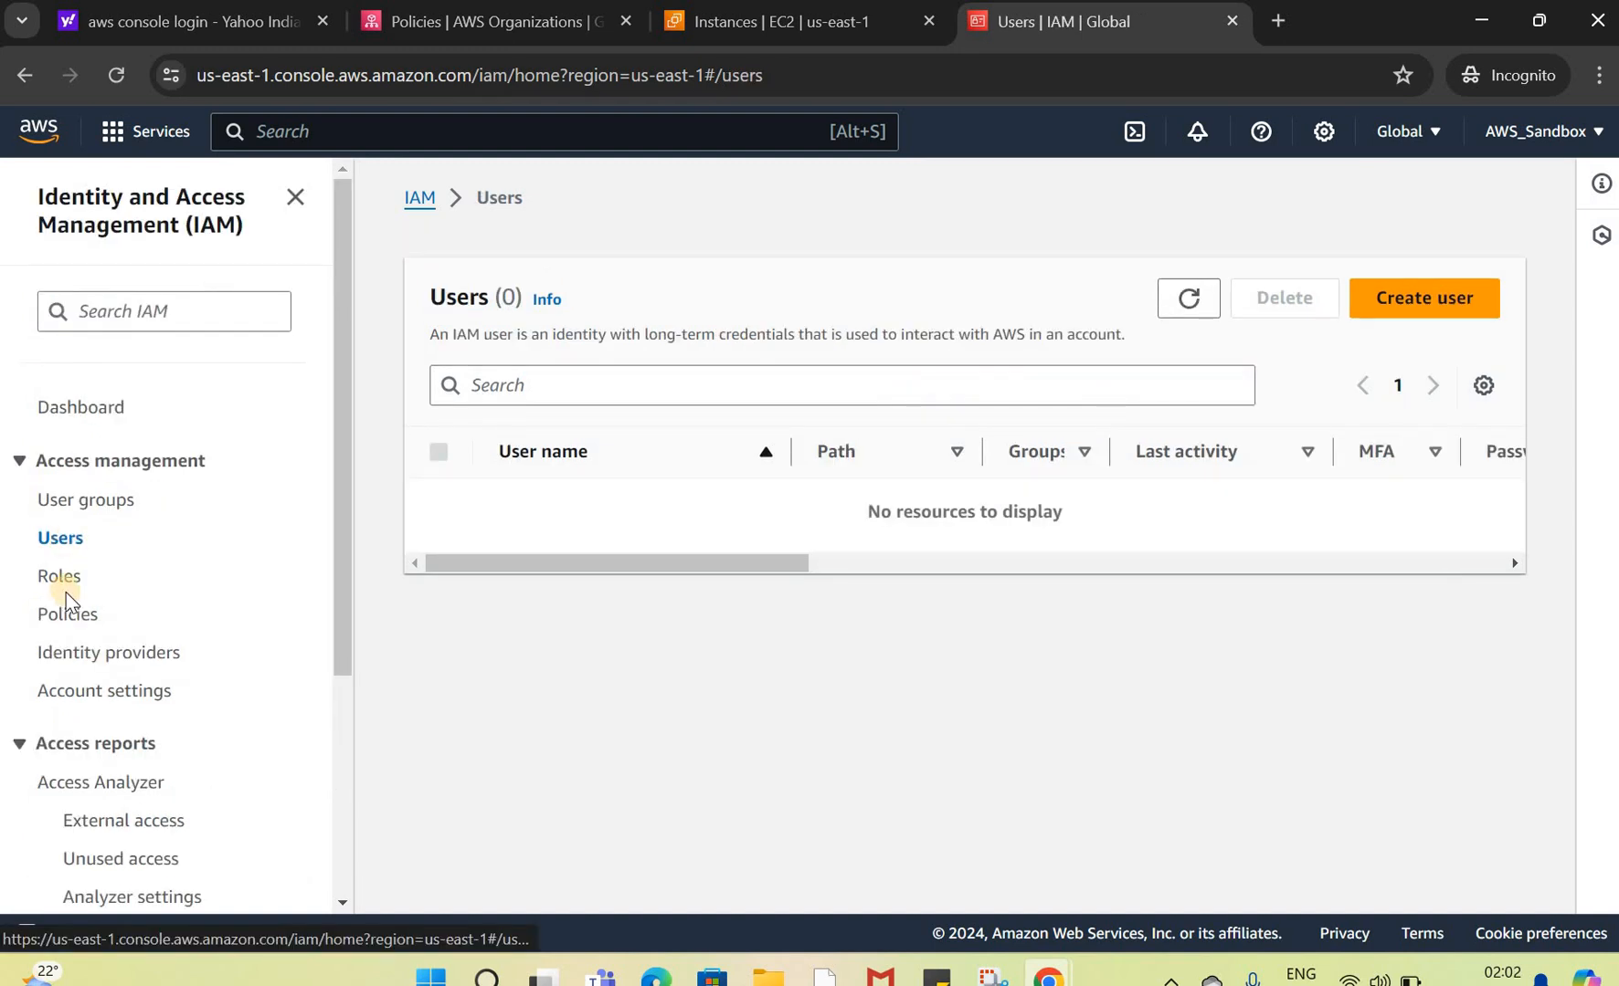
left_click(59, 577)
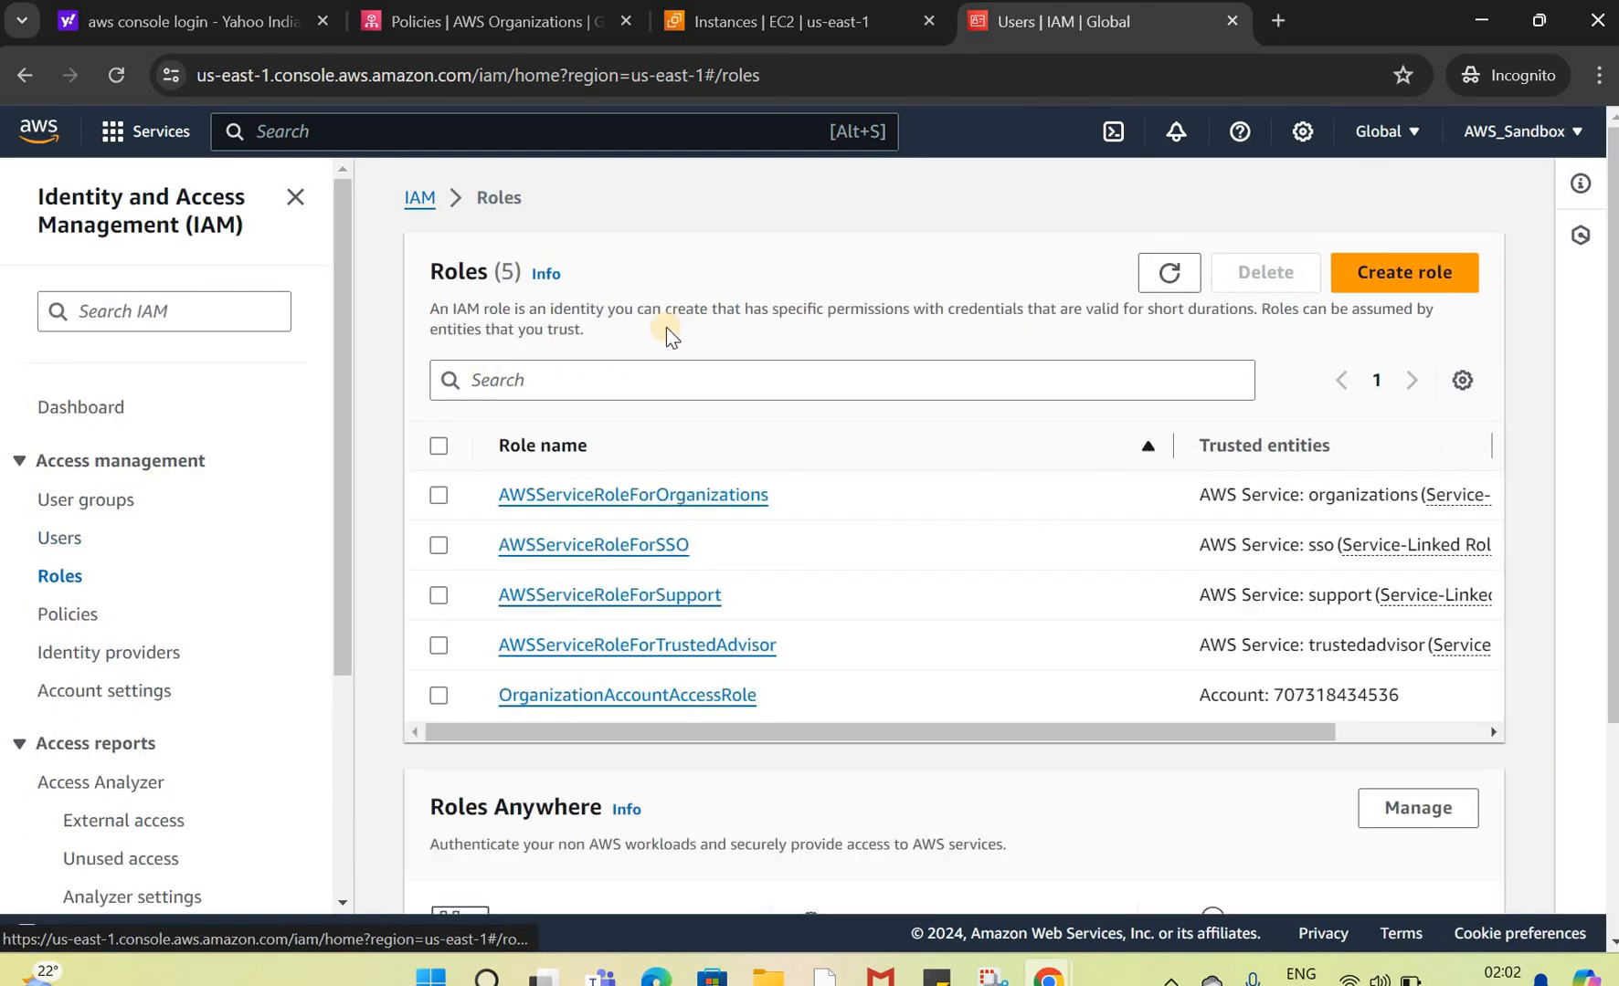
Step: Clear the EC2 console search and, in the management account window, inspect the AWS_Sandbox entry in the organization hierarchy
left_click(765, 17)
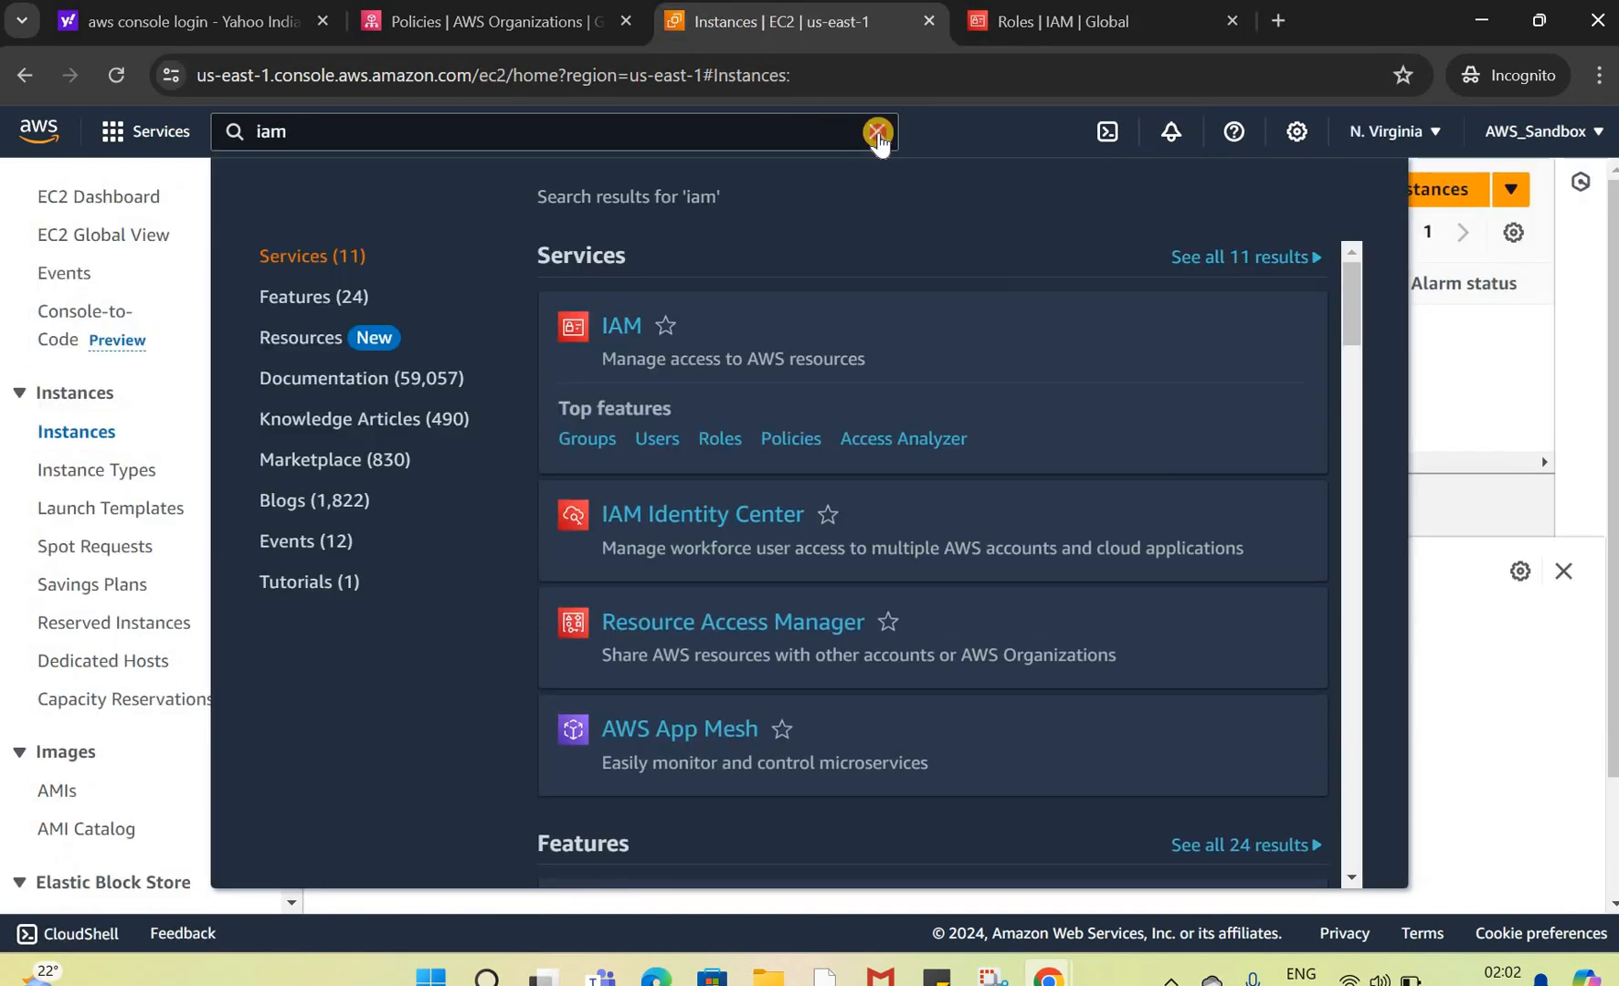
left_click(876, 133)
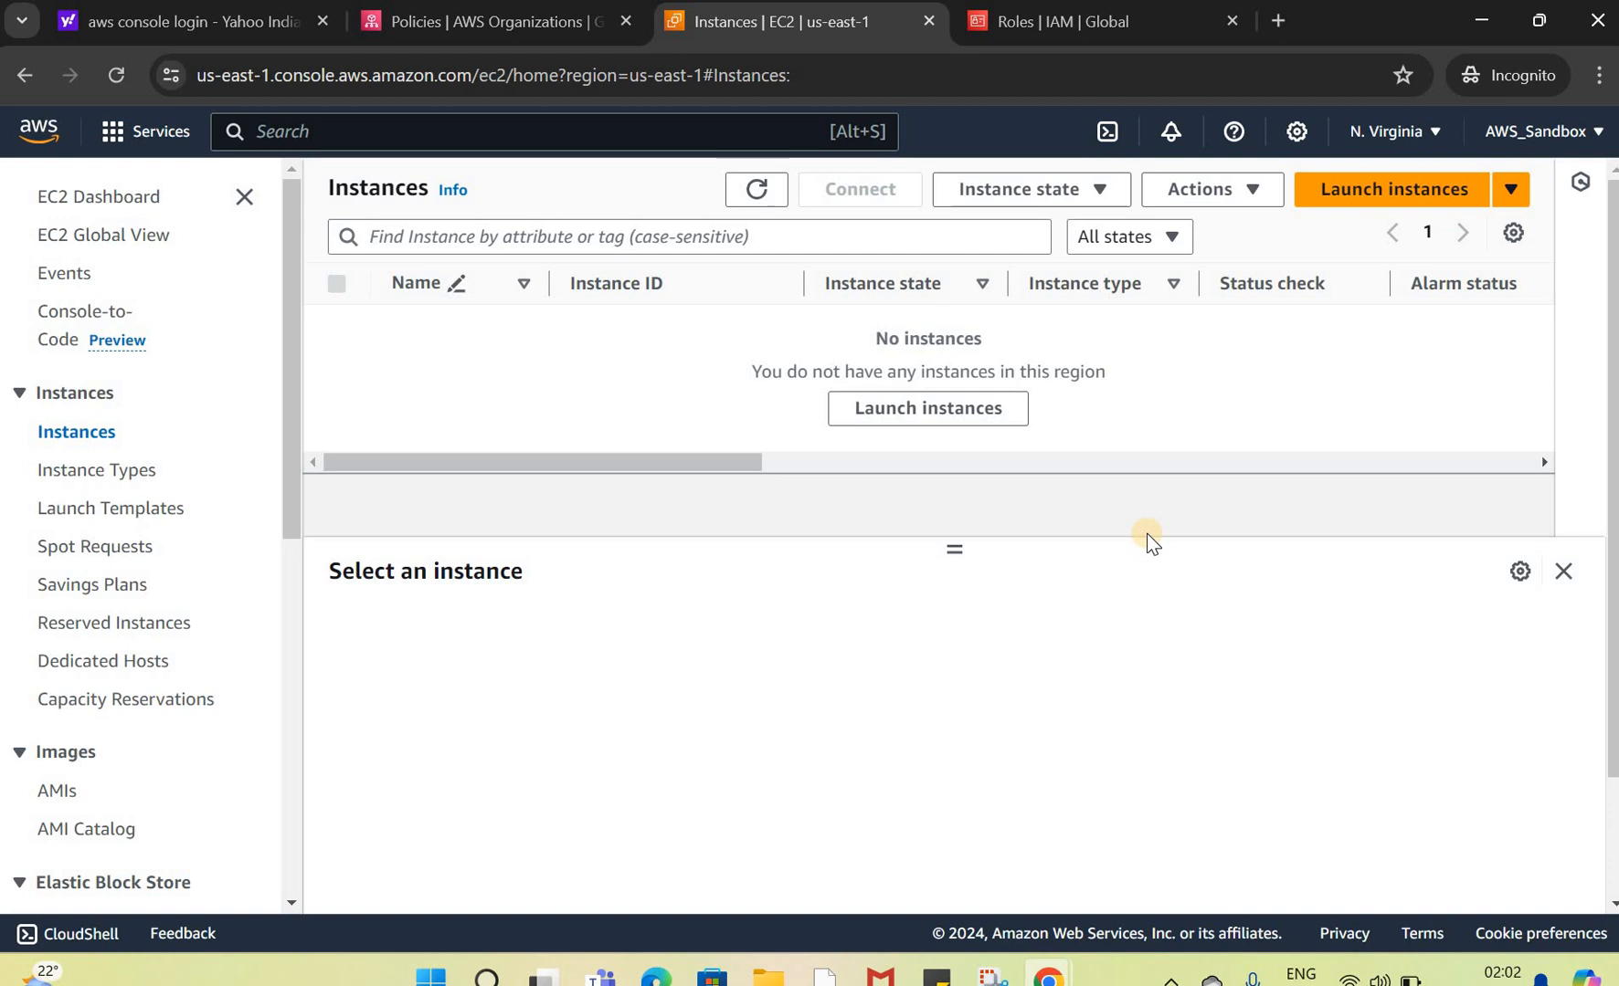
left_click(1473, 27)
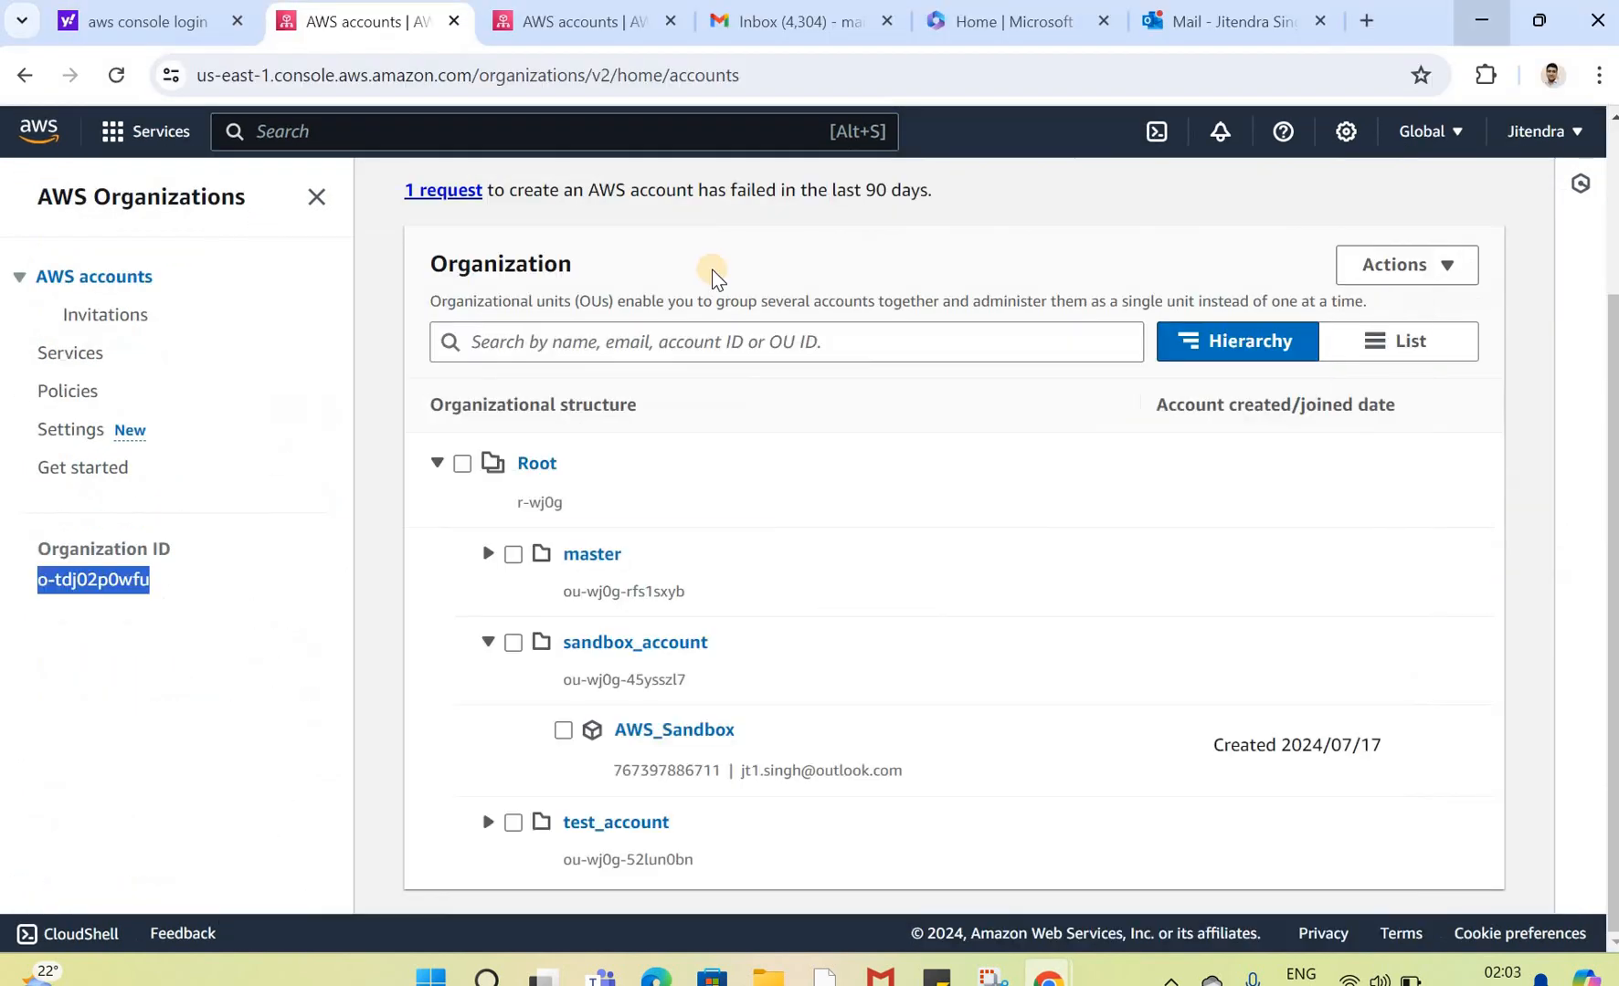
left_click(736, 779)
double_click(738, 779)
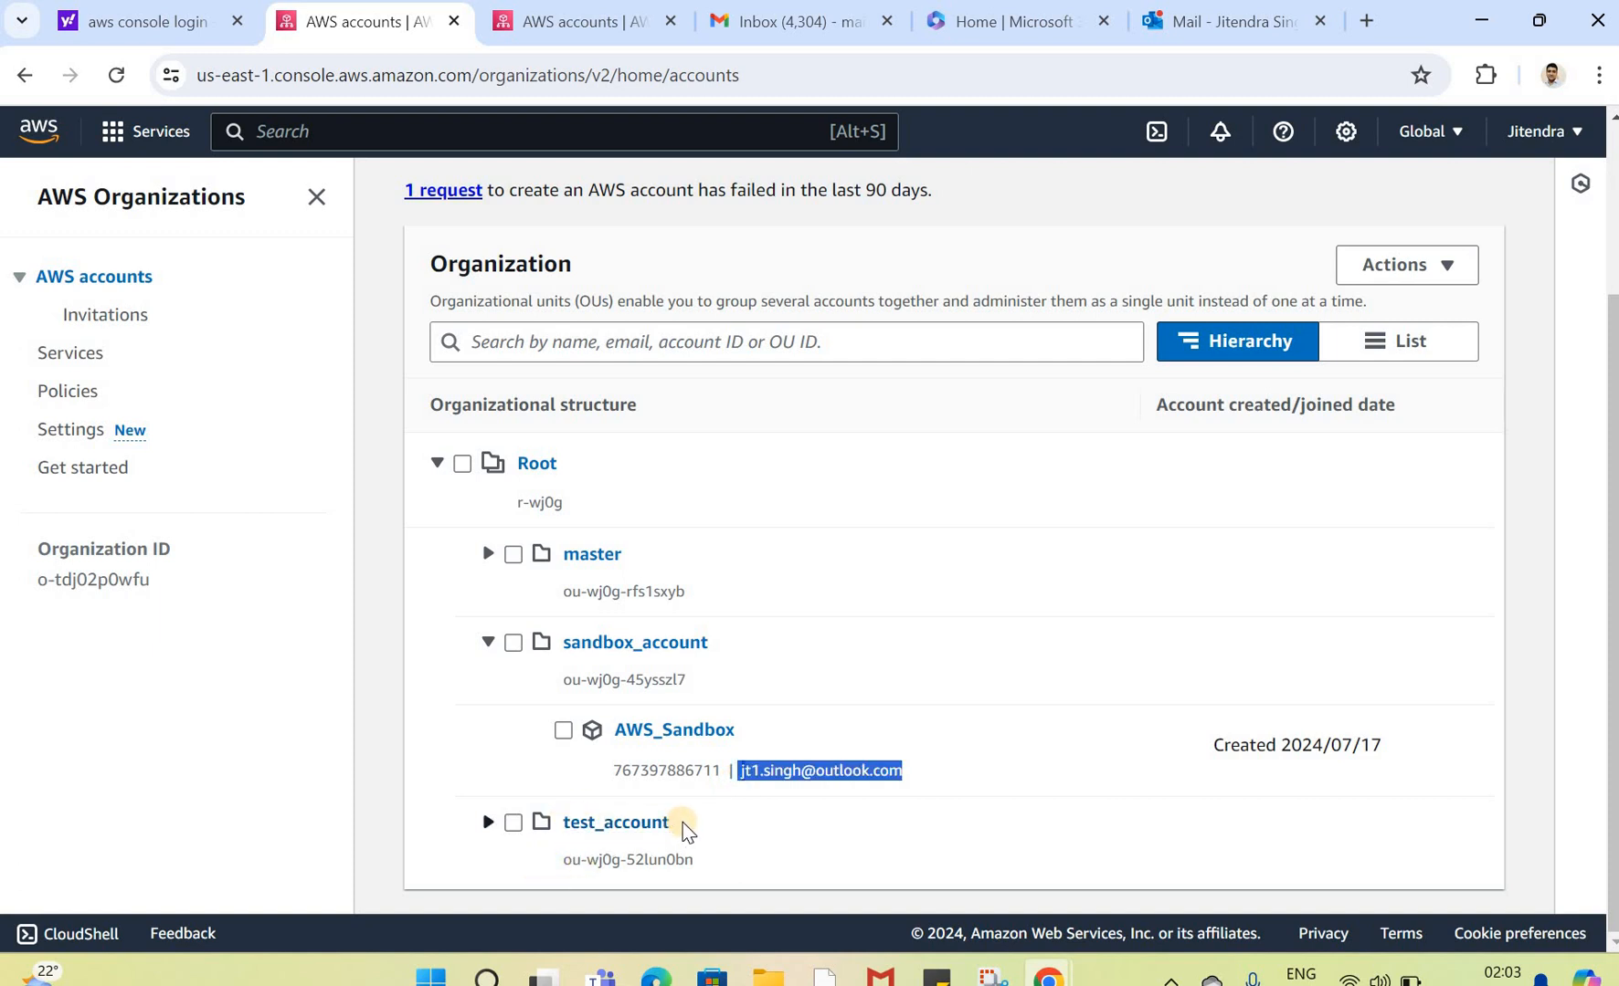
double_click(564, 838)
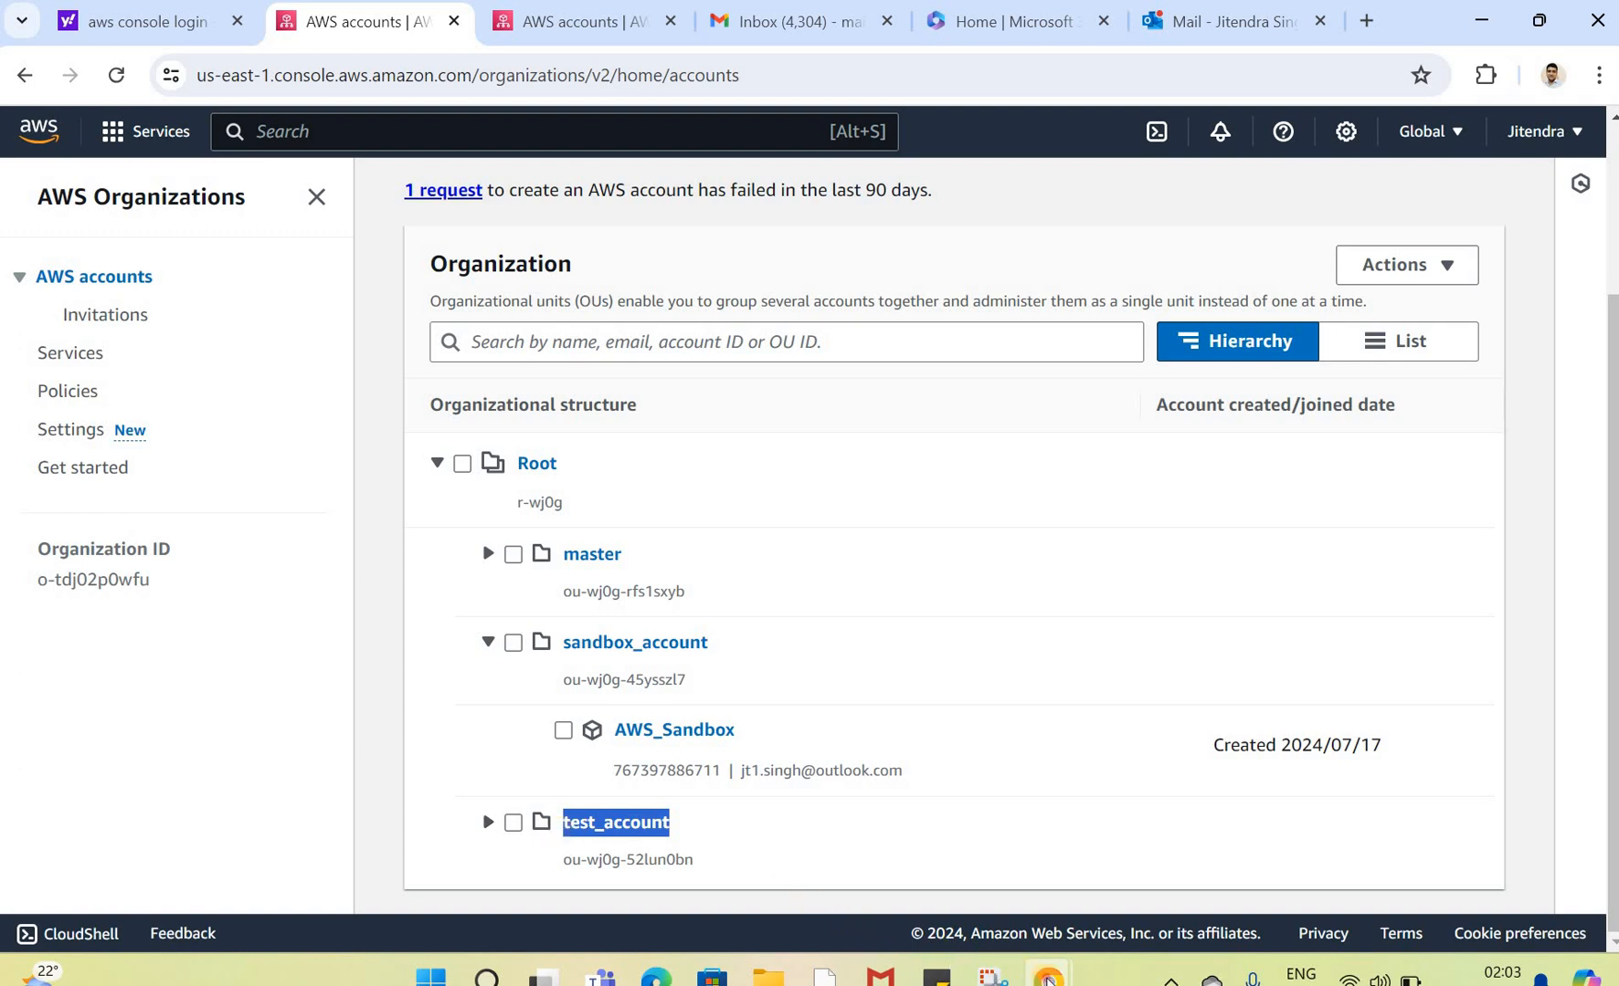
Step: From the member account, open AWS Organizations and view its AWS accounts, Actions menu and Policies pages
left_click(1380, 875)
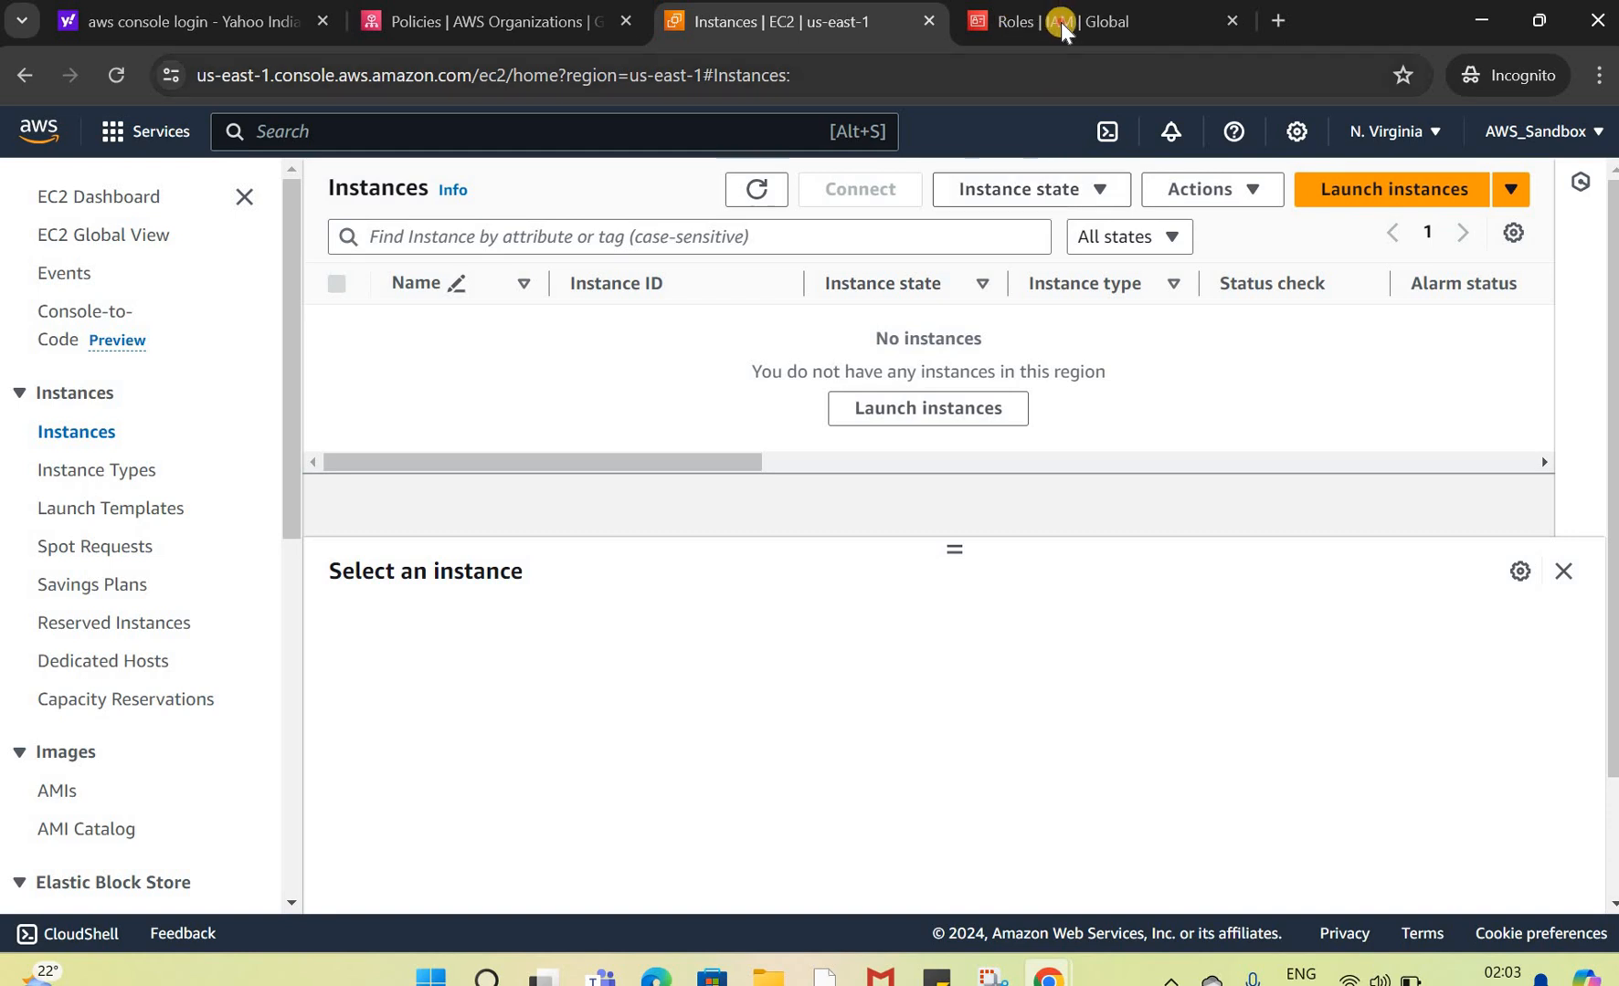
left_click(1060, 22)
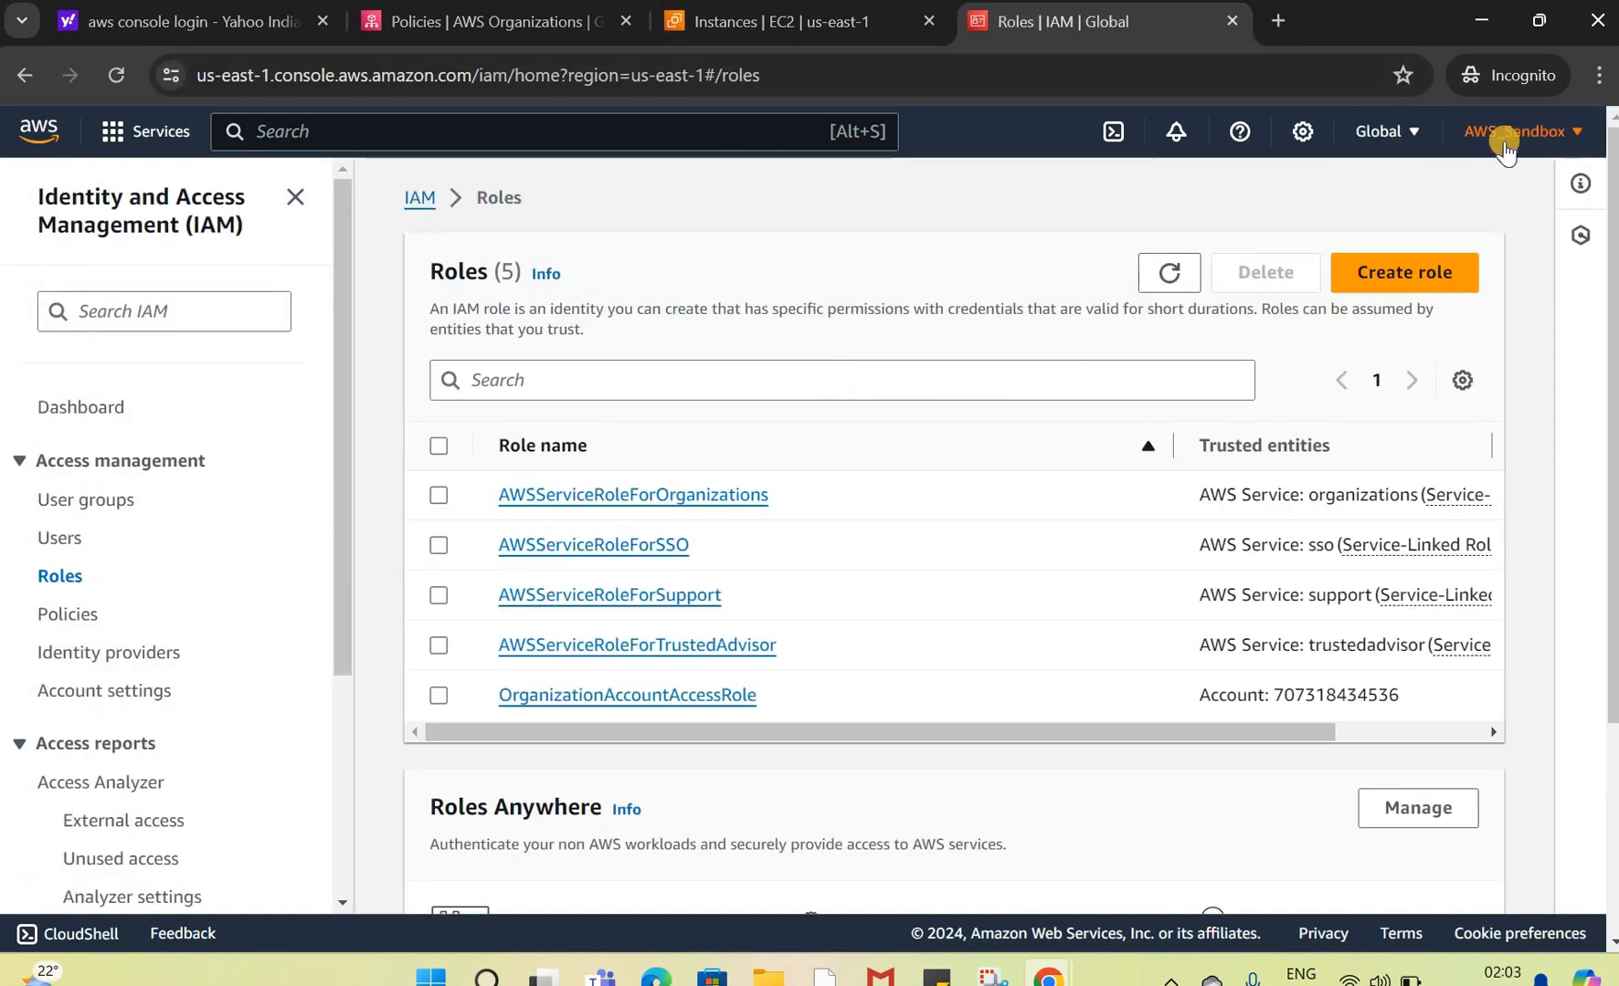
left_click(1267, 333)
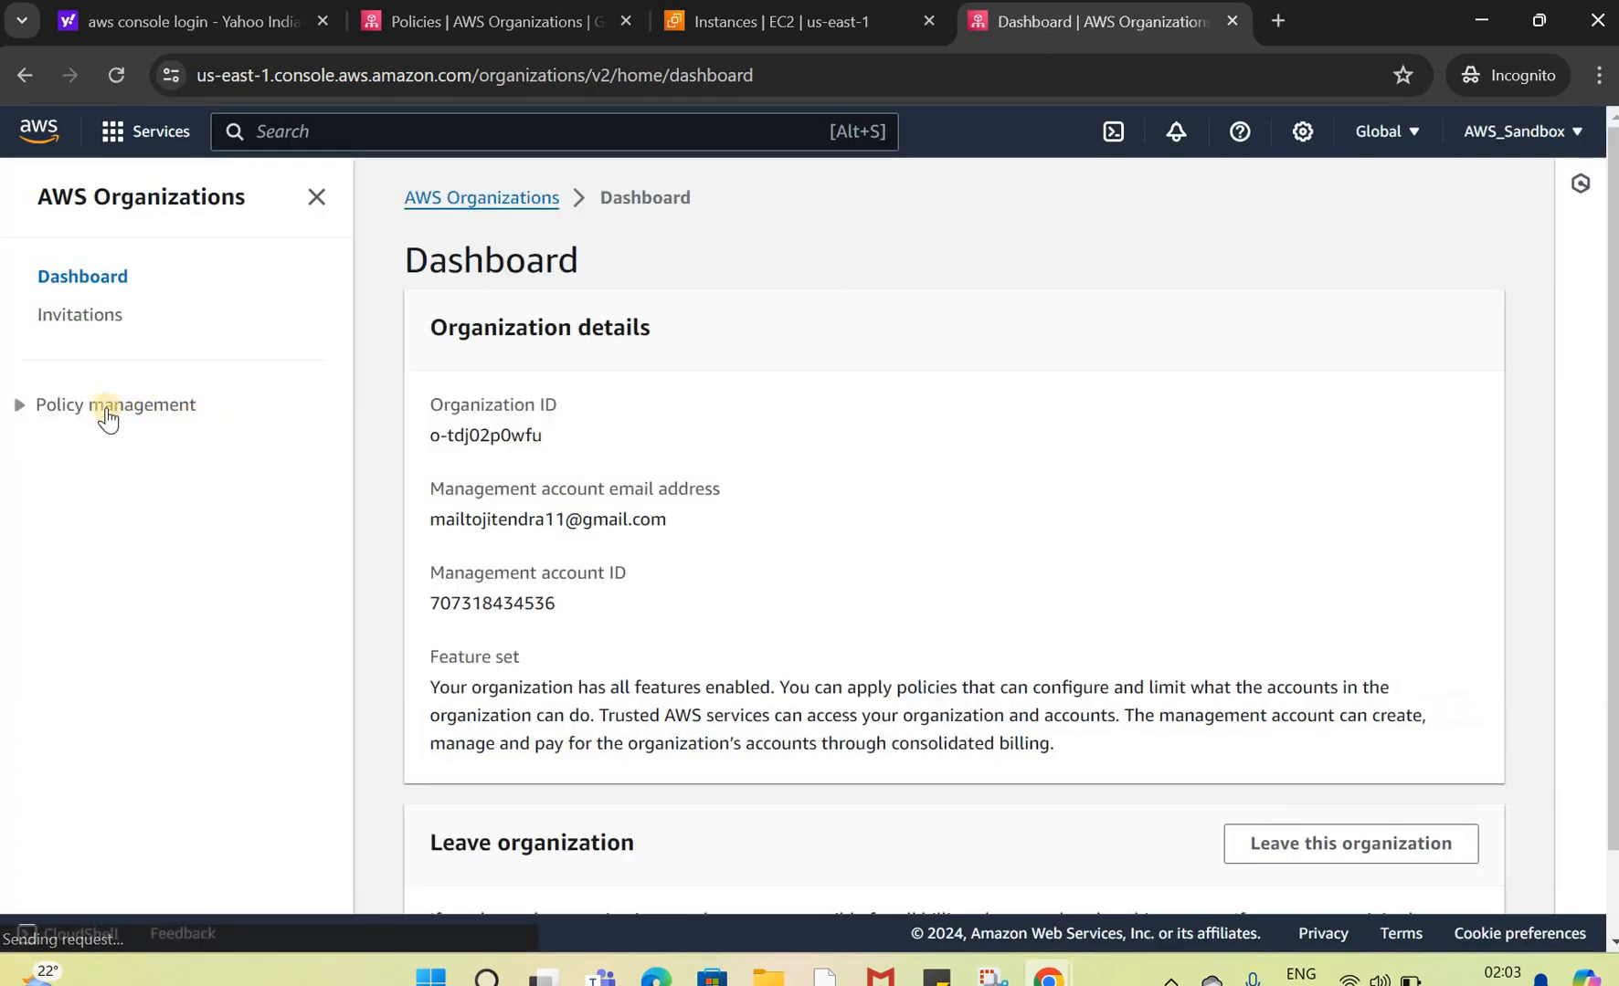
left_click(36, 407)
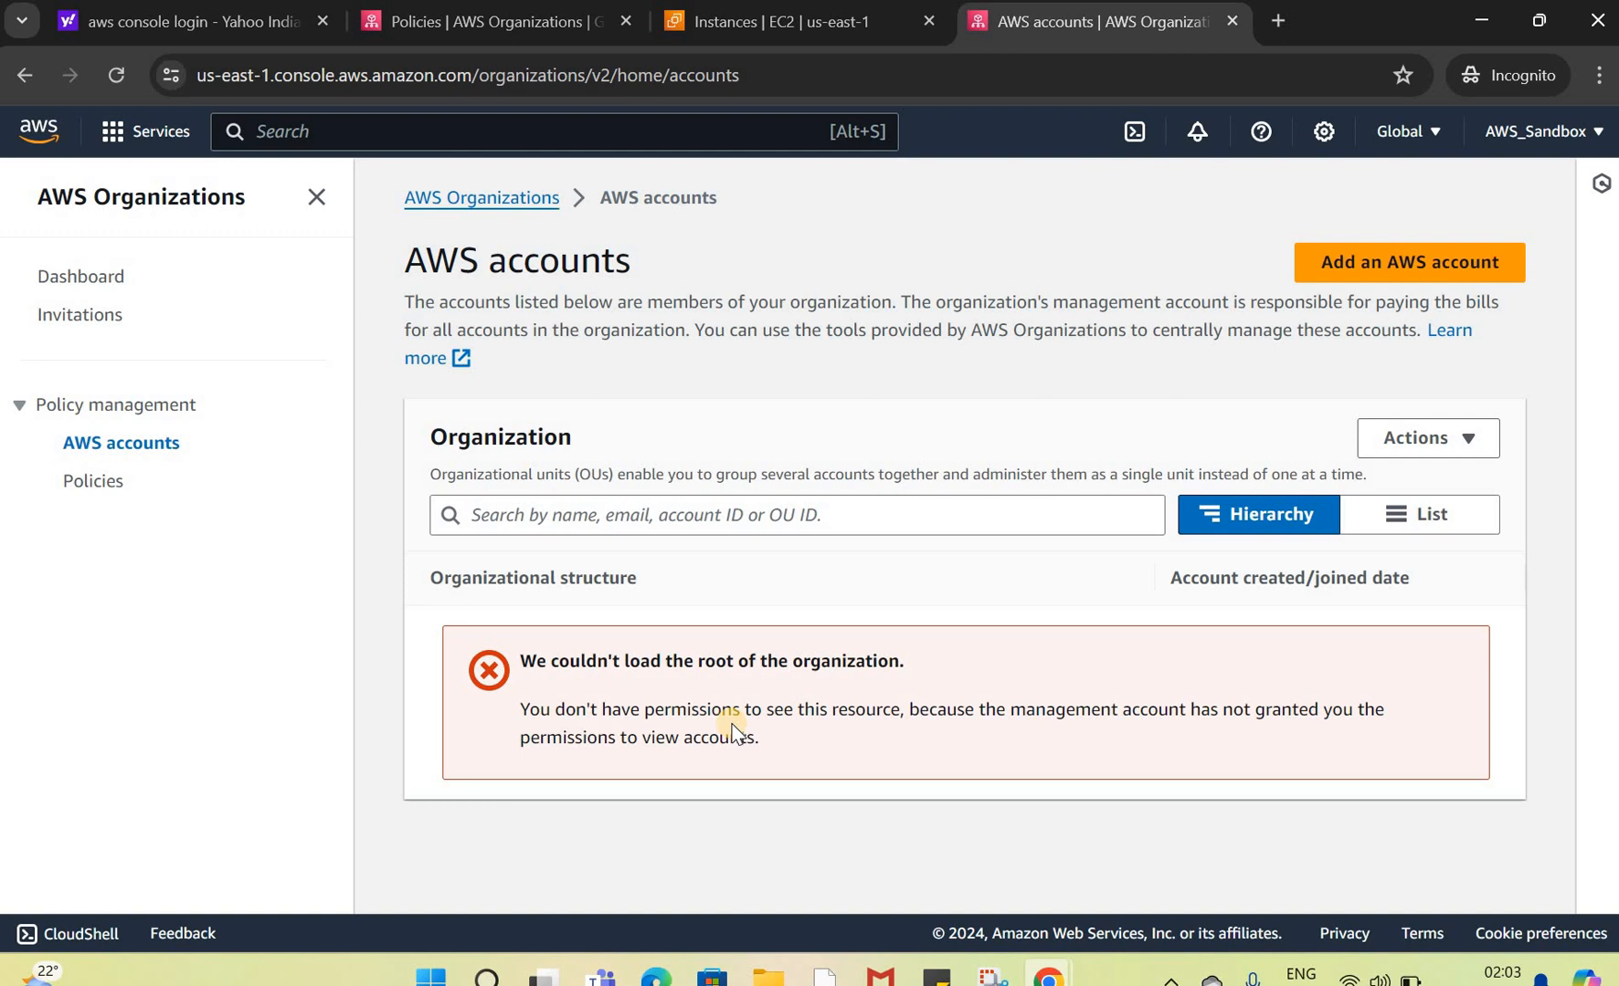
left_click(1473, 446)
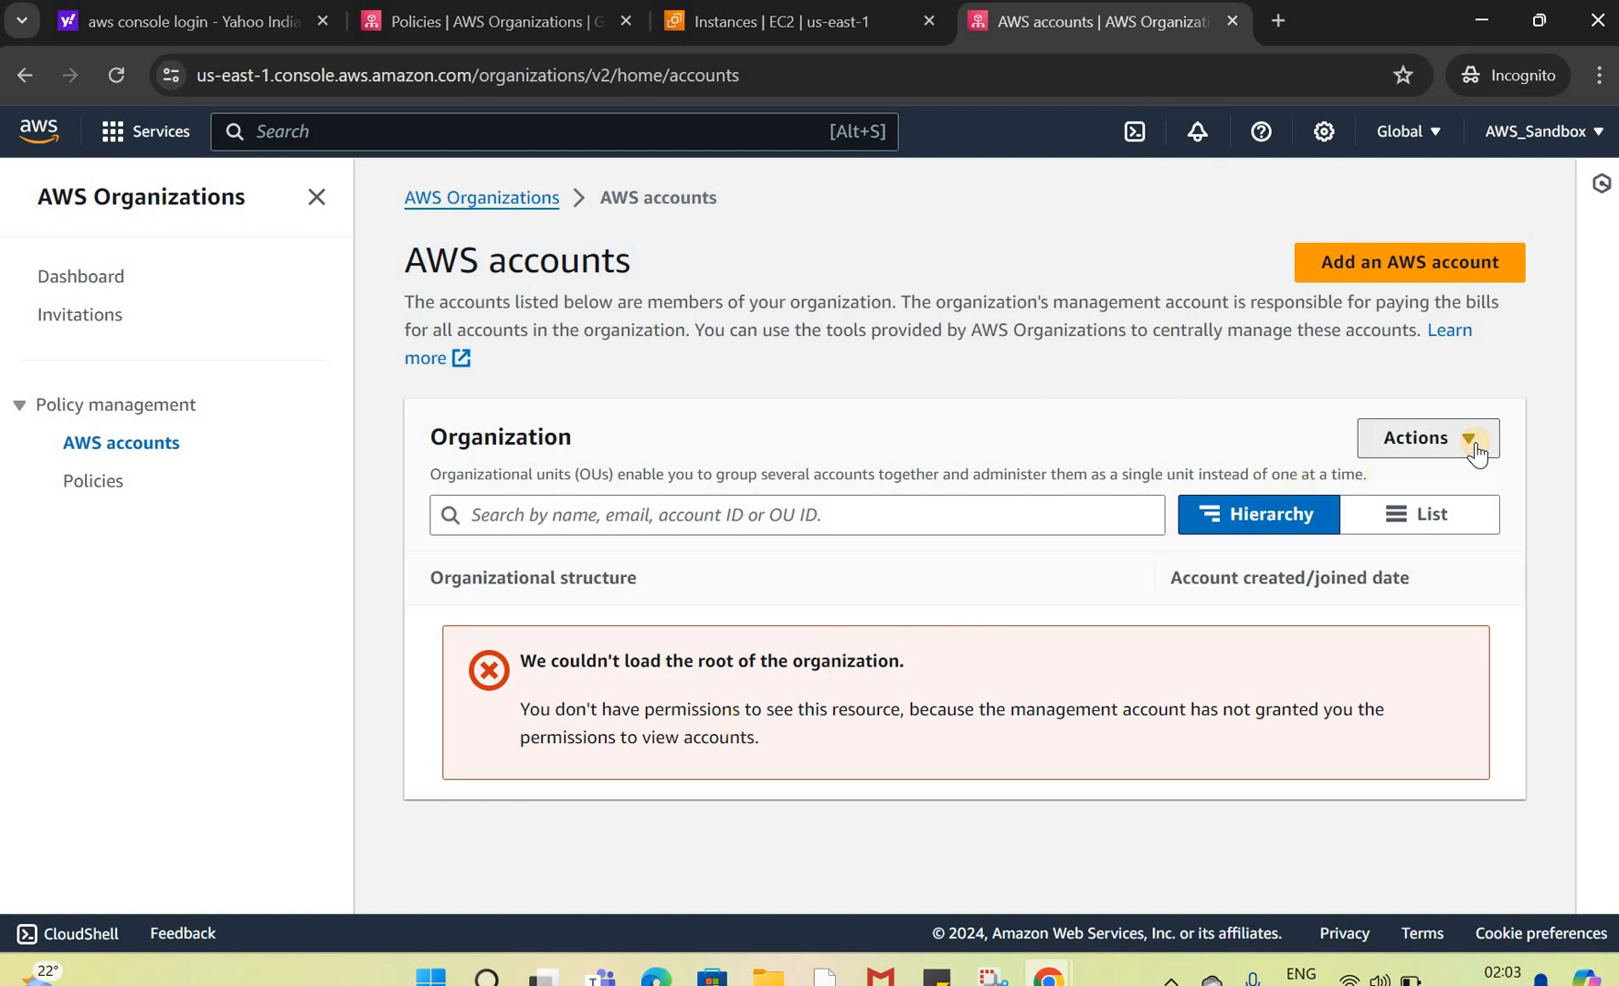
left_click(578, 492)
left_click(93, 487)
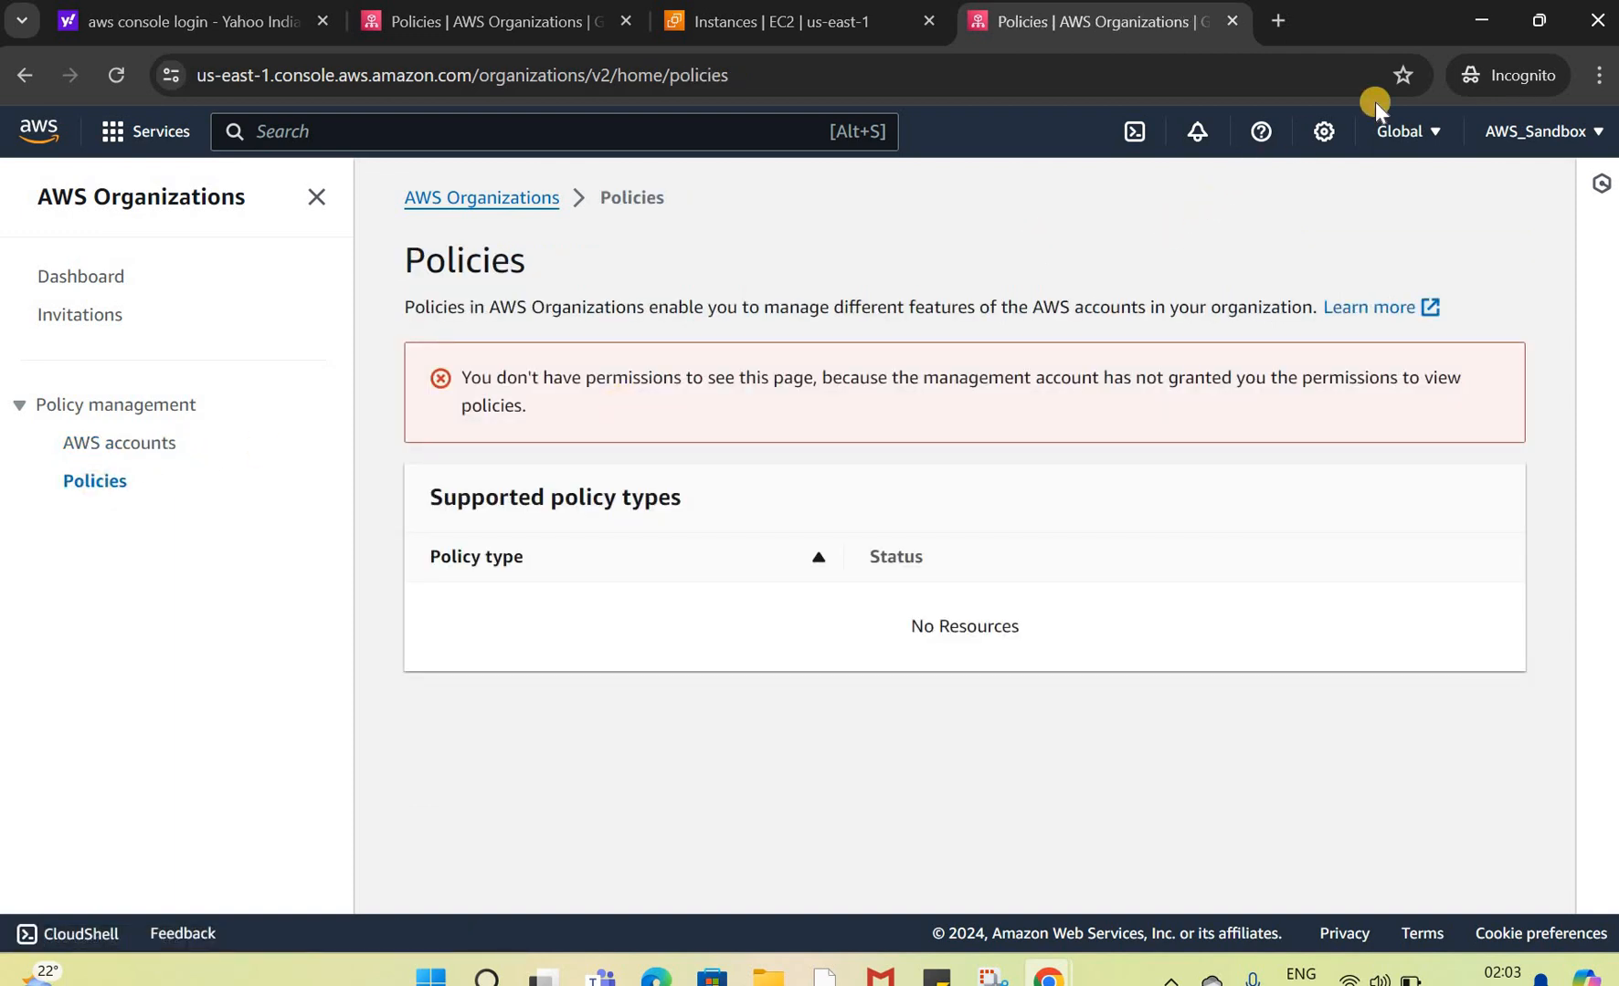
Step: In the management account, browse the Organizations Services page listing integrated services and their trusted access
left_click(1478, 26)
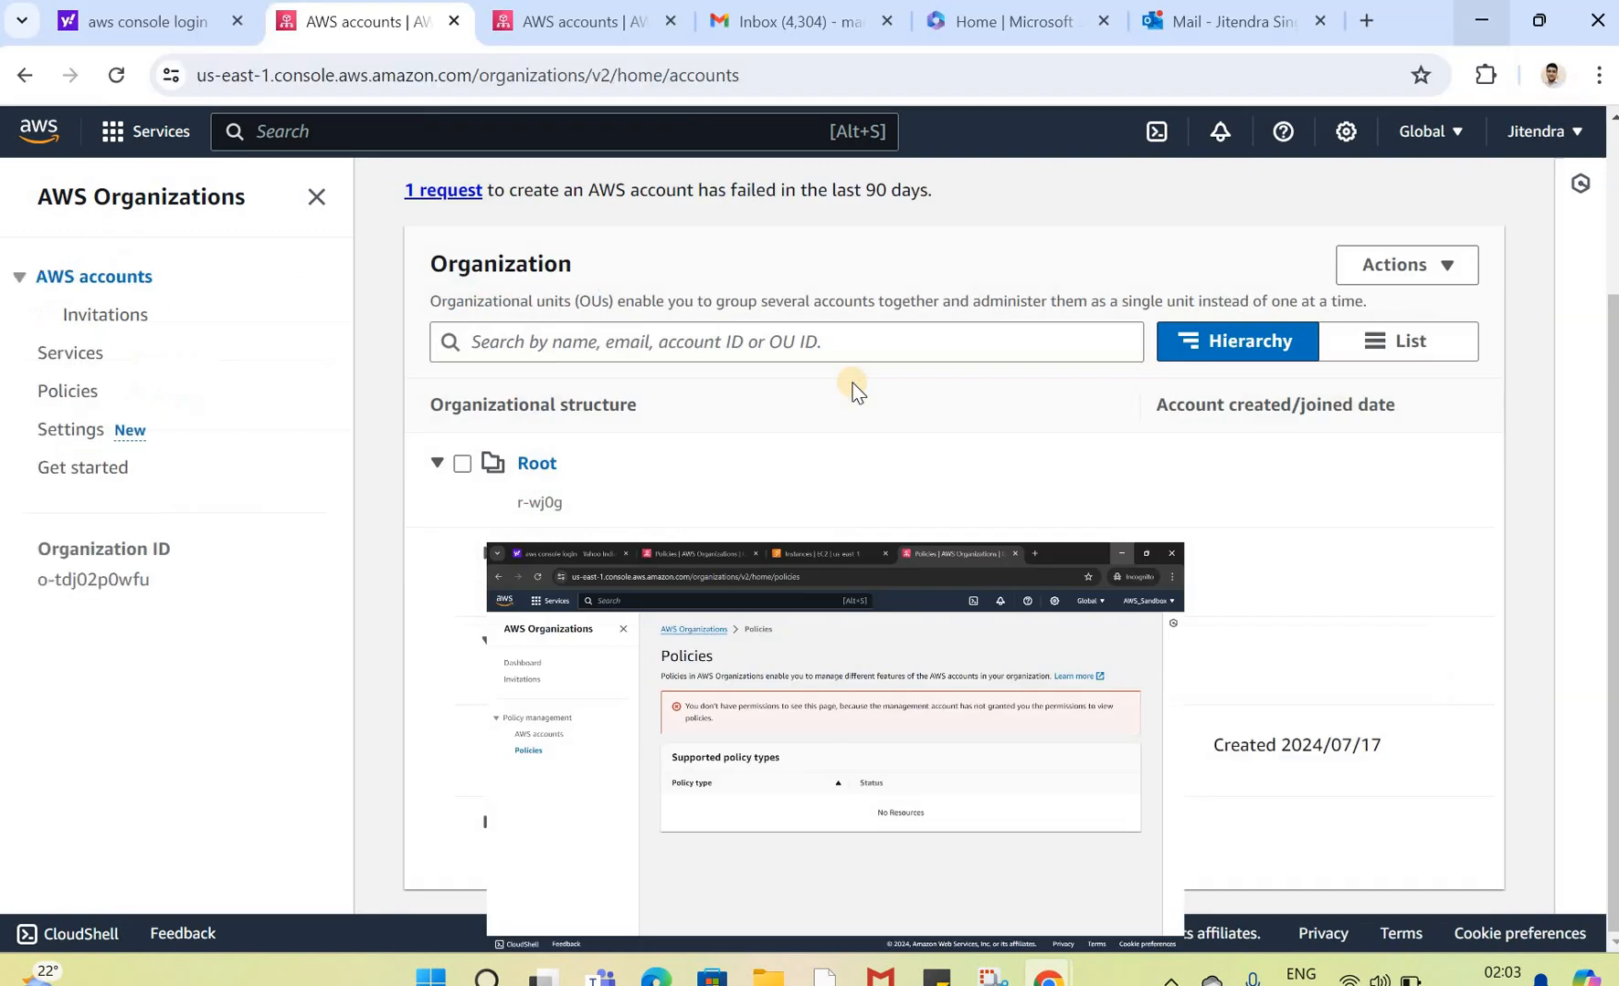
left_click(73, 353)
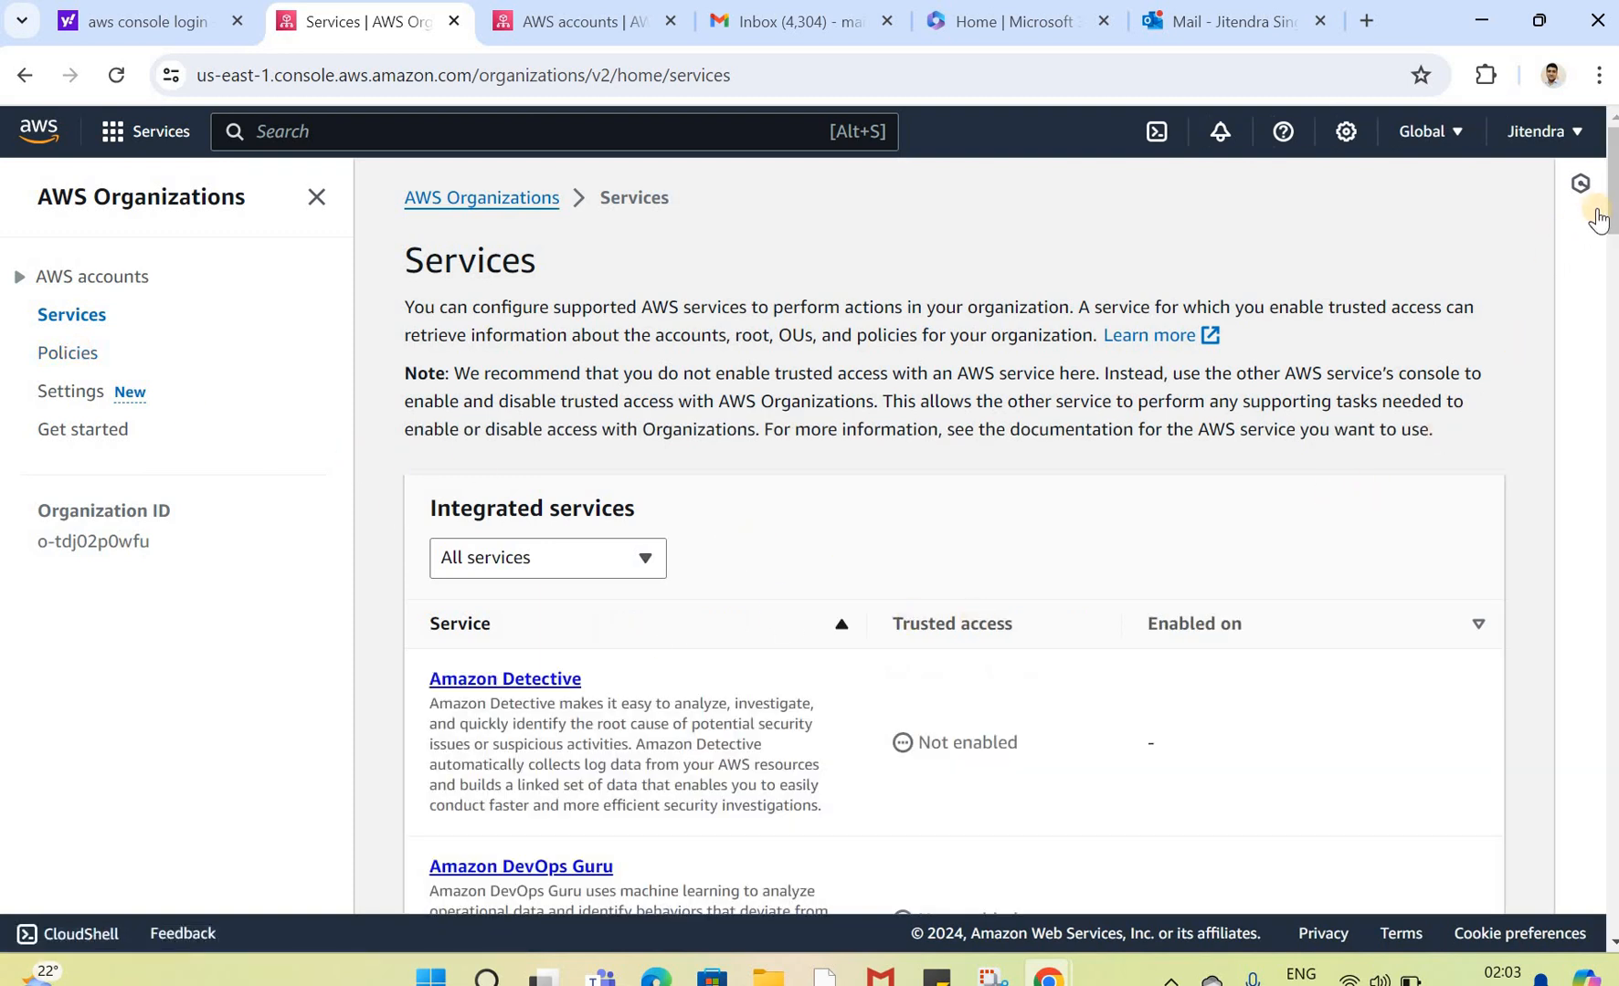
left_click_drag(1608, 201, 1594, 489)
scroll(628, 349, "up", 1)
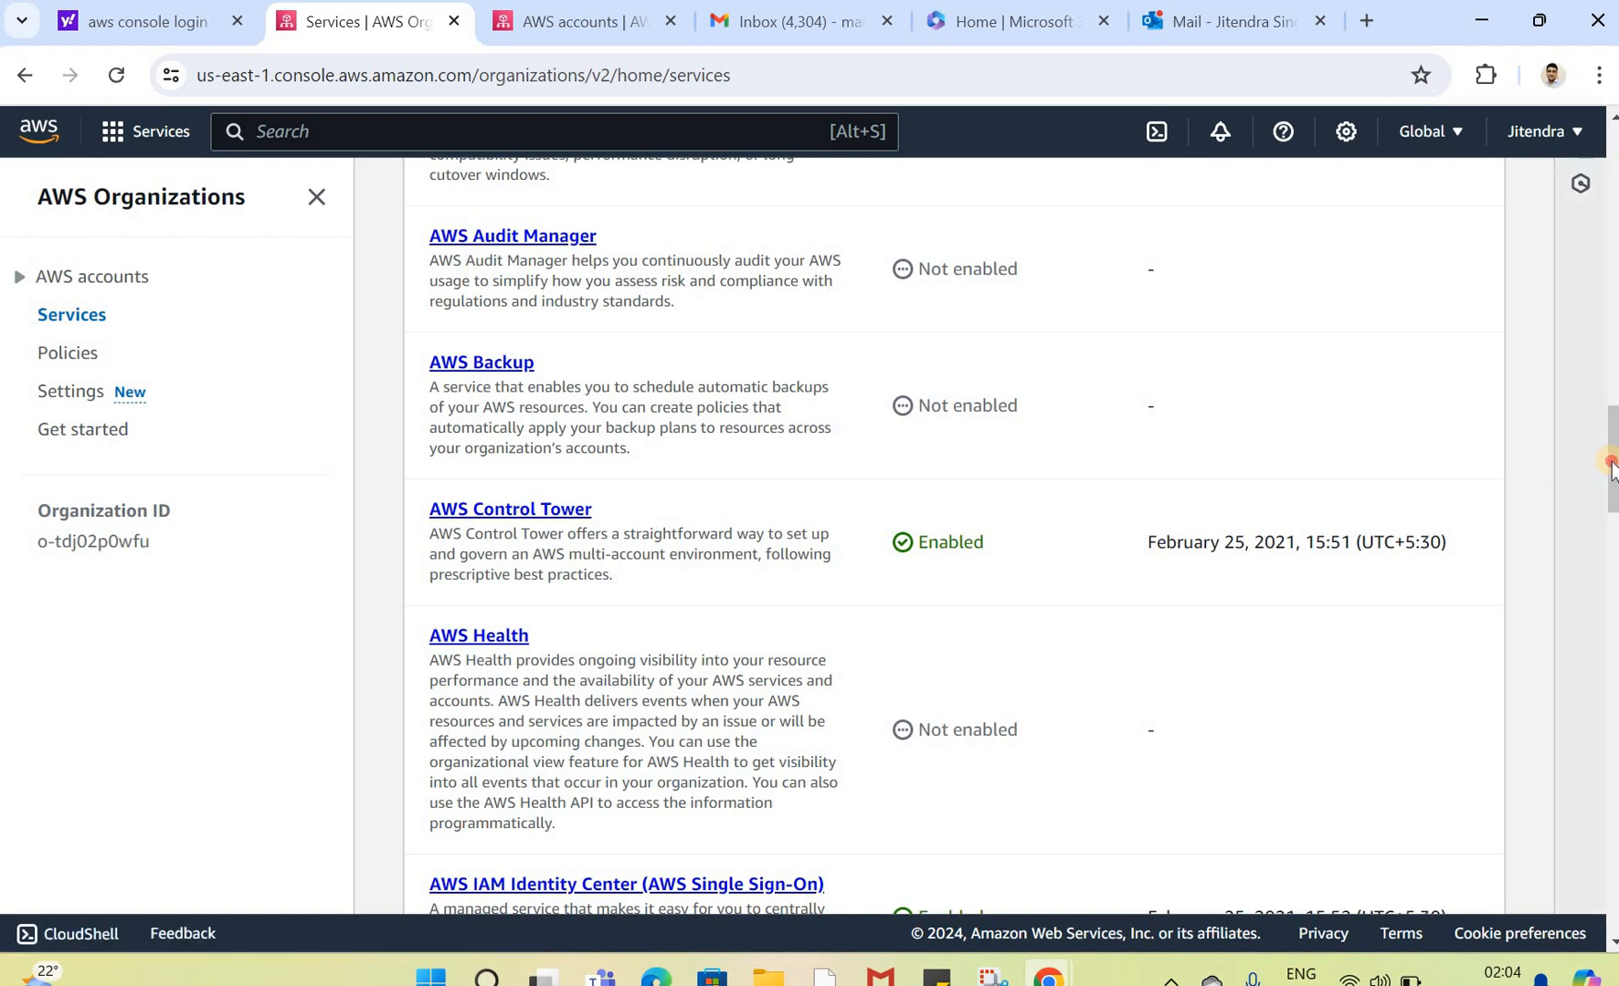
mouse_move(1614, 461)
left_mouse_down()
mouse_move(1611, 886)
mouse_move(1612, 233)
left_mouse_up()
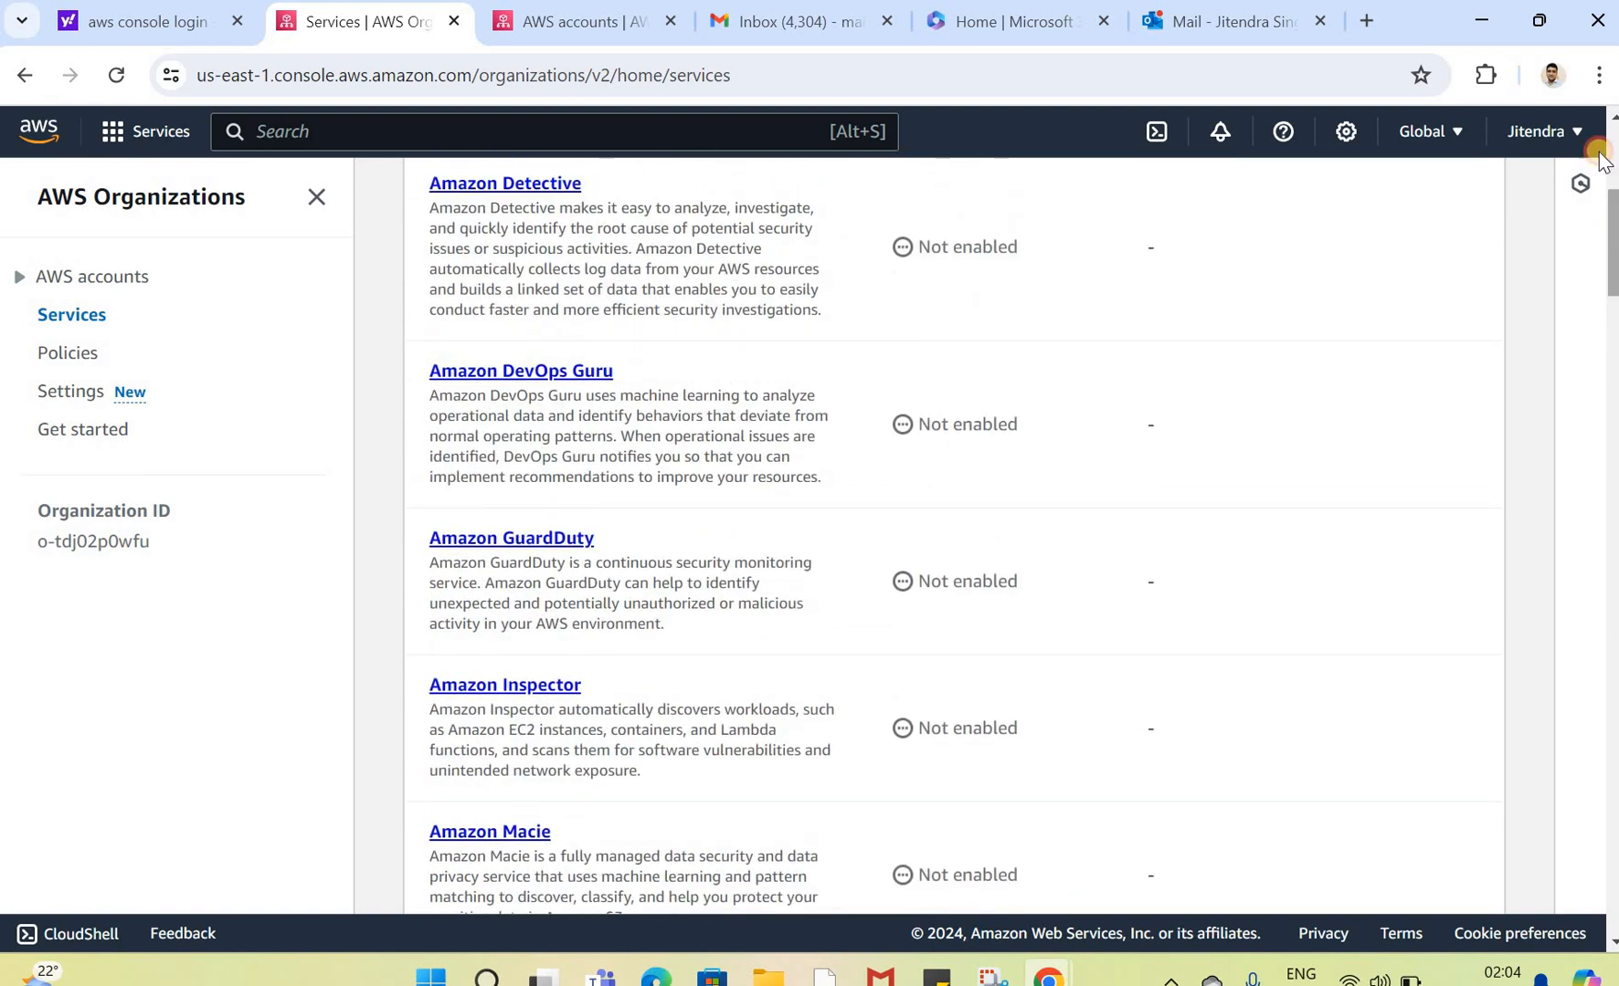
left_click_drag(1600, 158, 1591, 55)
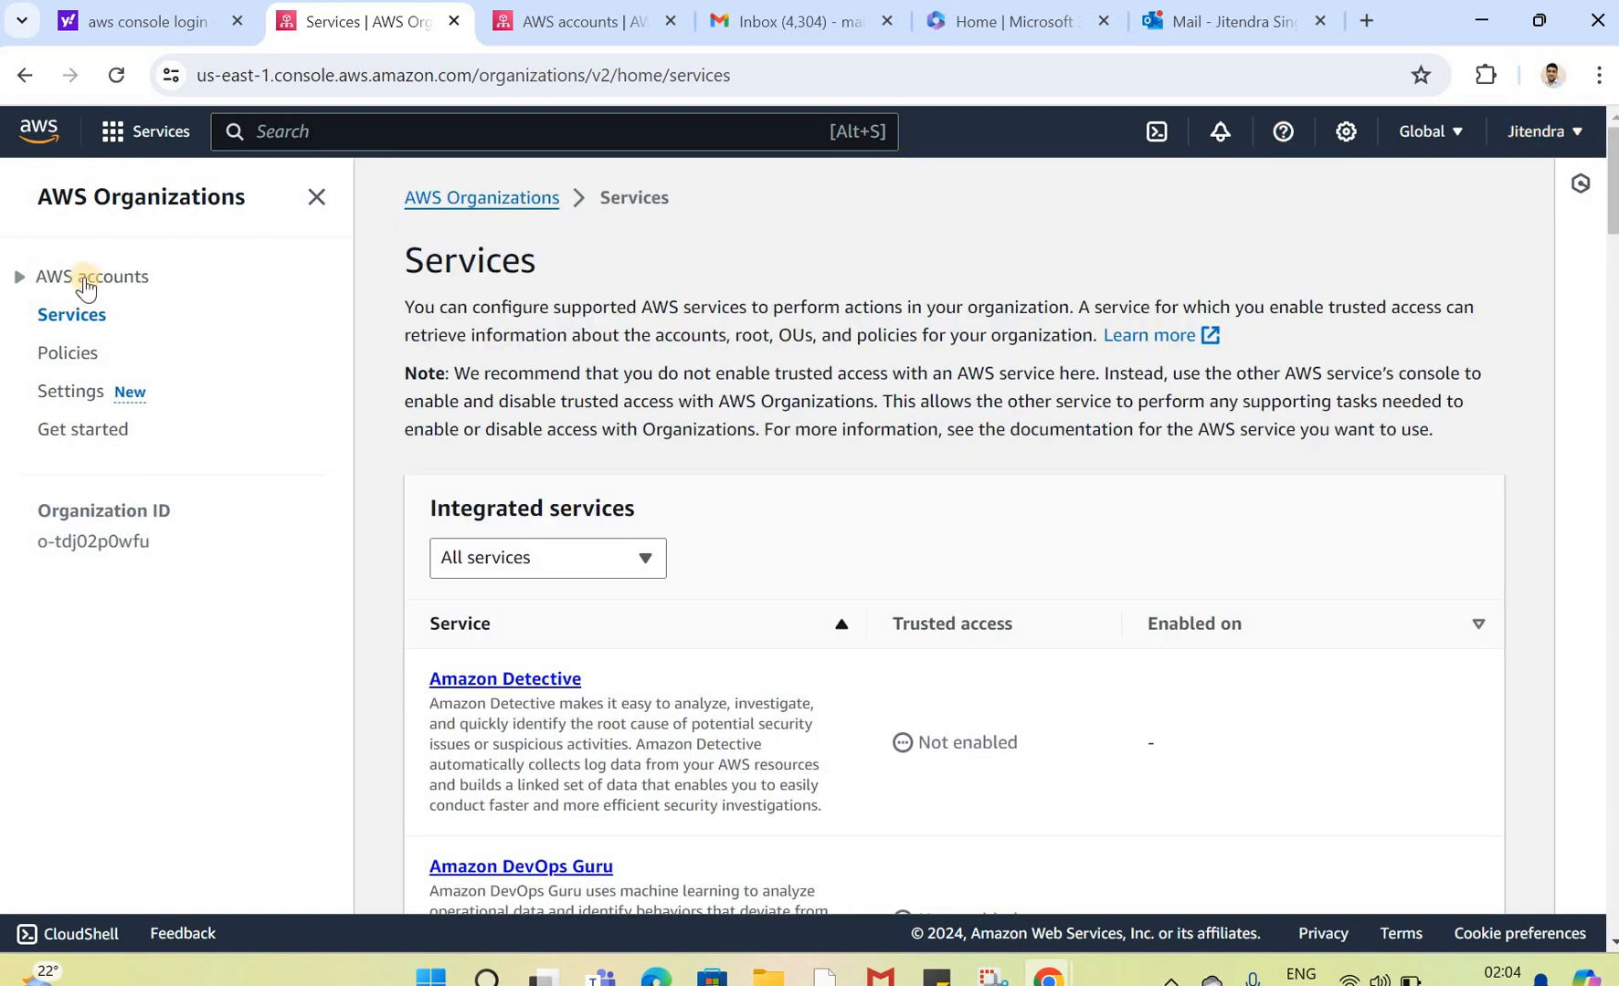
Step: Review the supported policy types and their status on the management account's Organizations Policies page
left_click(29, 276)
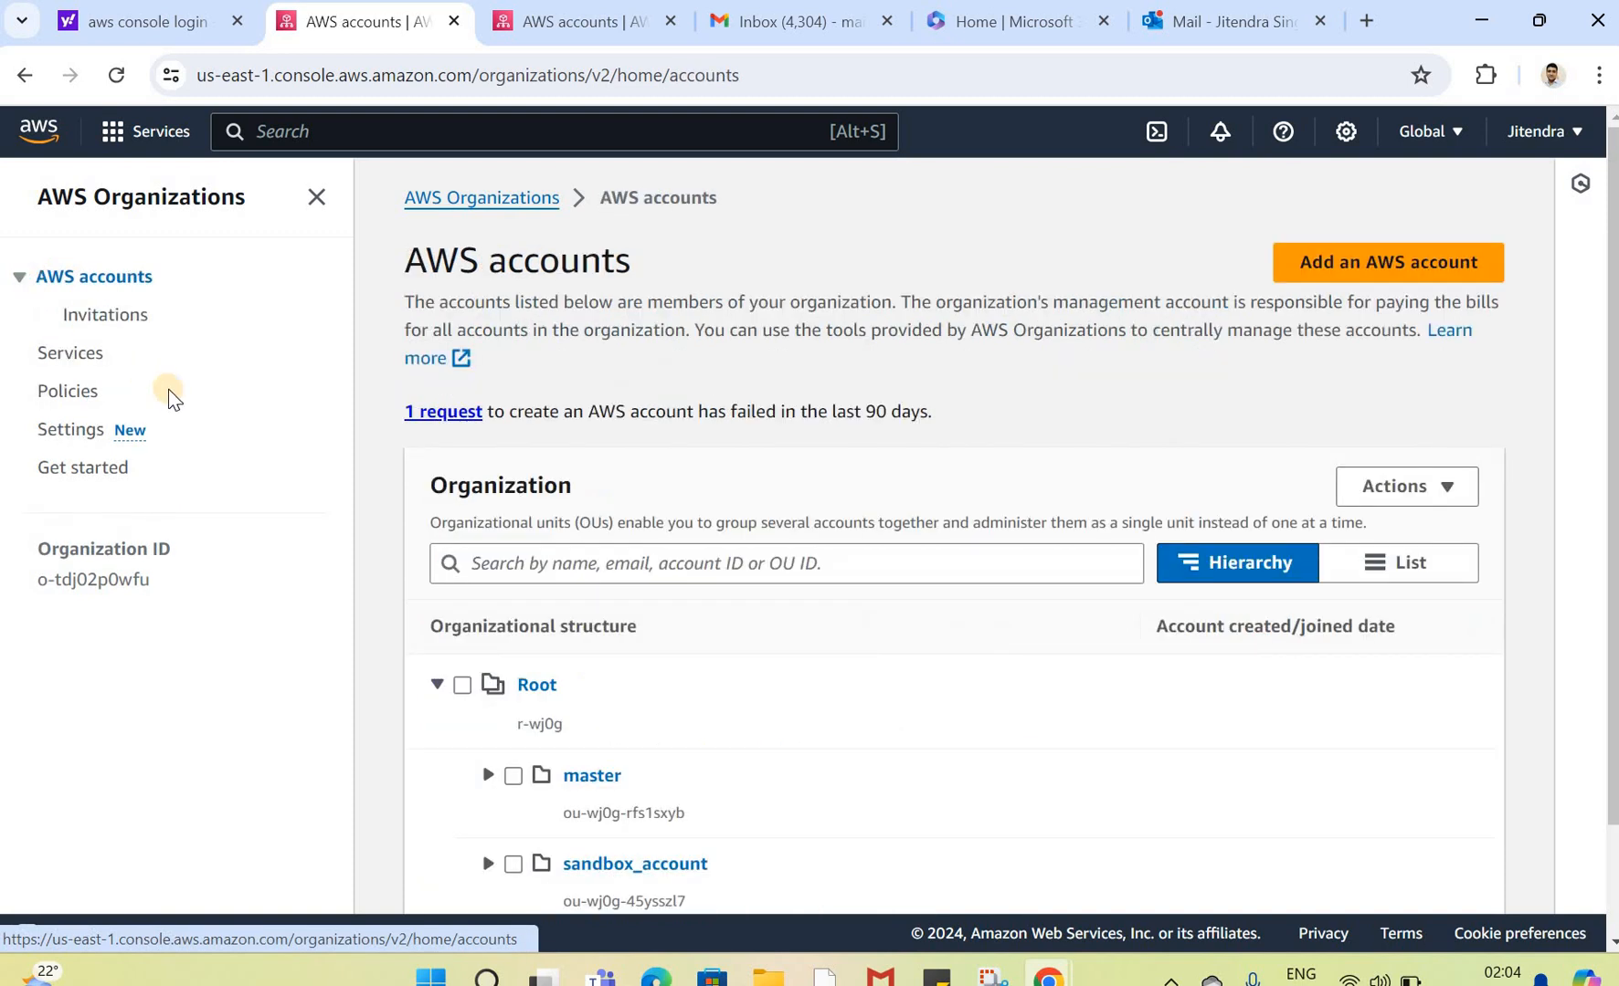
left_click(68, 393)
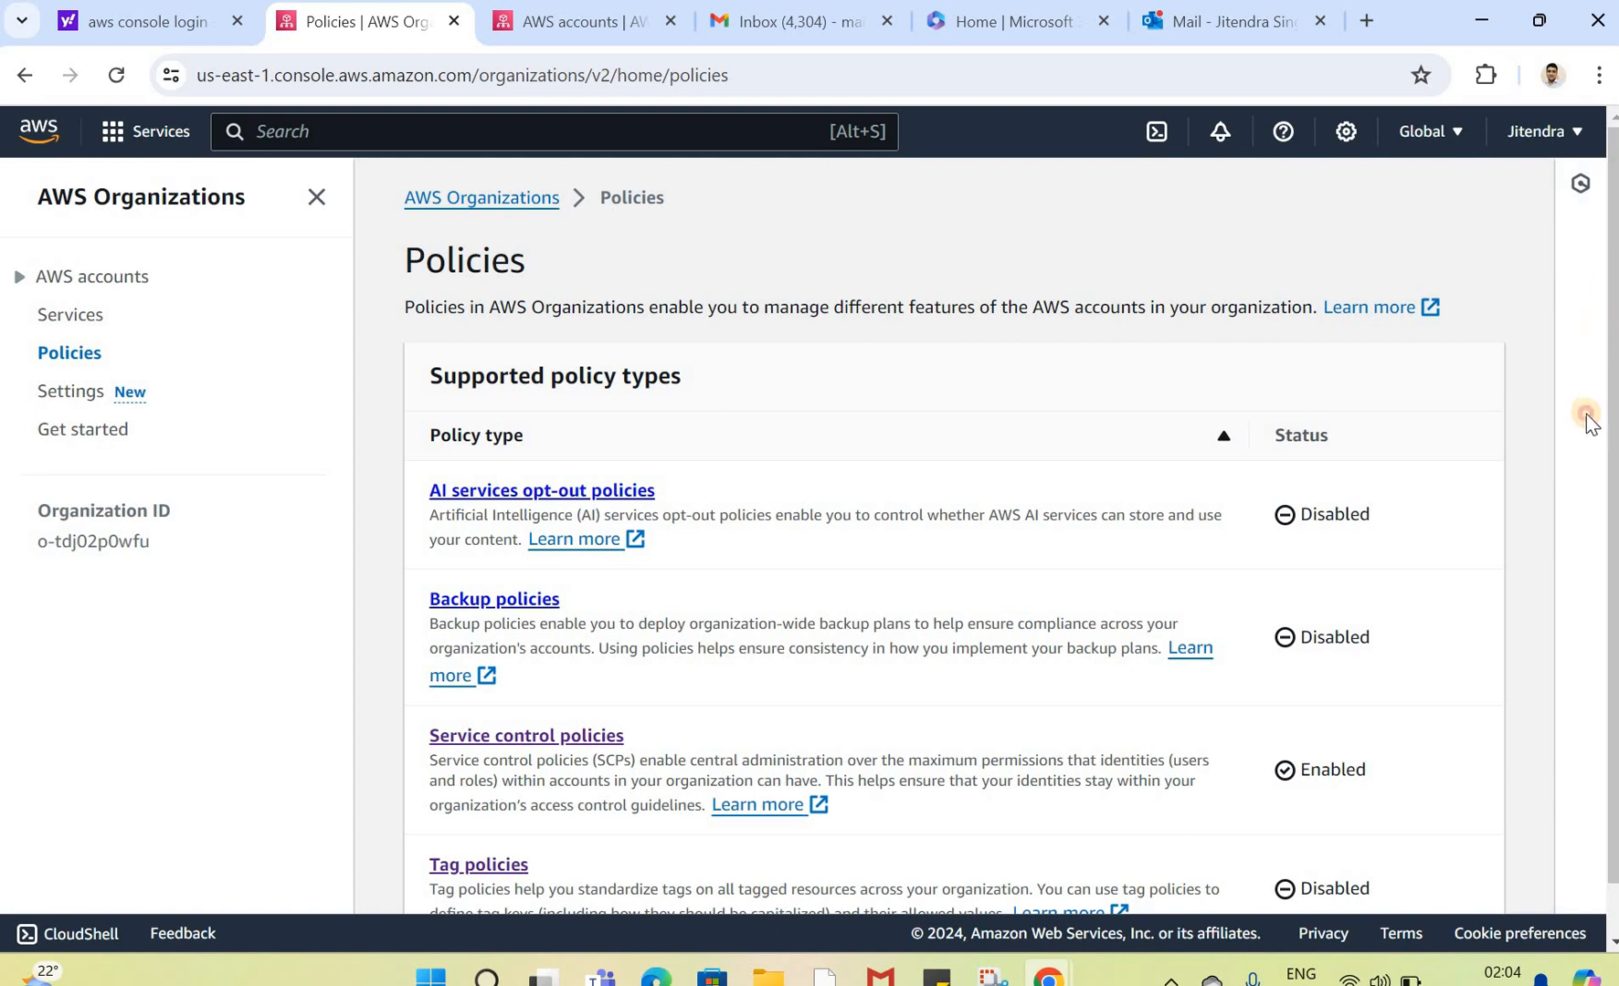
scroll(1582, 429, "down", 1)
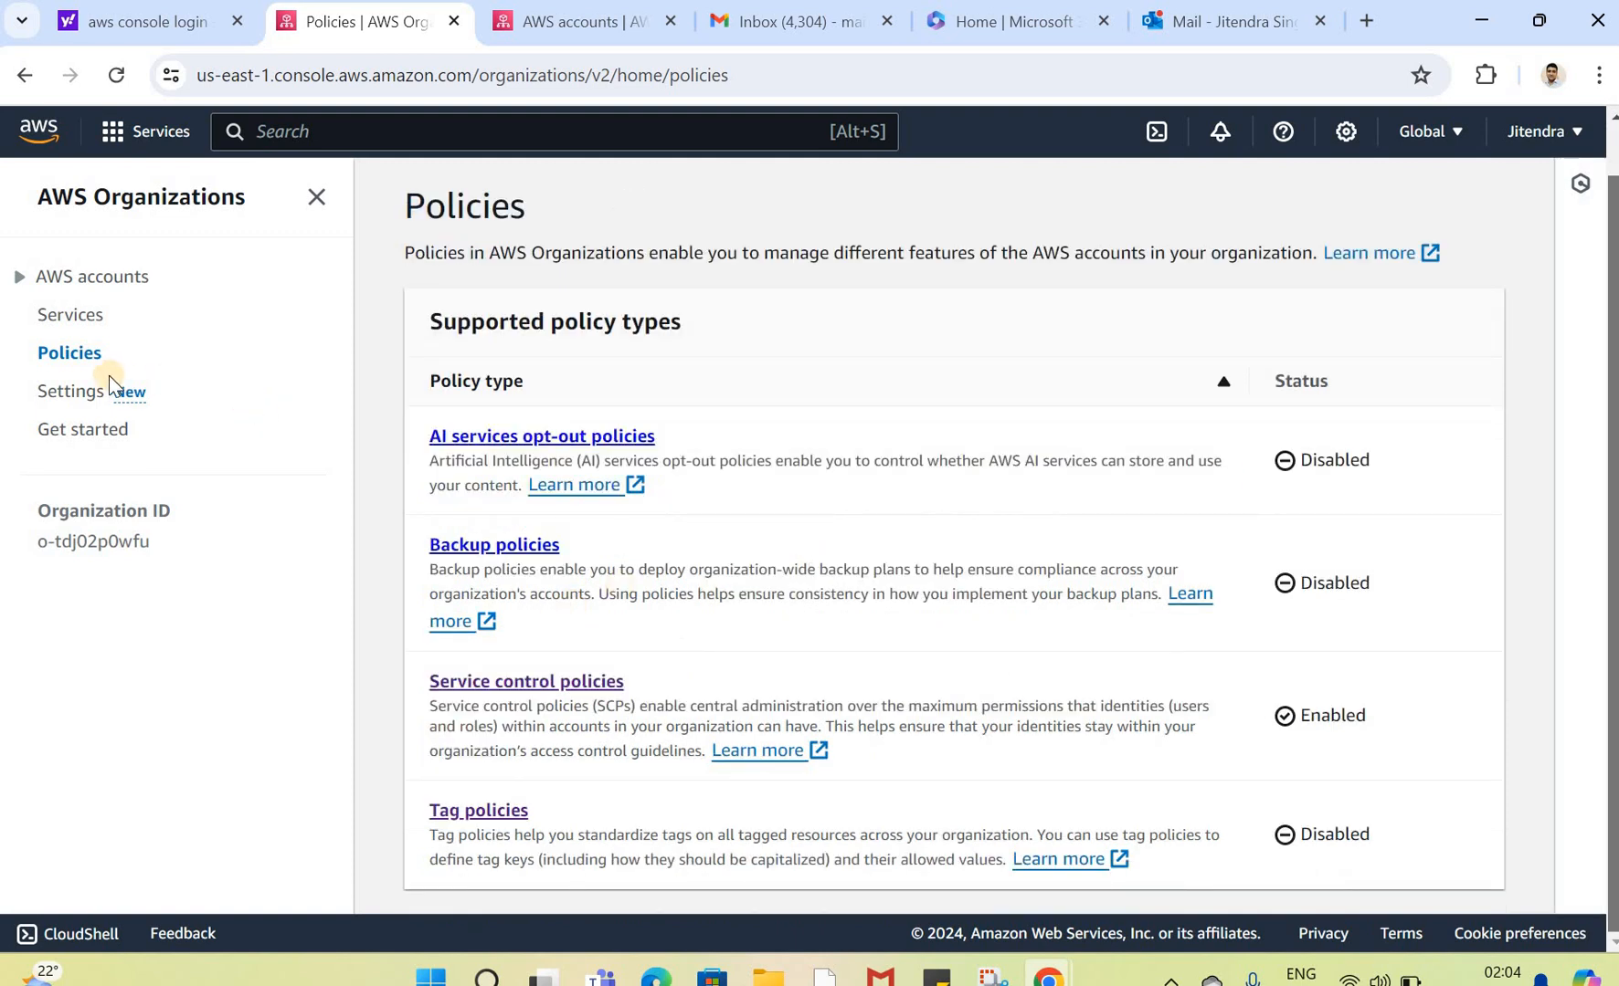
left_click(58, 320)
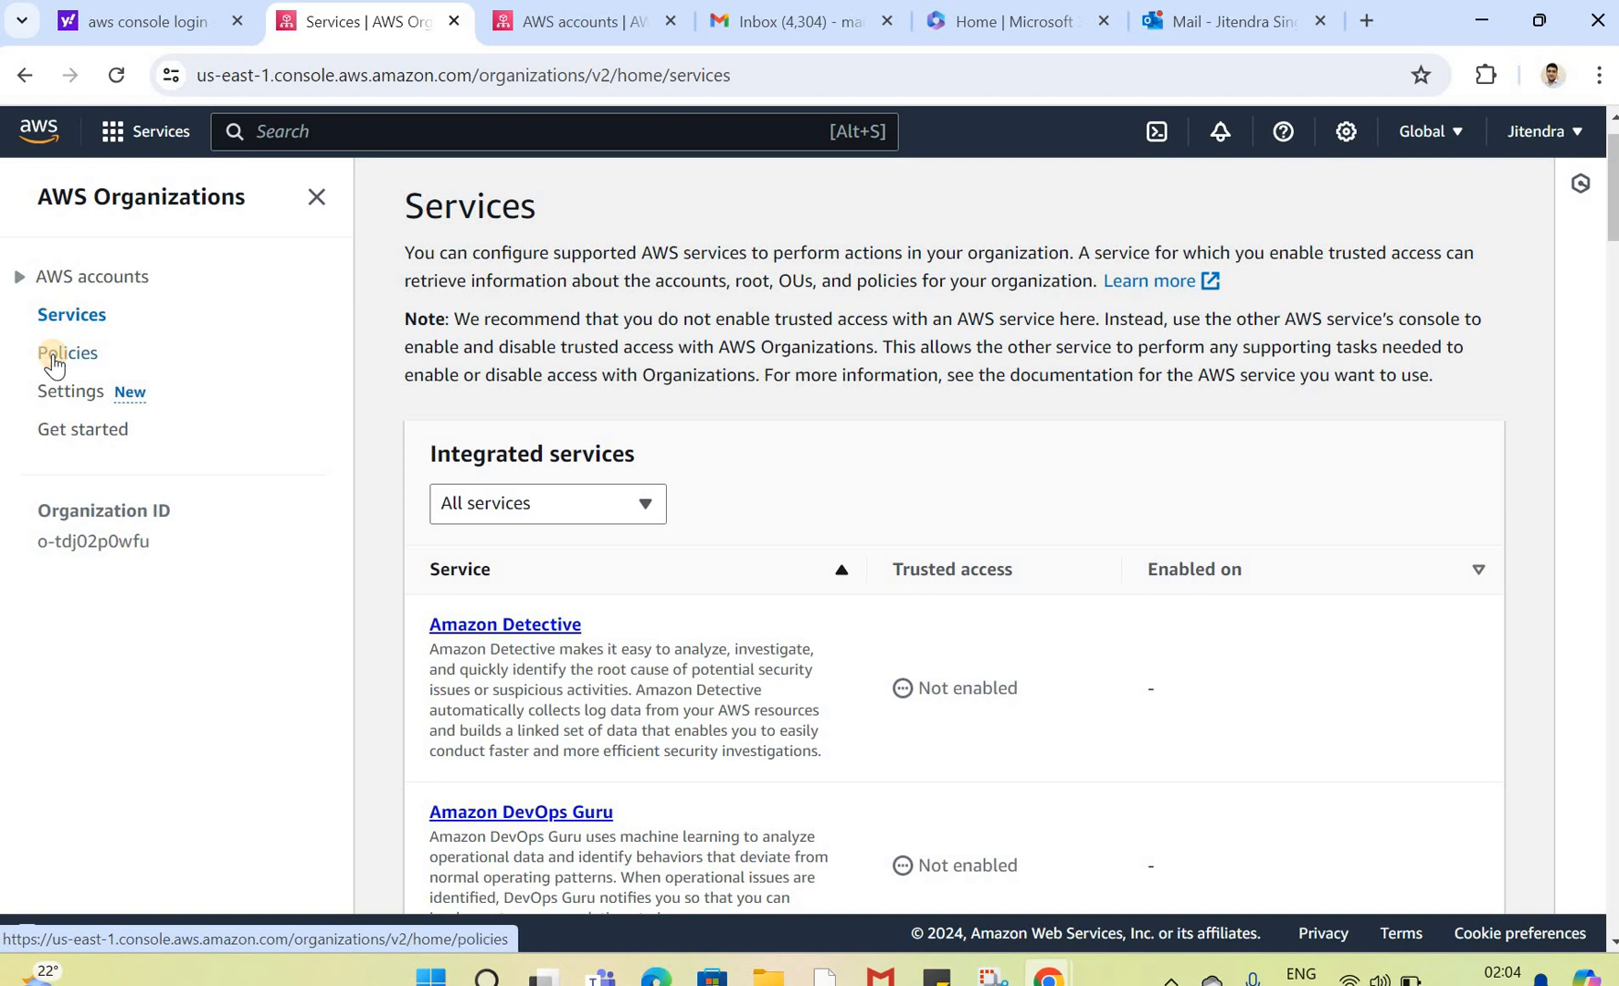
left_click(57, 354)
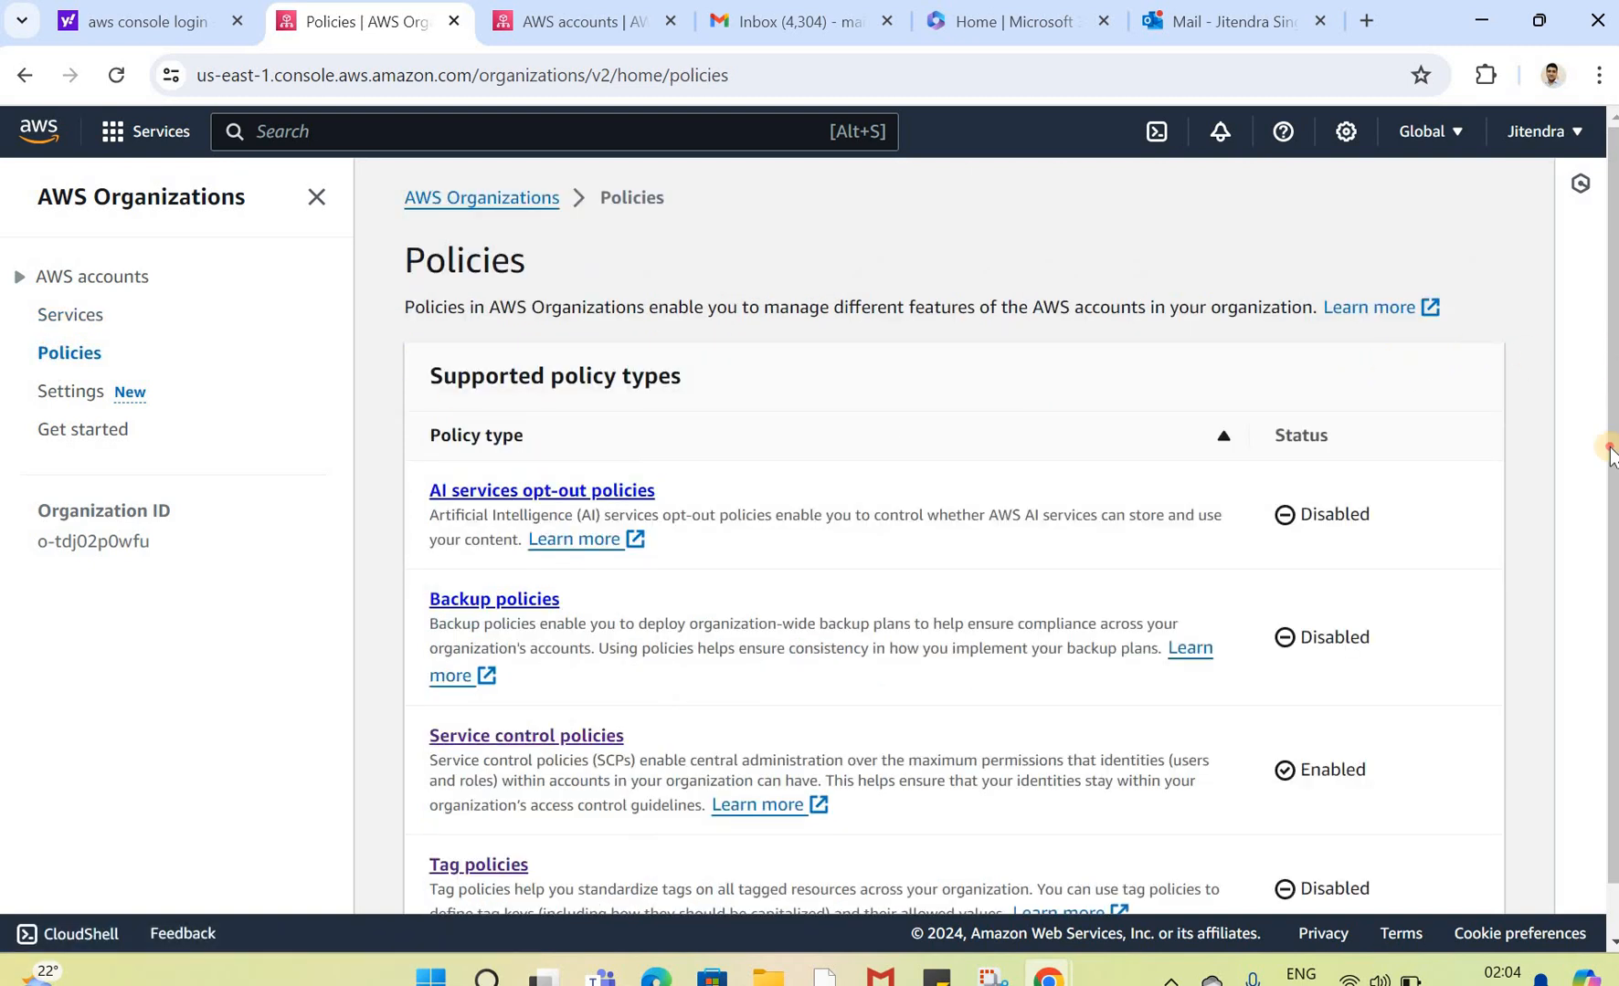
scroll(1607, 471, "down", 1)
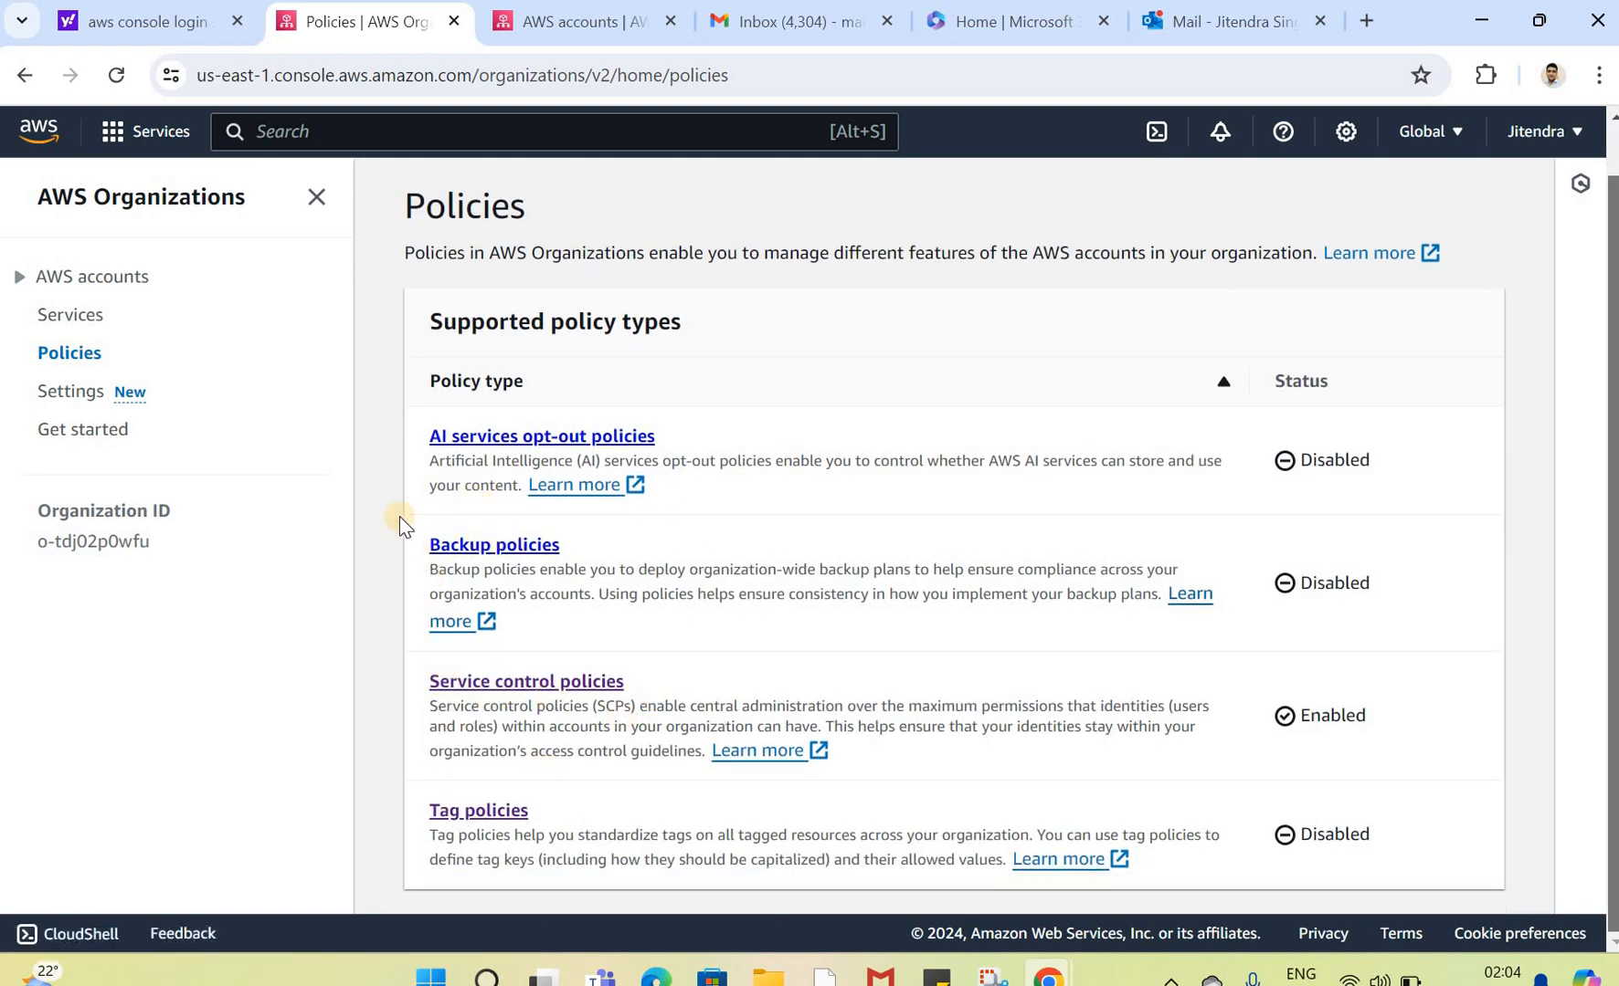
left_click_drag(483, 839, 487, 859)
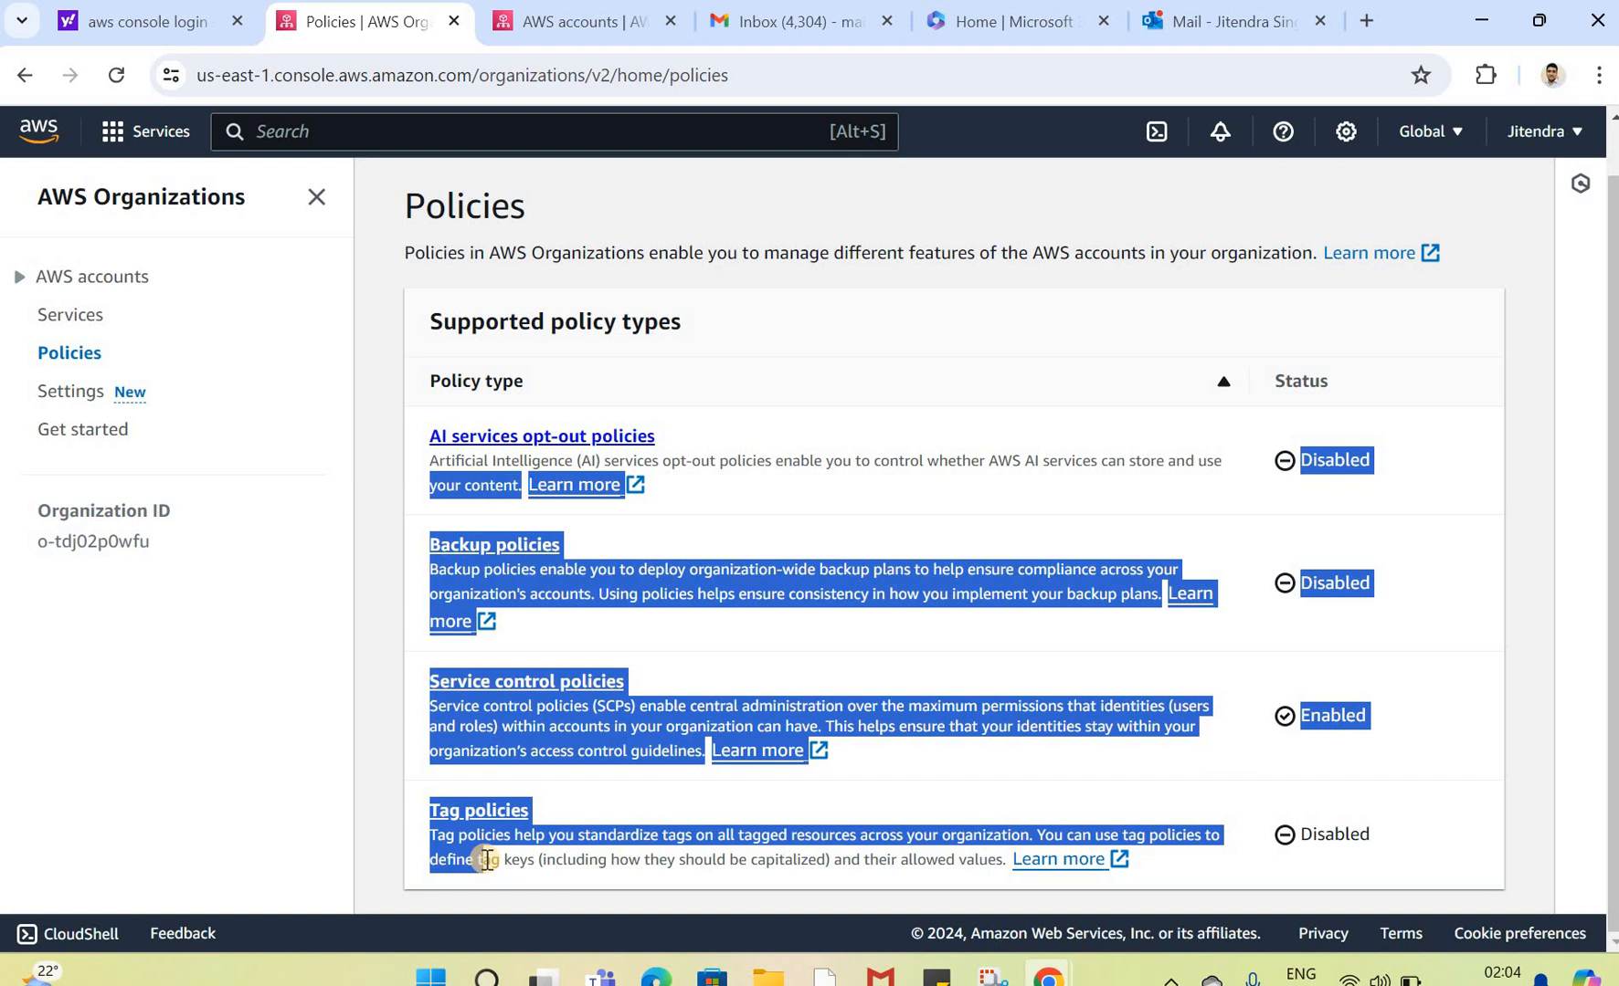
left_click_drag(487, 859, 482, 859)
left_click(408, 545)
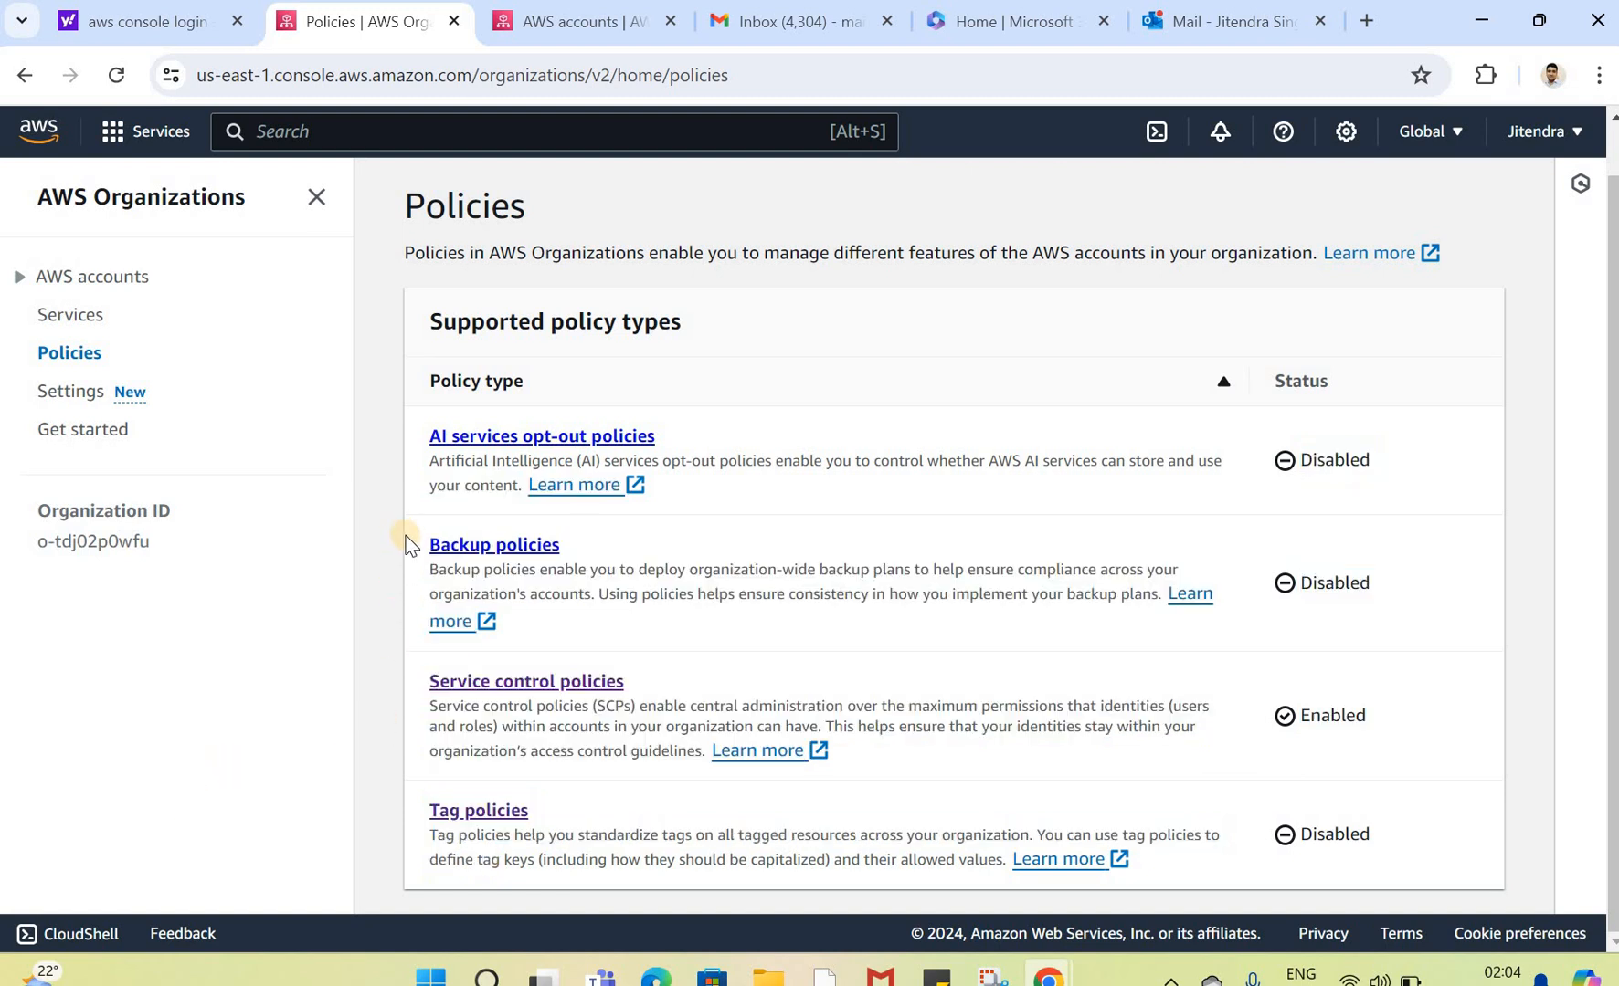
left_click_drag(408, 539, 555, 835)
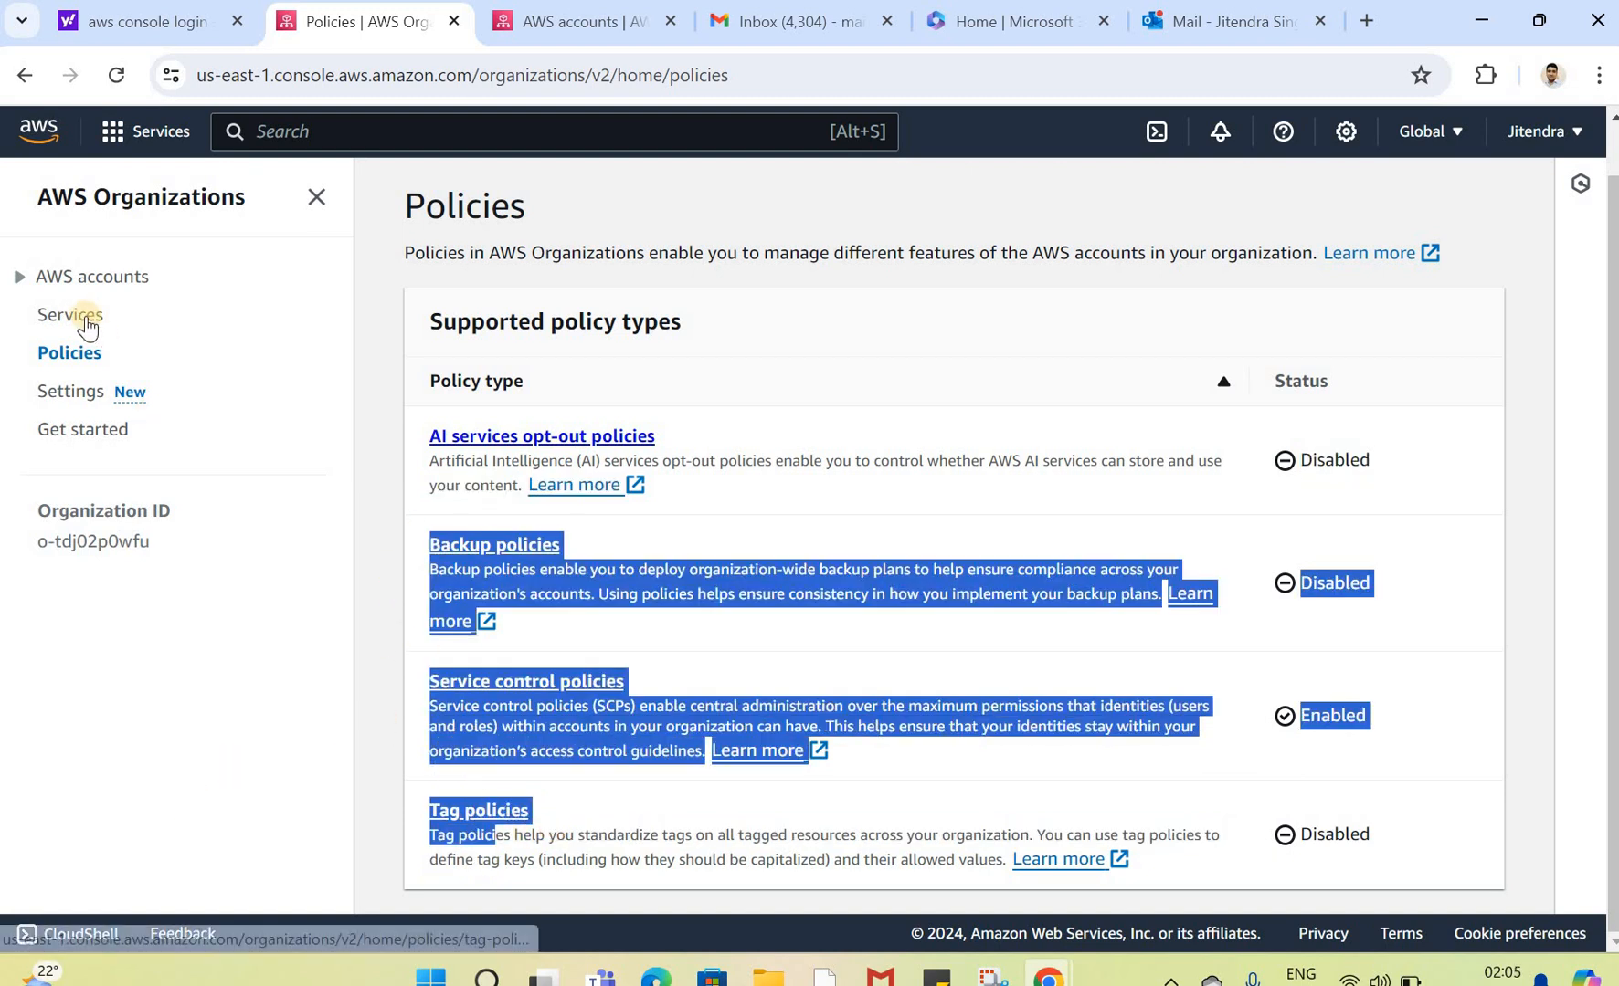
Step: Reopen the Organizations Services page, scroll through every integrated service's trusted access status, and highlight the Service Catalog entry
left_click(84, 316)
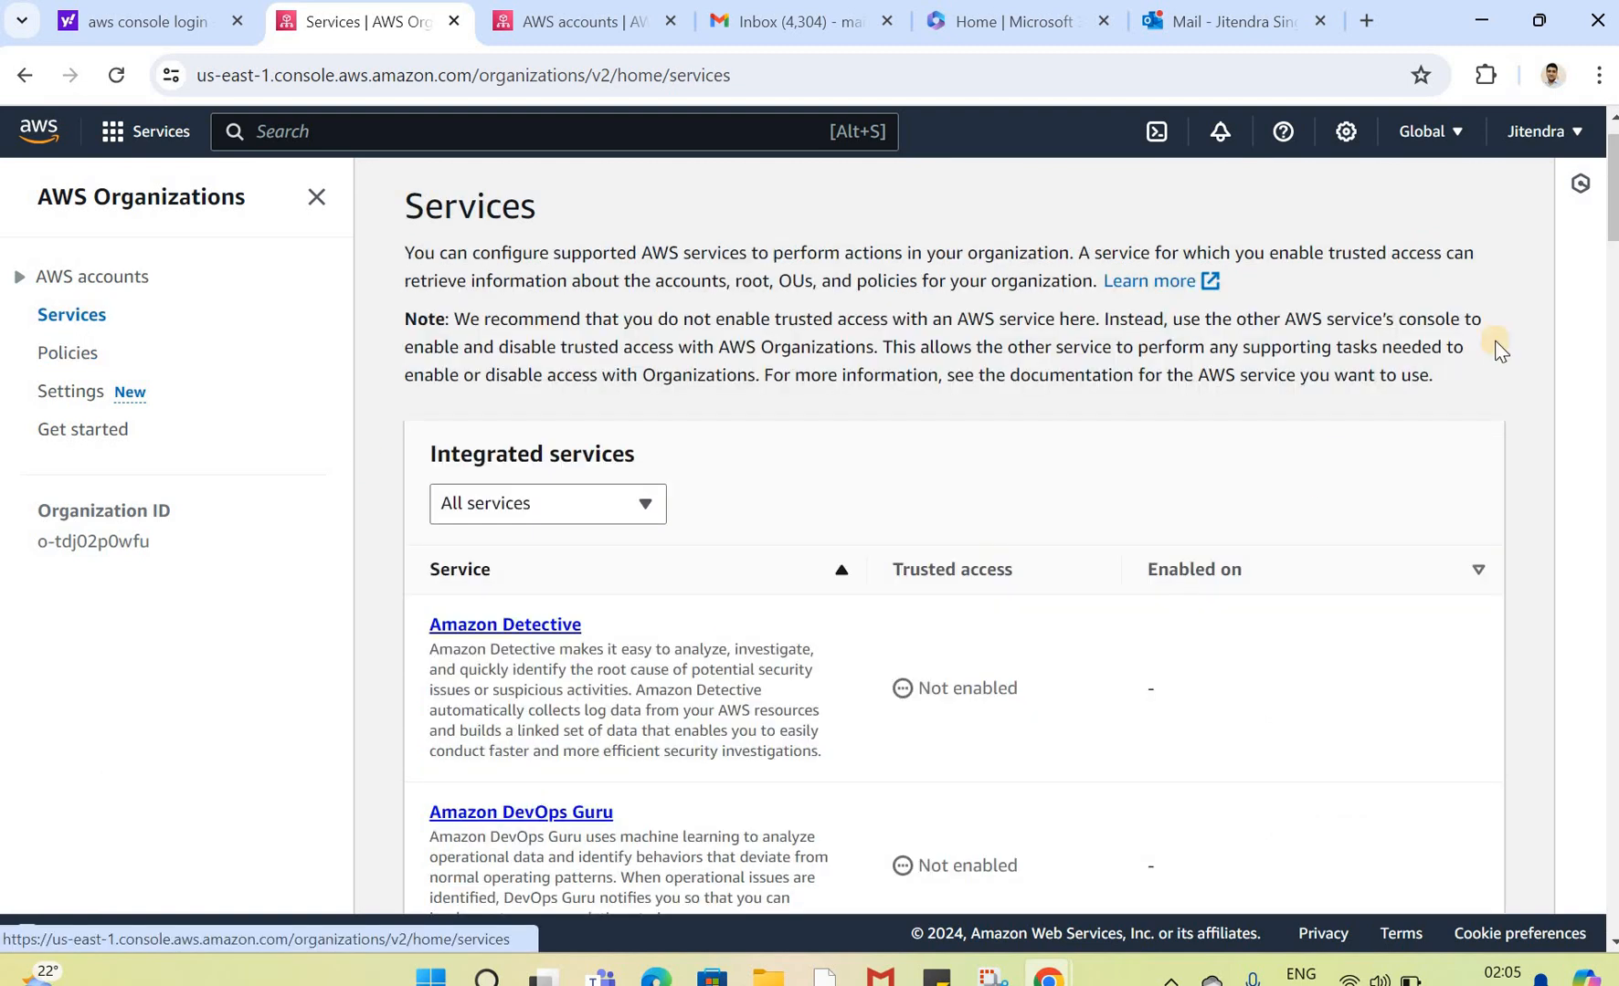
scroll(1613, 235, "down", 10)
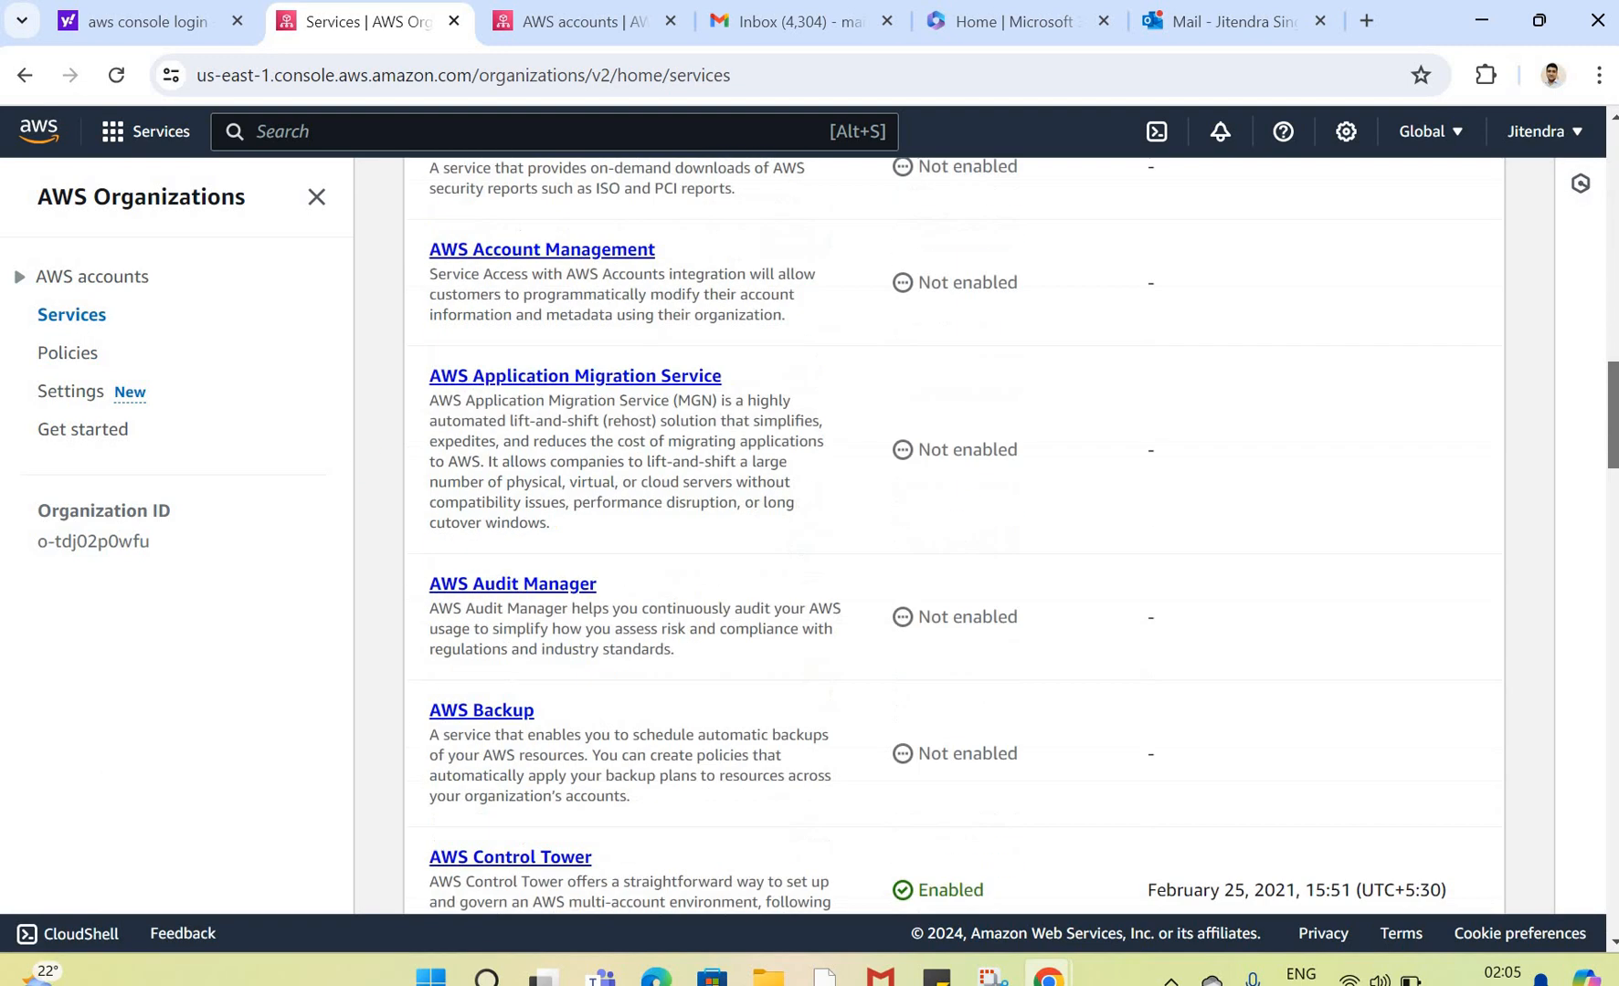
scroll(937, 536, "down", 5)
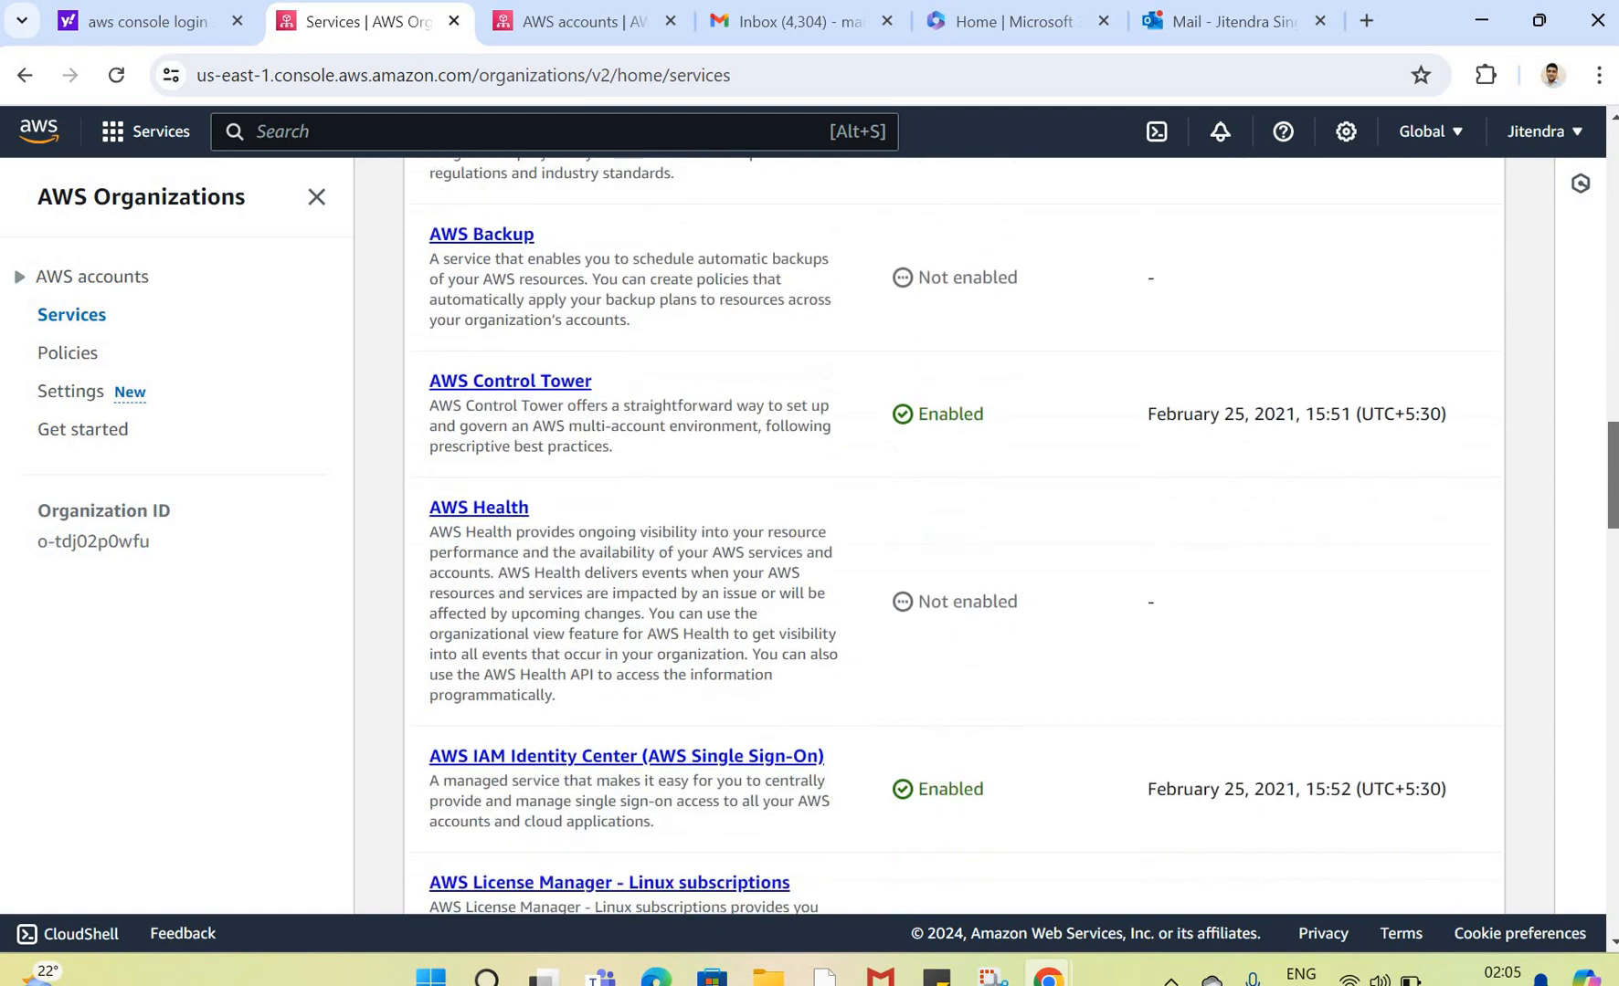
scroll(1004, 534, "down", 3)
scroll(1005, 534, "down", 2)
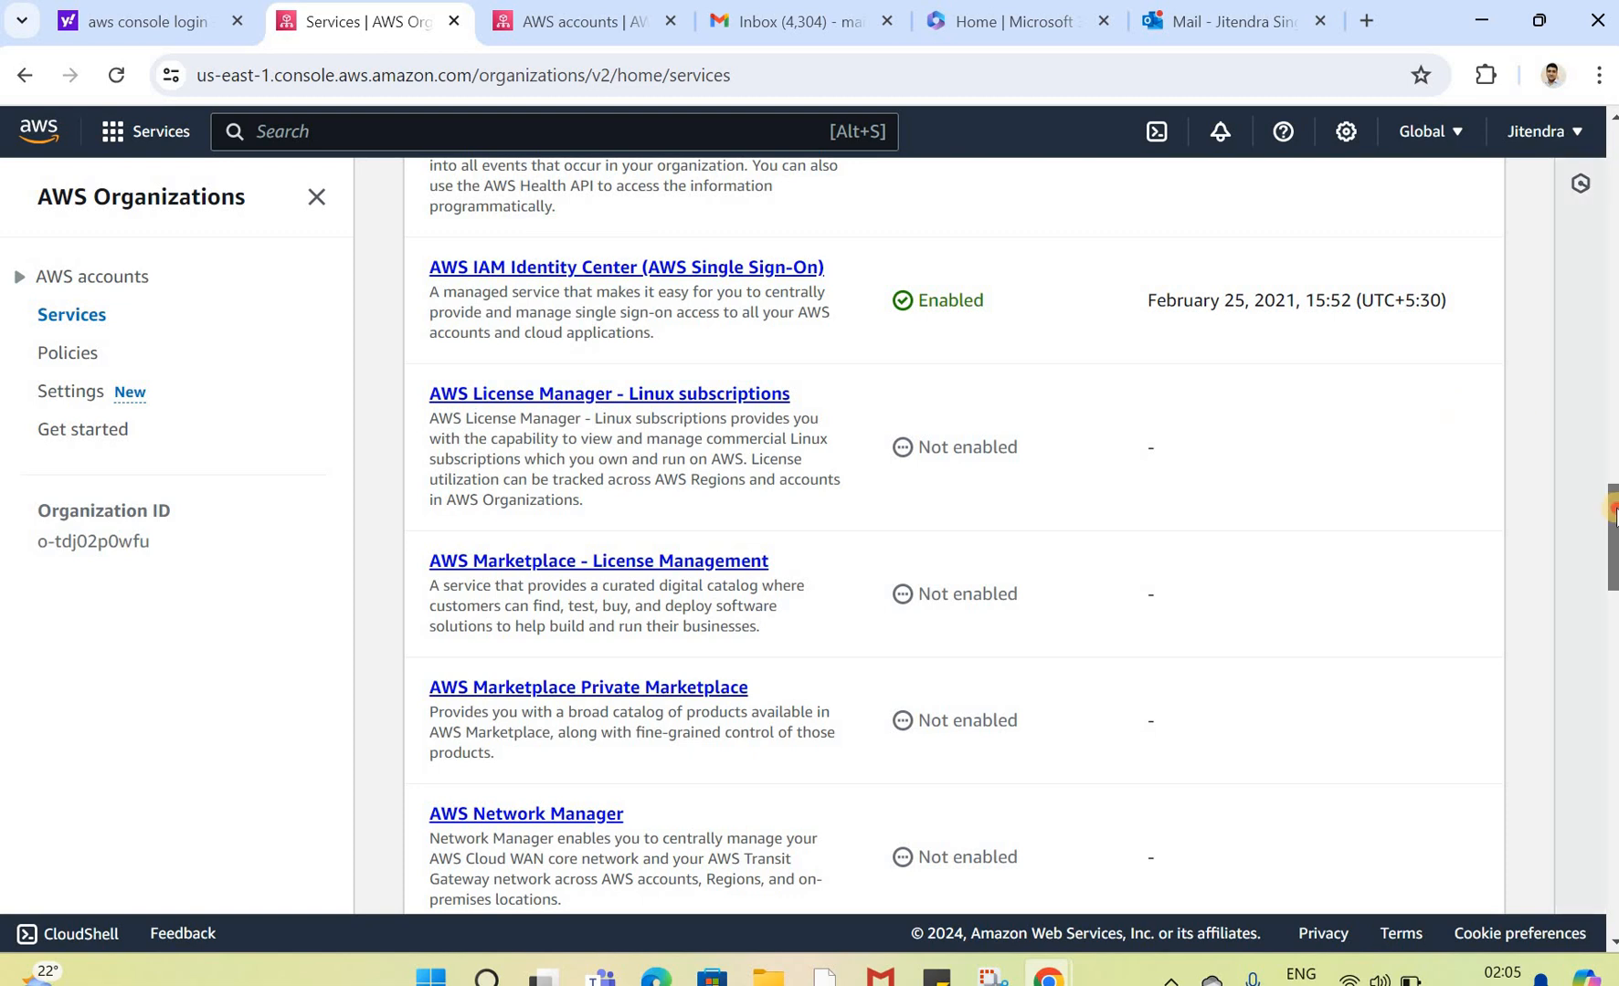
scroll(1607, 506, "down", 1)
scroll(954, 534, "down", 4)
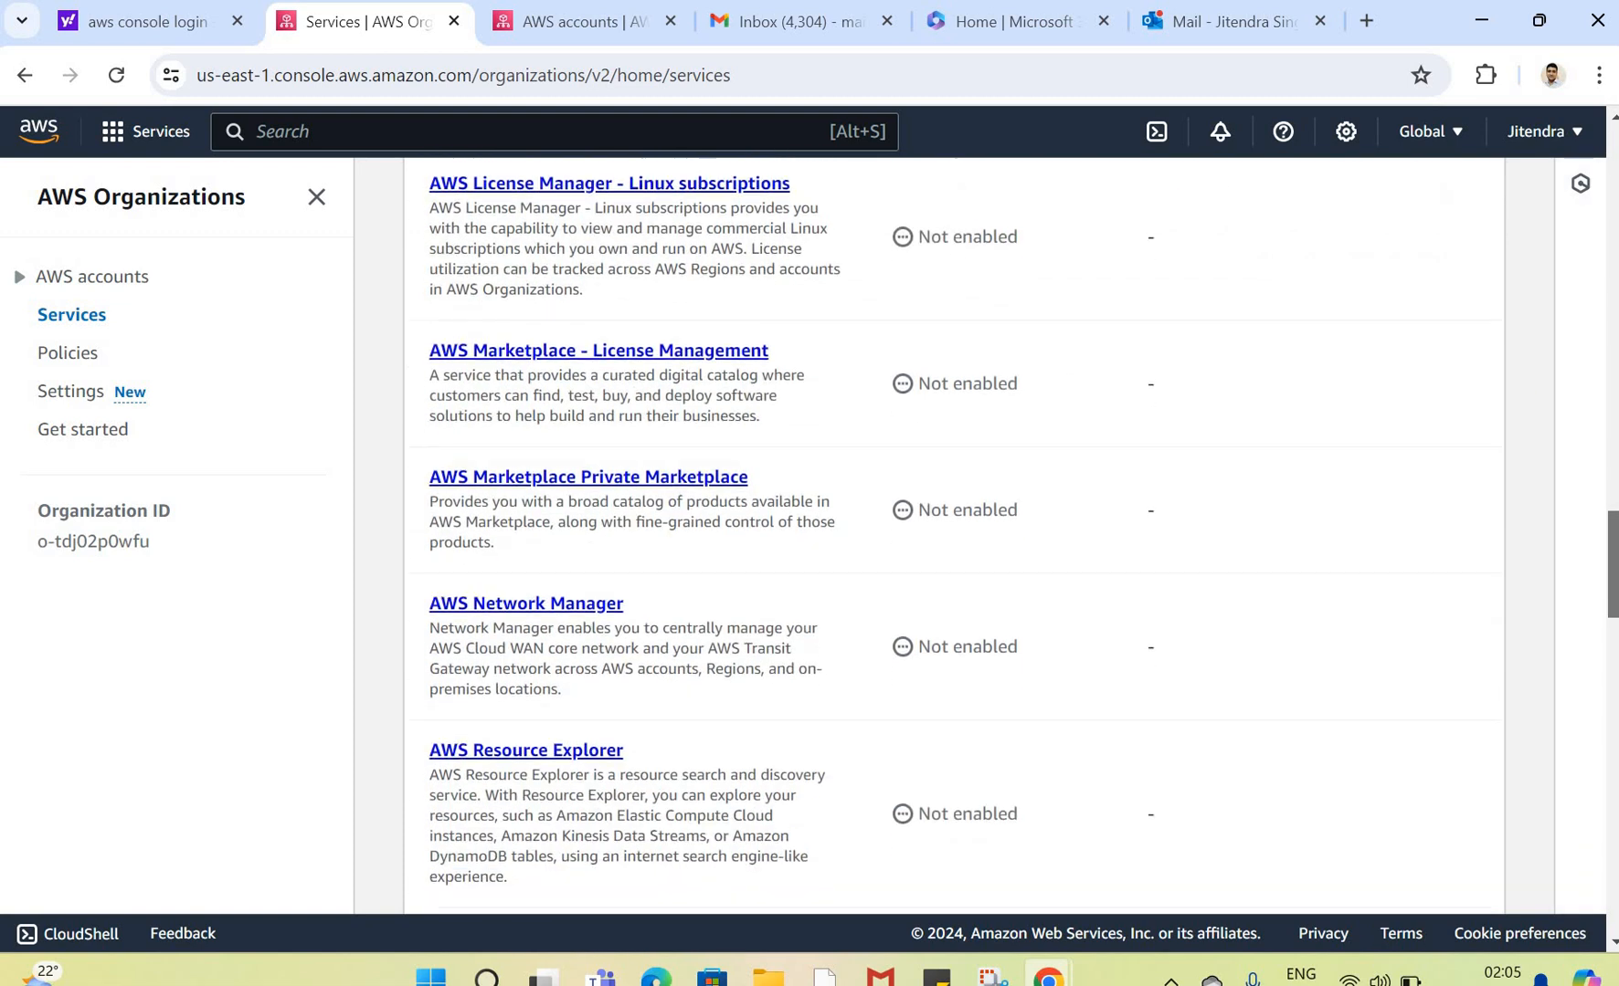
left_click_drag(1613, 584, 1600, 976)
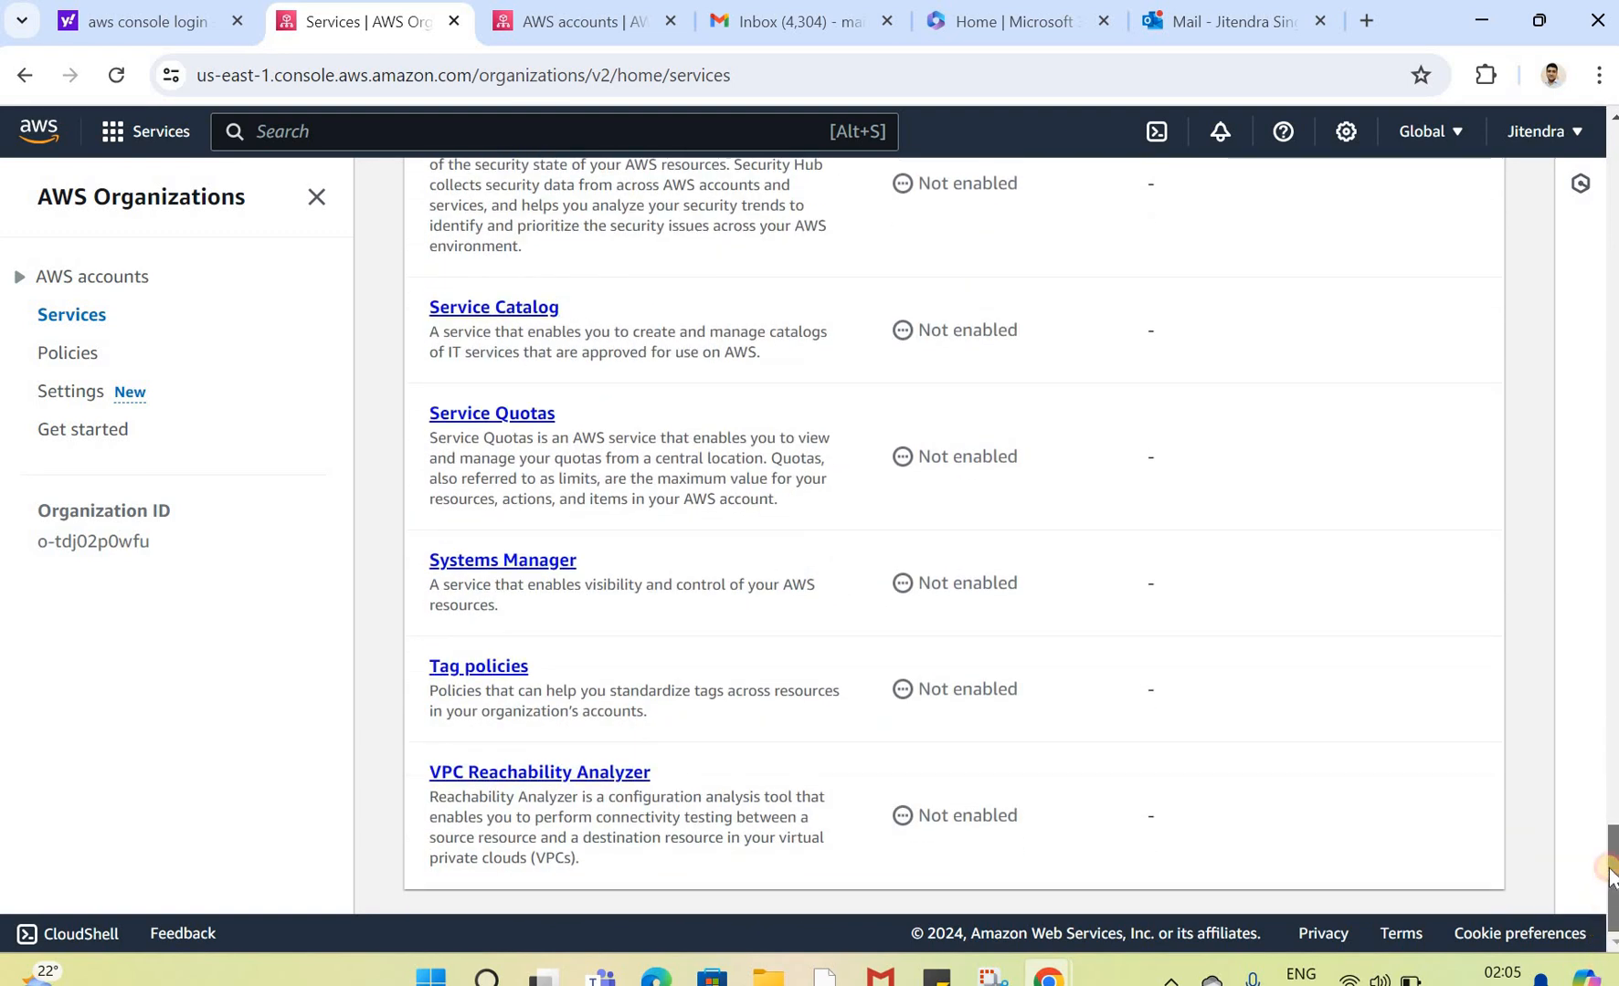
left_click_drag(1613, 871, 1613, 873)
triple_click(552, 311)
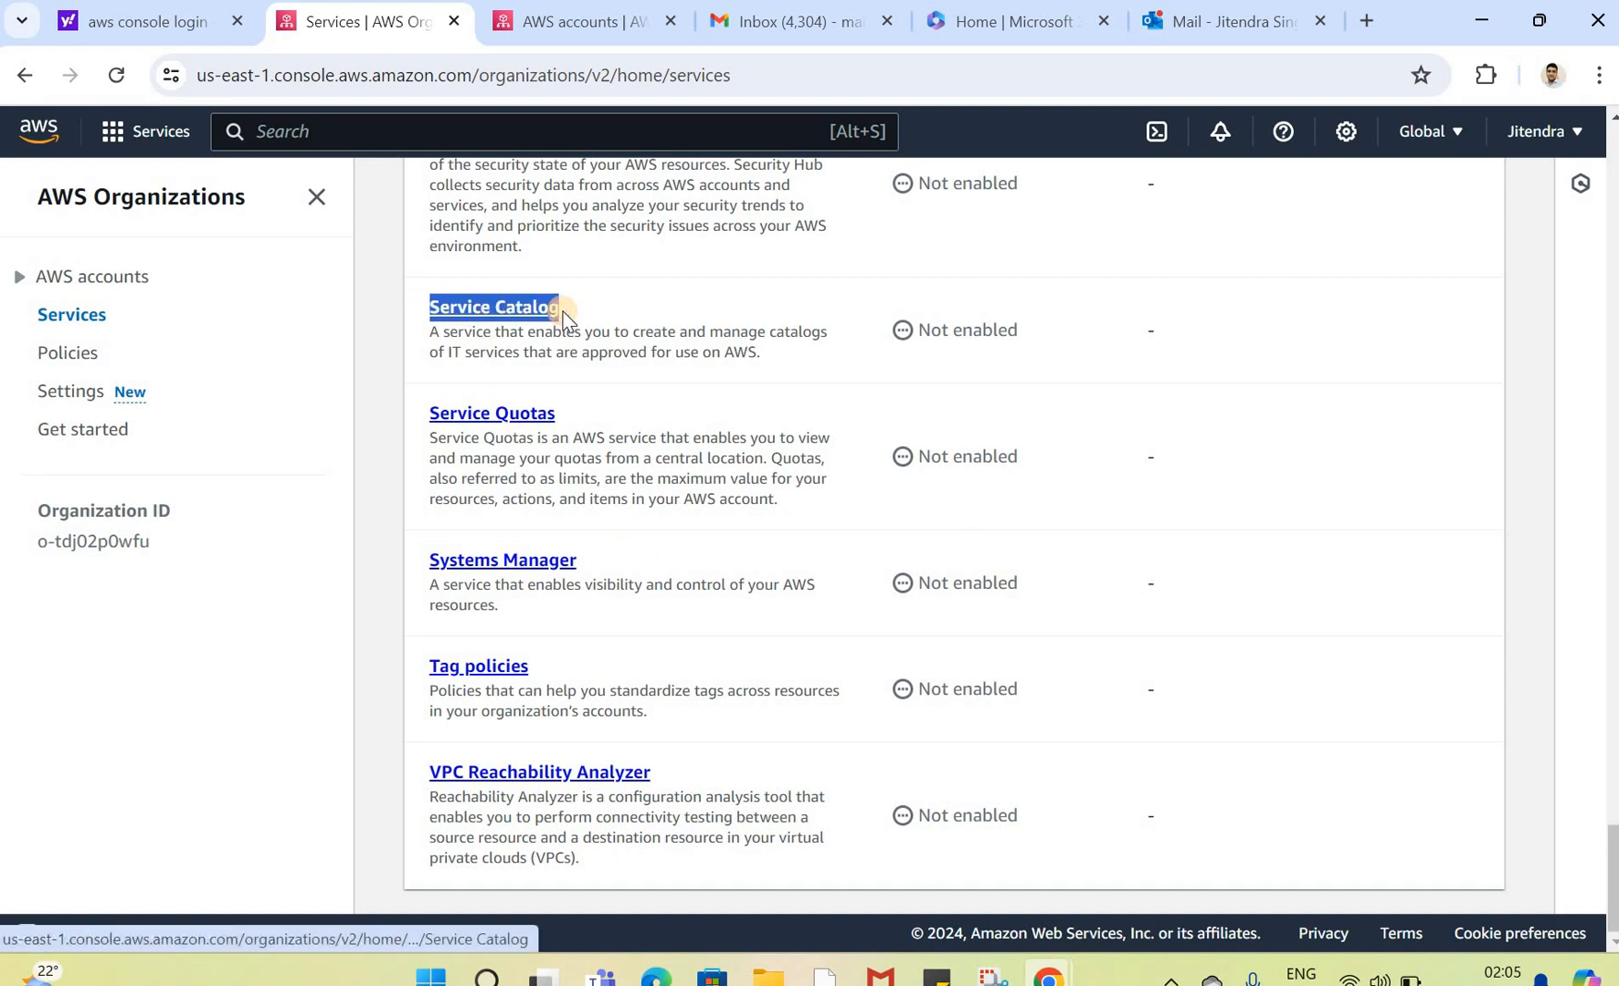